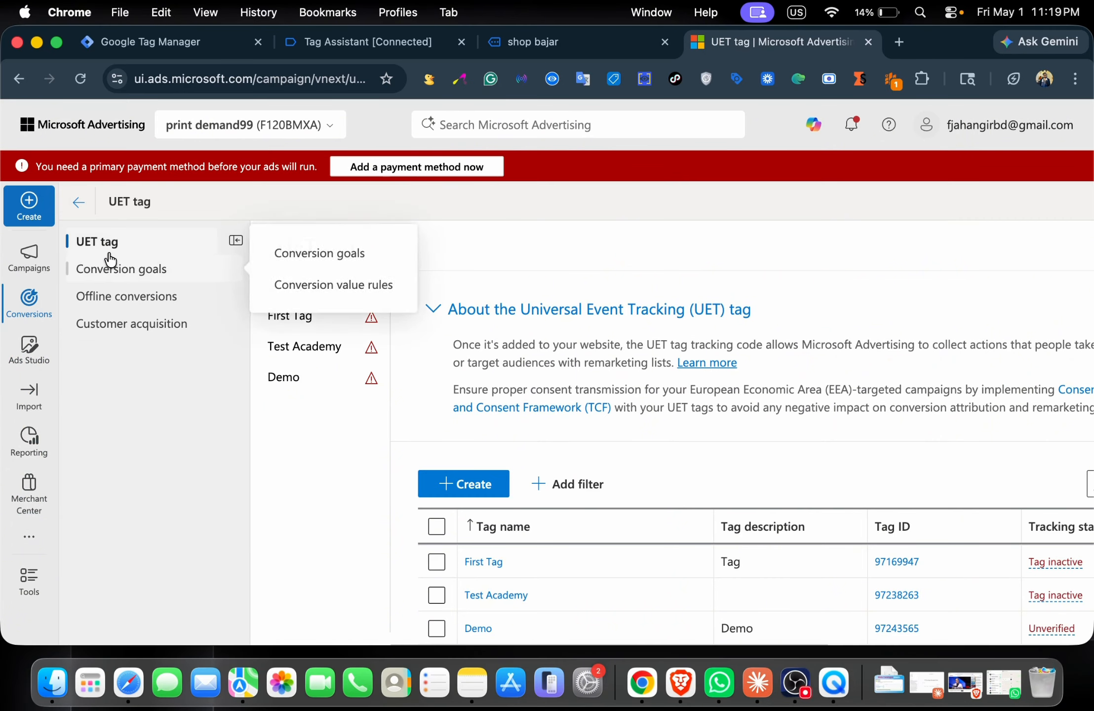
# Start a new UET tag and set both its name and its description to Demo 2
pyautogui.scroll(-3, 488, 542)
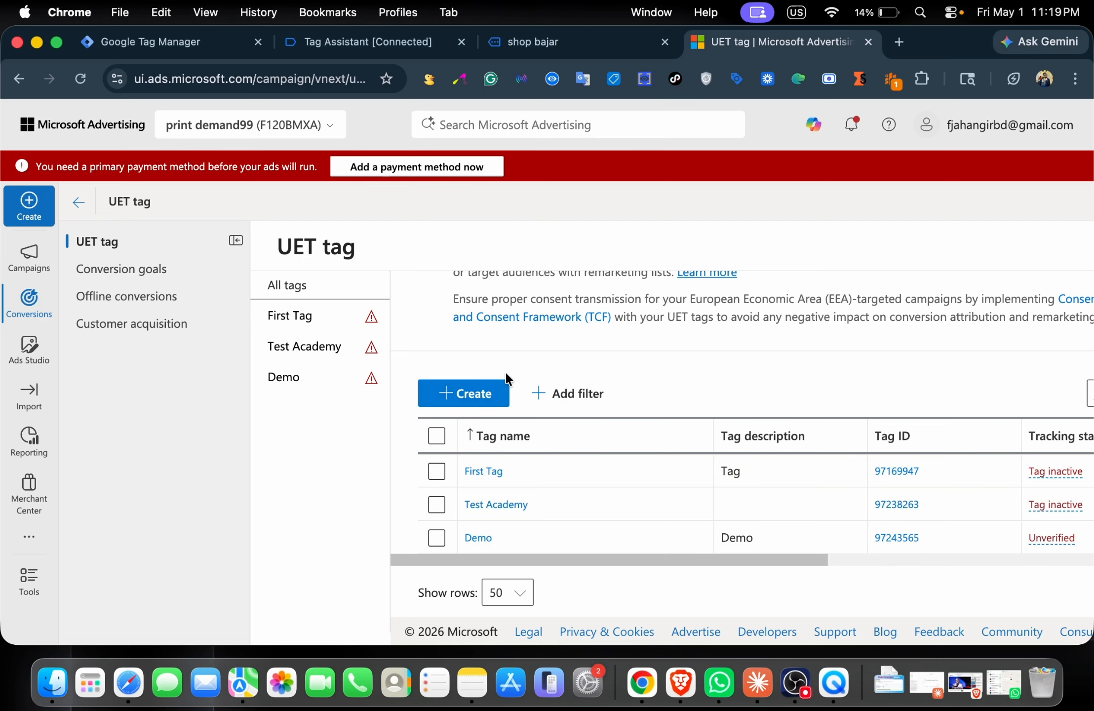
pyautogui.scroll(3, 505, 370)
pyautogui.scroll(-3, 505, 370)
pyautogui.scroll(1, 507, 380)
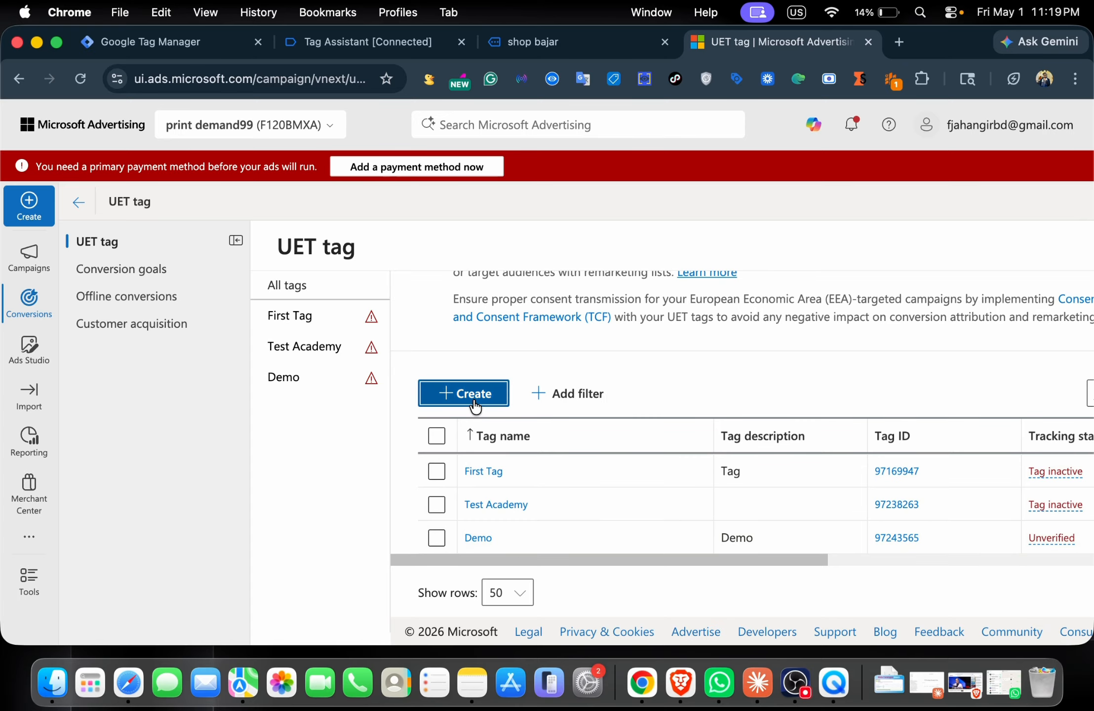
pyautogui.click(474, 404)
pyautogui.click(550, 462)
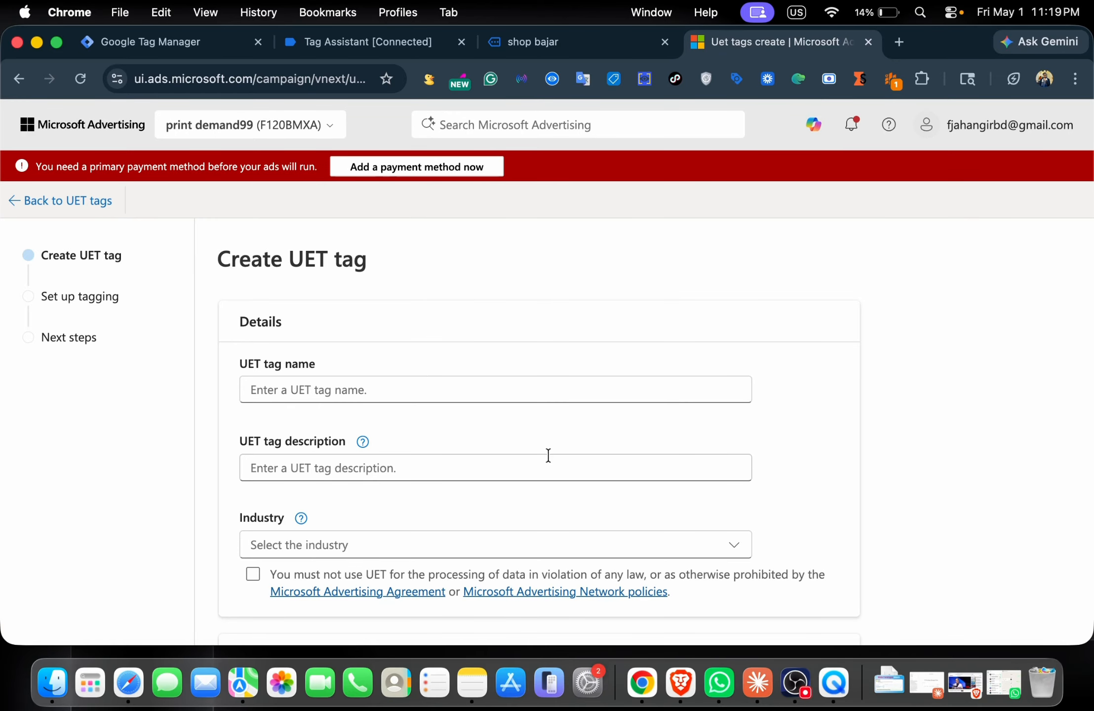
pyautogui.click(345, 391)
pyautogui.scroll(-1, 359, 409)
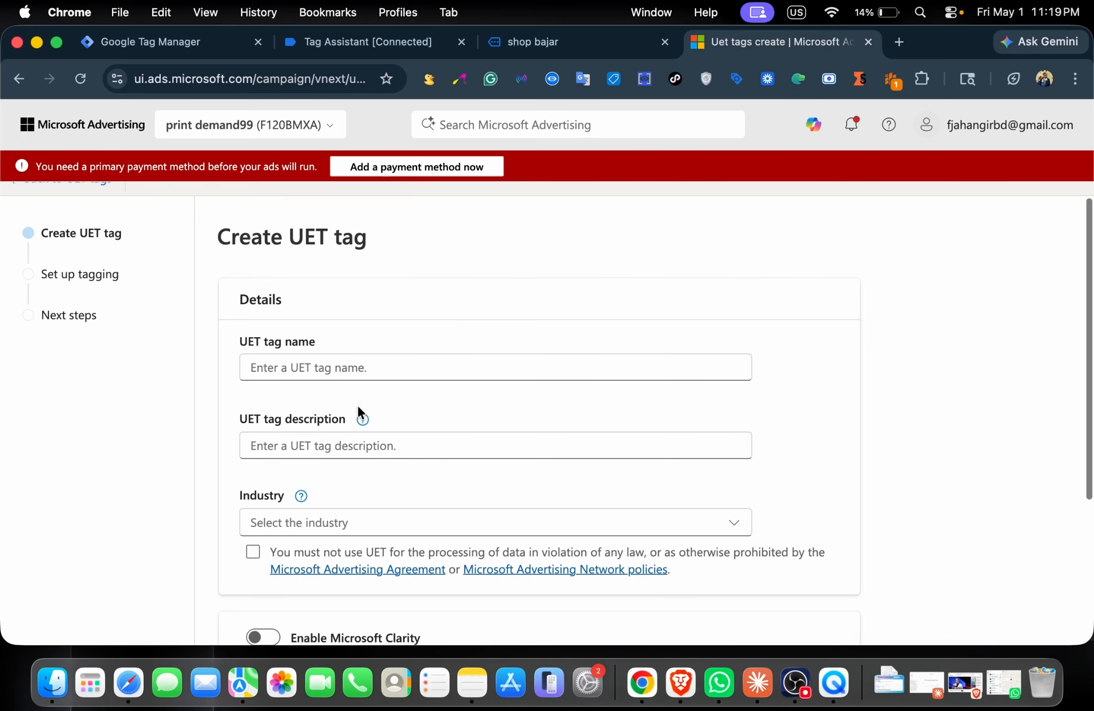
pyautogui.click(325, 367)
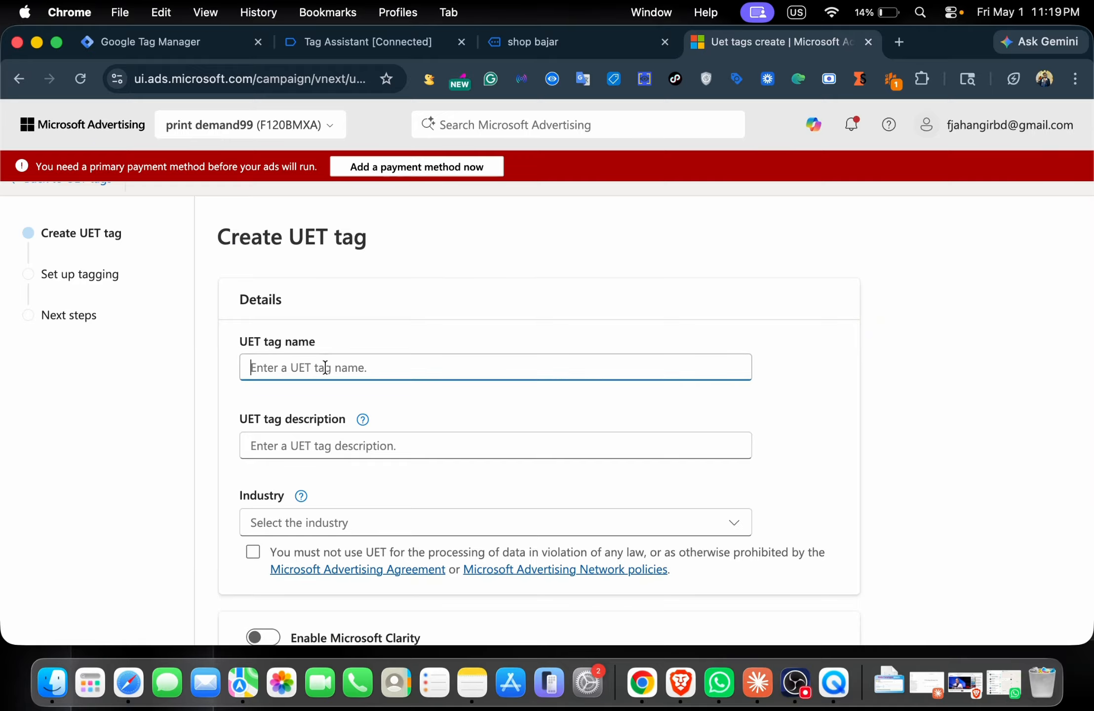
pyautogui.write('Demo 2')
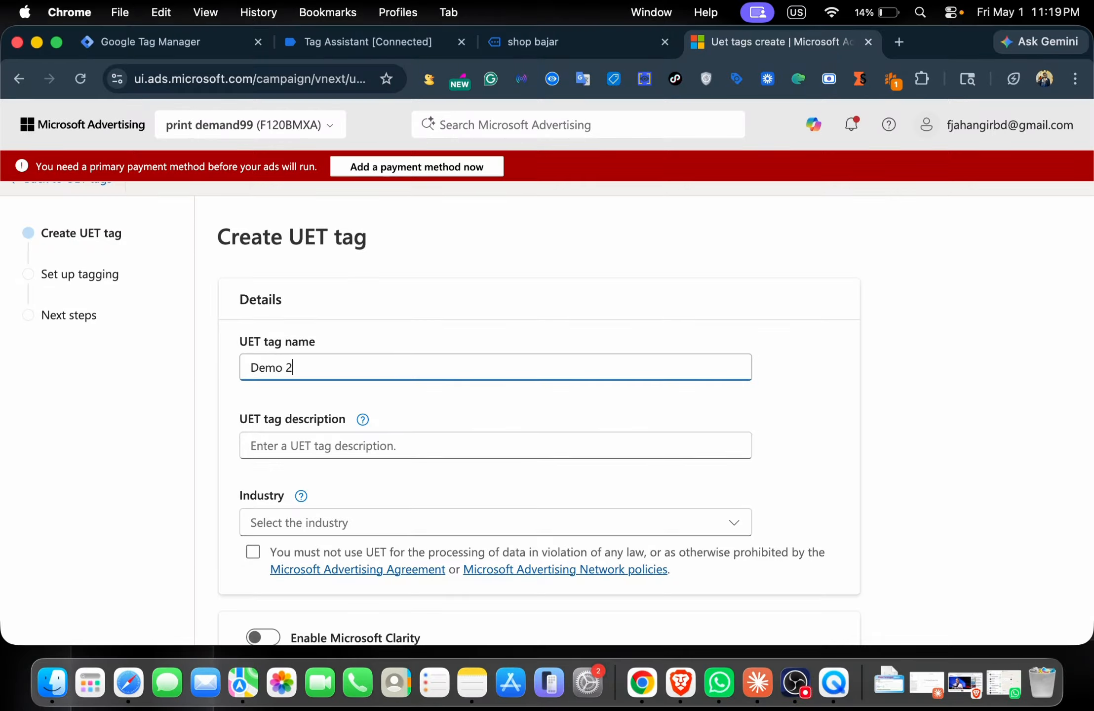
pyautogui.click(318, 453)
pyautogui.write('Demo')
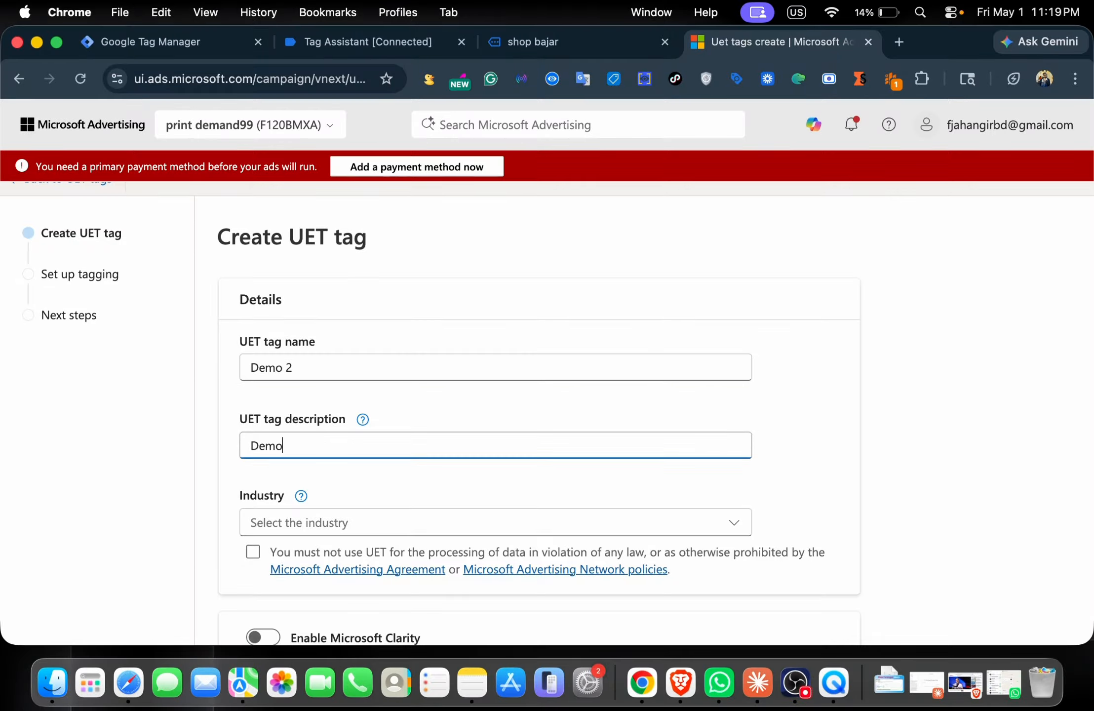
pyautogui.write(' 2')
# Set the tag's industry to Entertainment, accept the data-processing terms, and save the tag details
pyautogui.scroll(-2, 310, 519)
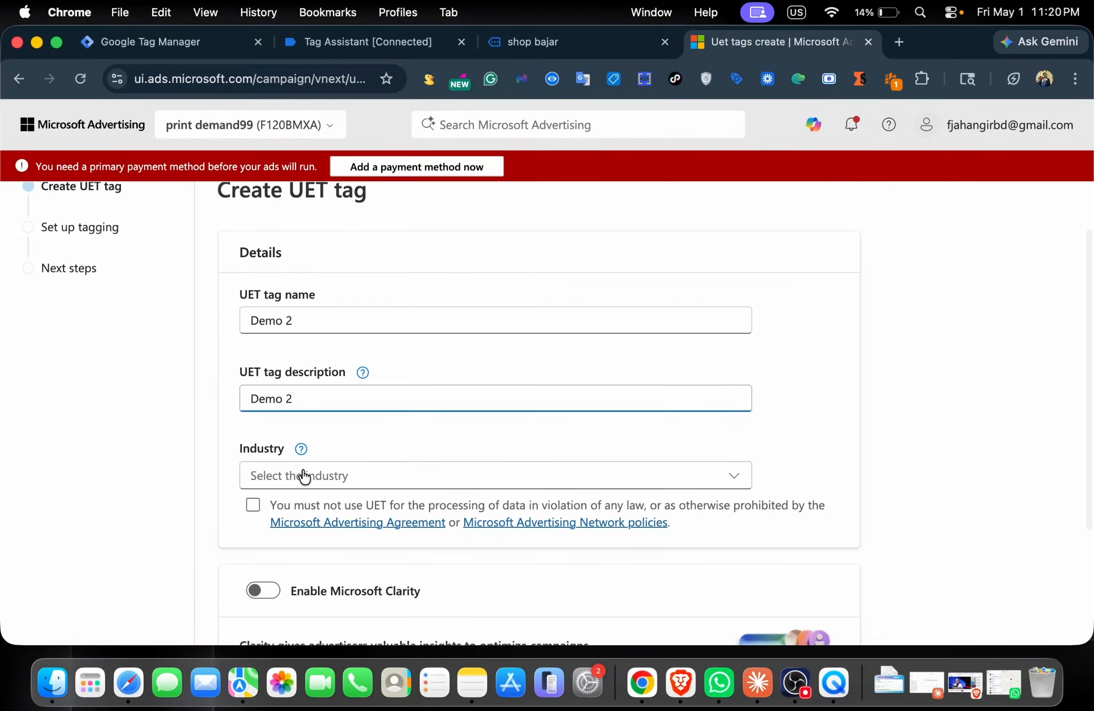
pyautogui.click(306, 476)
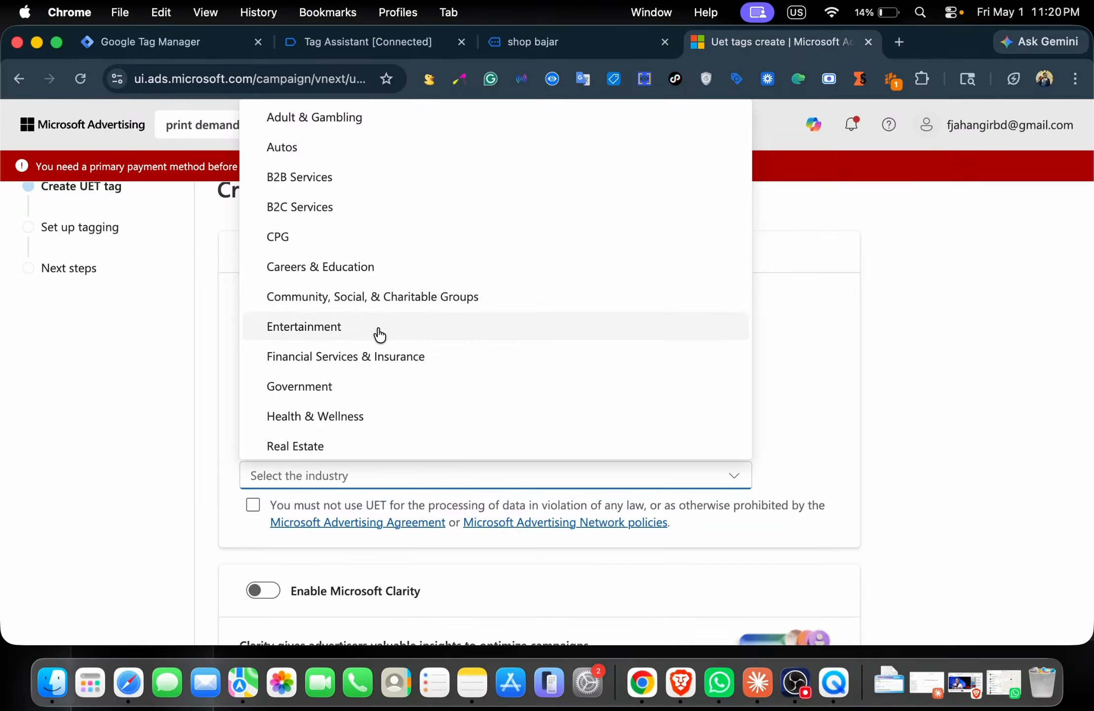
pyautogui.click(337, 330)
pyautogui.click(251, 505)
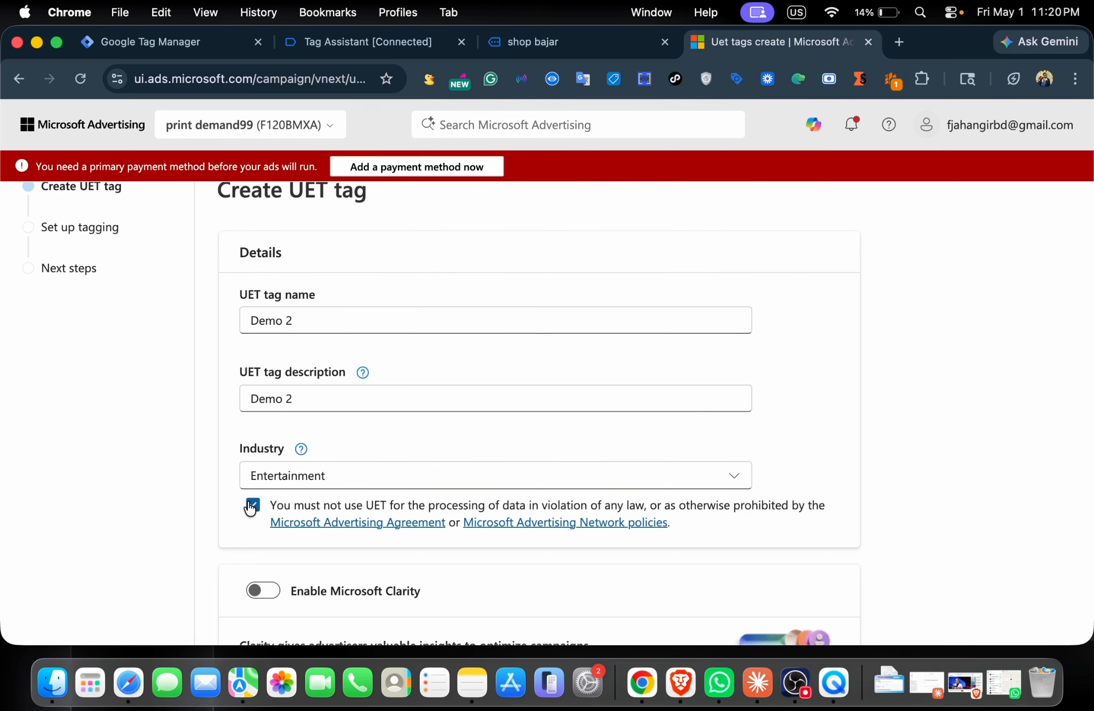
pyautogui.scroll(-2, 249, 506)
pyautogui.scroll(-5, 250, 467)
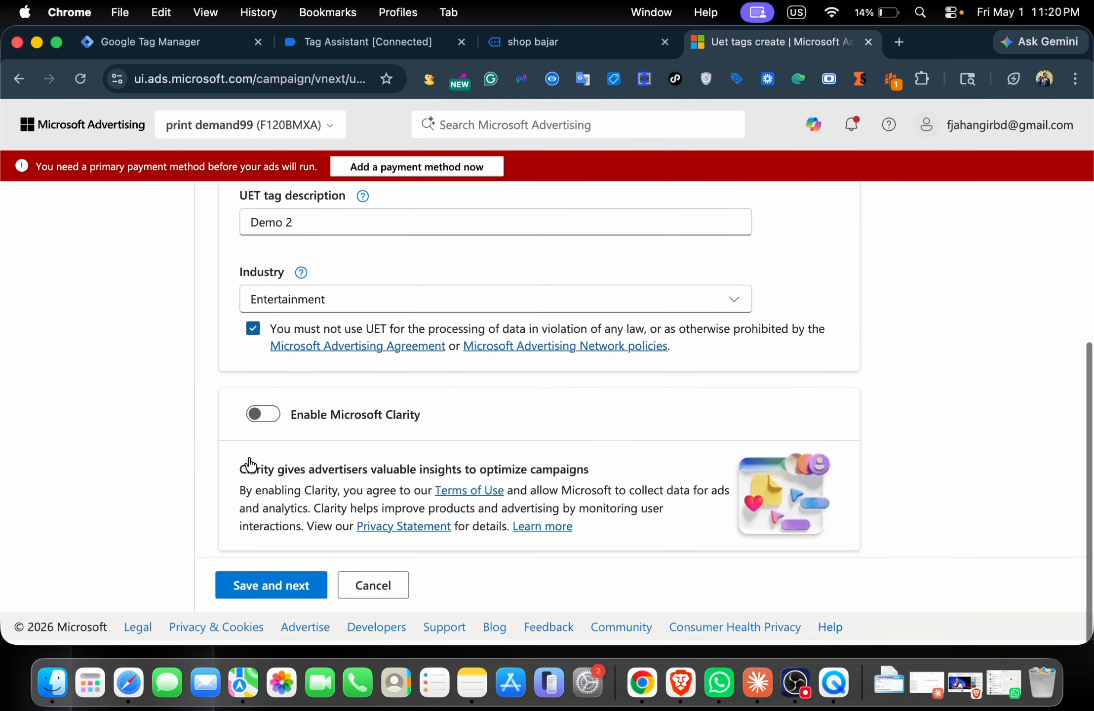
pyautogui.click(275, 601)
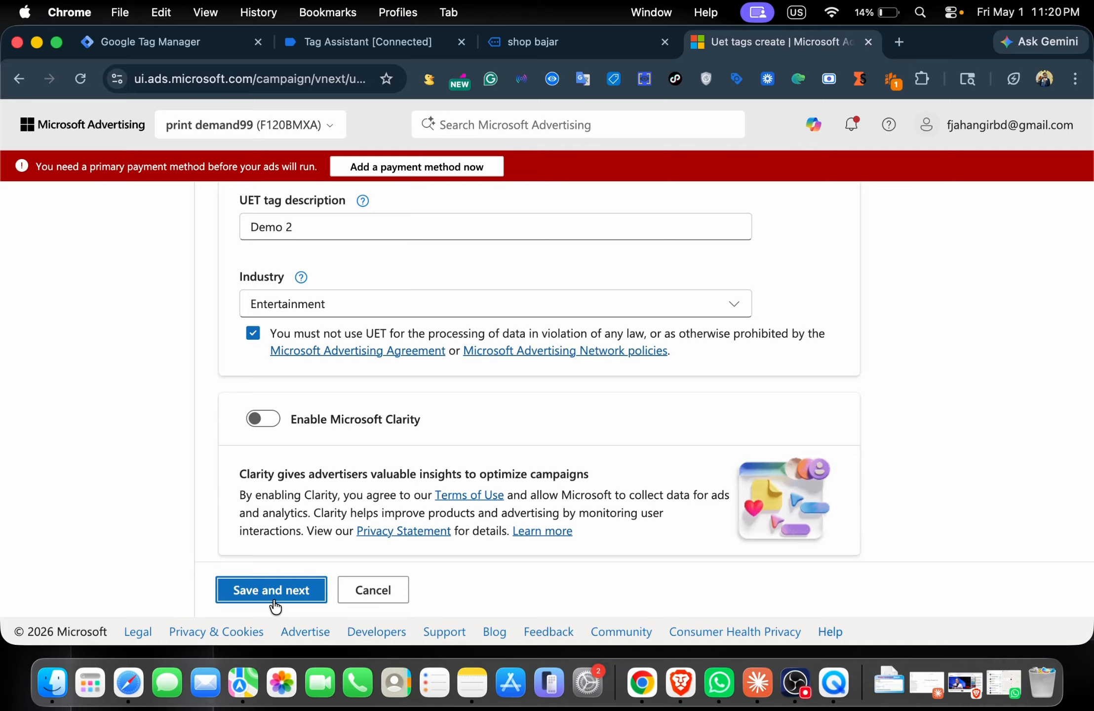
# Choose to install the tag yourself and continue past the manual tagging instructions without enabling consent mode
pyautogui.click(383, 357)
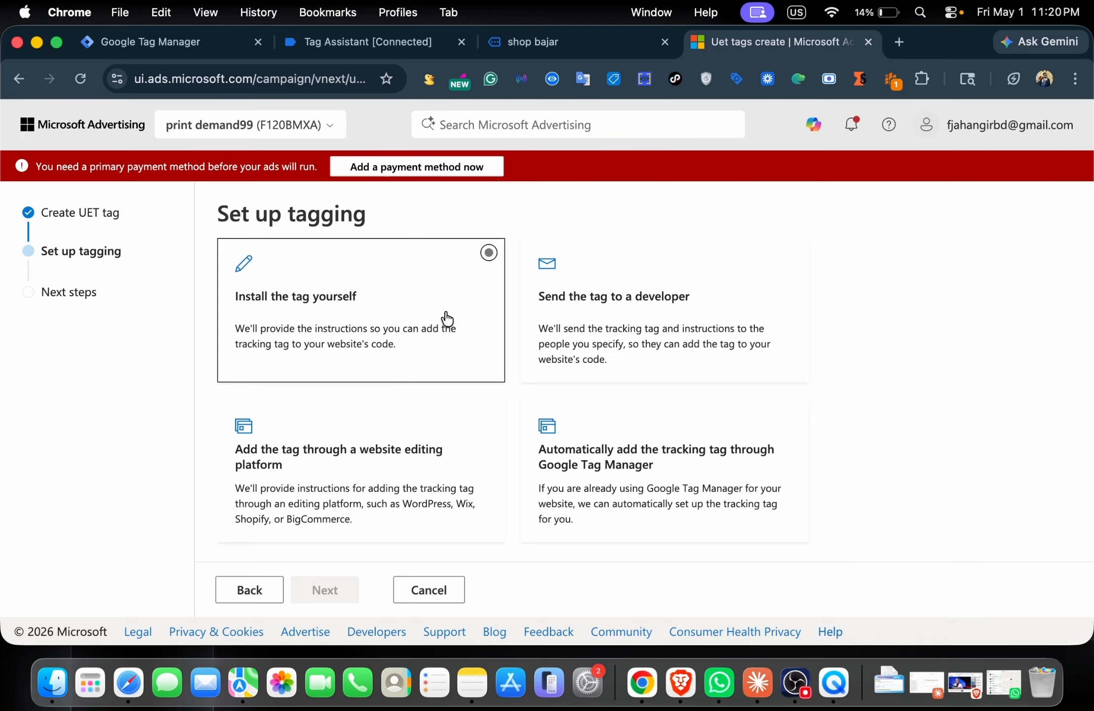
pyautogui.click(343, 590)
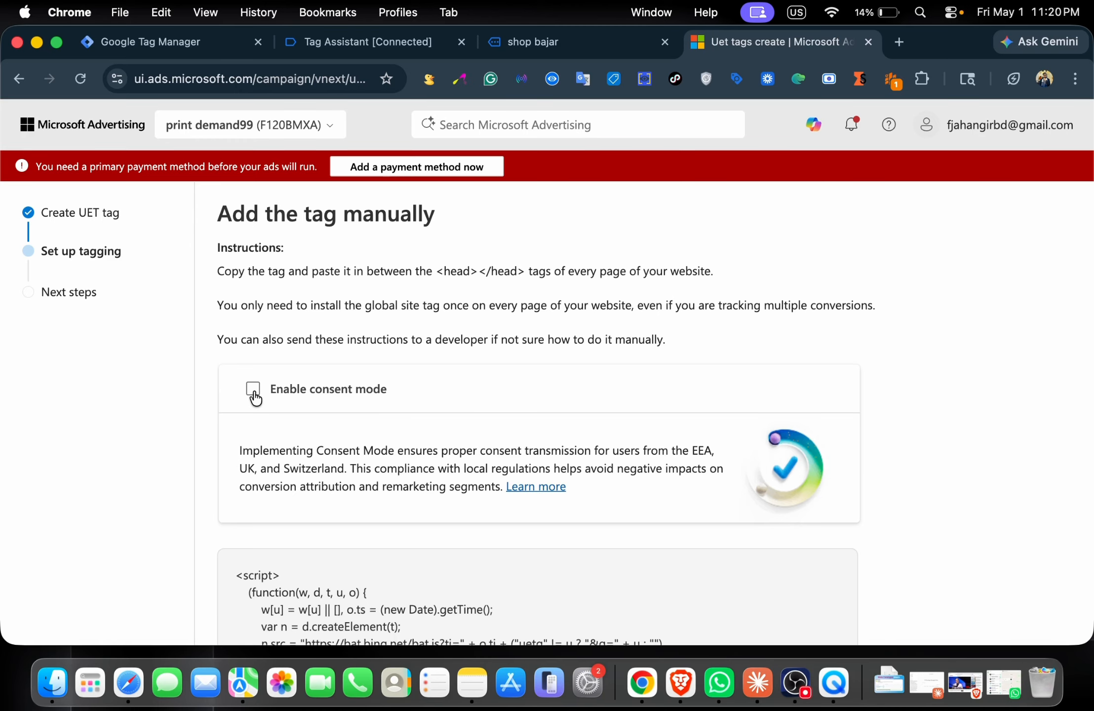
pyautogui.scroll(-10, 255, 410)
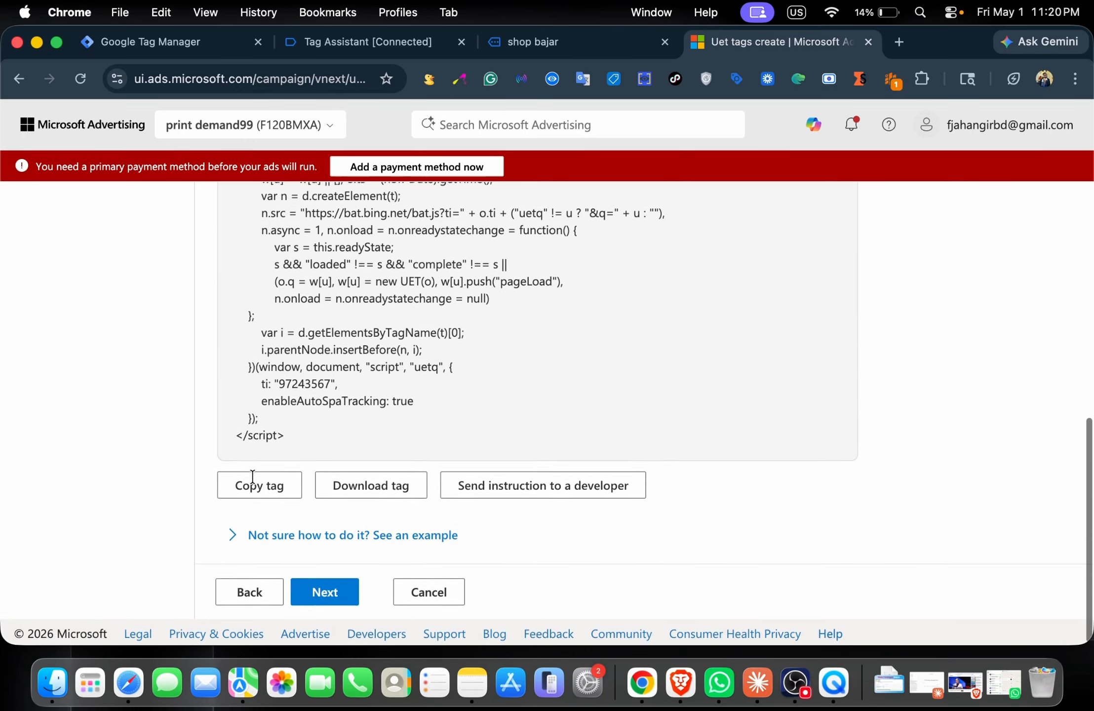
pyautogui.click(321, 583)
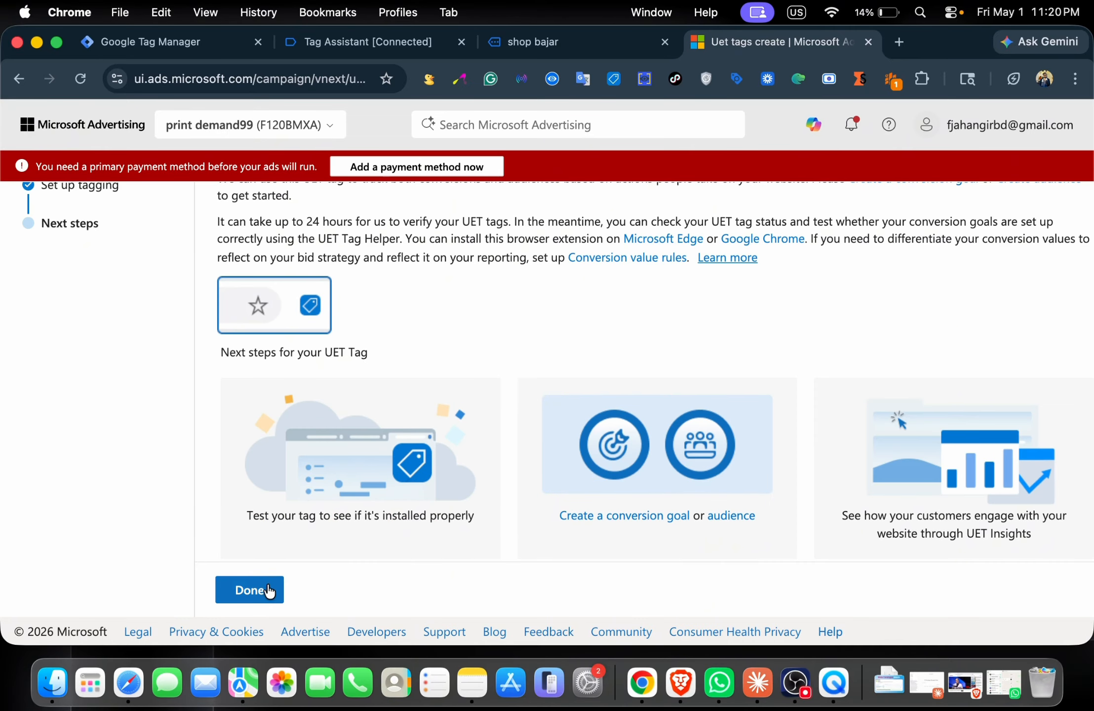
# Look over the suggested next steps on the completion page and return to the UET tag list
pyautogui.scroll(3, 249, 465)
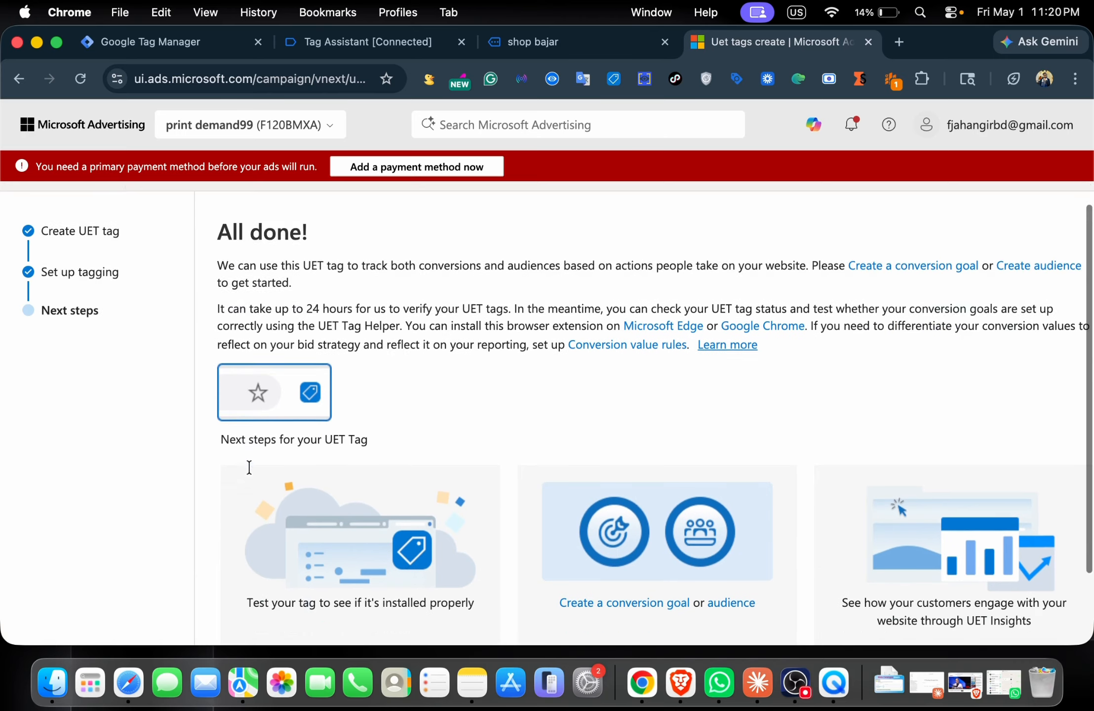
pyautogui.scroll(-3, 11, 295)
pyautogui.scroll(2, 50, 291)
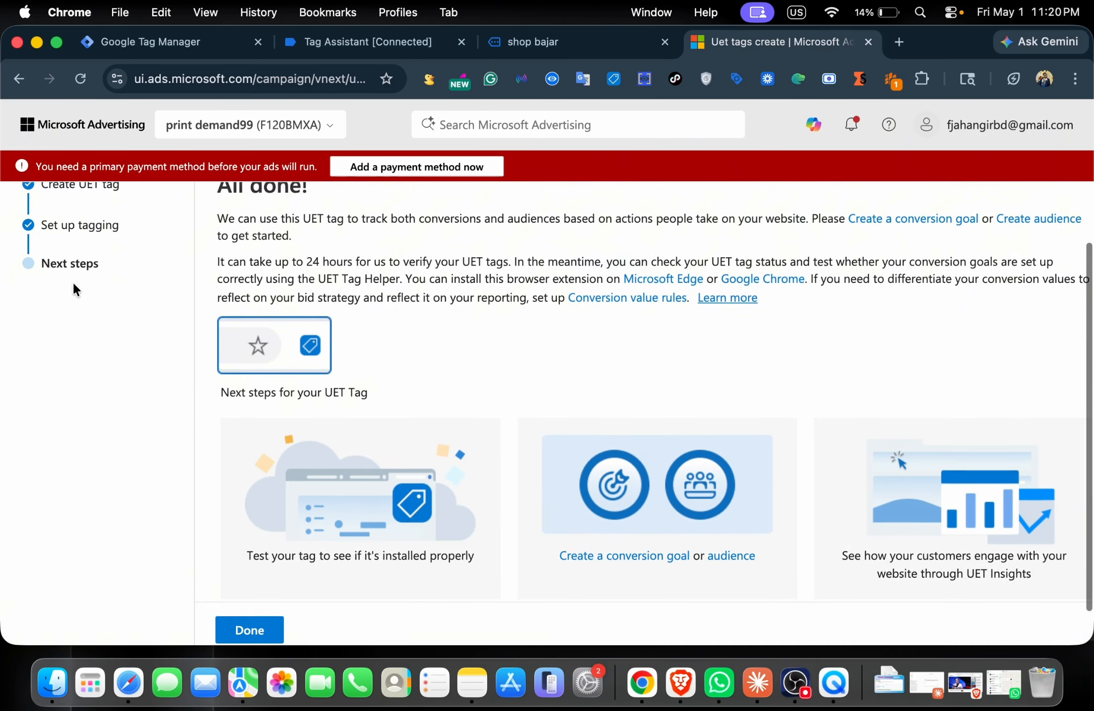
pyautogui.scroll(2, 71, 282)
pyautogui.click(40, 200)
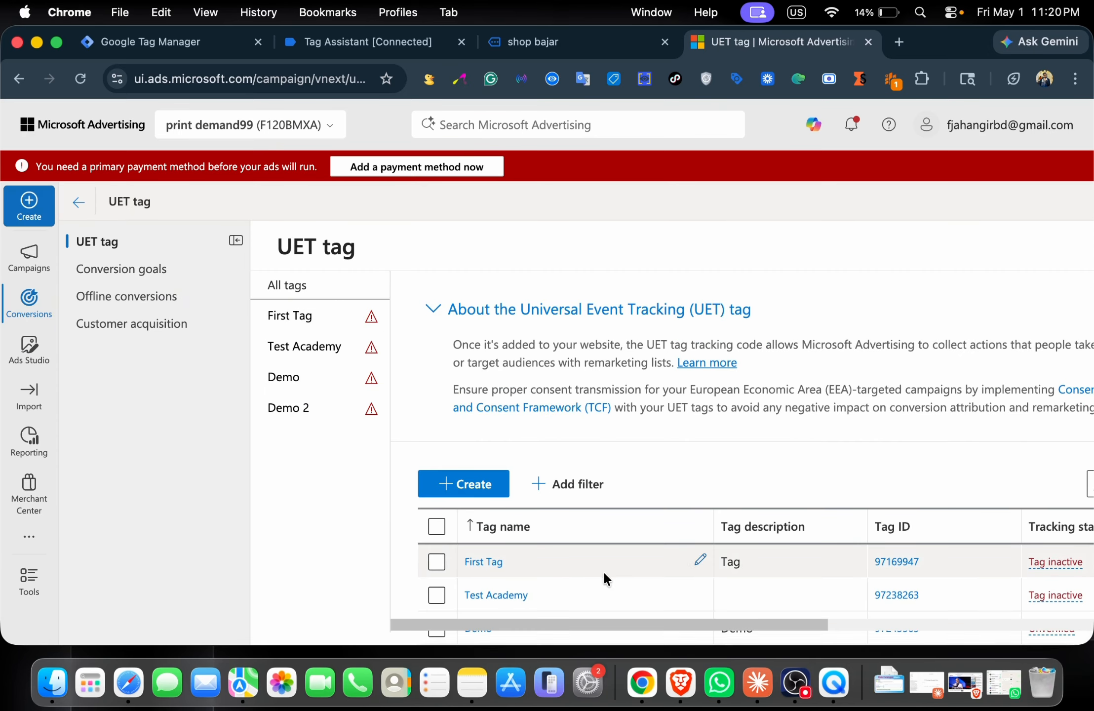
# Copy the tag ID of the Demo 2 tag from the UET tag list
pyautogui.scroll(-3, 603, 573)
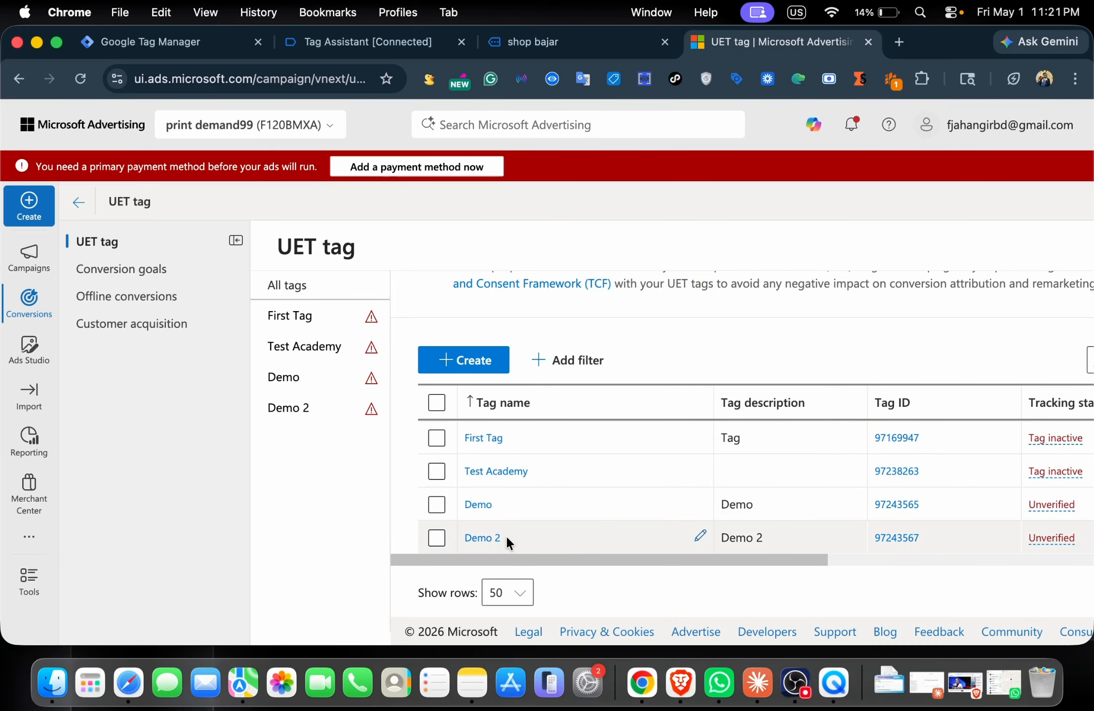
pyautogui.moveTo(530, 556); pyautogui.dragTo(678, 558)
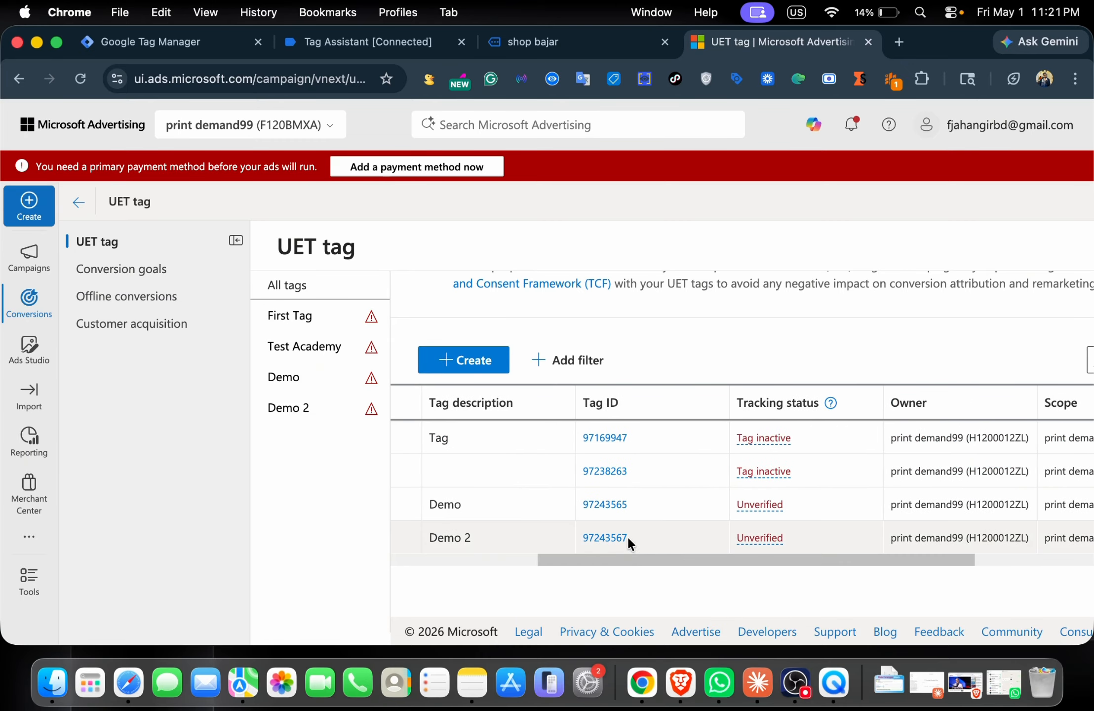
pyautogui.moveTo(603, 557)
pyautogui.mouseDown()
pyautogui.moveTo(422, 558)
pyautogui.moveTo(596, 562)
pyautogui.mouseUp()
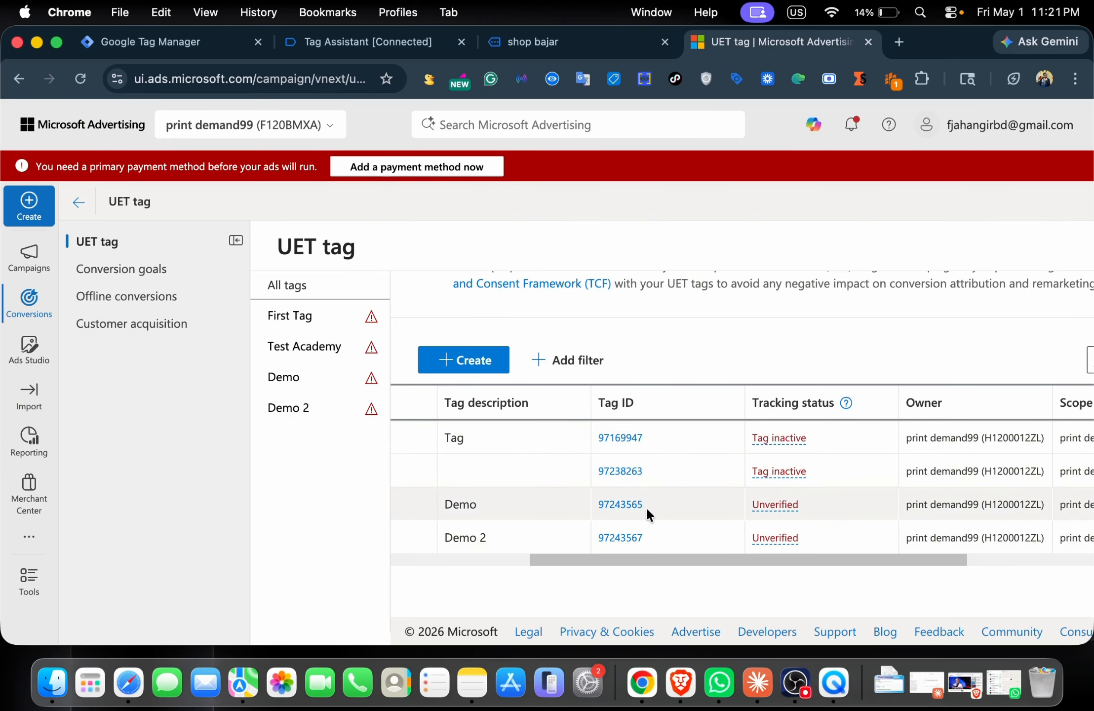
pyautogui.moveTo(650, 536); pyautogui.dragTo(595, 537)
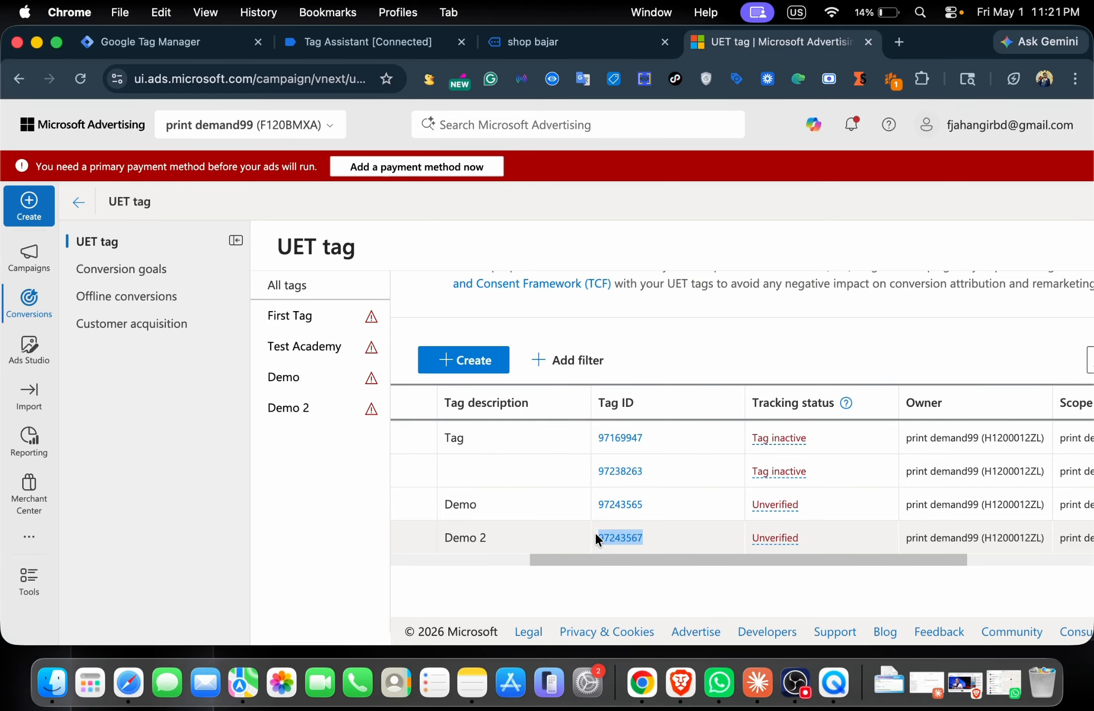
# Switch to Google Tag Manager and create a new tag of type Microsoft Advertising Universal Event Tracking
pyautogui.click(195, 44)
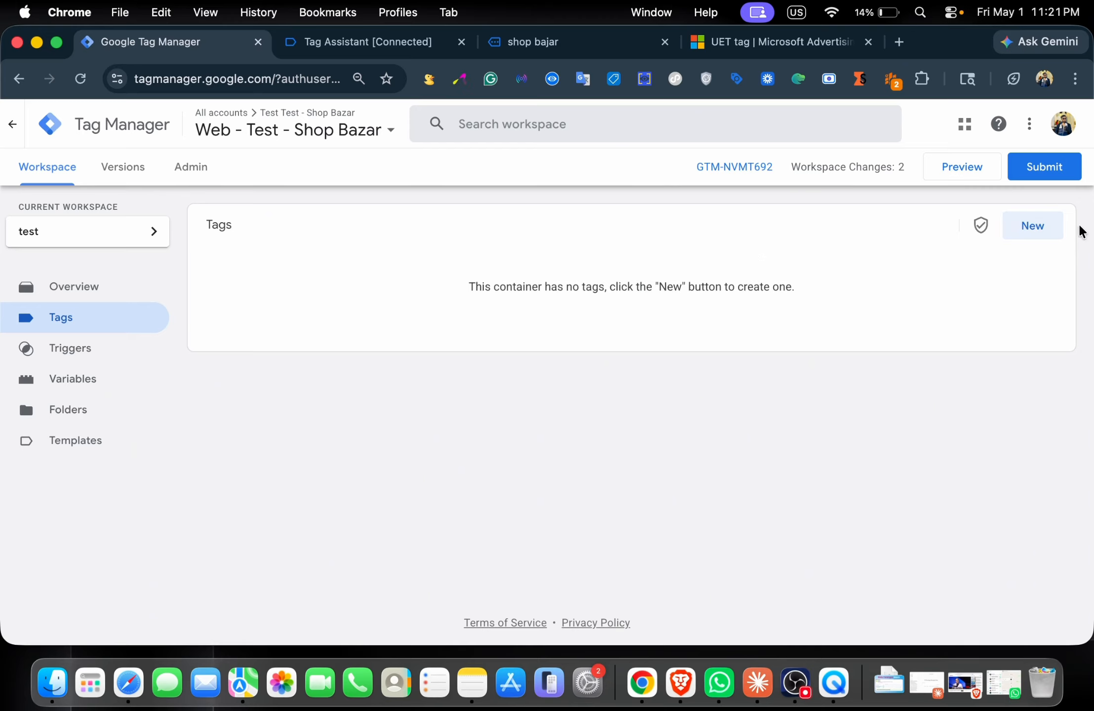
pyautogui.click(1036, 228)
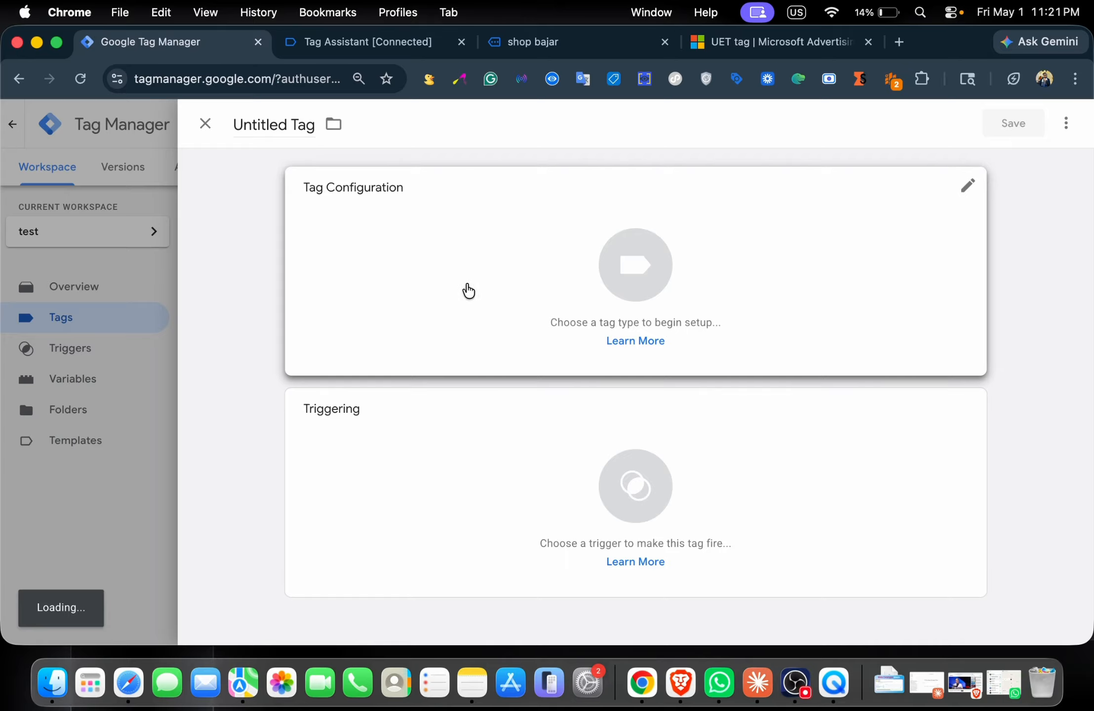
pyautogui.click(464, 290)
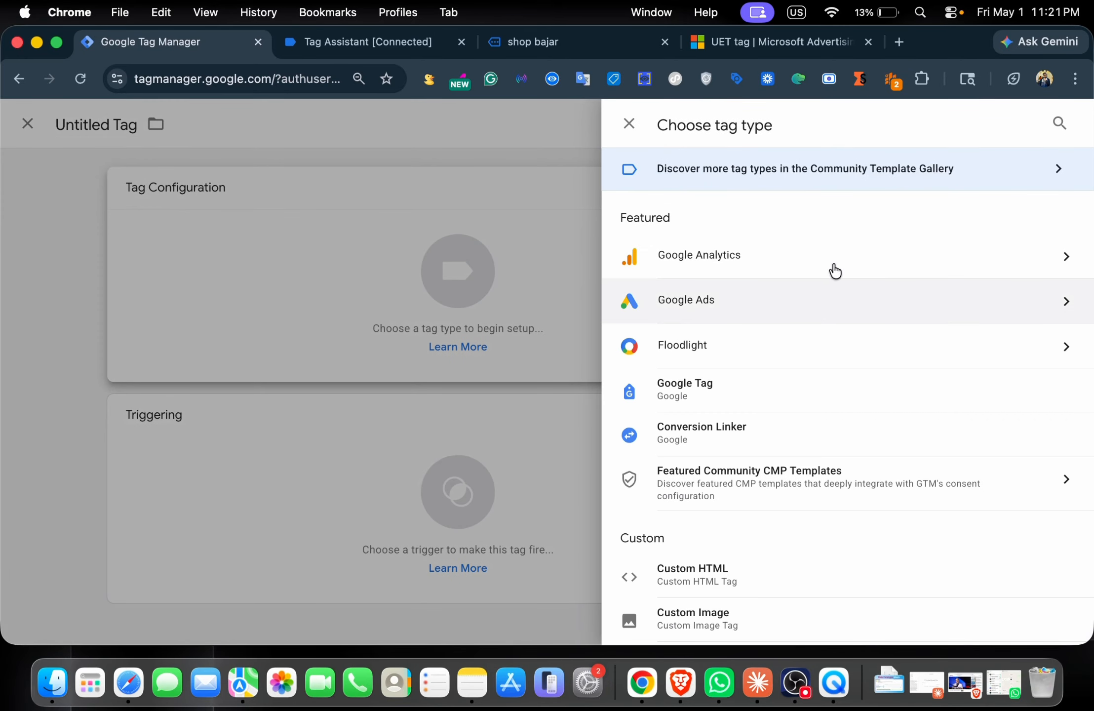
pyautogui.scroll(-10, 815, 375)
pyautogui.scroll(10, 816, 375)
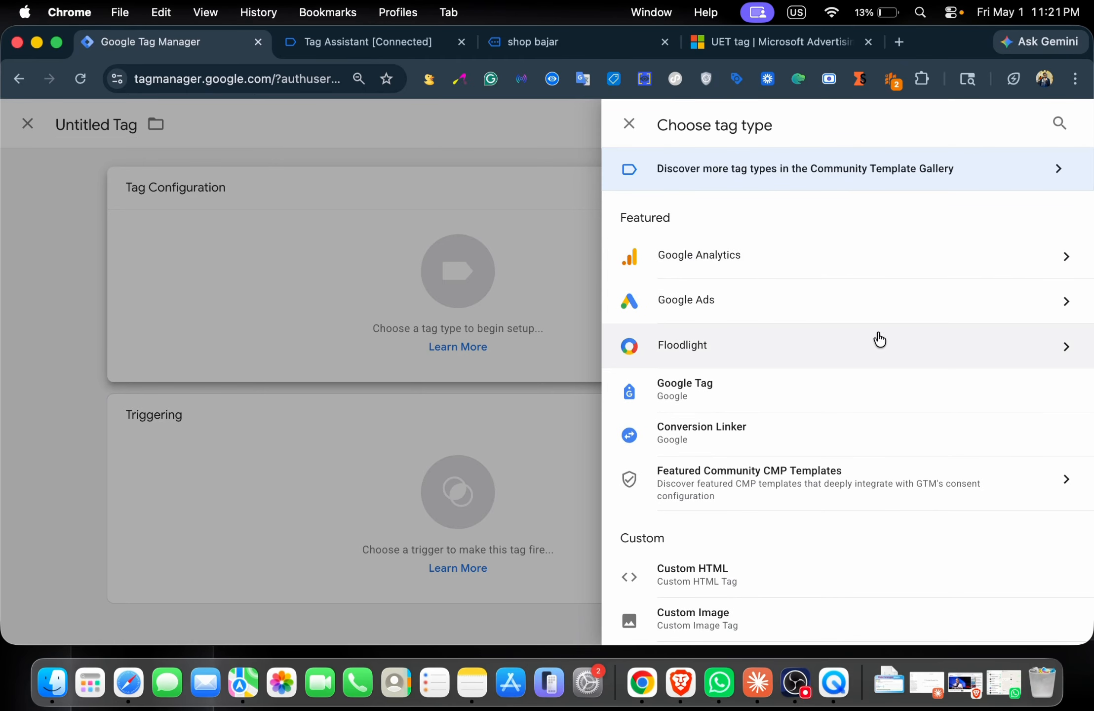
pyautogui.scroll(-3, 898, 326)
pyautogui.scroll(-5, 938, 284)
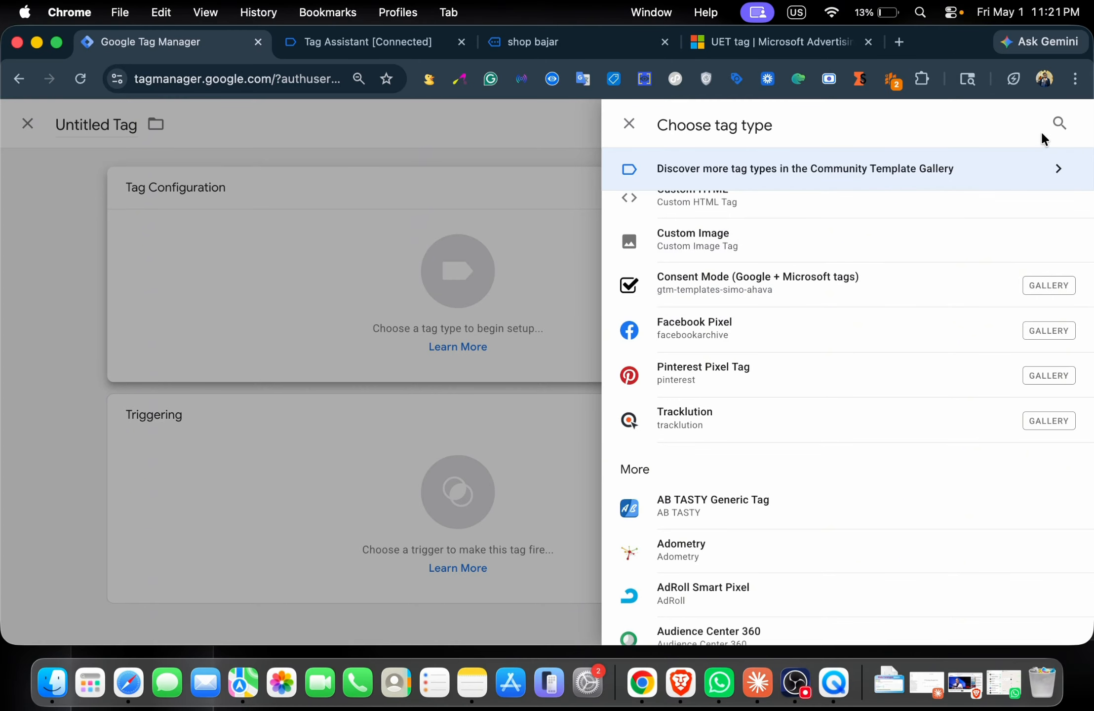
pyautogui.click(1056, 127)
pyautogui.write('mid')
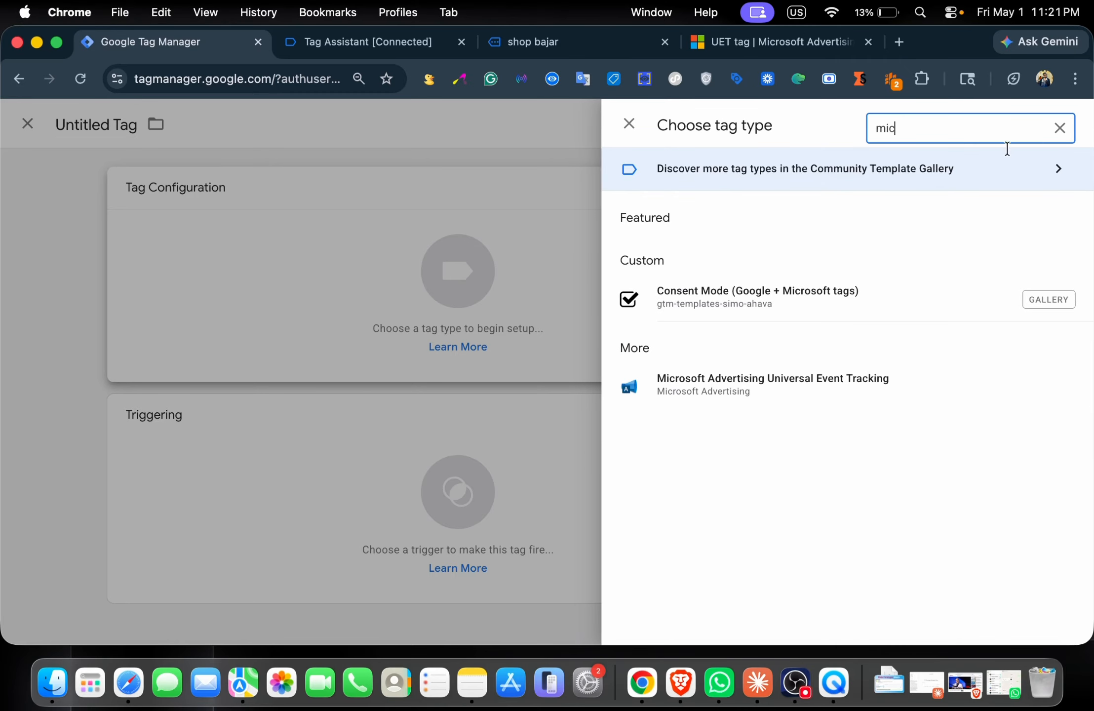
pyautogui.click(798, 388)
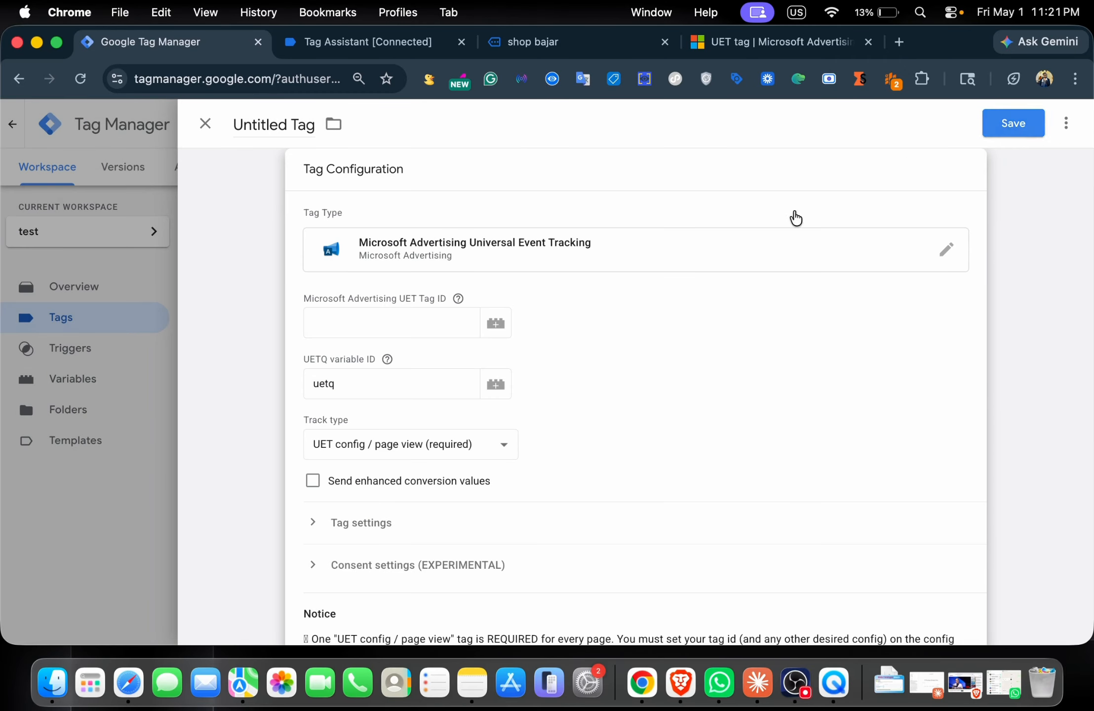
# Set the Microsoft Advertising UET Tag ID to 97243567
pyautogui.click(398, 319)
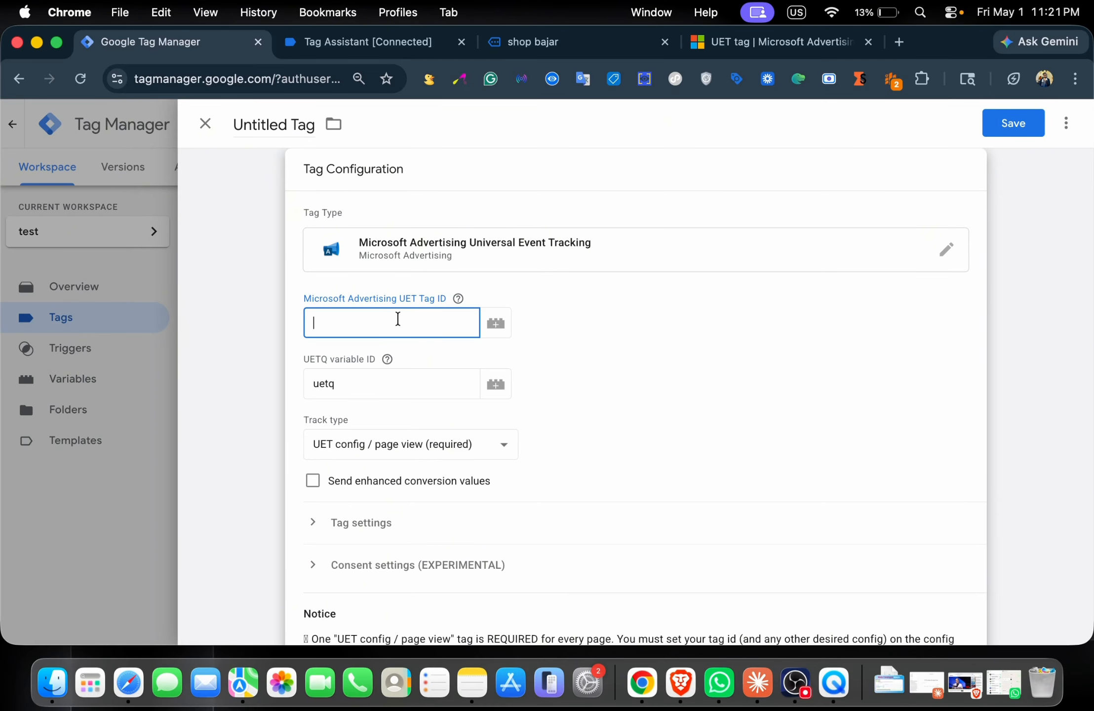
pyautogui.write('97243567')
pyautogui.scroll(-2, 568, 410)
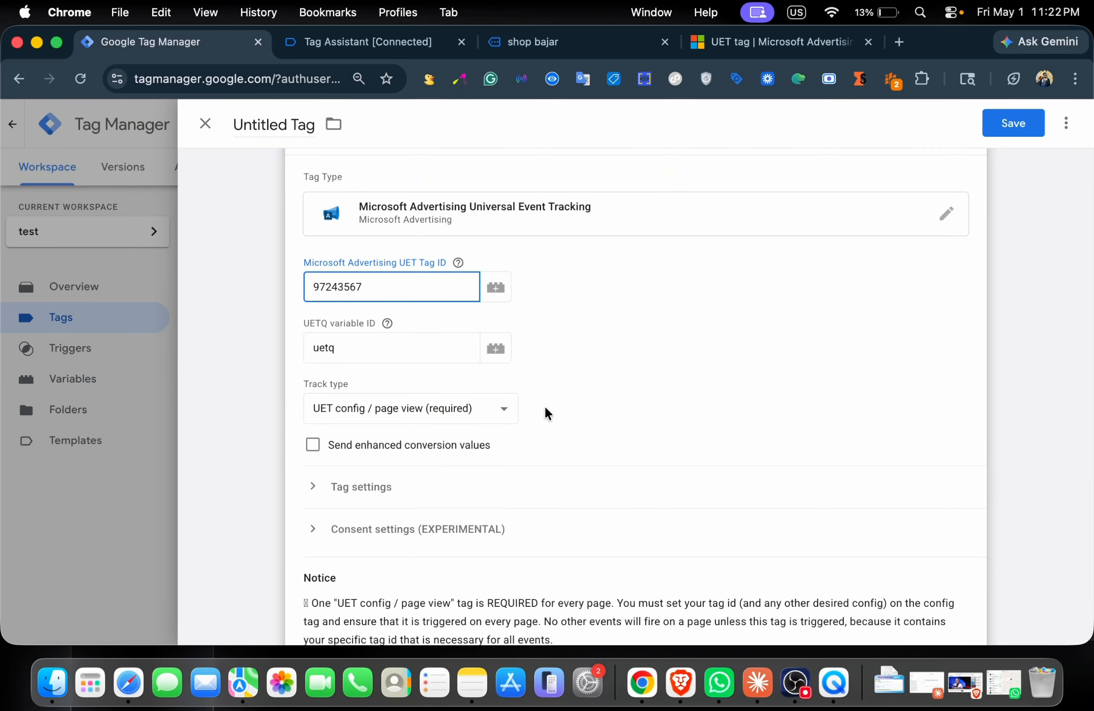
# Assign the Initialization - All Pages trigger as the tag's firing trigger
pyautogui.scroll(-5, 547, 413)
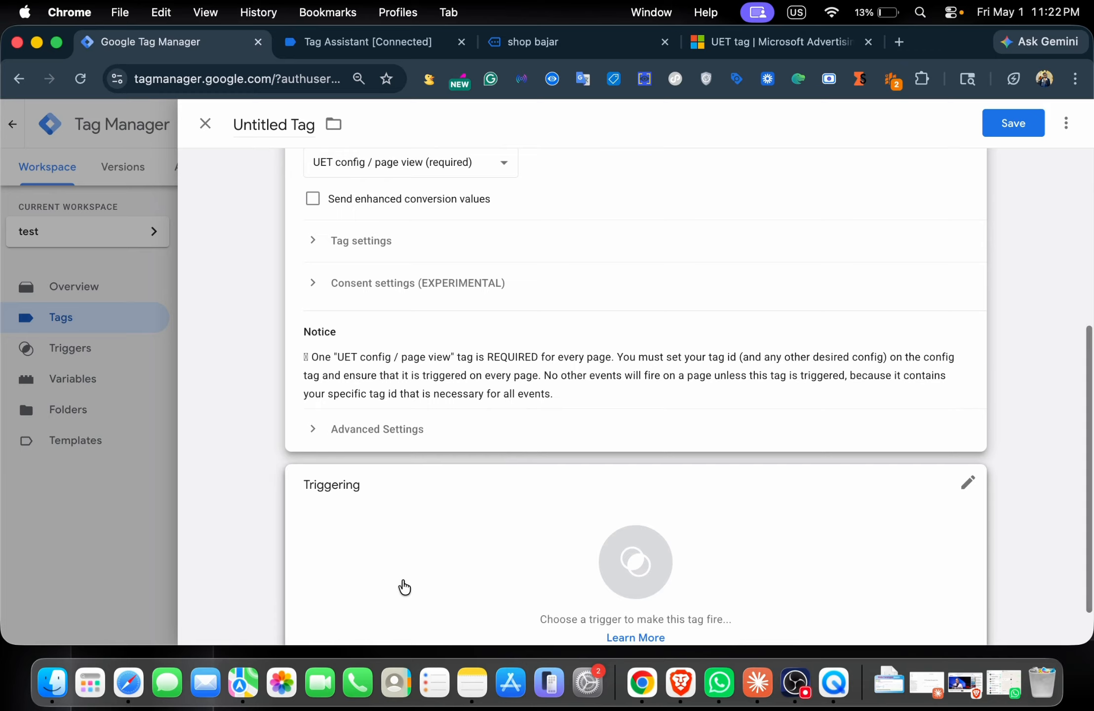
pyautogui.click(403, 587)
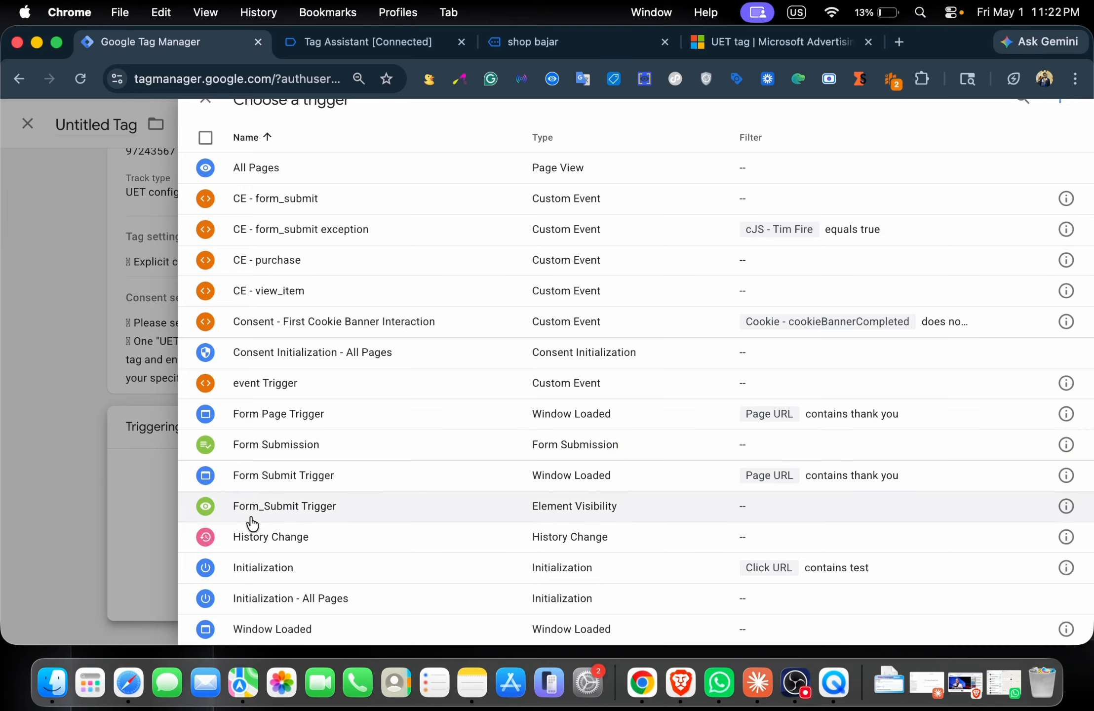
pyautogui.click(267, 599)
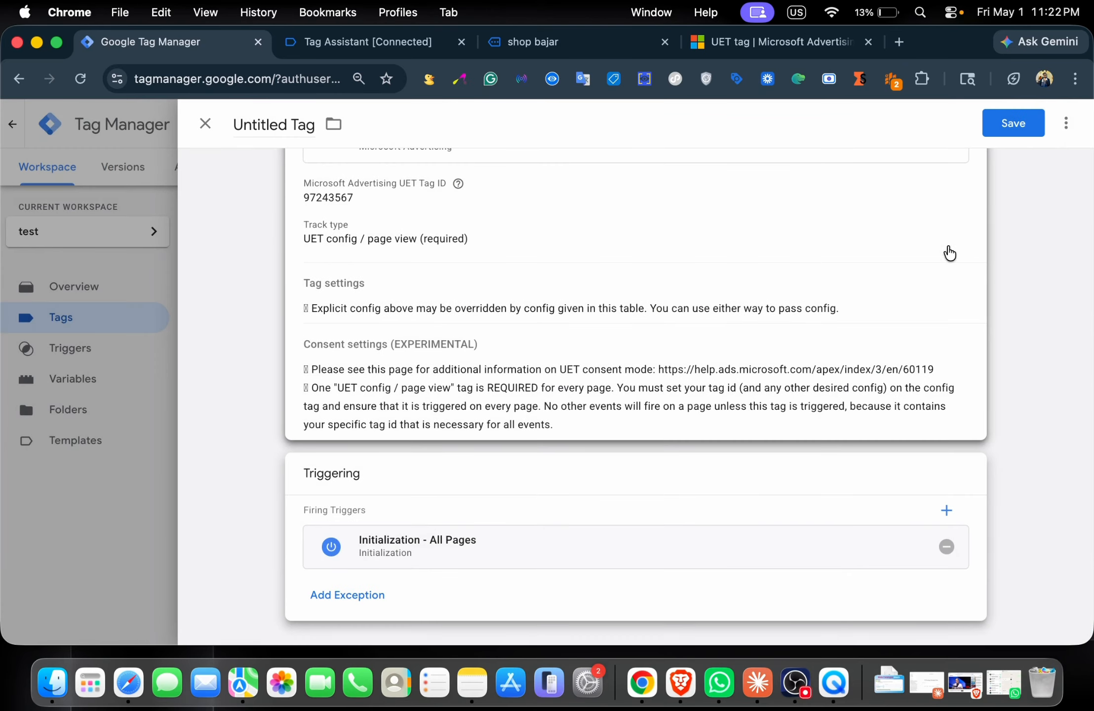
# Save the new tag under the name Bing Ads - base tag
pyautogui.click(1005, 124)
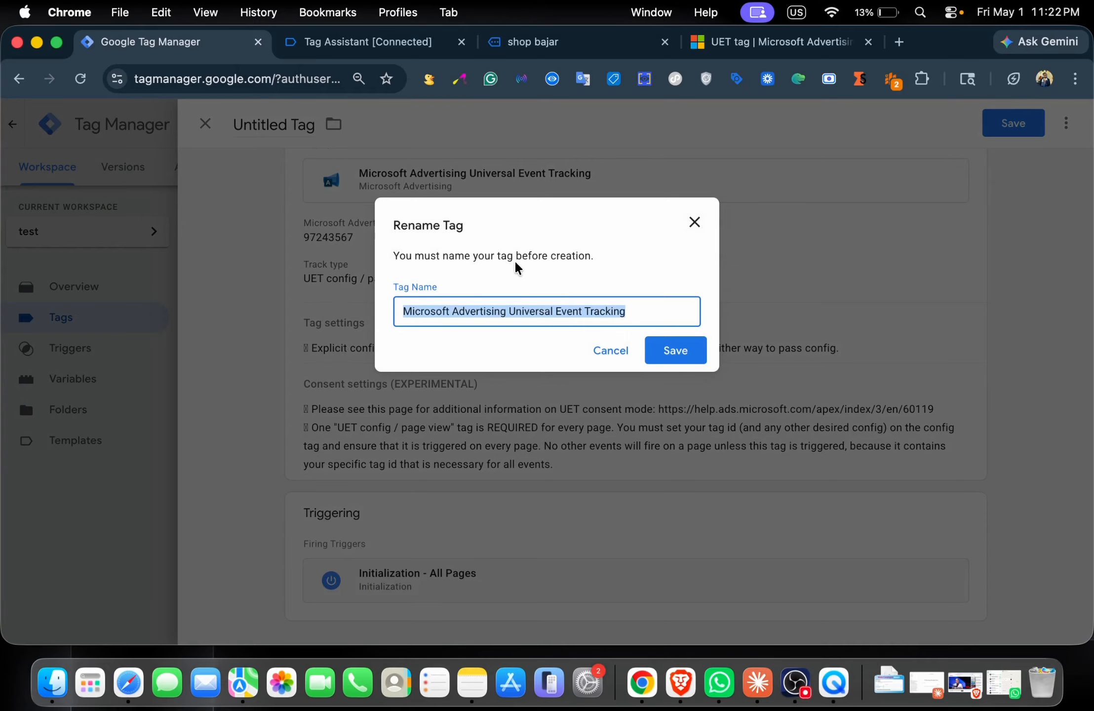
pyautogui.write('Bing A')
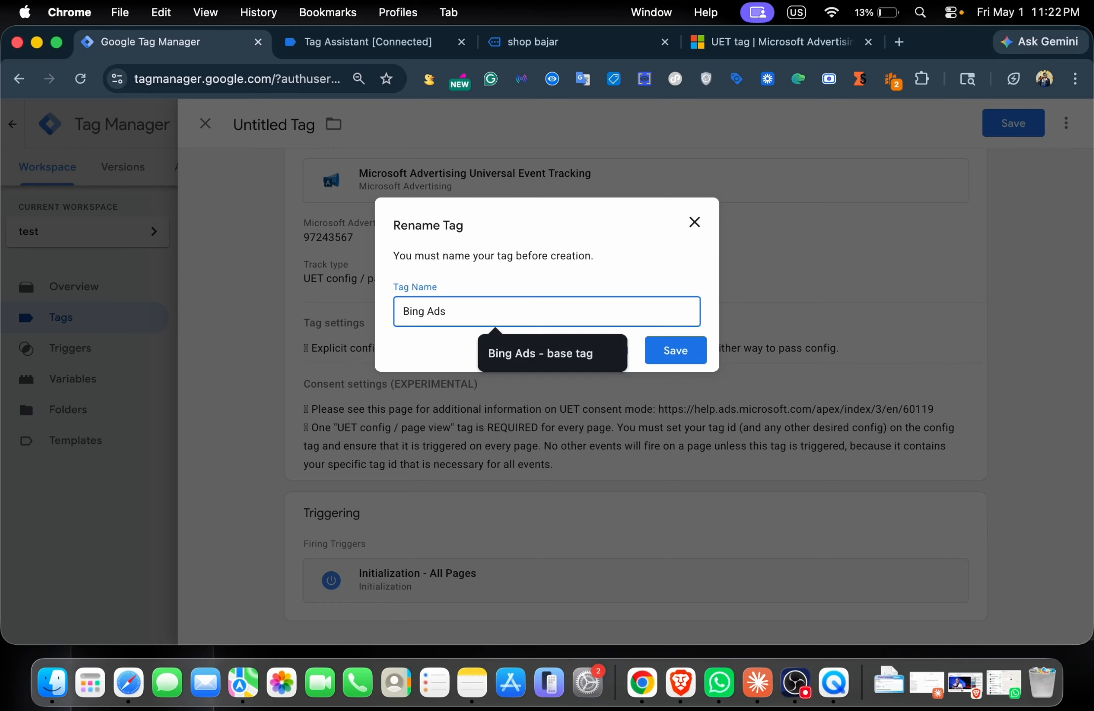
pyautogui.write('ds')
pyautogui.click(543, 353)
pyautogui.click(676, 350)
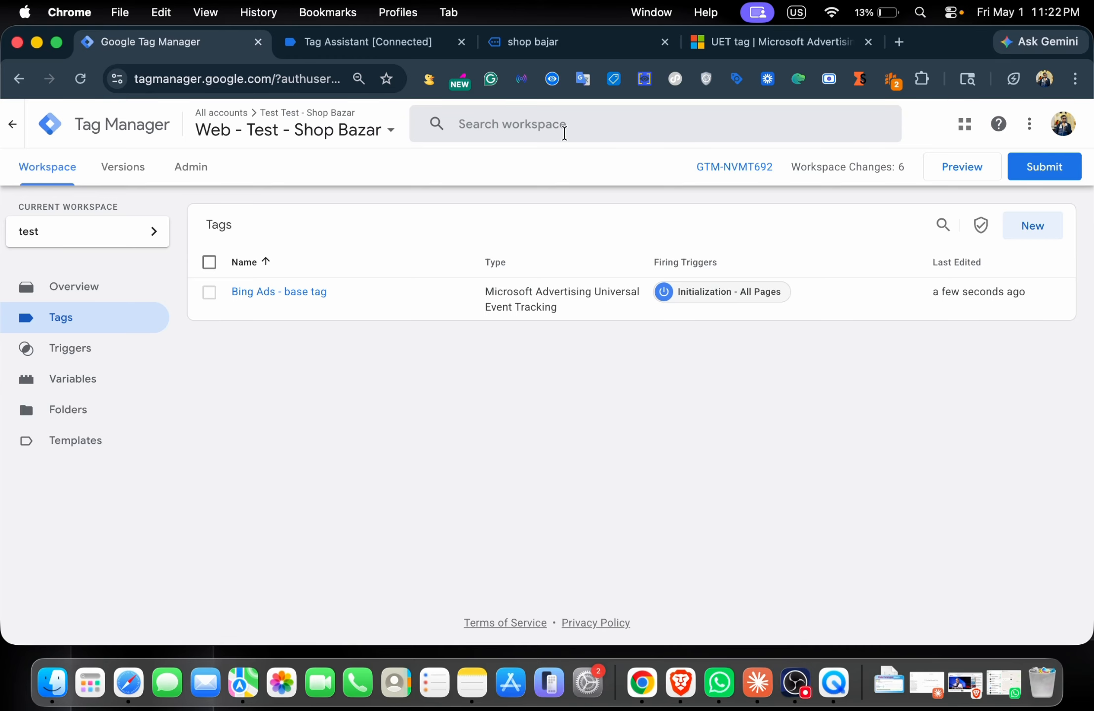
# Preview the workspace and connect Tag Assistant to the shop bajar site, loading its home page in debug mode
pyautogui.click(614, 79)
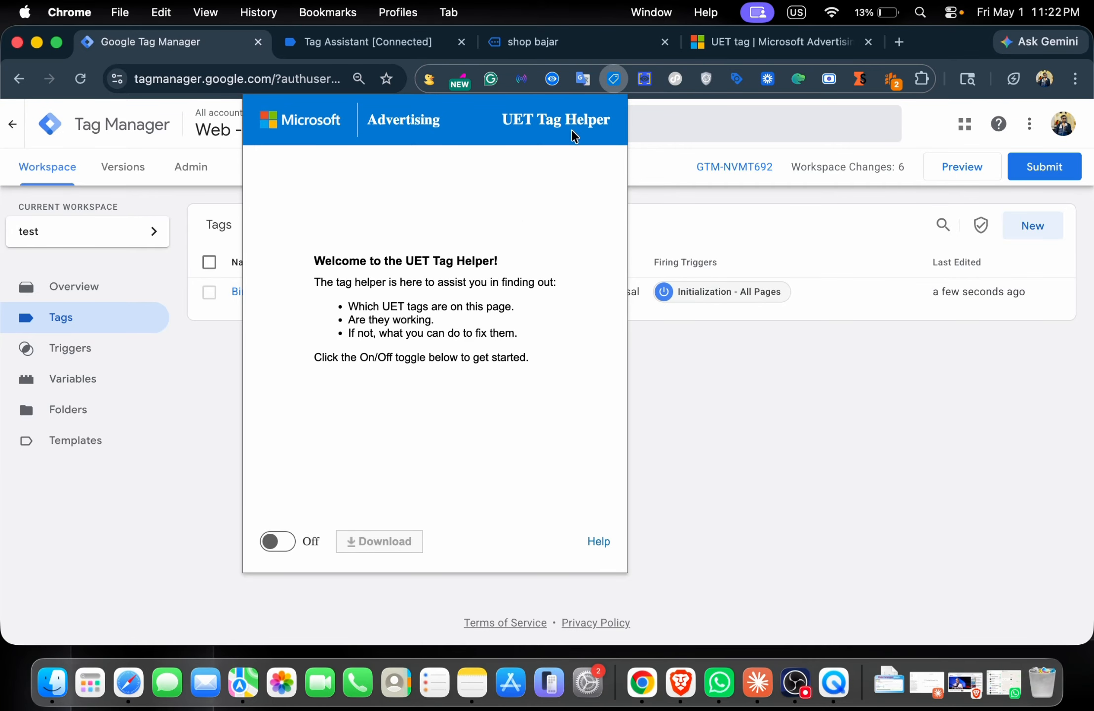
pyautogui.click(760, 426)
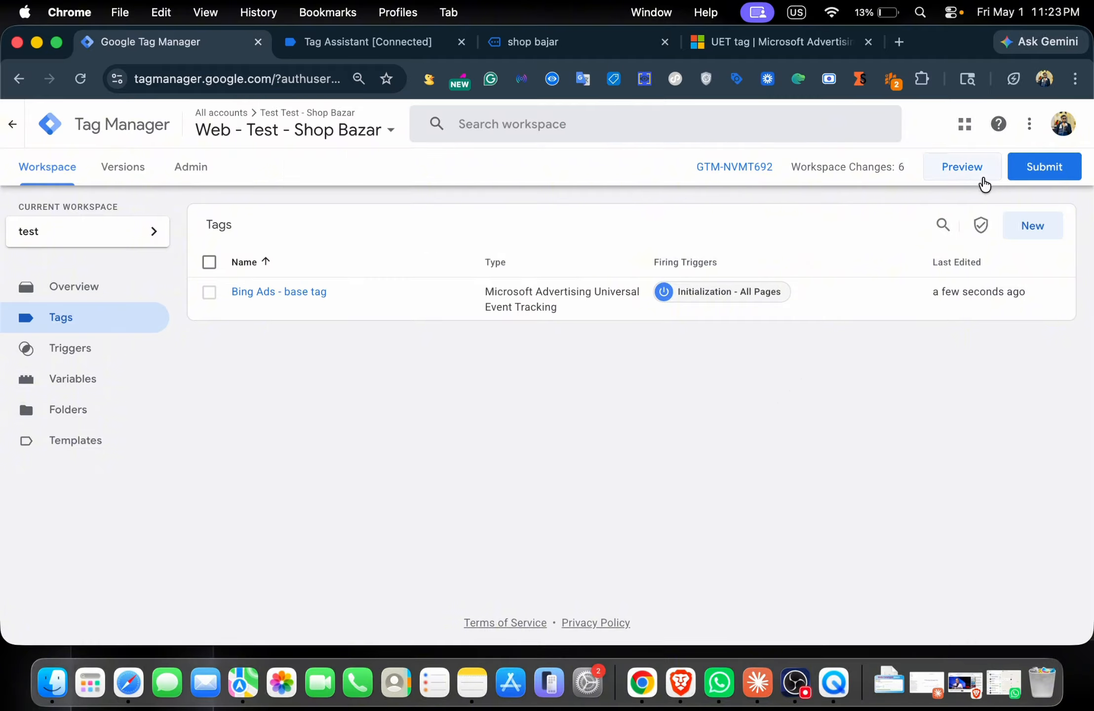
pyautogui.click(959, 176)
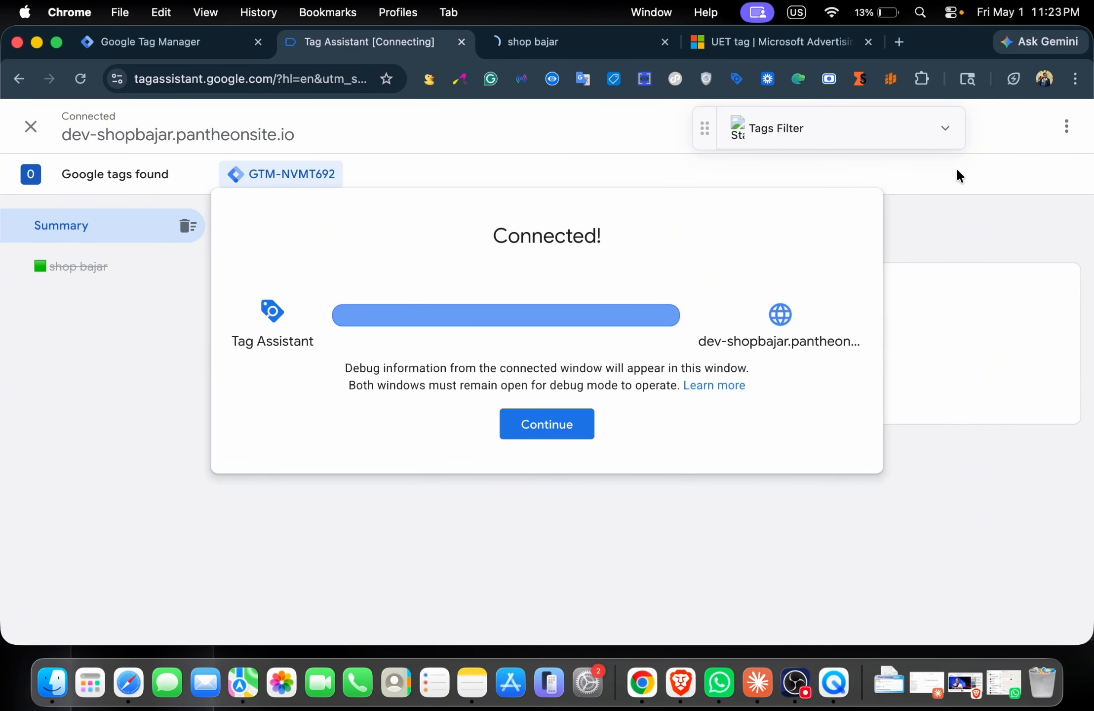
pyautogui.click(514, 439)
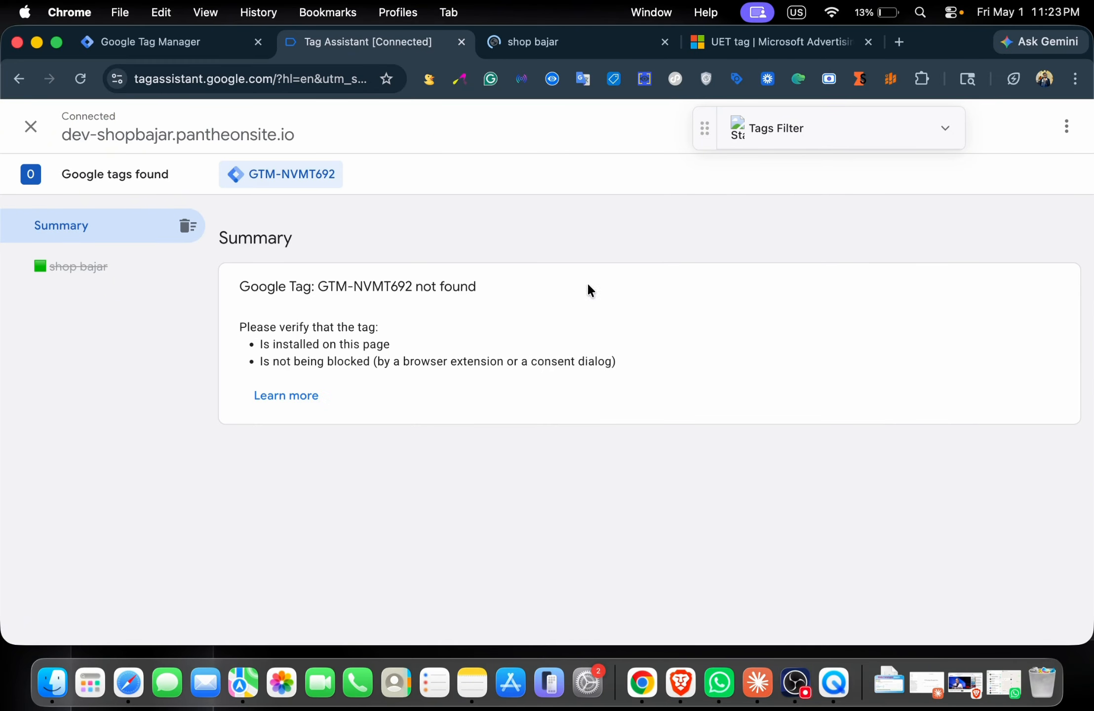
pyautogui.click(620, 45)
pyautogui.scroll(-8, 539, 212)
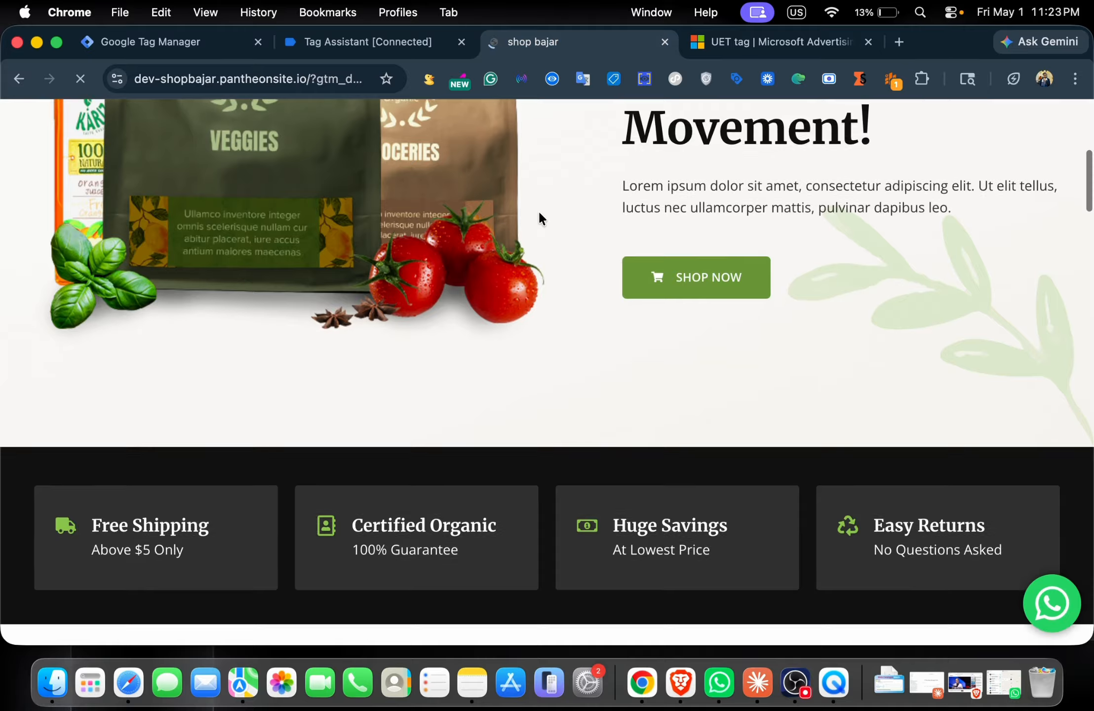
pyautogui.scroll(7, 540, 212)
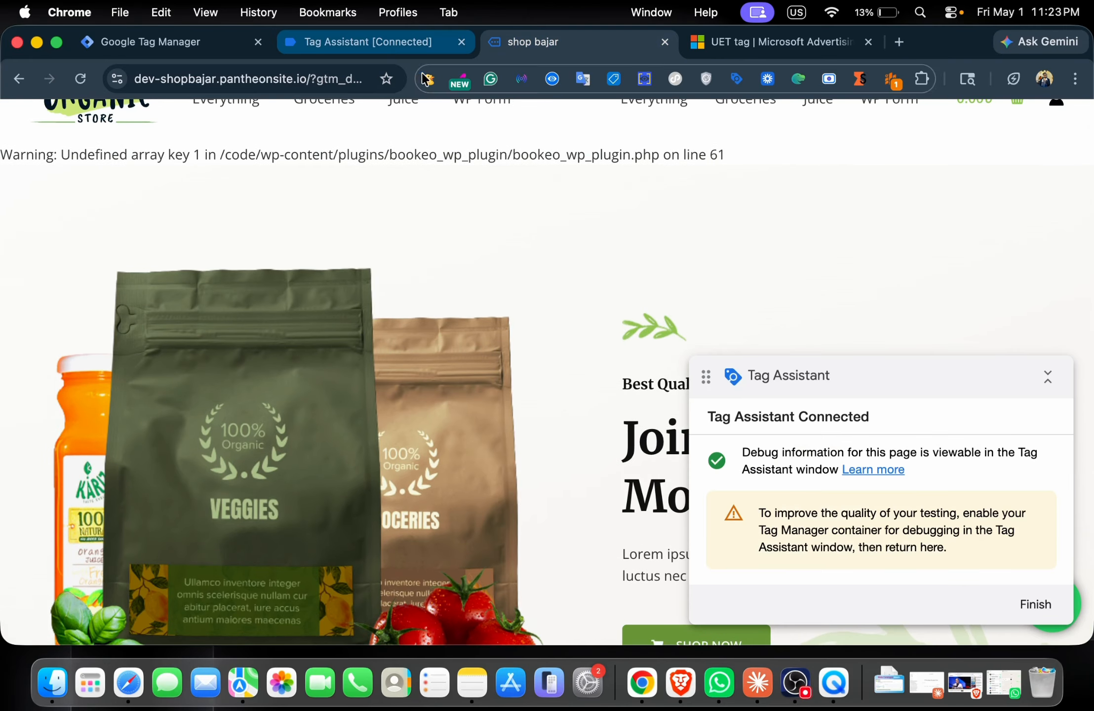
pyautogui.scroll(-8, 503, 232)
# Check in Tag Assistant which tags fired in the container summary and on the Initialization event
pyautogui.click(409, 49)
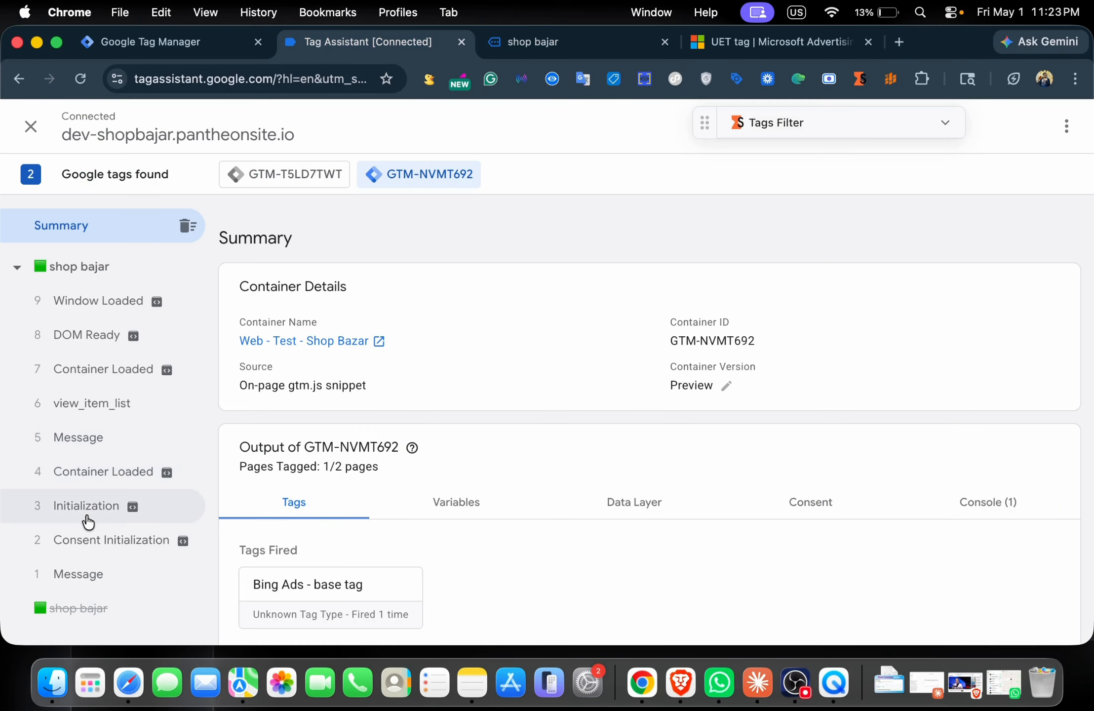
pyautogui.scroll(-3, 428, 349)
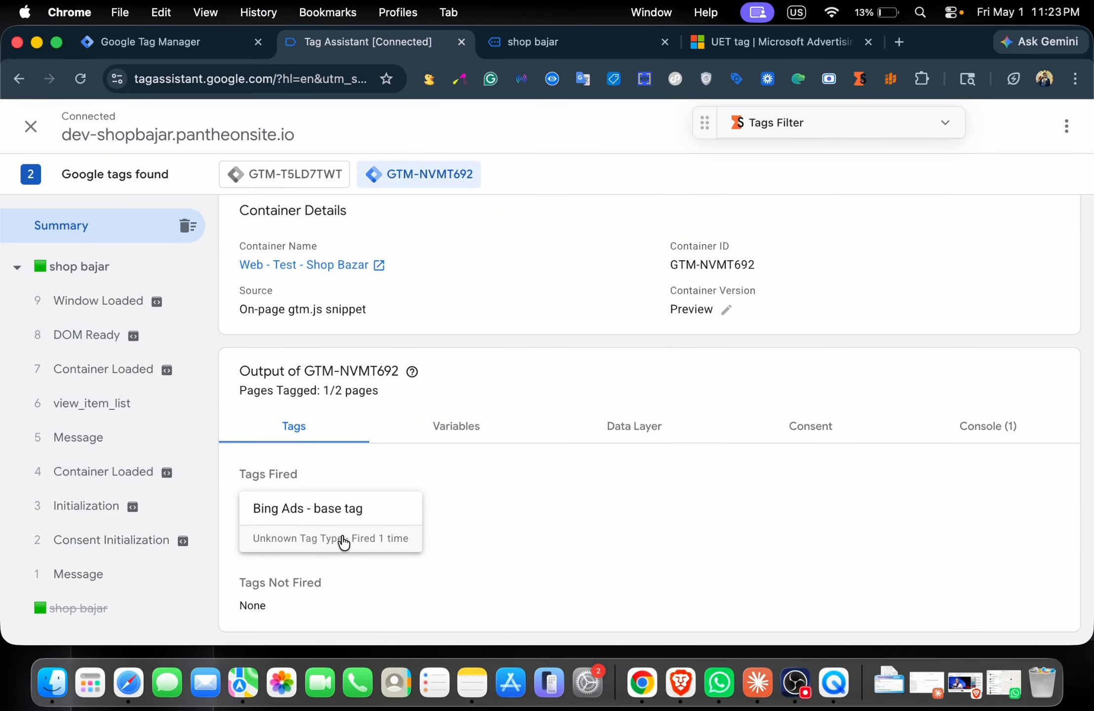
pyautogui.click(105, 542)
pyautogui.click(96, 510)
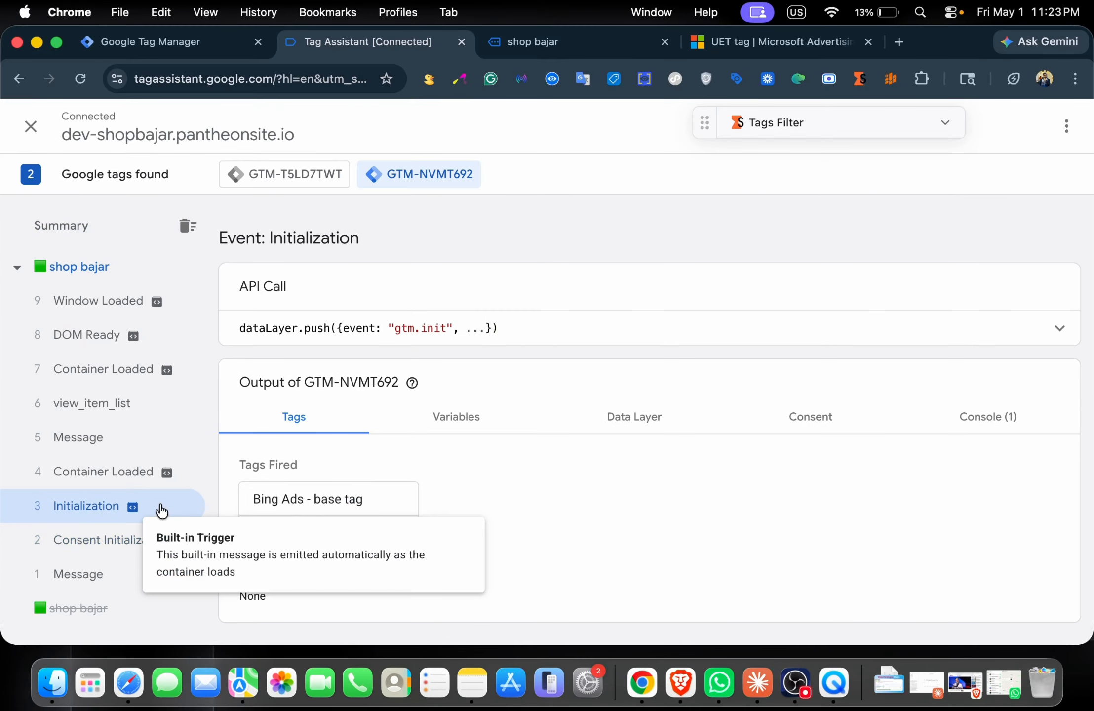
# Turn on the UET Tag Helper on the shop bajar page and reload the page
pyautogui.click(563, 42)
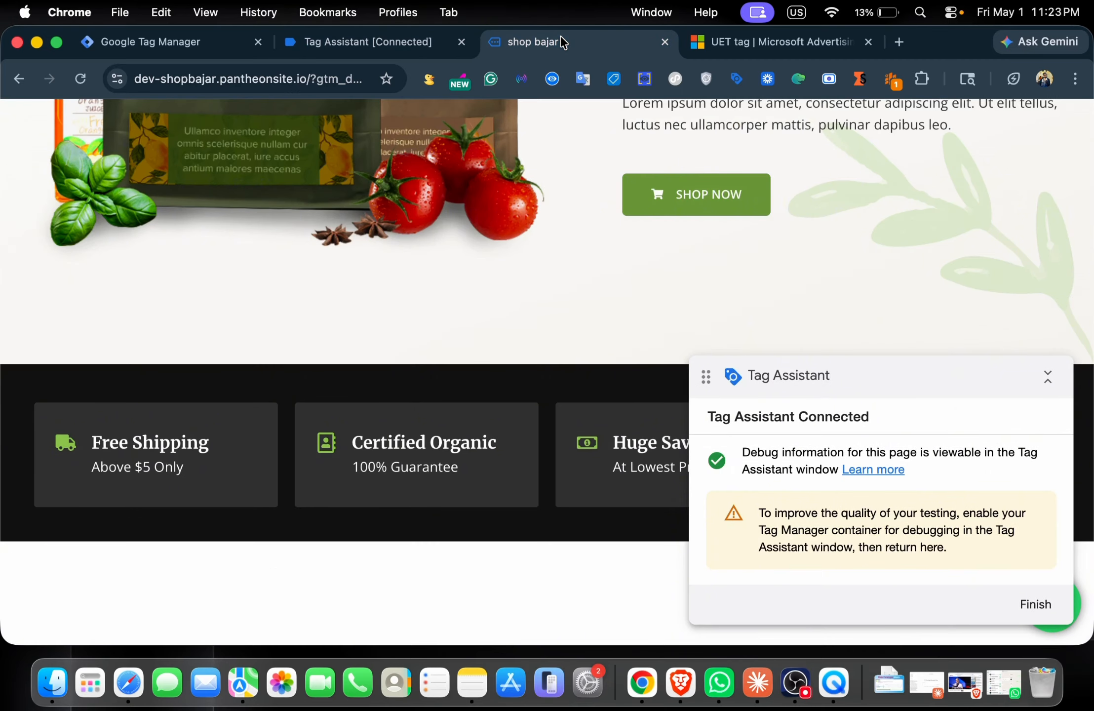
pyautogui.click(614, 80)
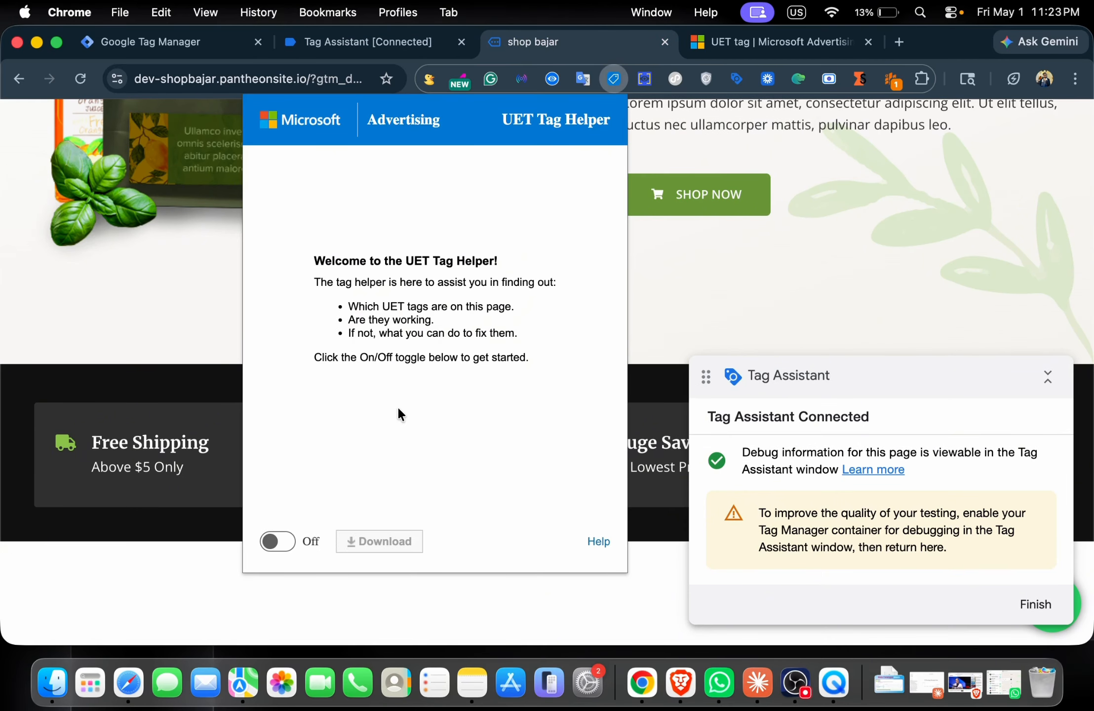
pyautogui.click(272, 549)
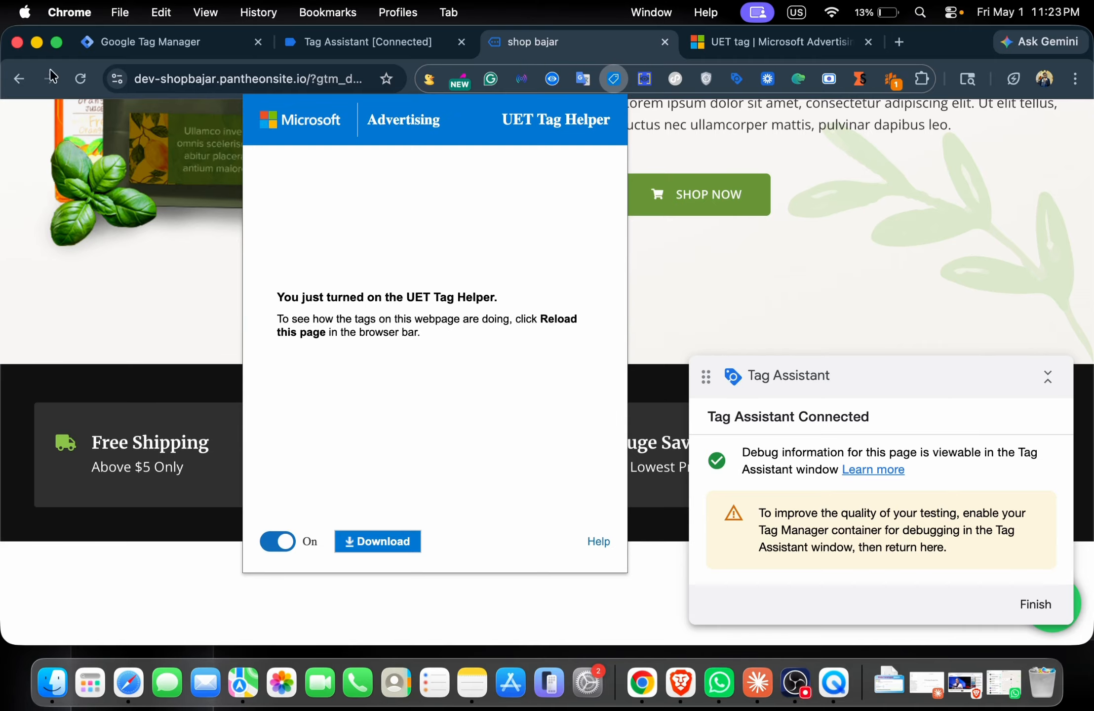
pyautogui.click(79, 88)
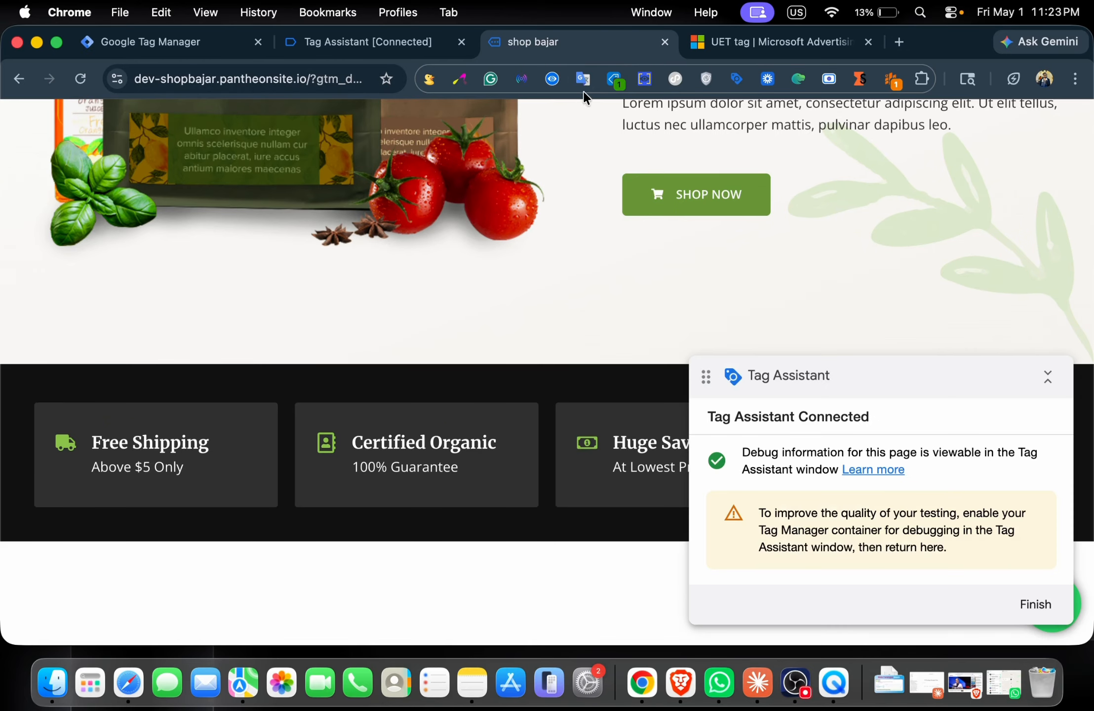
# Examine the UET Tag Helper's results for the page, including the parameter details of the Page Load Event
pyautogui.click(614, 79)
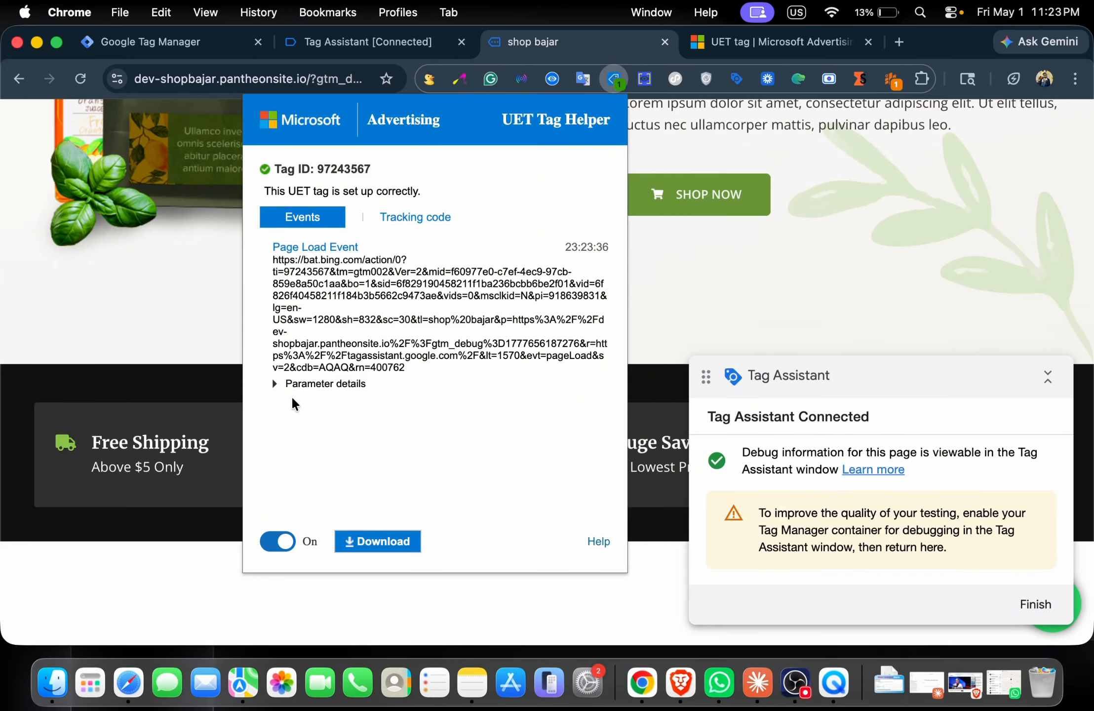
pyautogui.click(273, 383)
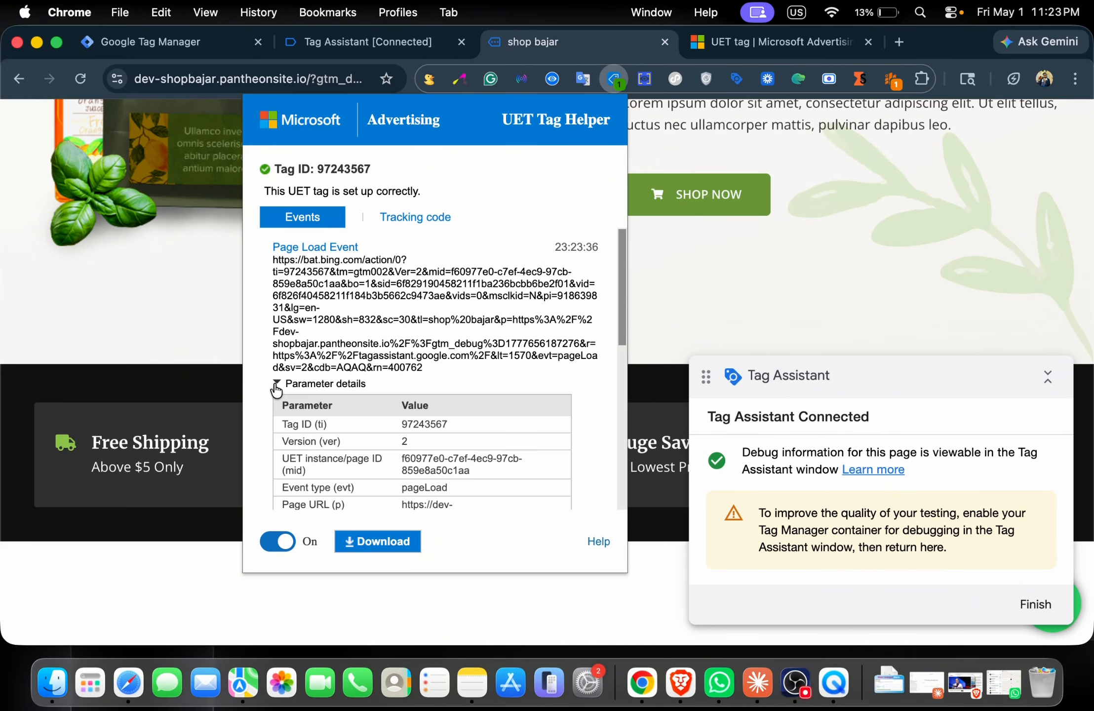
pyautogui.scroll(-1, 309, 465)
pyautogui.scroll(-5, 309, 466)
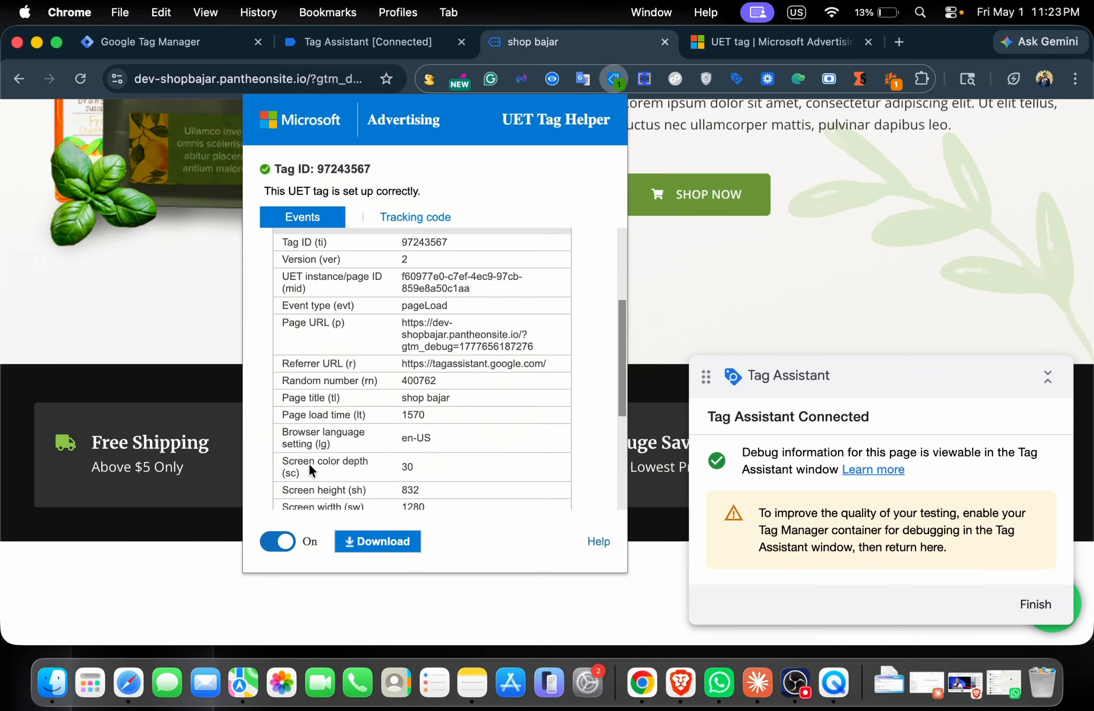
pyautogui.scroll(-2, 309, 465)
pyautogui.scroll(8, 309, 465)
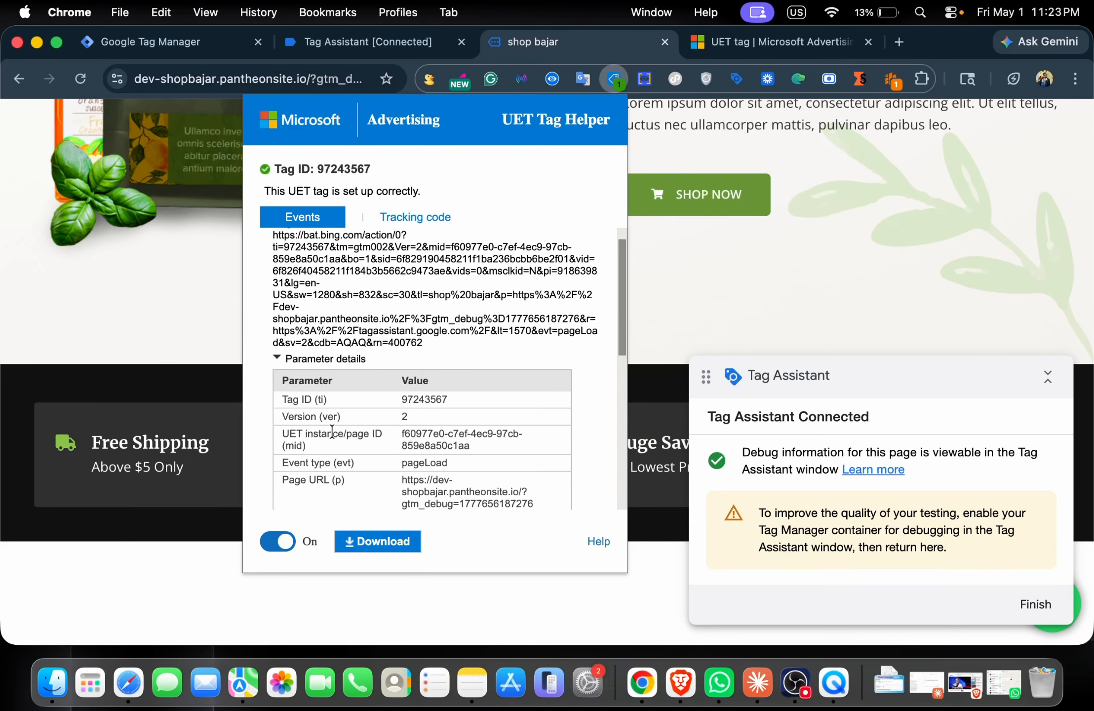
pyautogui.scroll(1, 330, 434)
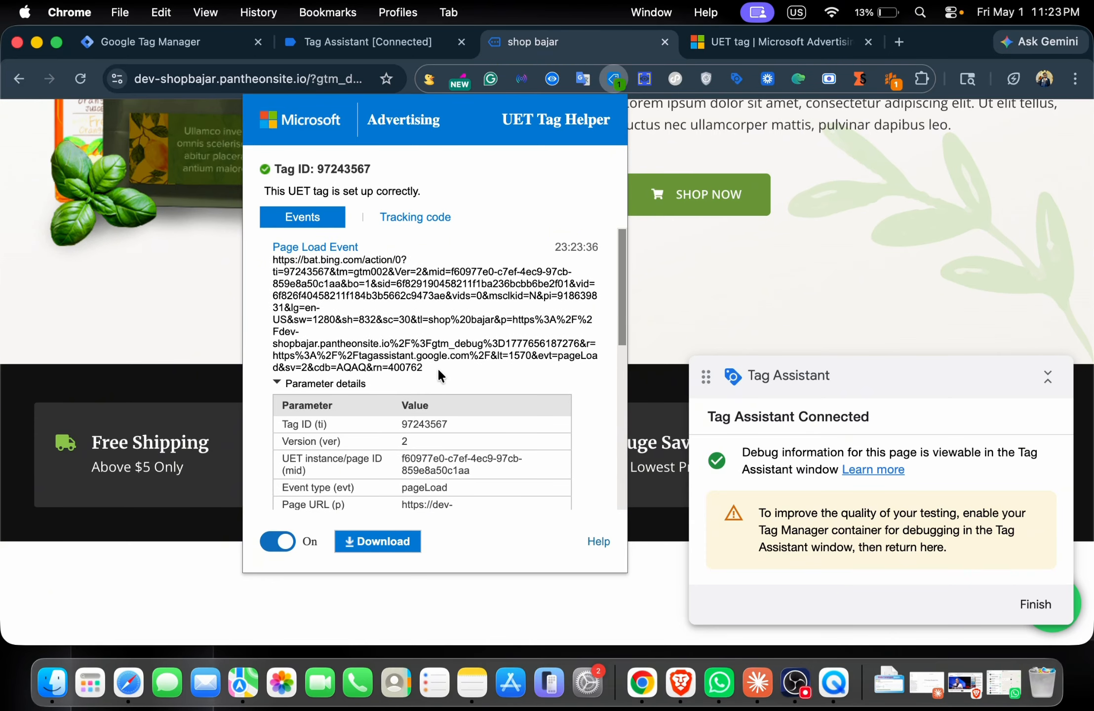
pyautogui.scroll(-6, 398, 344)
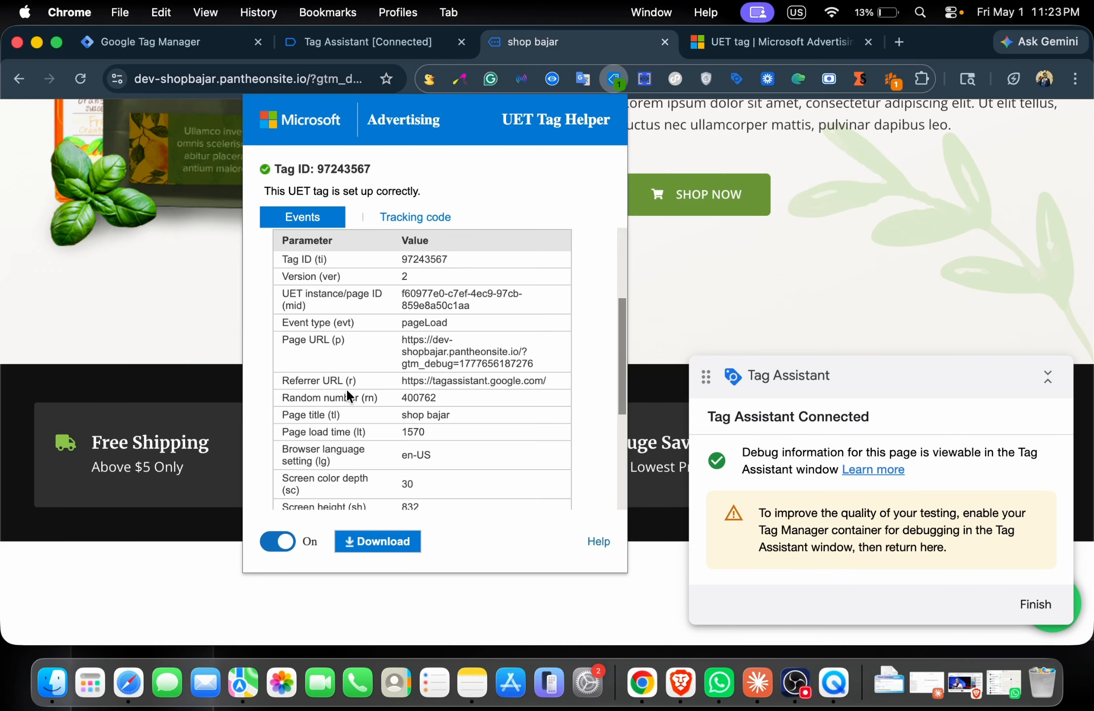
pyautogui.scroll(-8, 337, 451)
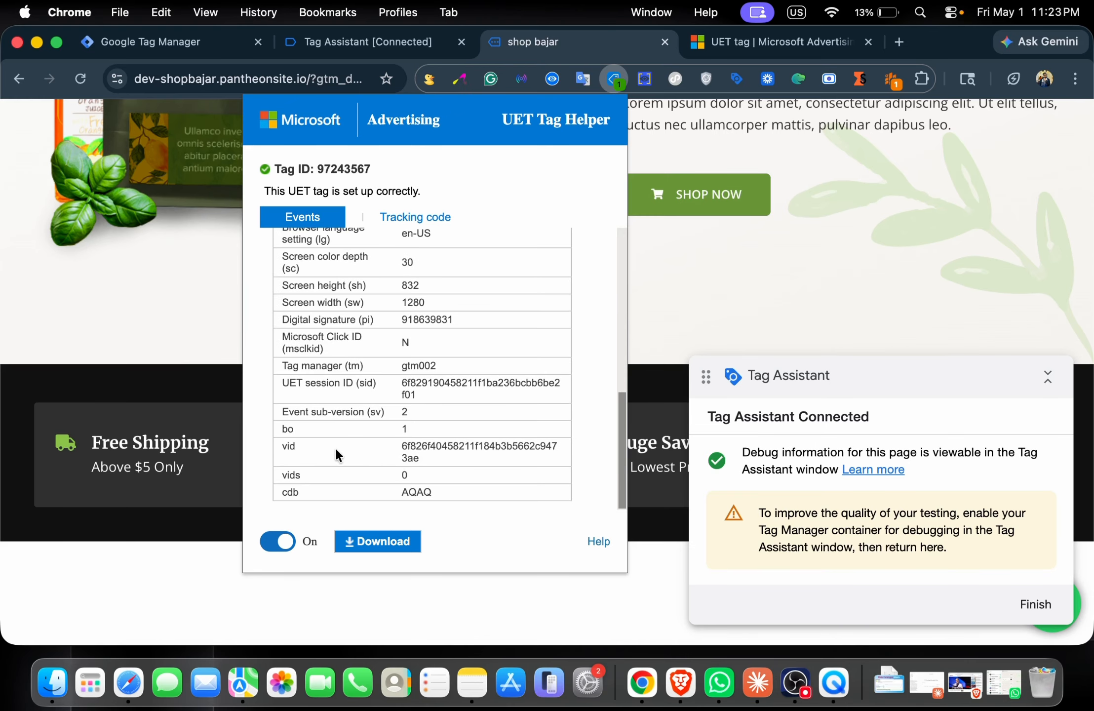
pyautogui.scroll(10, 335, 446)
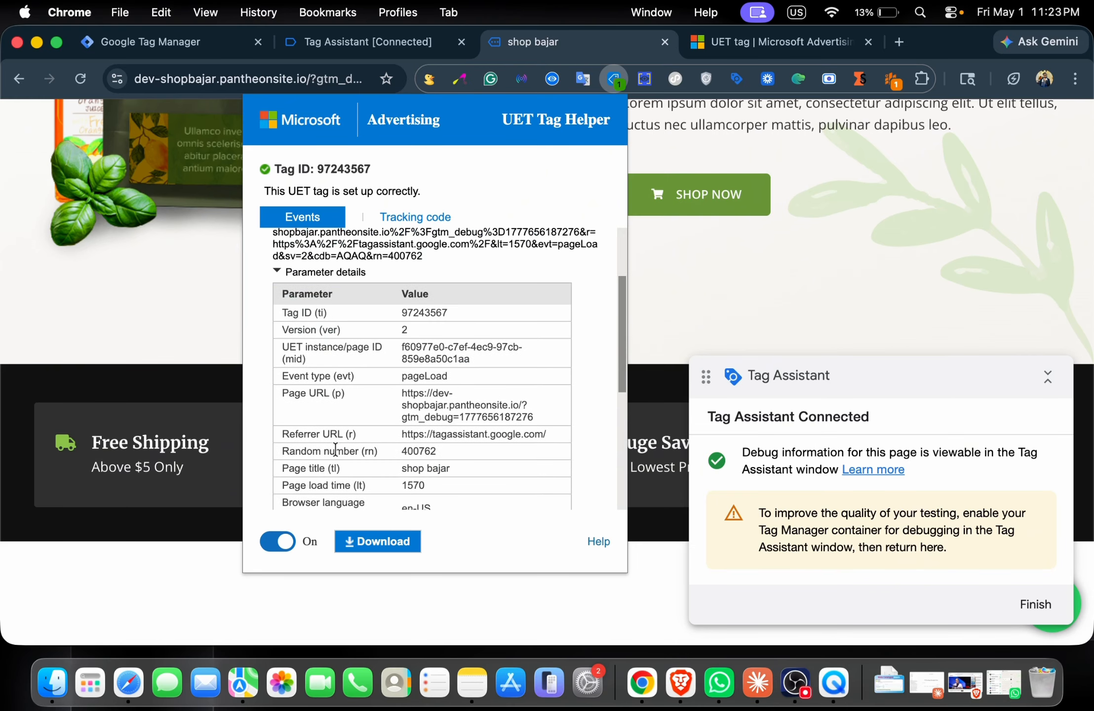
pyautogui.scroll(3, 336, 451)
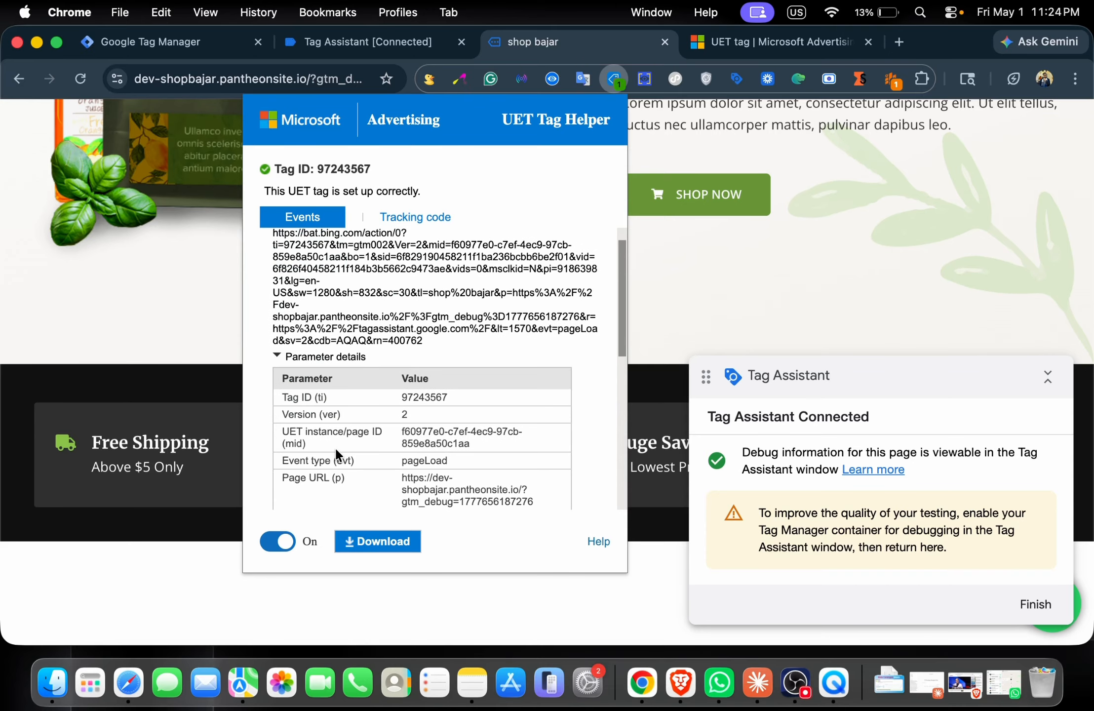
pyautogui.click(738, 290)
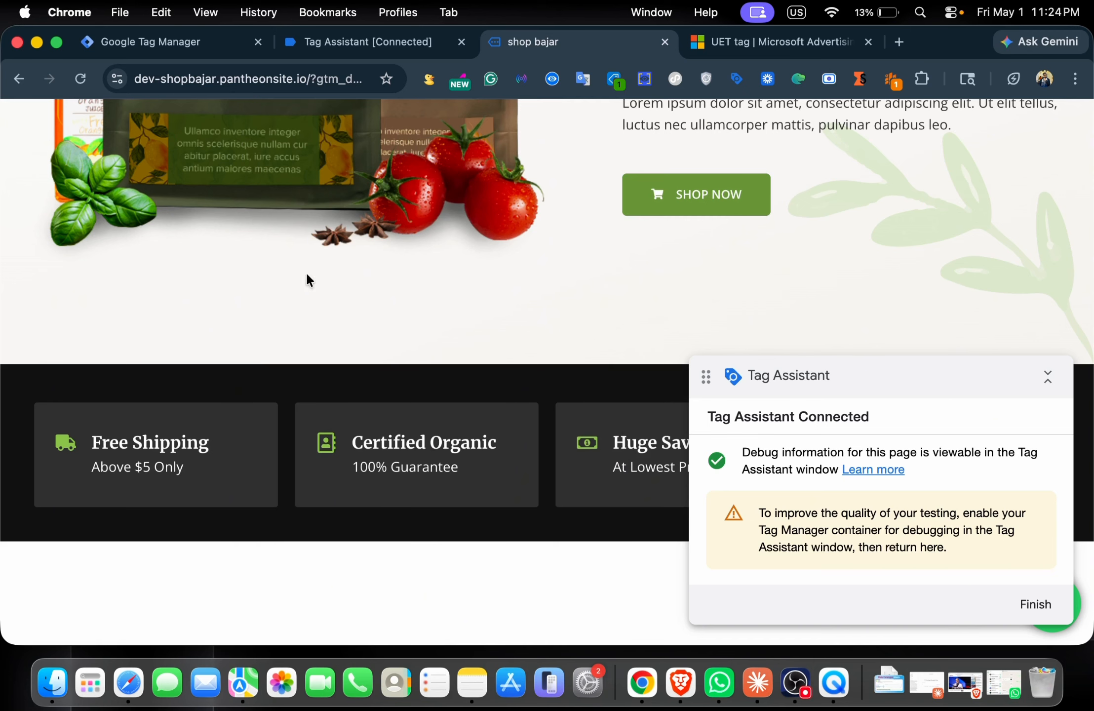
pyautogui.scroll(10, 306, 269)
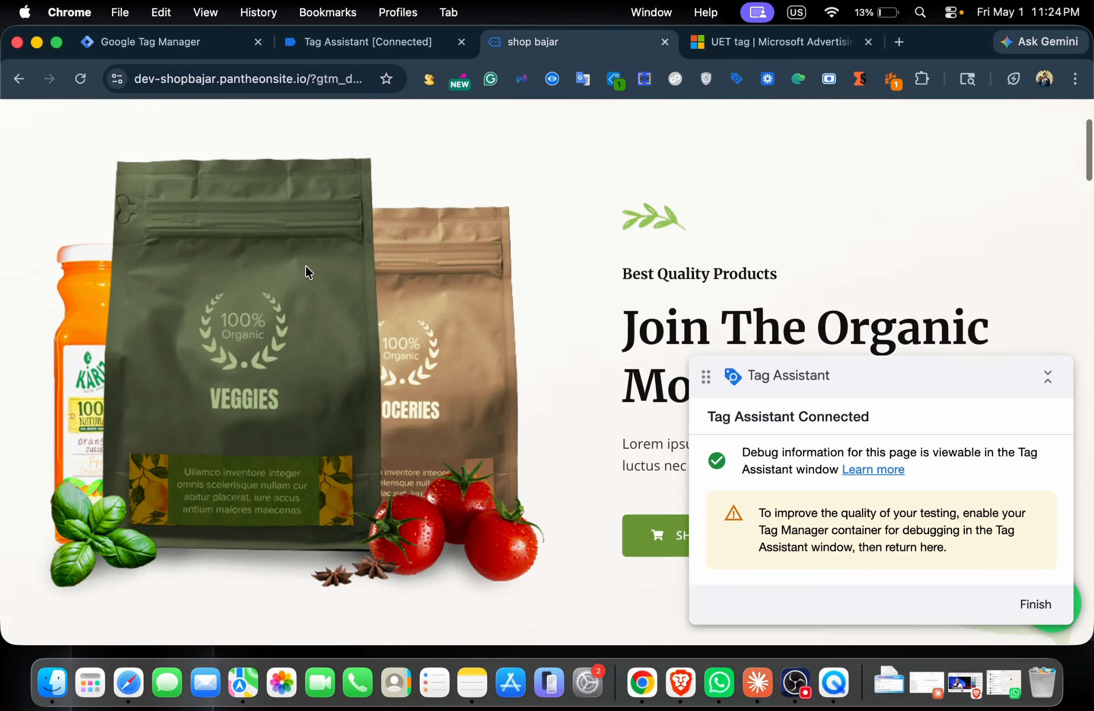
# Switch to Microsoft Advertising and start a new conversion goal for the business website using manual setup
pyautogui.click(179, 45)
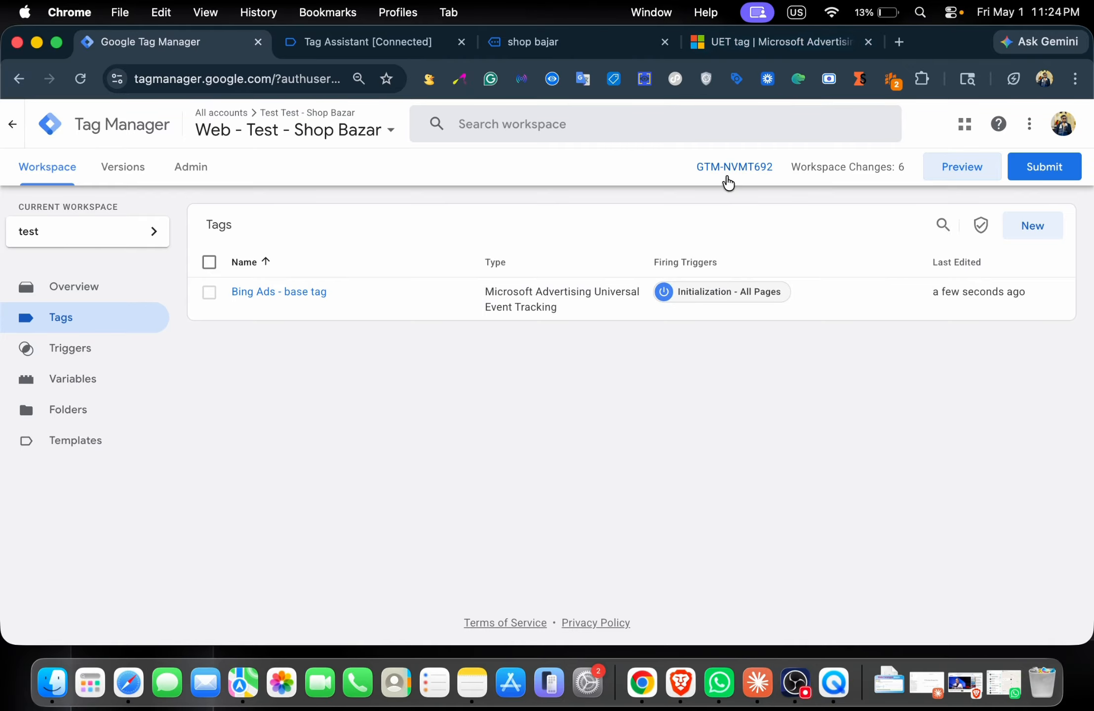
pyautogui.click(782, 45)
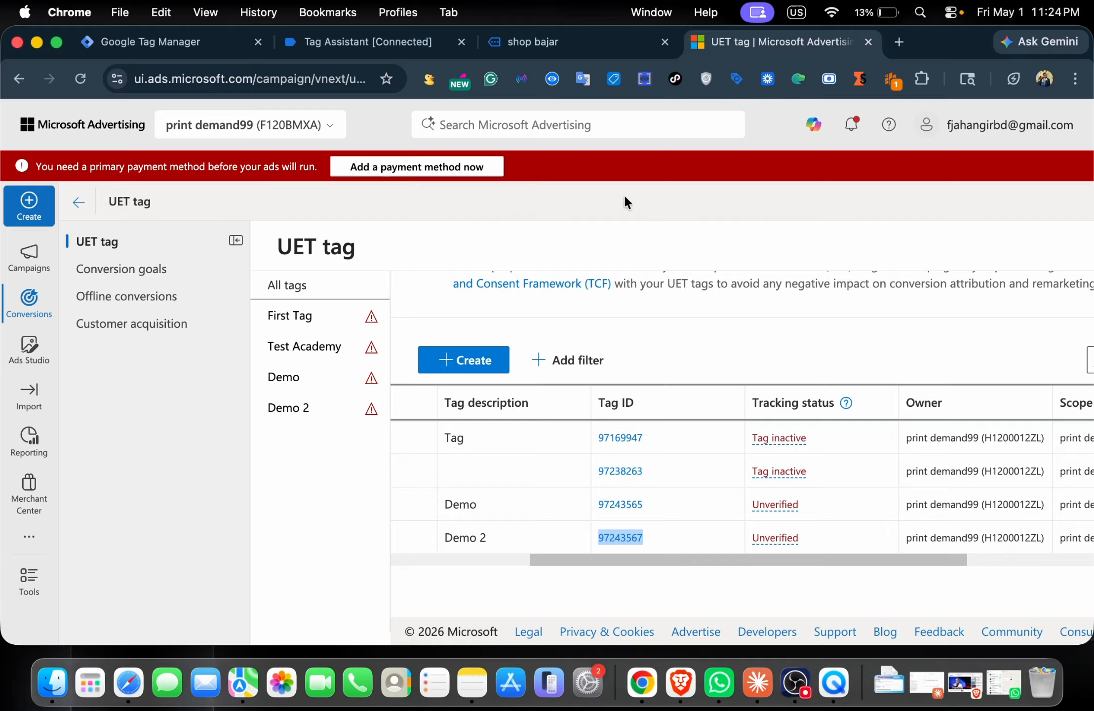
pyautogui.click(179, 276)
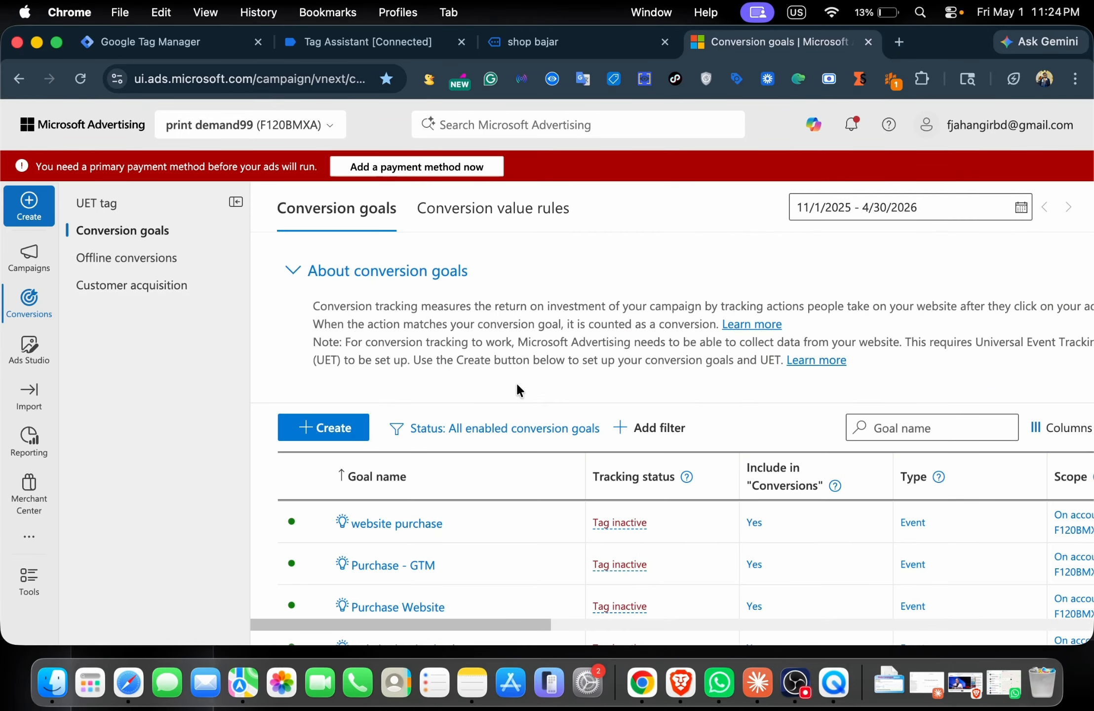
pyautogui.click(328, 429)
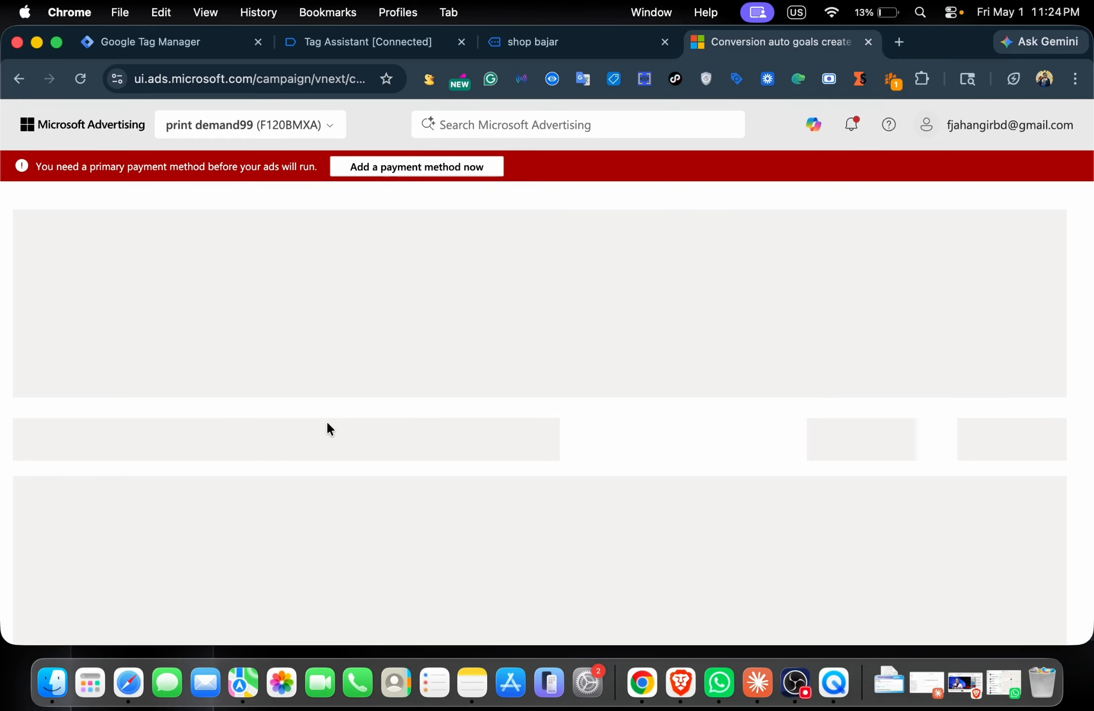
pyautogui.scroll(-5, 522, 369)
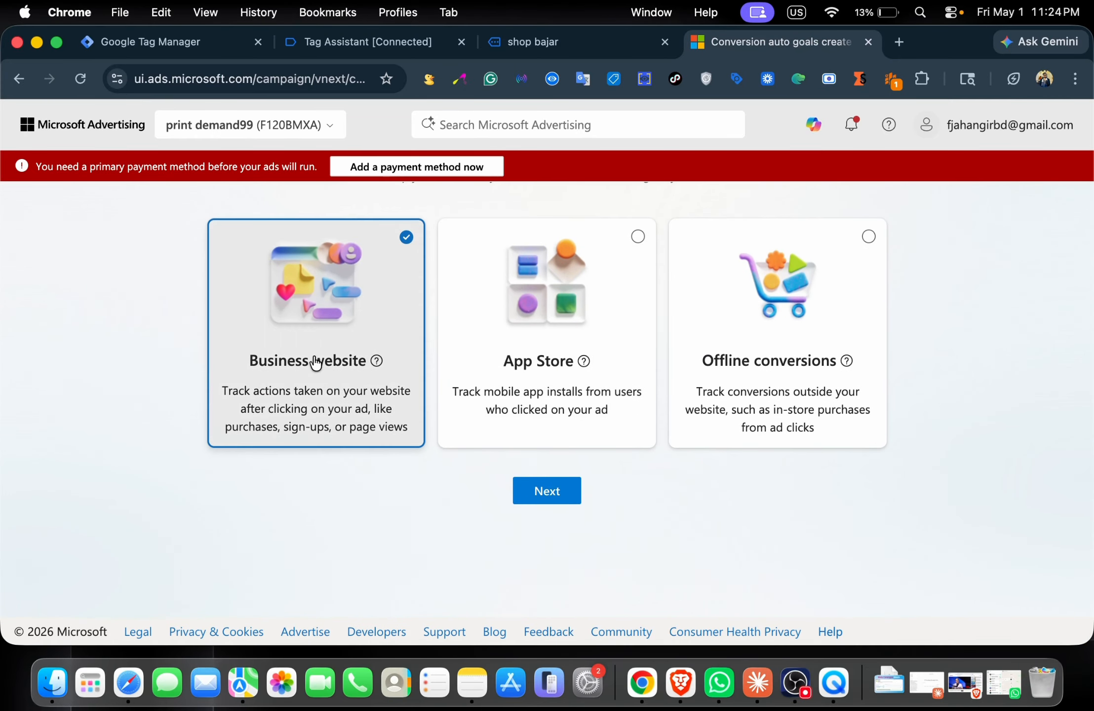
pyautogui.click(560, 493)
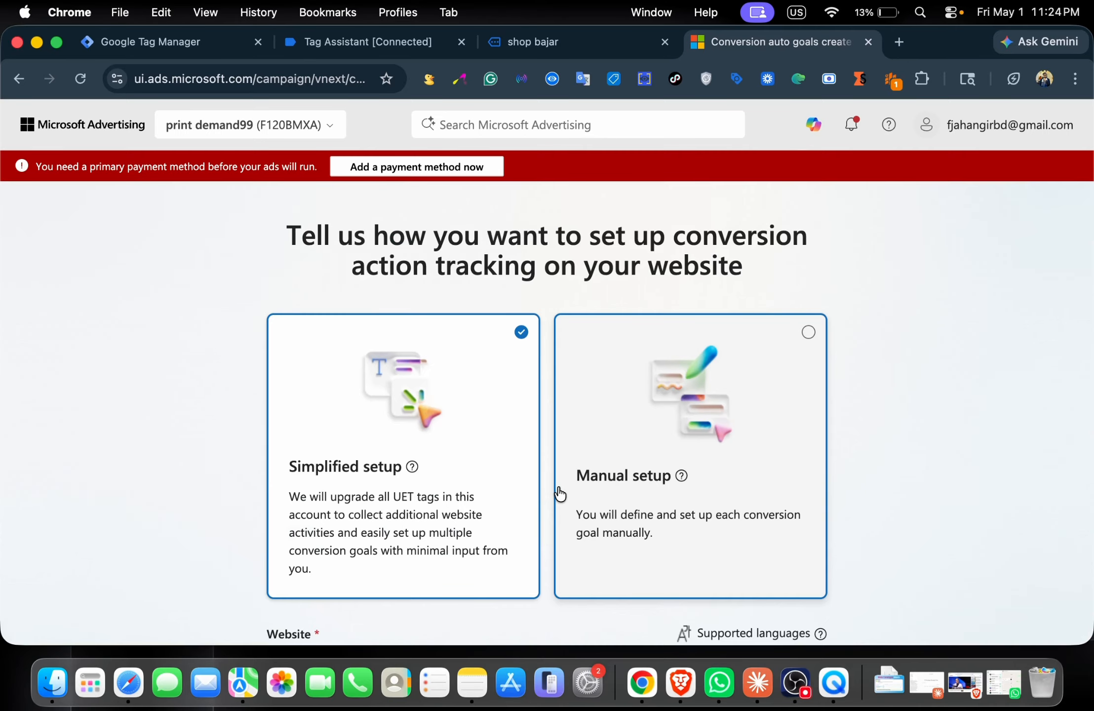
pyautogui.click(642, 424)
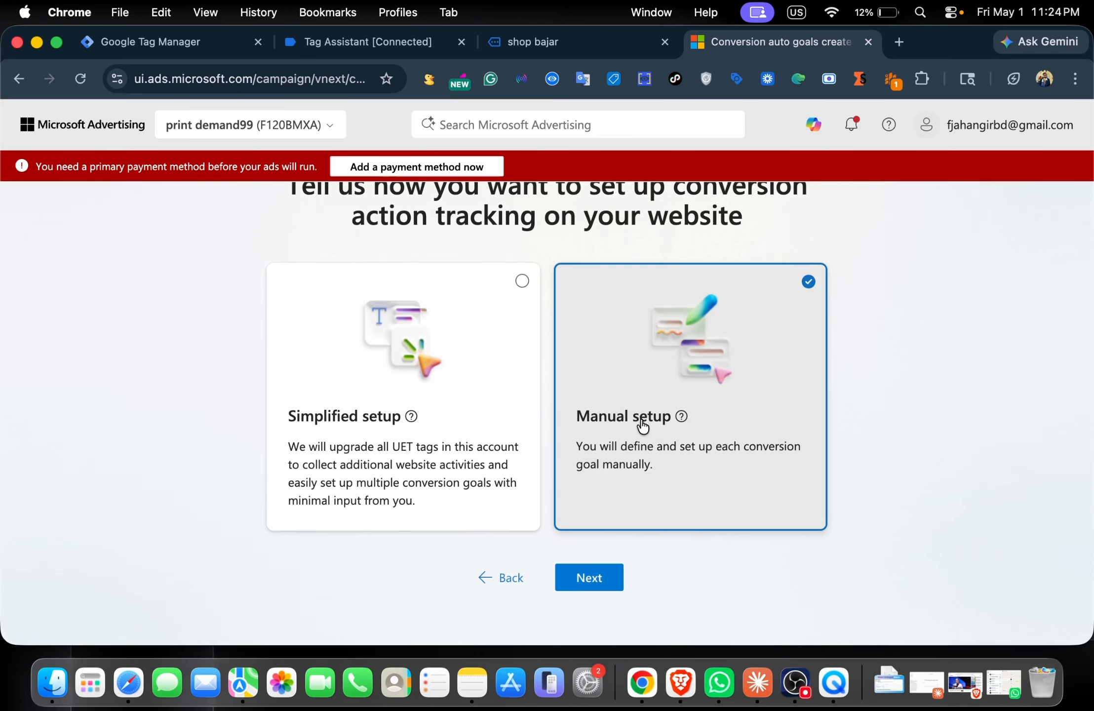
pyautogui.click(604, 579)
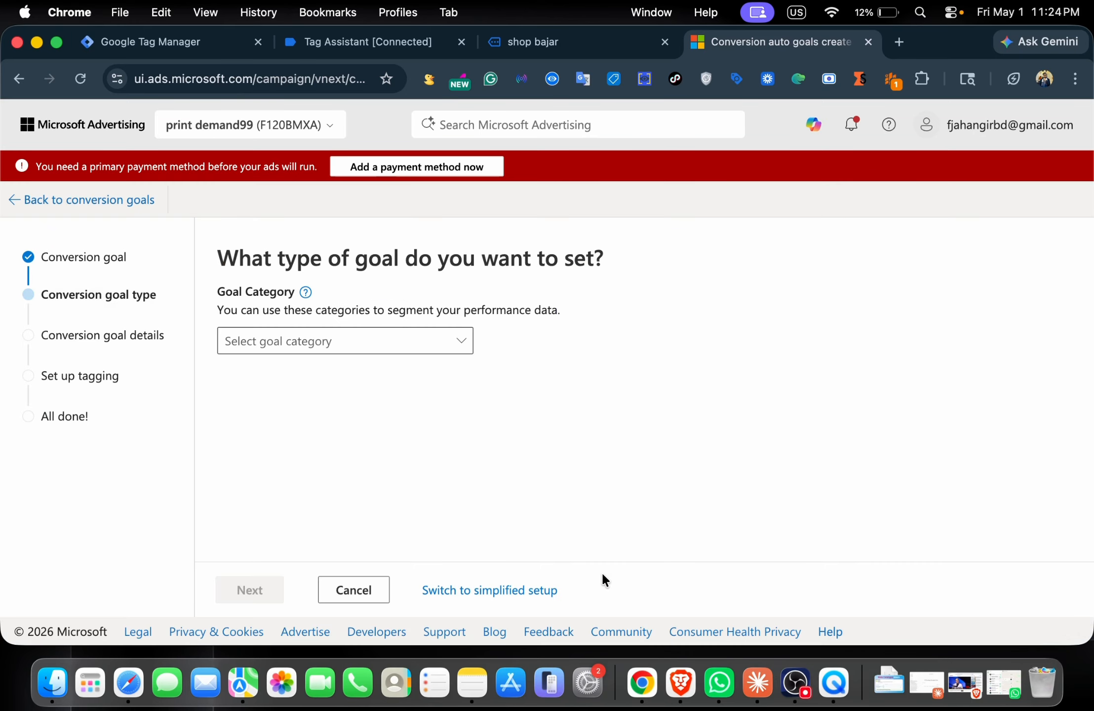
# Set the goal category to Purchase and the goal type to Event, and continue to the goal details
pyautogui.click(340, 343)
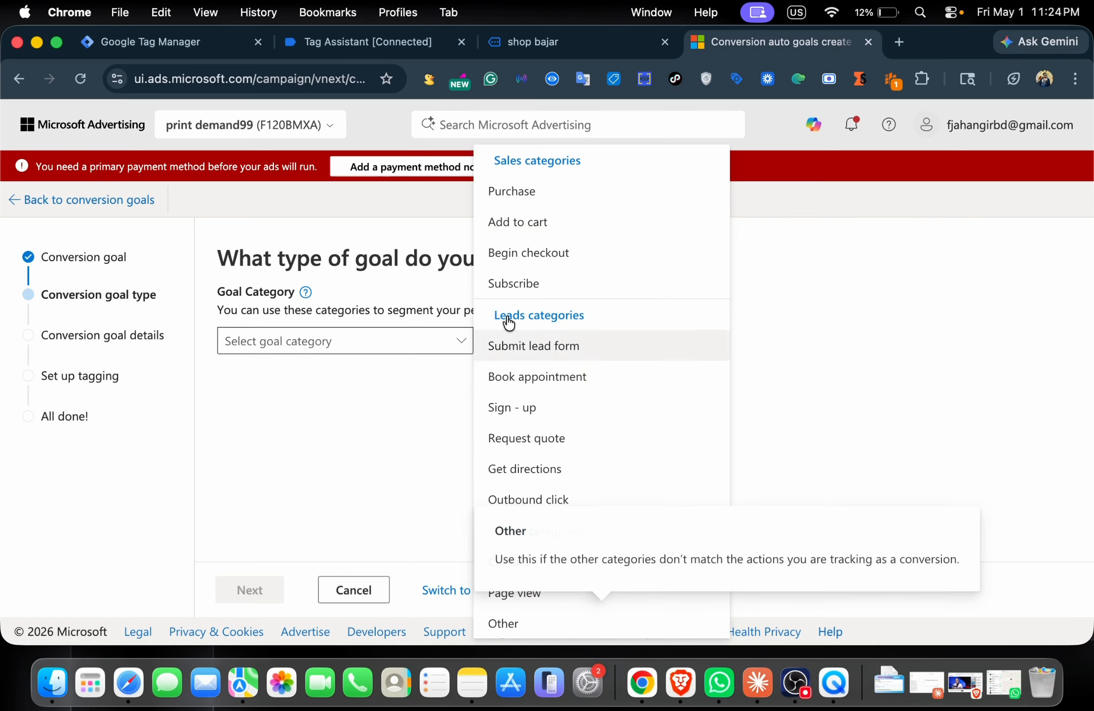
pyautogui.click(521, 208)
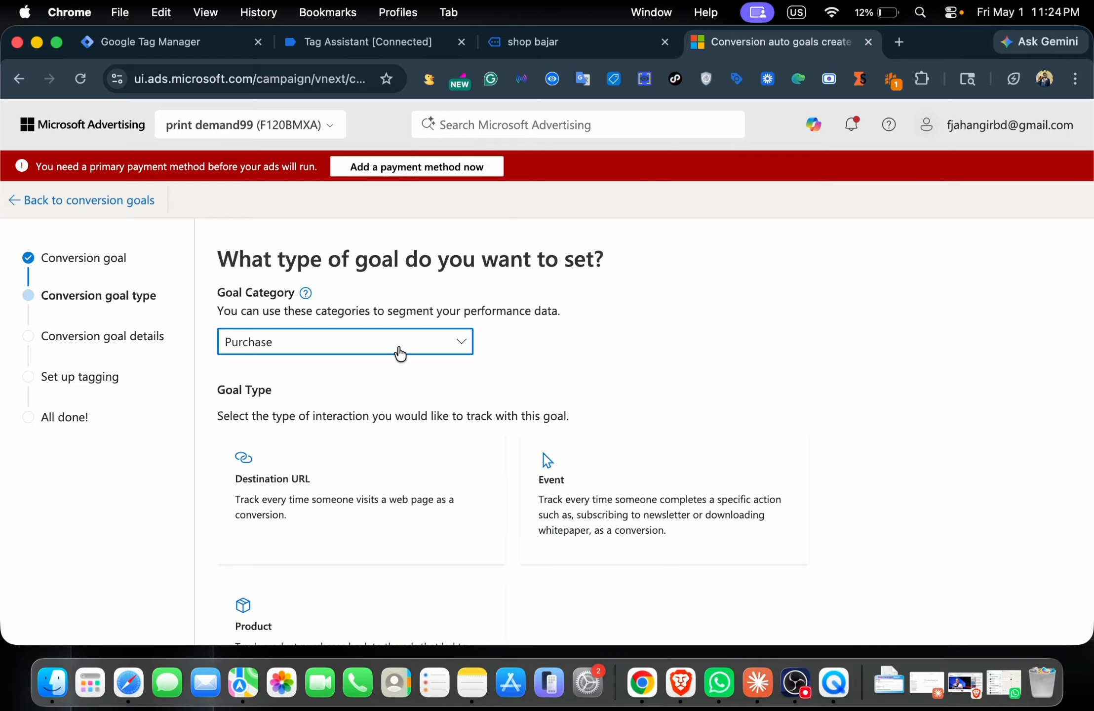
pyautogui.scroll(-2, 399, 354)
pyautogui.scroll(-1, 400, 353)
pyautogui.click(677, 379)
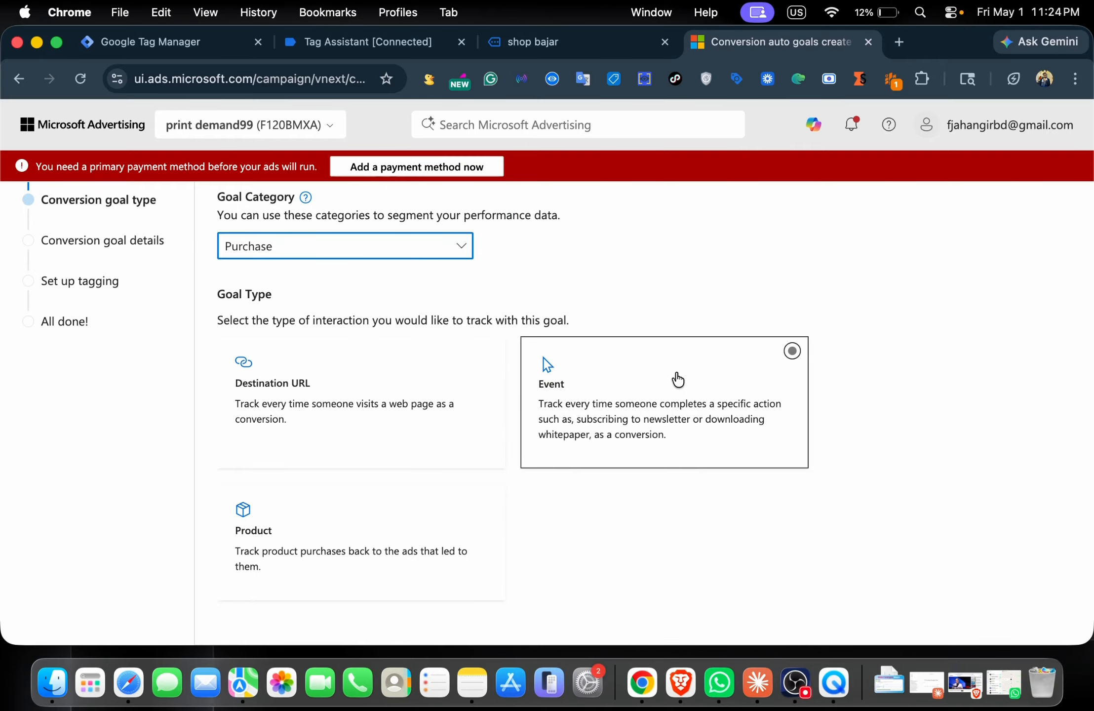
pyautogui.scroll(-3, 469, 426)
pyautogui.click(264, 591)
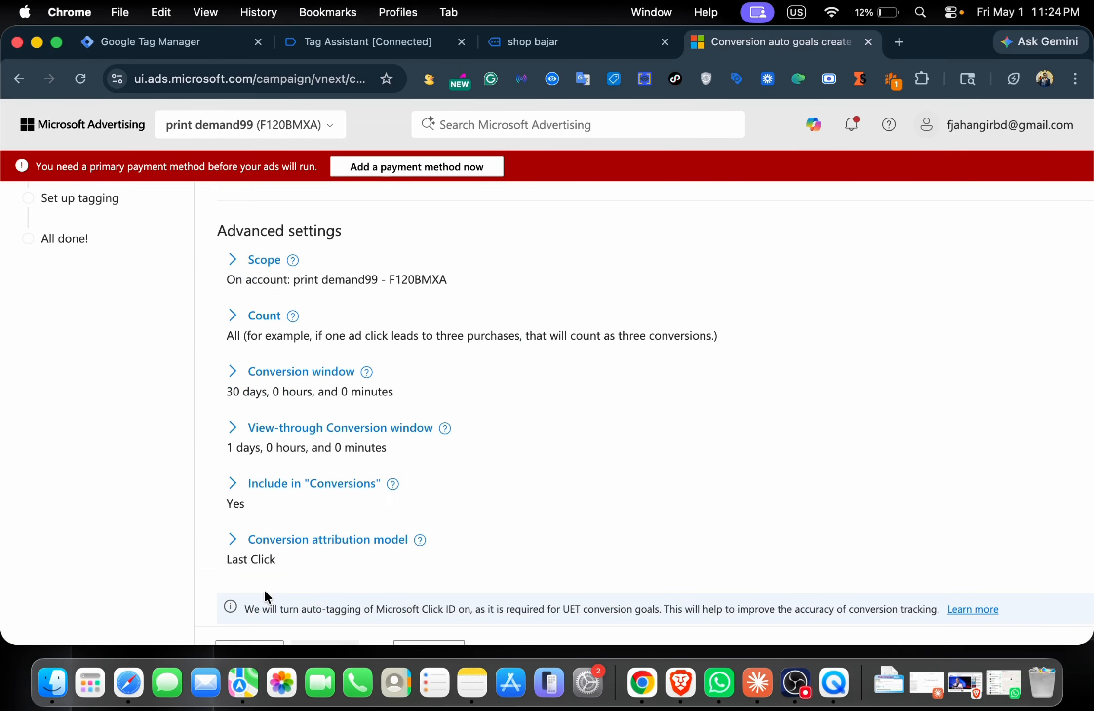
# Name the event goal purchase and set its revenue to a conversion action value that may vary, with a default of 100
pyautogui.scroll(5, 281, 454)
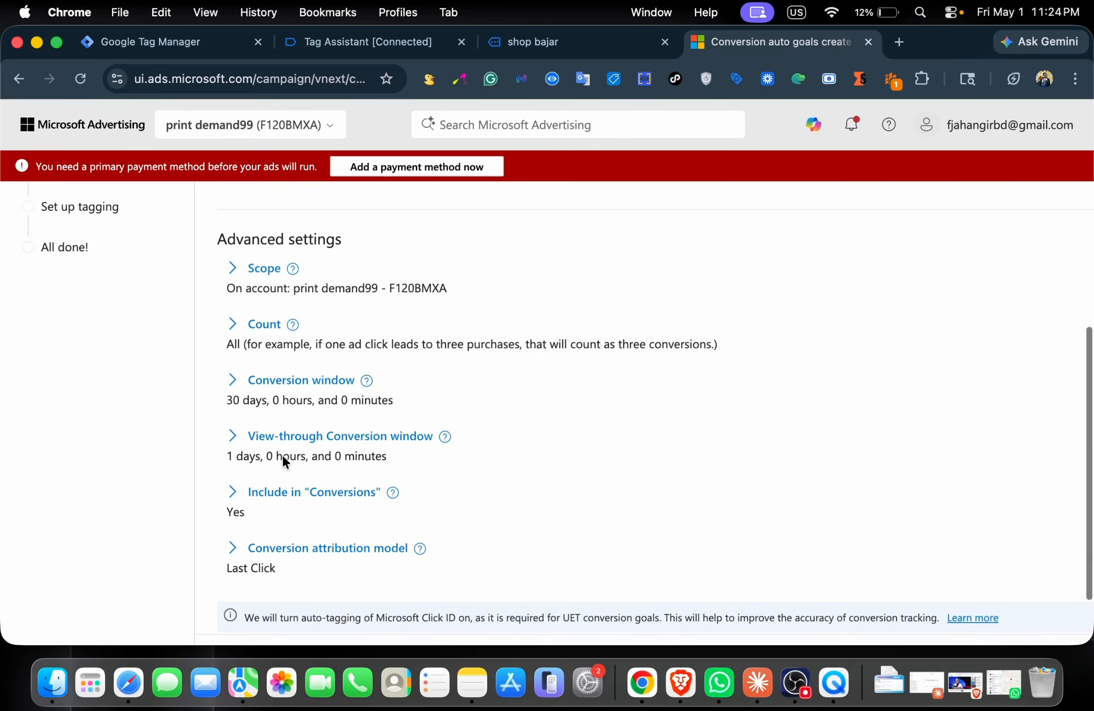
pyautogui.click(268, 357)
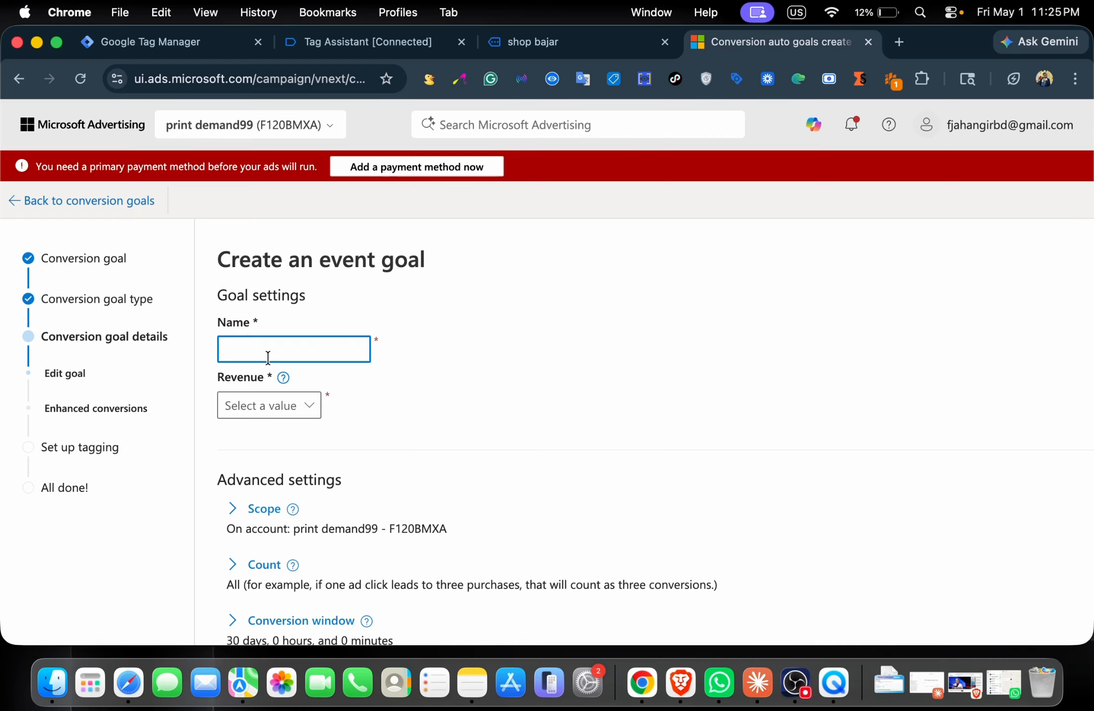
pyautogui.write('purchase')
pyautogui.click(238, 409)
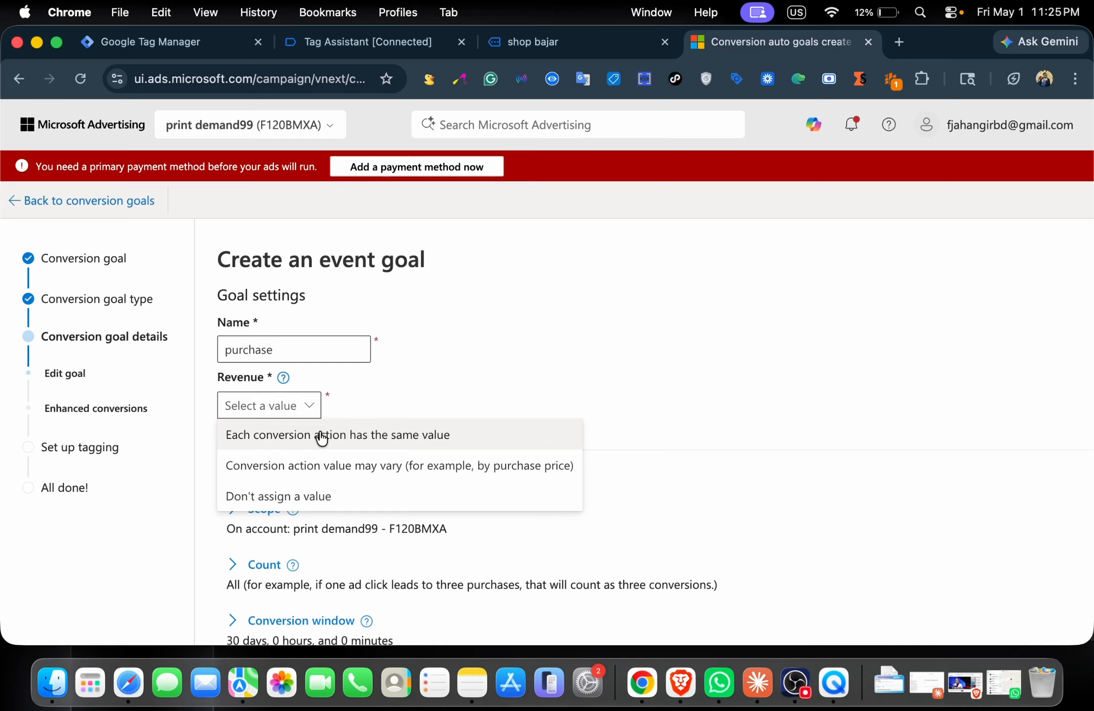
pyautogui.click(291, 467)
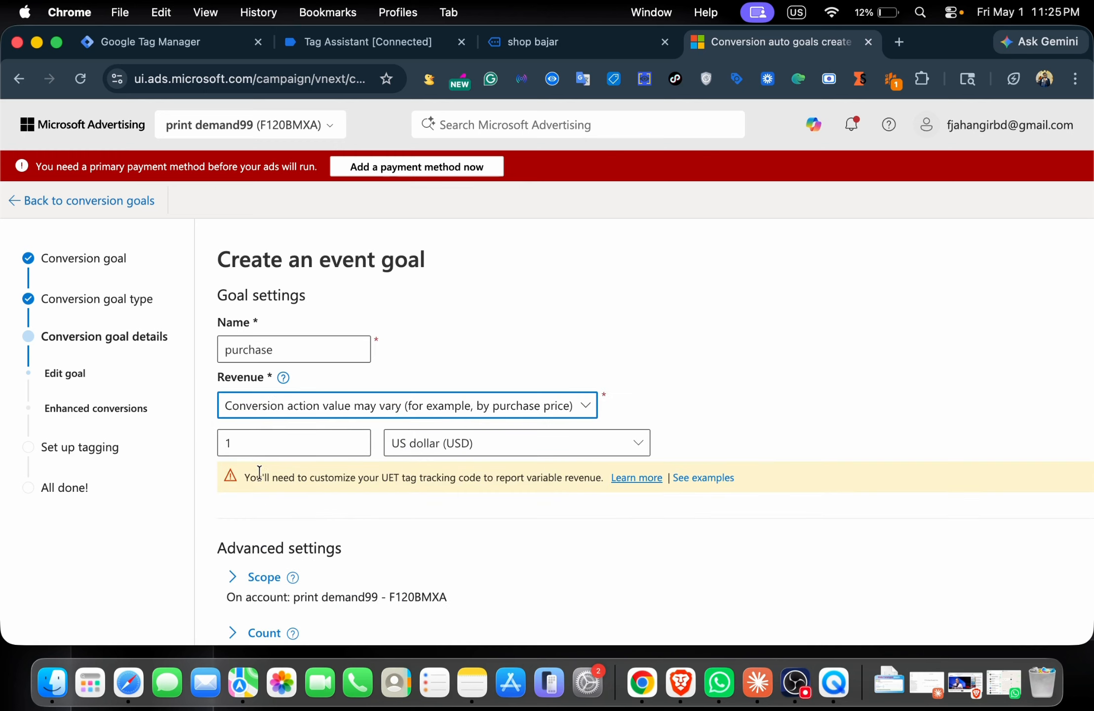
pyautogui.click(350, 438)
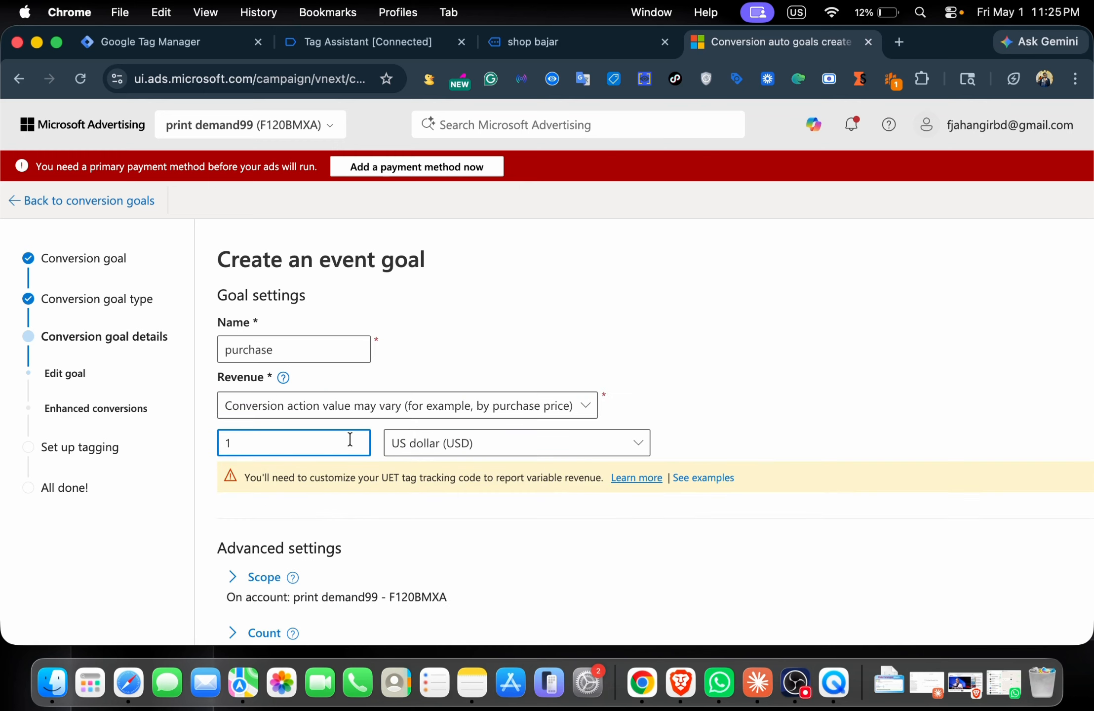
pyautogui.press('BackSpace')
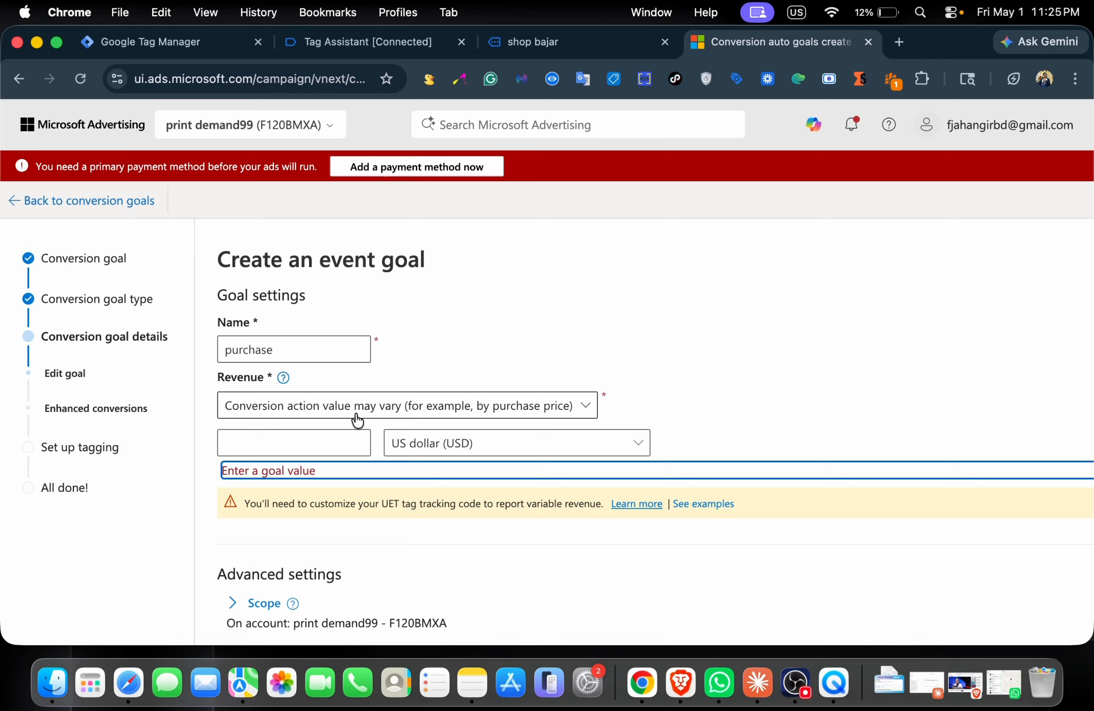
pyautogui.click(346, 442)
pyautogui.write('100')
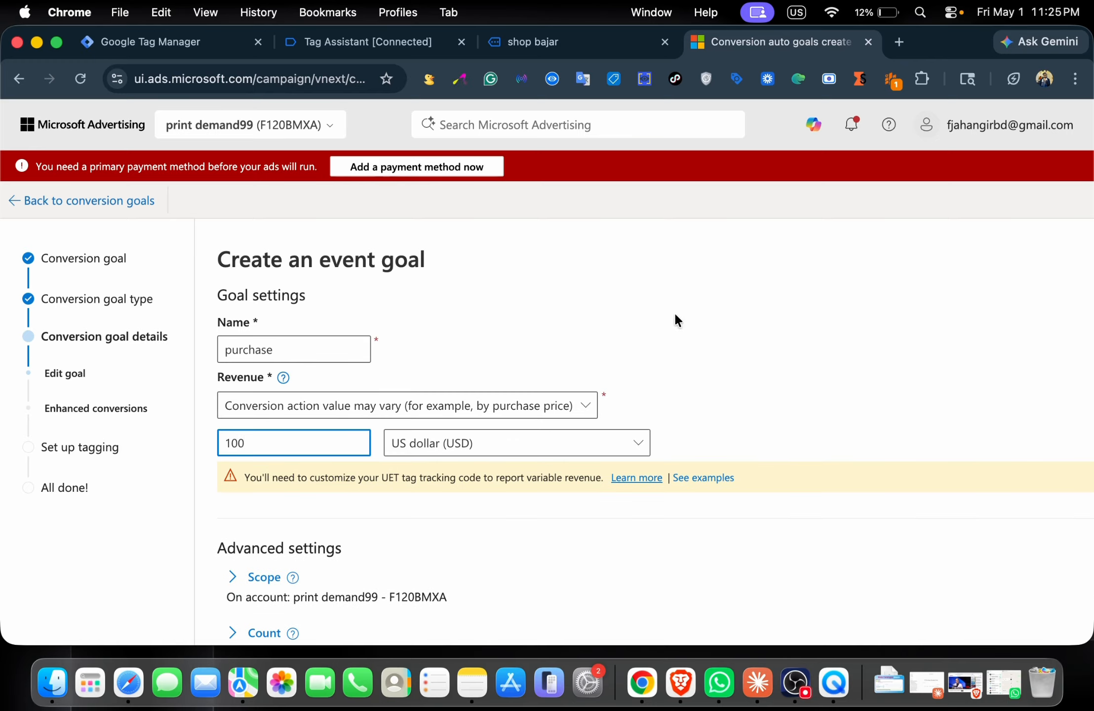
pyautogui.click(380, 410)
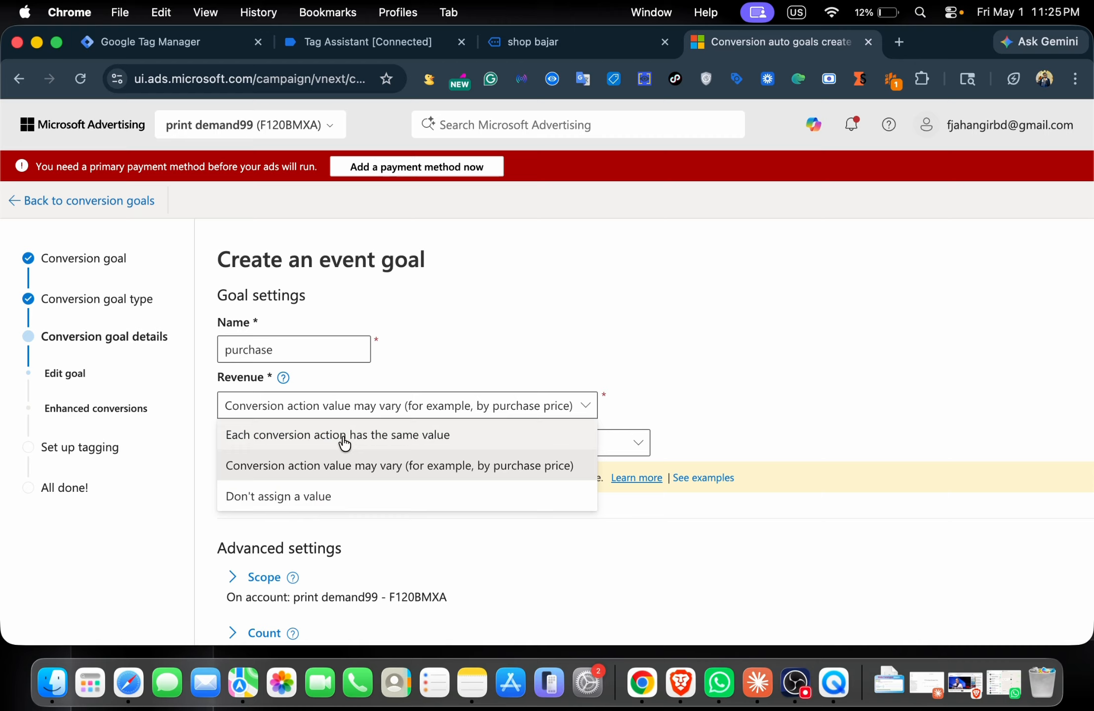
pyautogui.click(559, 385)
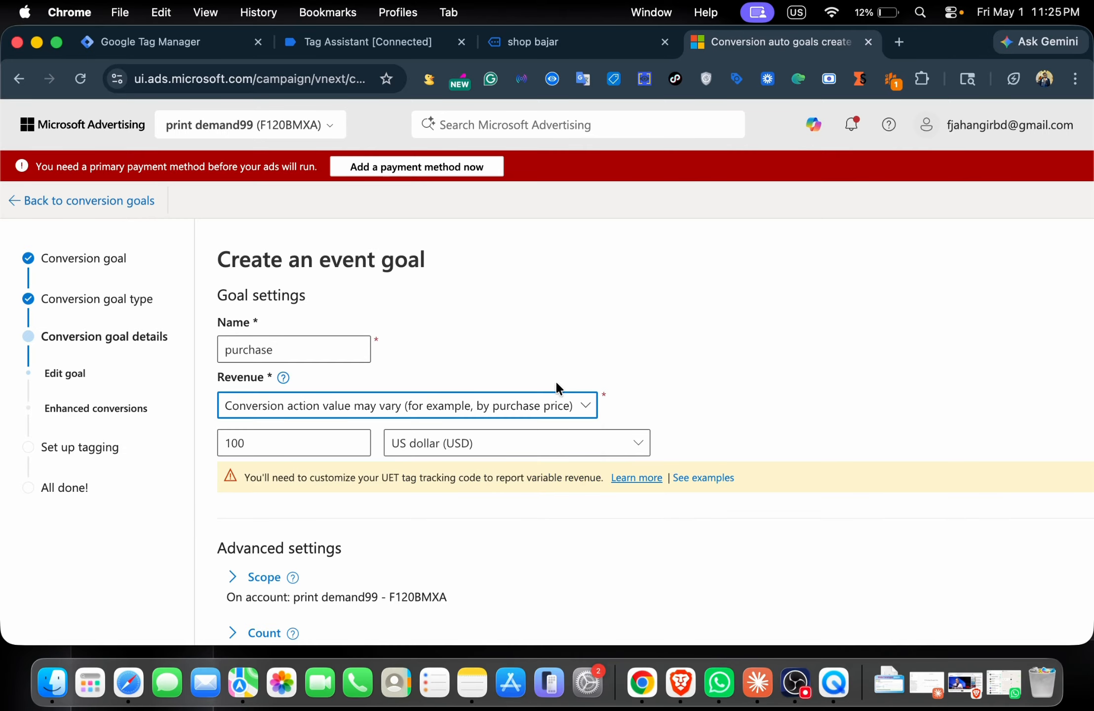
pyautogui.click(474, 403)
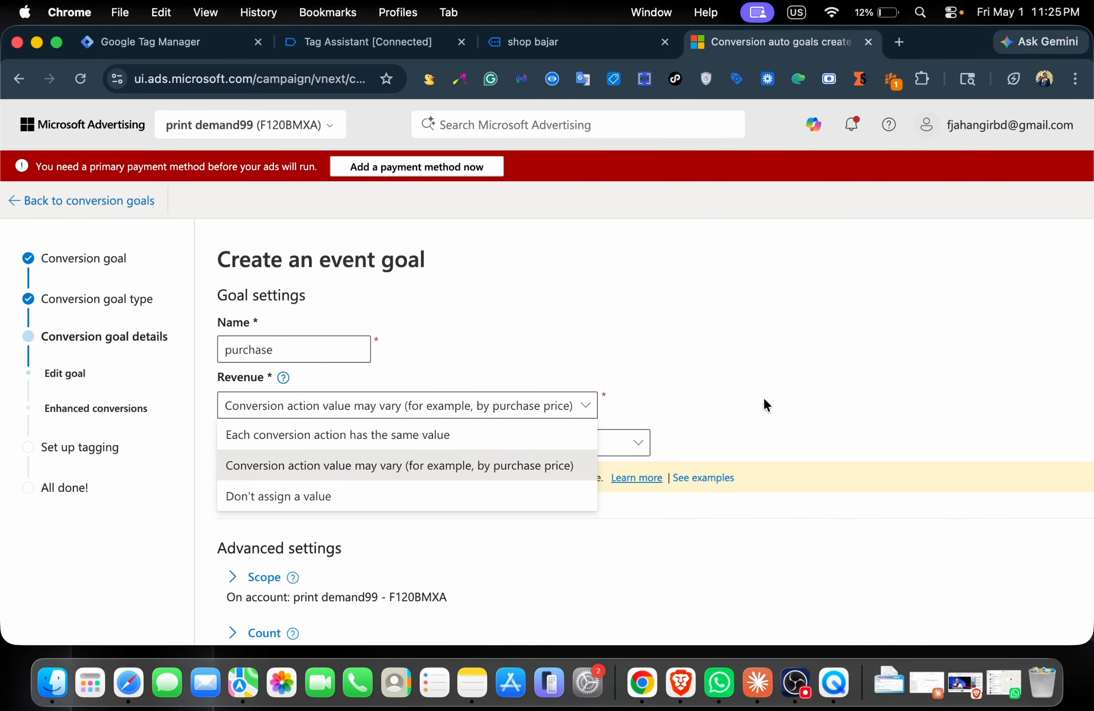
pyautogui.click(515, 459)
# Accept the advanced settings as they are and save the goal with enhanced conversions turned on
pyautogui.scroll(-3, 514, 459)
pyautogui.scroll(-5, 514, 459)
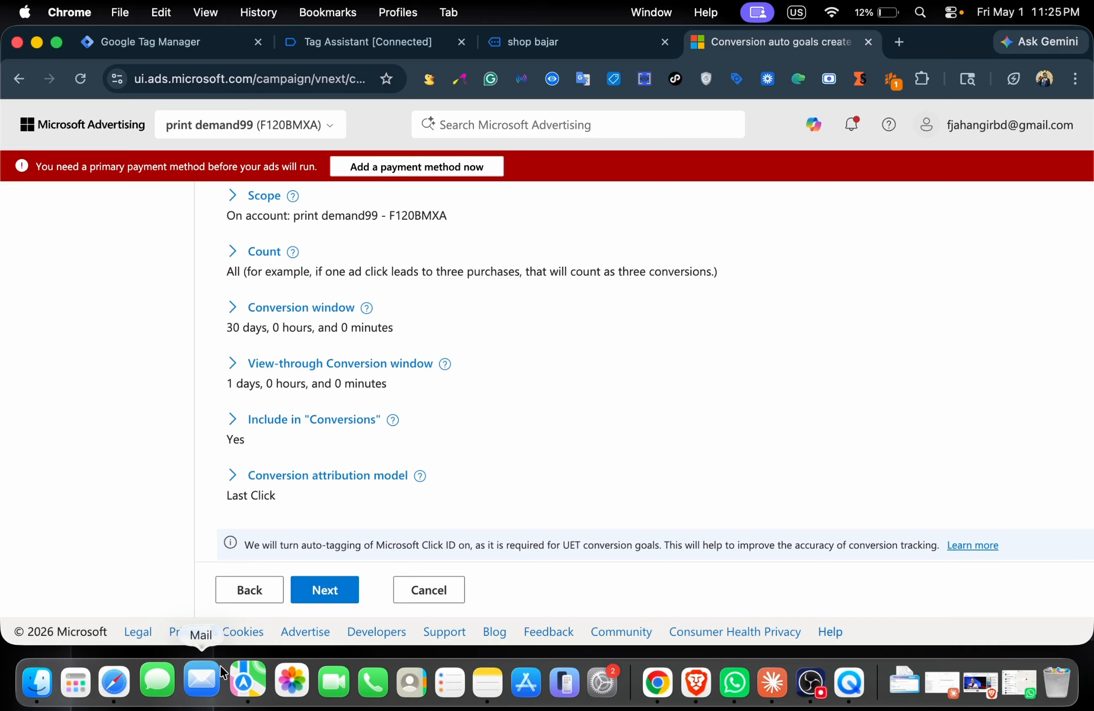
pyautogui.click(324, 590)
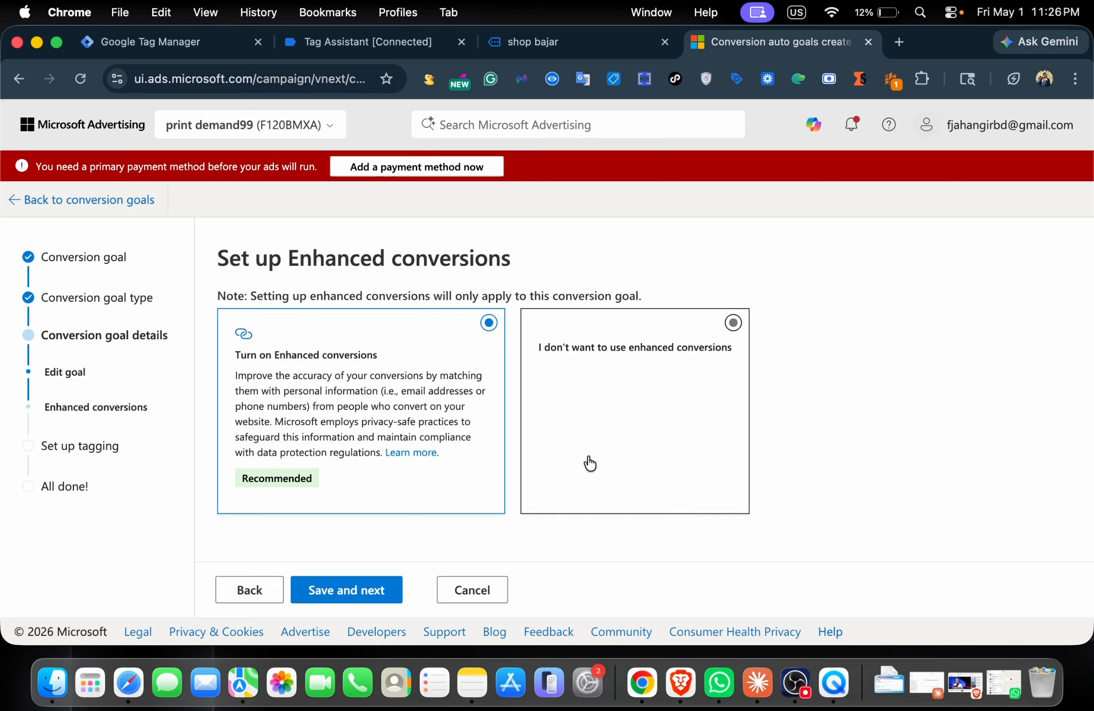
pyautogui.click(624, 436)
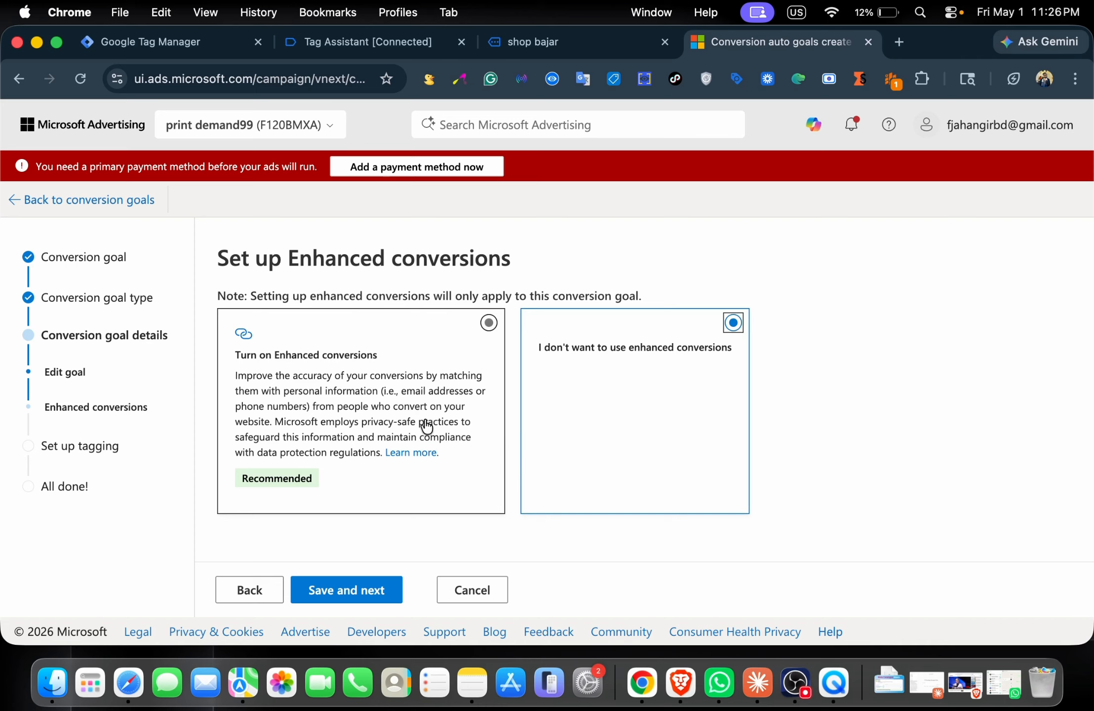
pyautogui.click(412, 408)
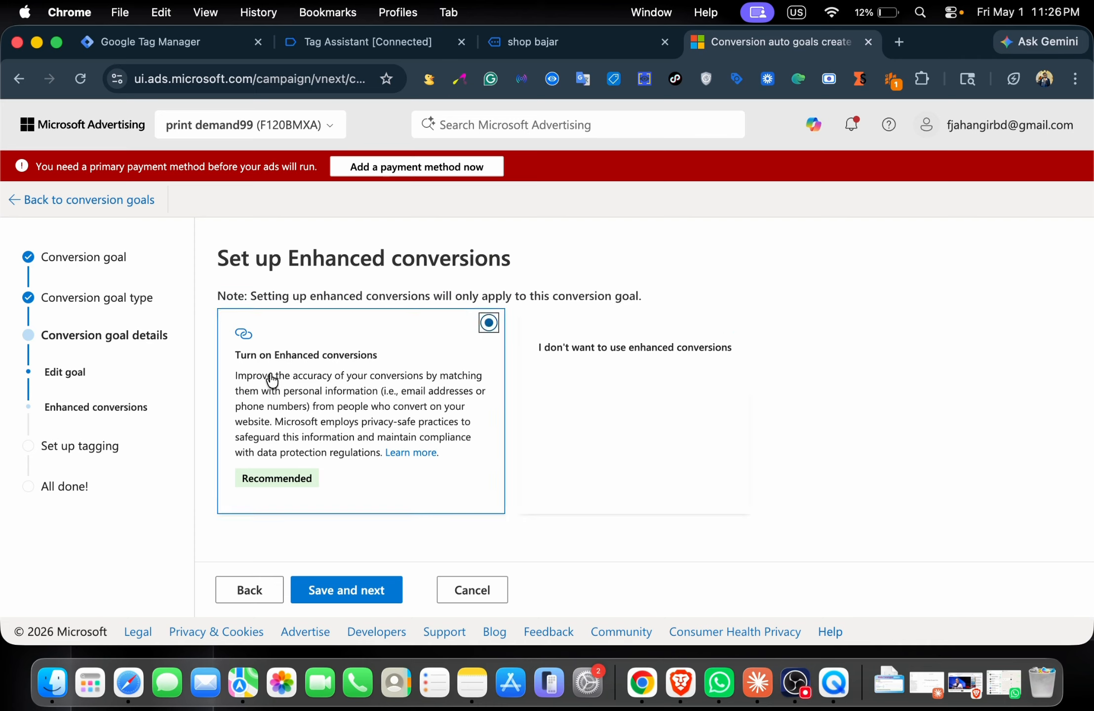
pyautogui.click(350, 591)
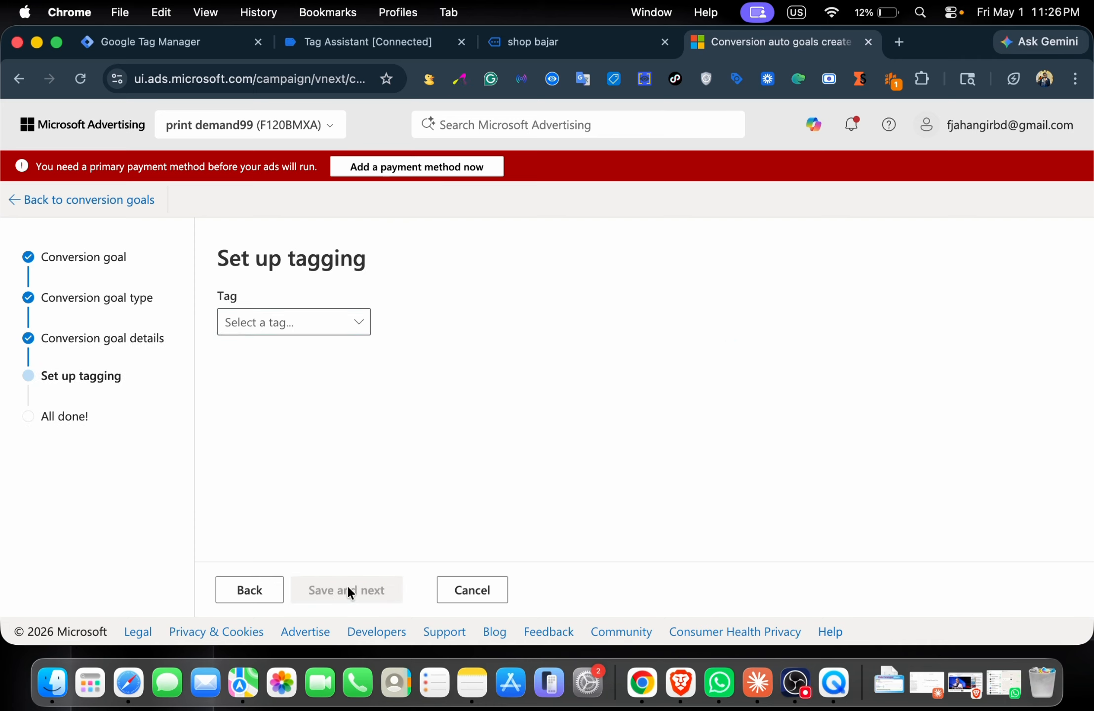
# Assign the Demo 2 tag to the goal, state that it is already installed on all website pages, and save
pyautogui.click(304, 323)
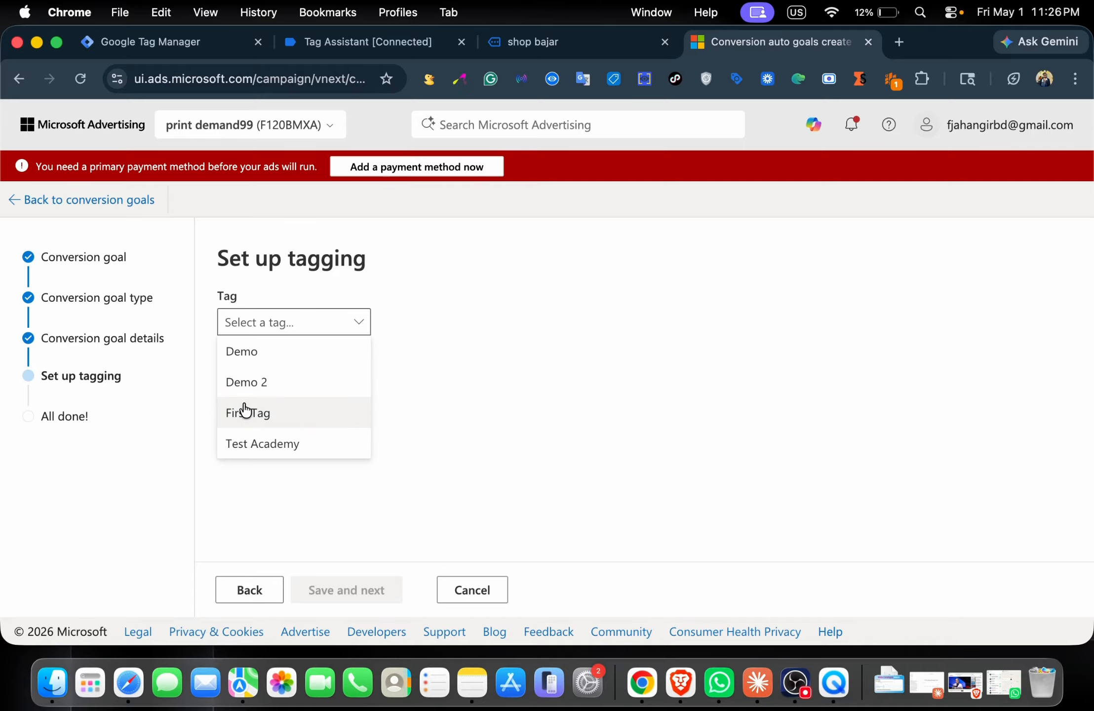
pyautogui.click(269, 385)
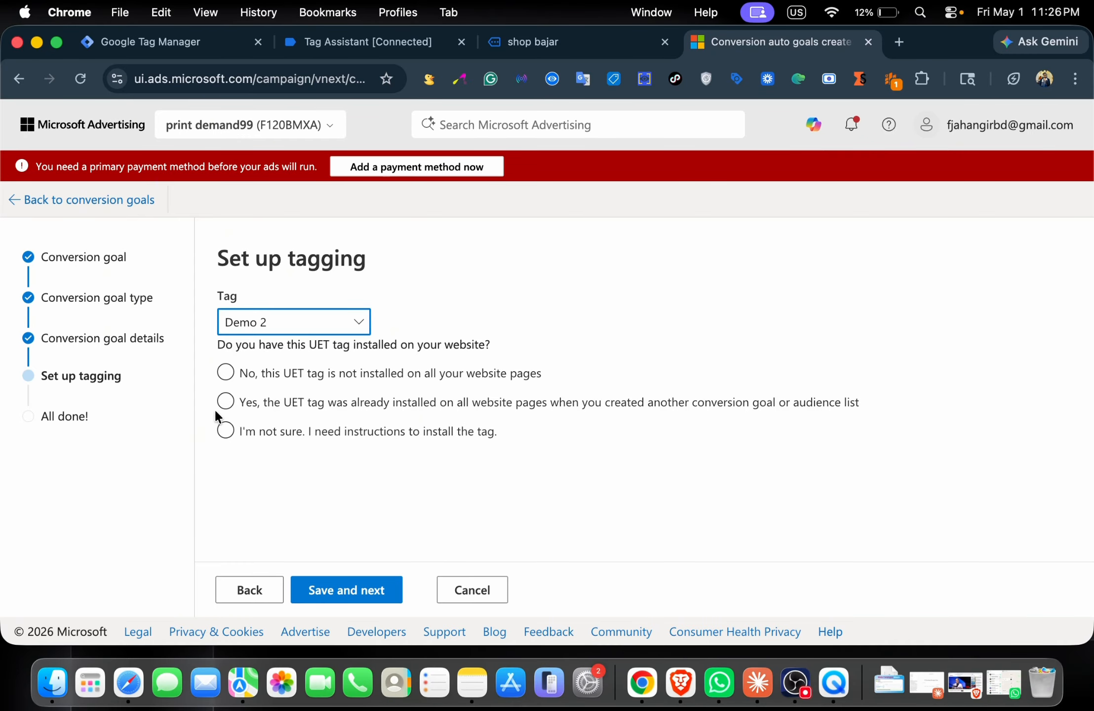
pyautogui.click(227, 401)
pyautogui.click(345, 591)
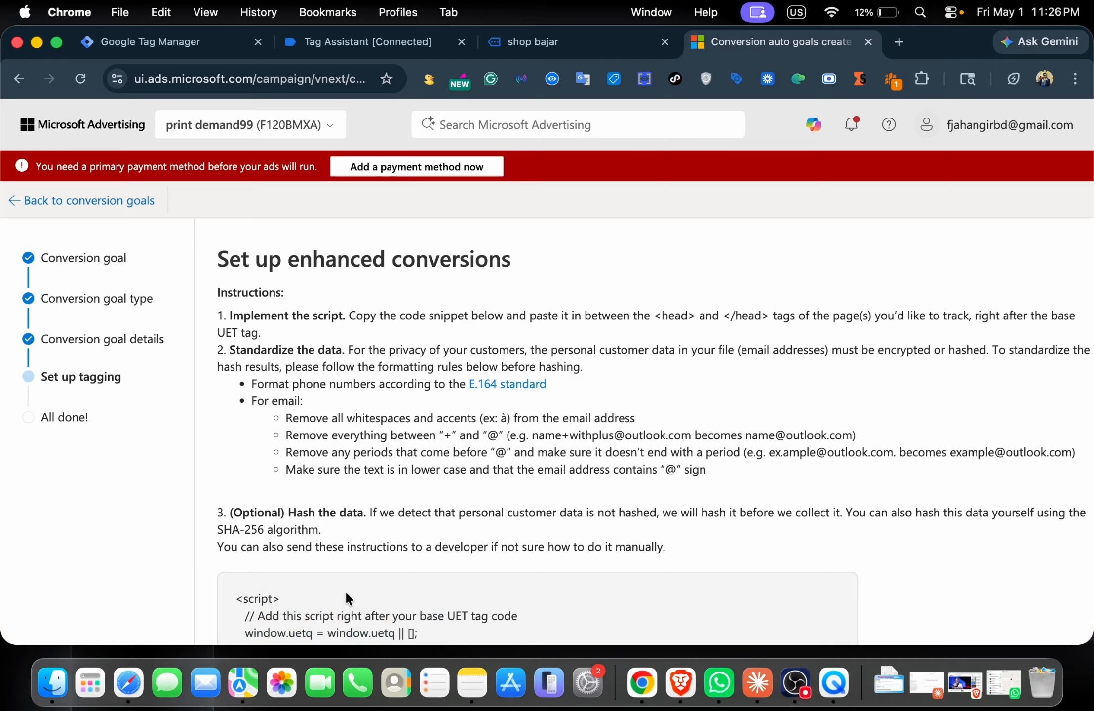
# Continue past the enhanced conversions instructions and choose manual installation for the event tag
pyautogui.scroll(-5, 345, 596)
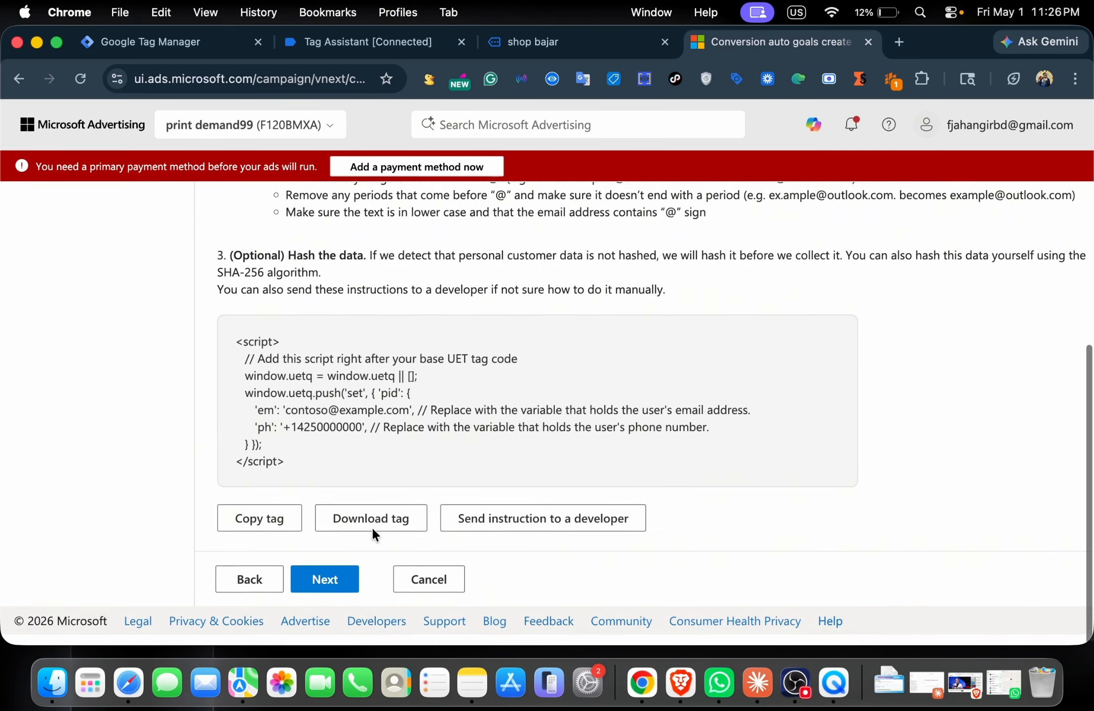
pyautogui.click(335, 589)
pyautogui.scroll(5, 370, 382)
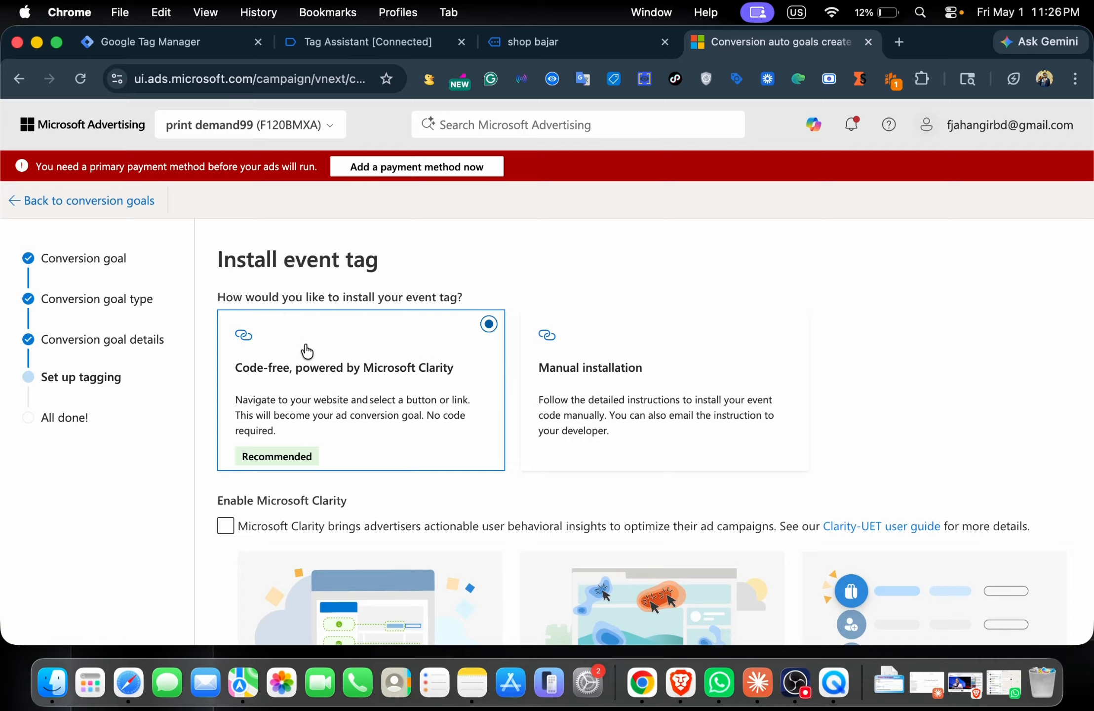
pyautogui.click(648, 399)
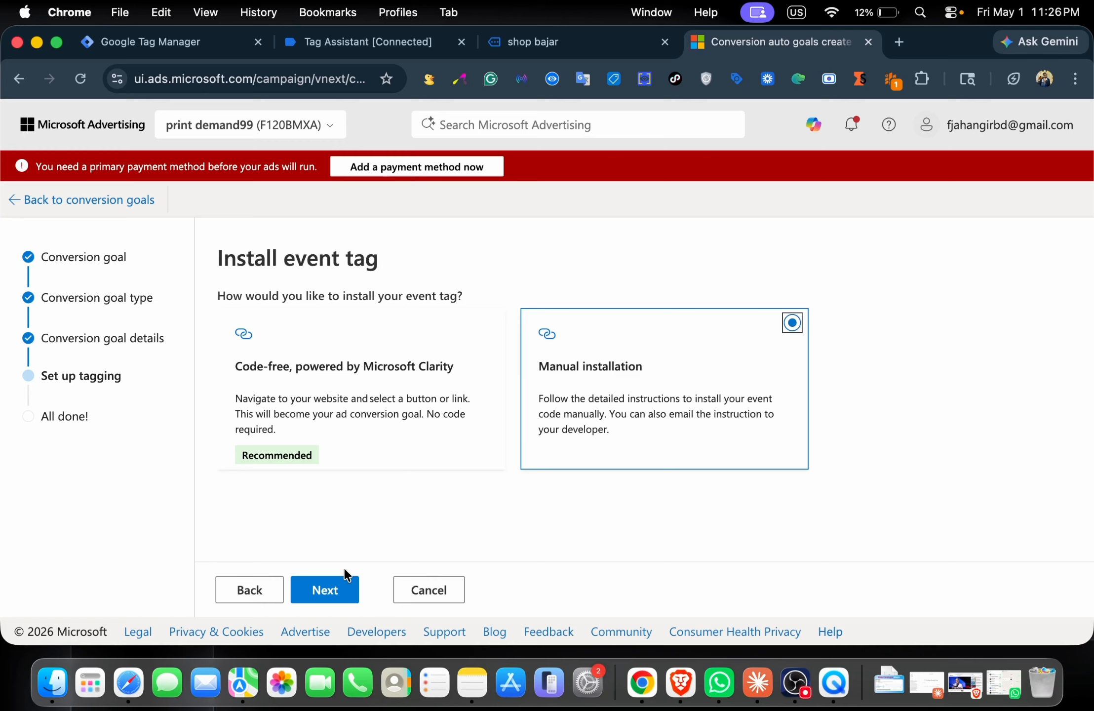
pyautogui.click(327, 592)
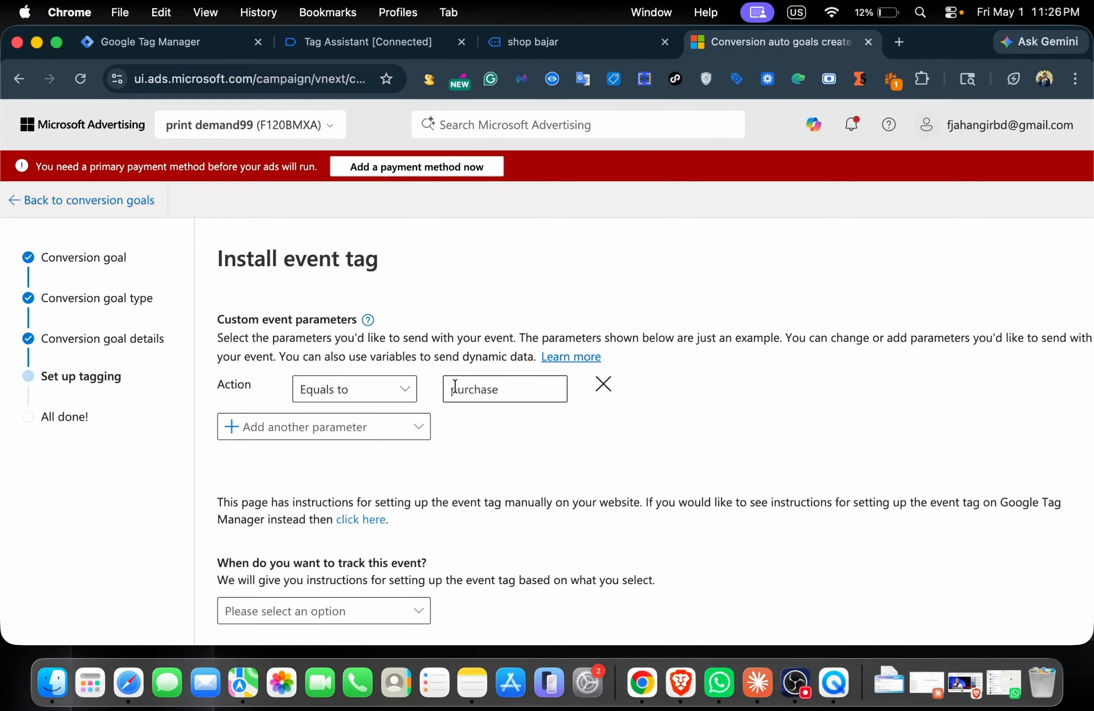
# Set the event to be tracked on inline action, save the goal, and finish the setup to return to the conversion goals list
pyautogui.scroll(-3, 367, 467)
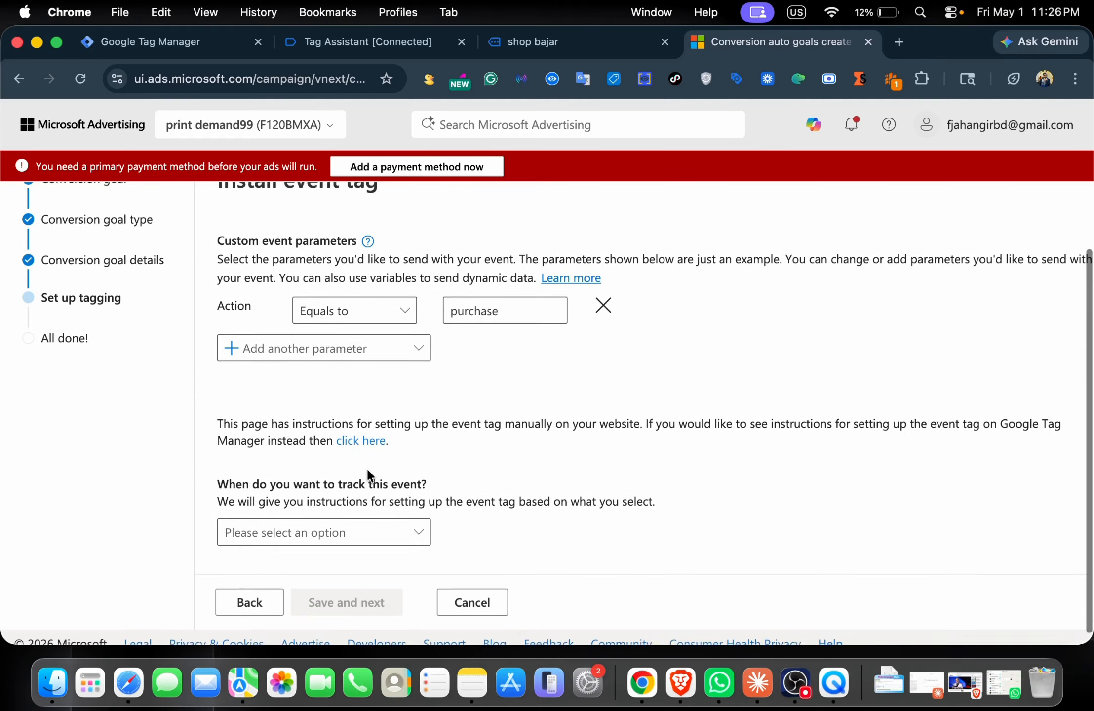
pyautogui.click(303, 530)
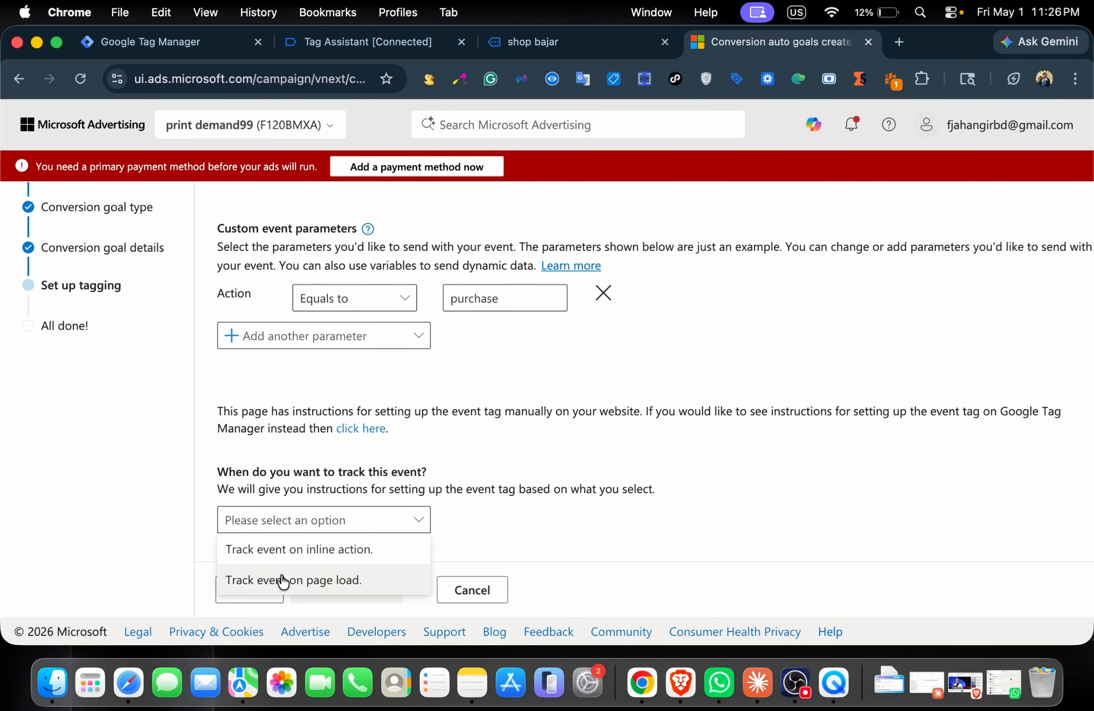
pyautogui.click(329, 547)
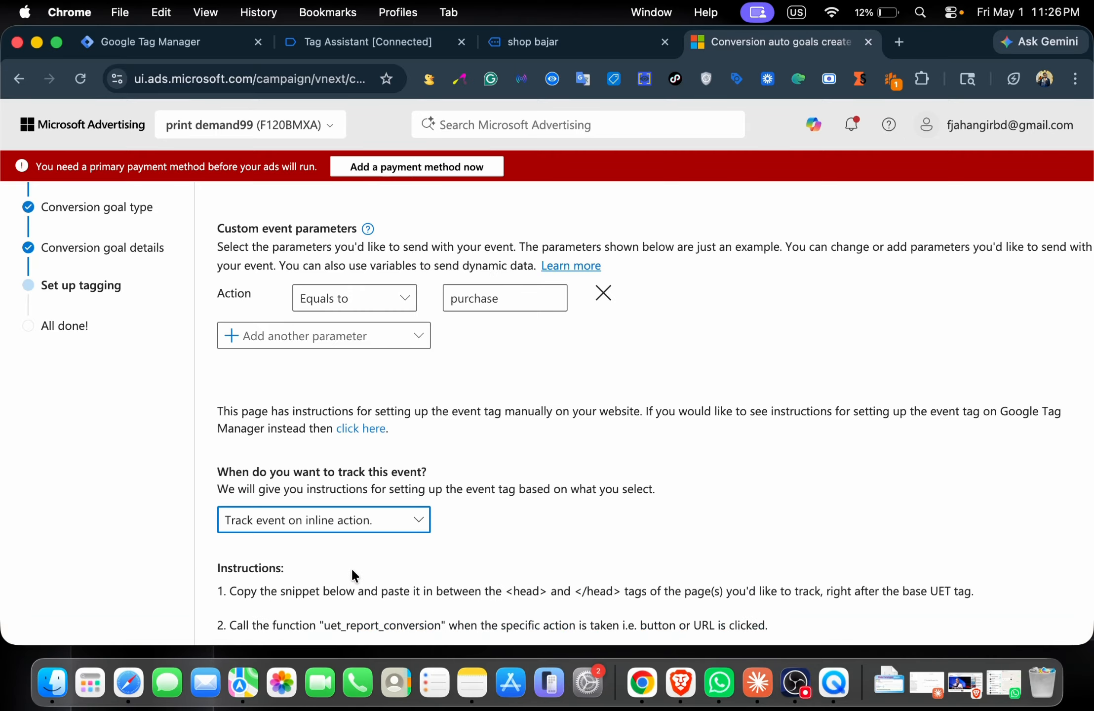
pyautogui.scroll(-10, 352, 568)
pyautogui.click(356, 597)
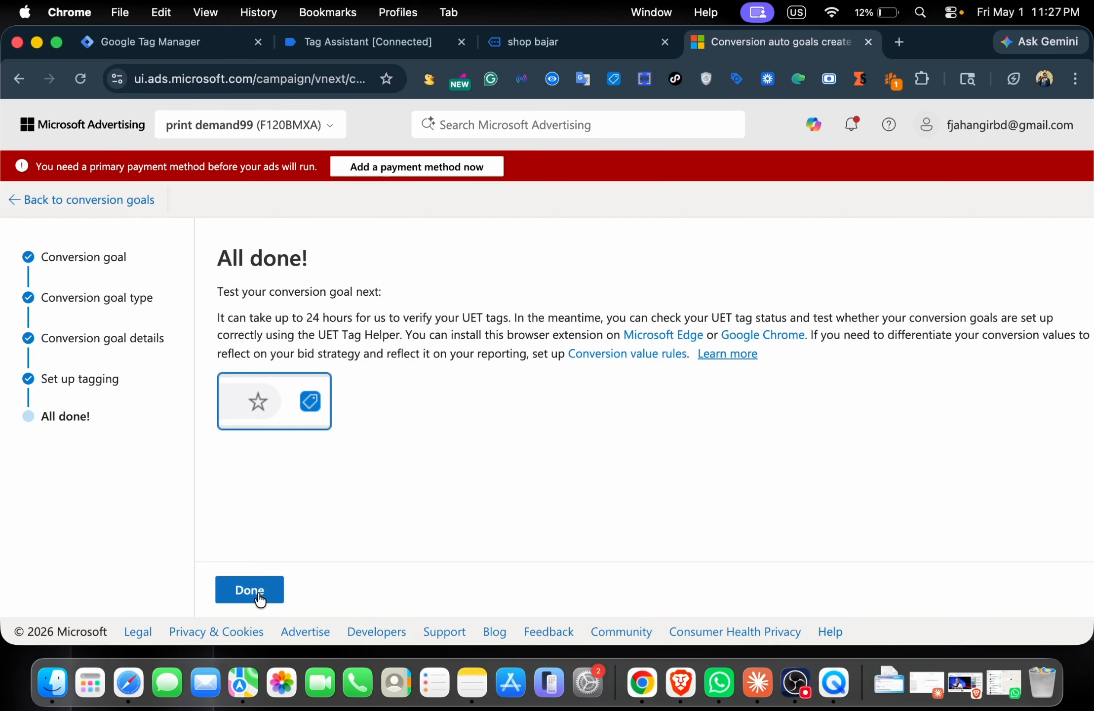
pyautogui.click(226, 595)
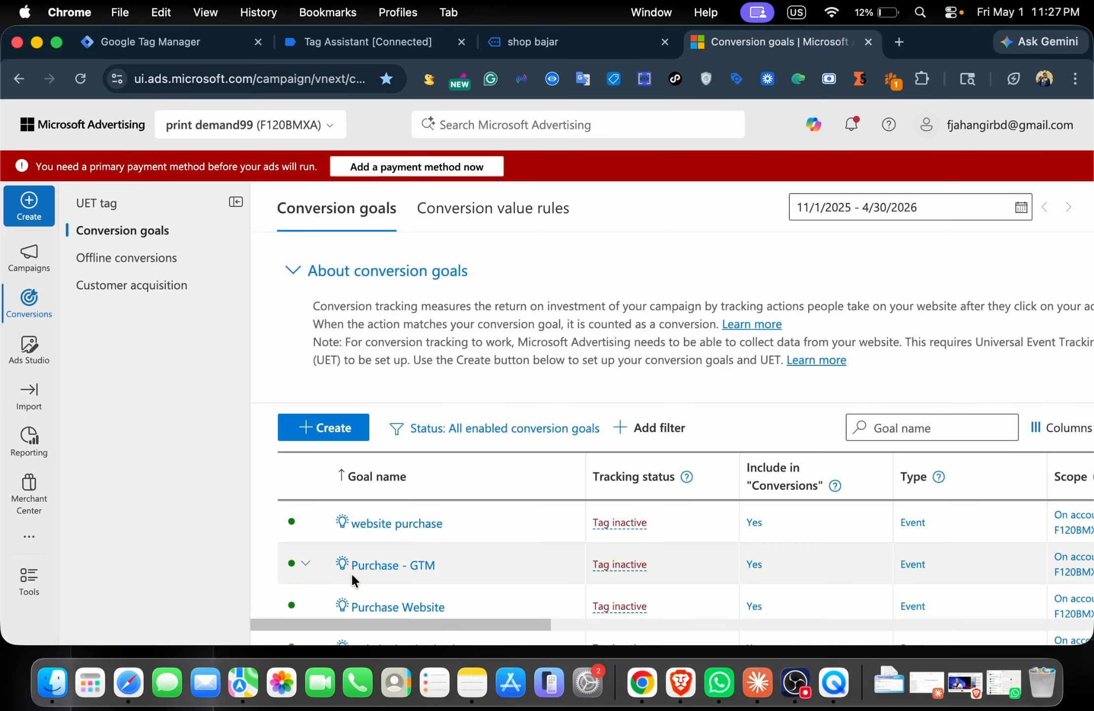
pyautogui.scroll(-5, 351, 575)
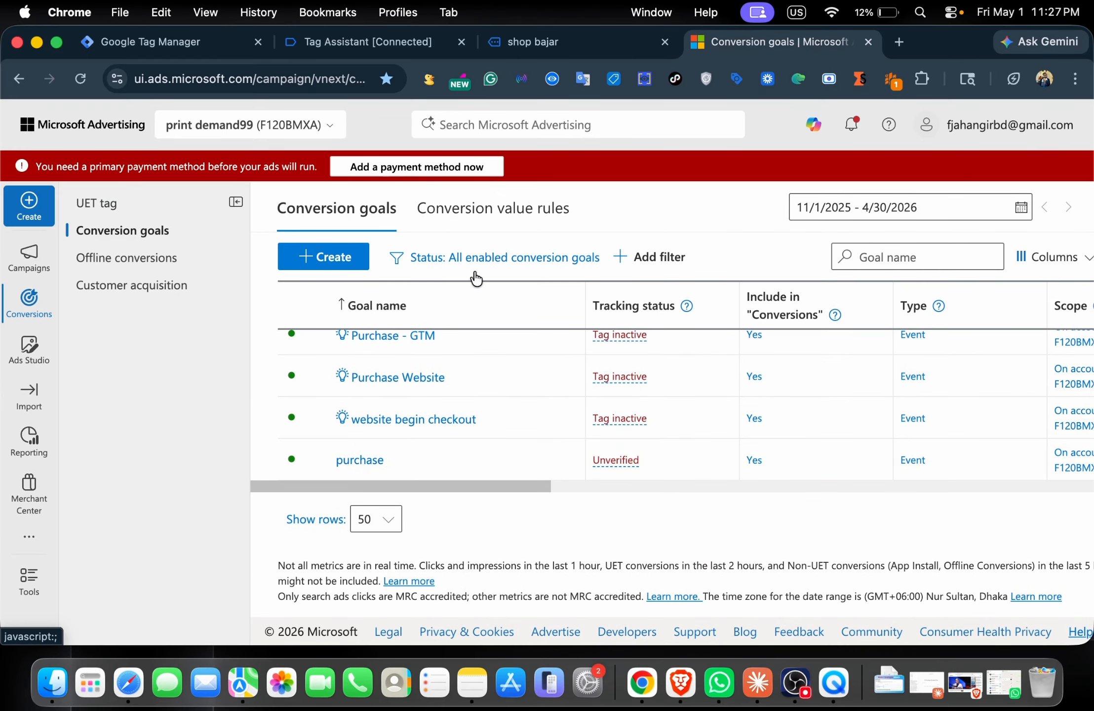
# Switch to Google Tag Manager and create a new tag of type Microsoft Advertising Universal Event Tracking
pyautogui.click(192, 58)
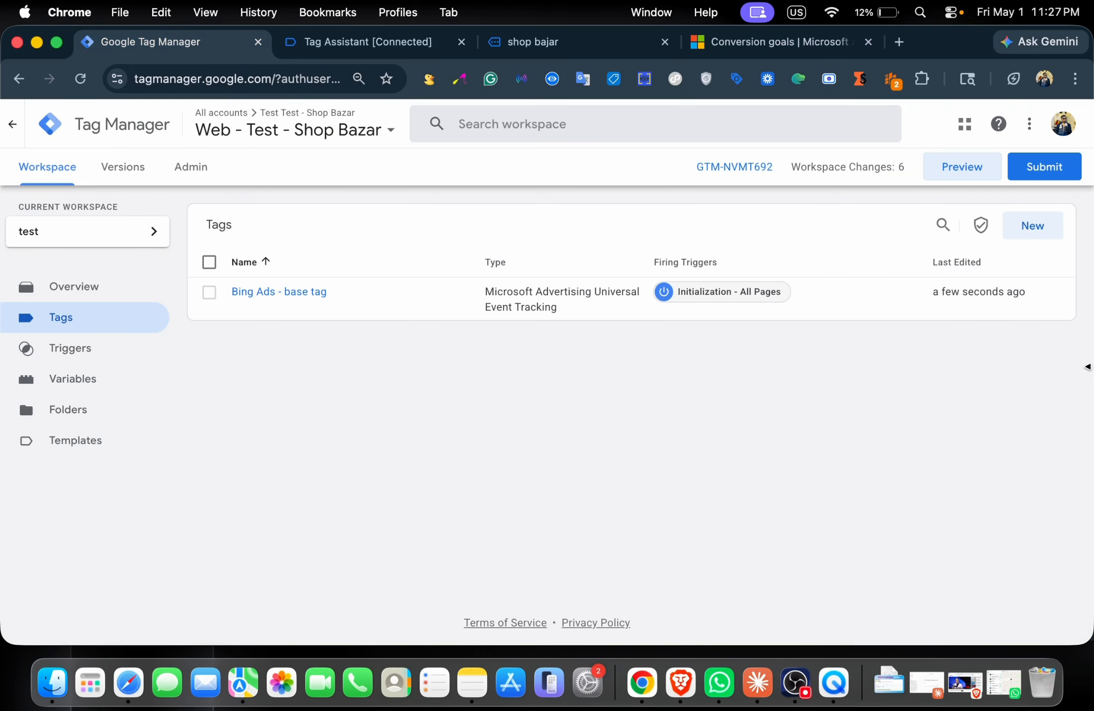
pyautogui.click(1041, 229)
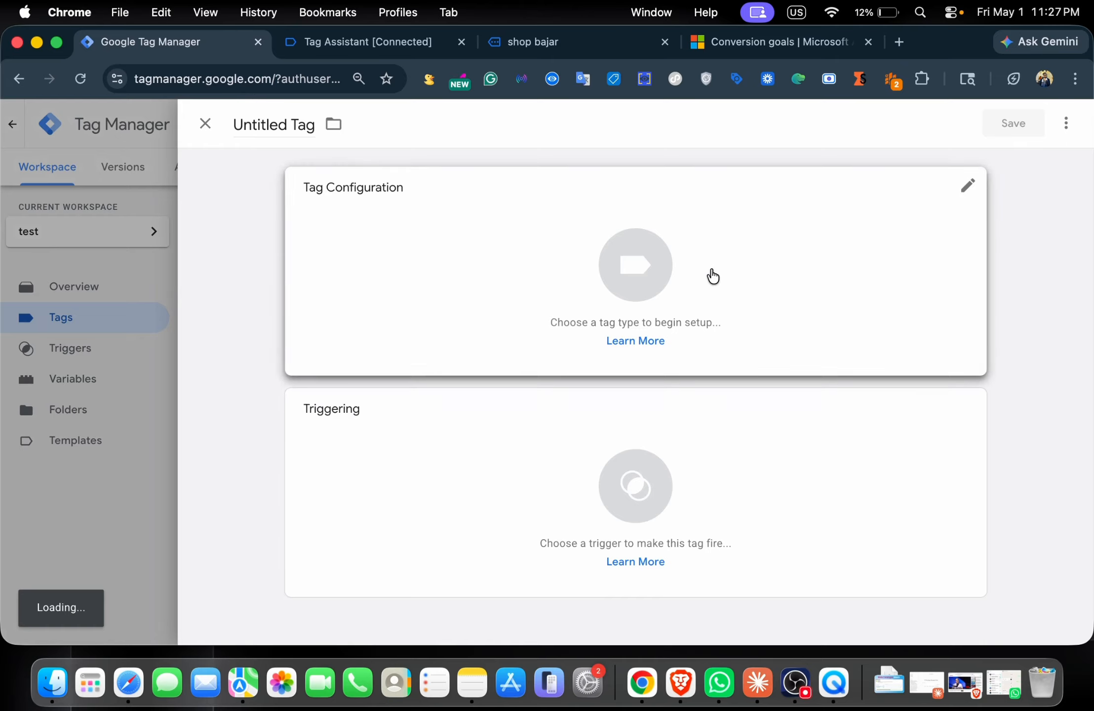
pyautogui.click(711, 273)
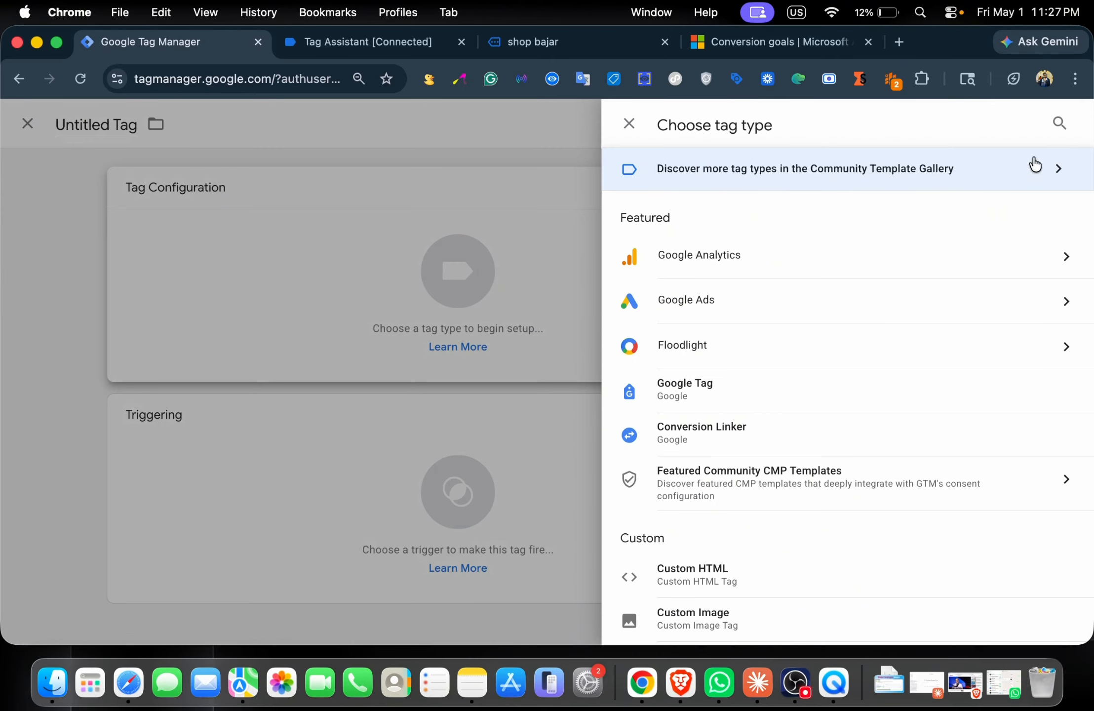
pyautogui.click(1060, 124)
pyautogui.write('mic')
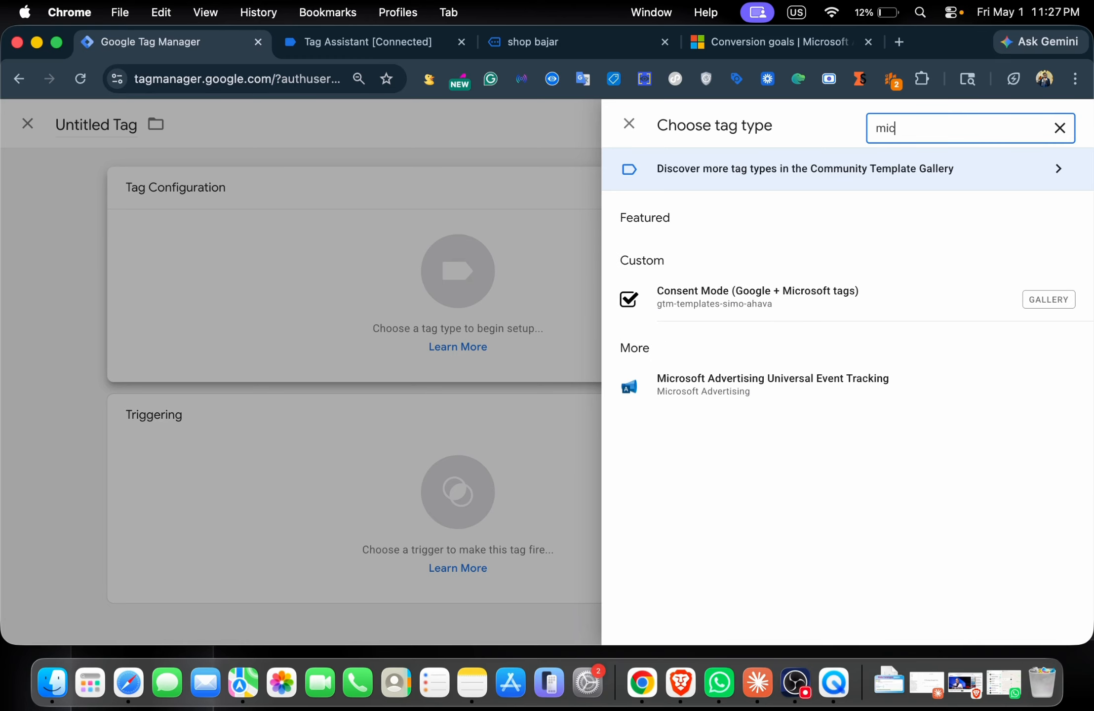
pyautogui.click(839, 380)
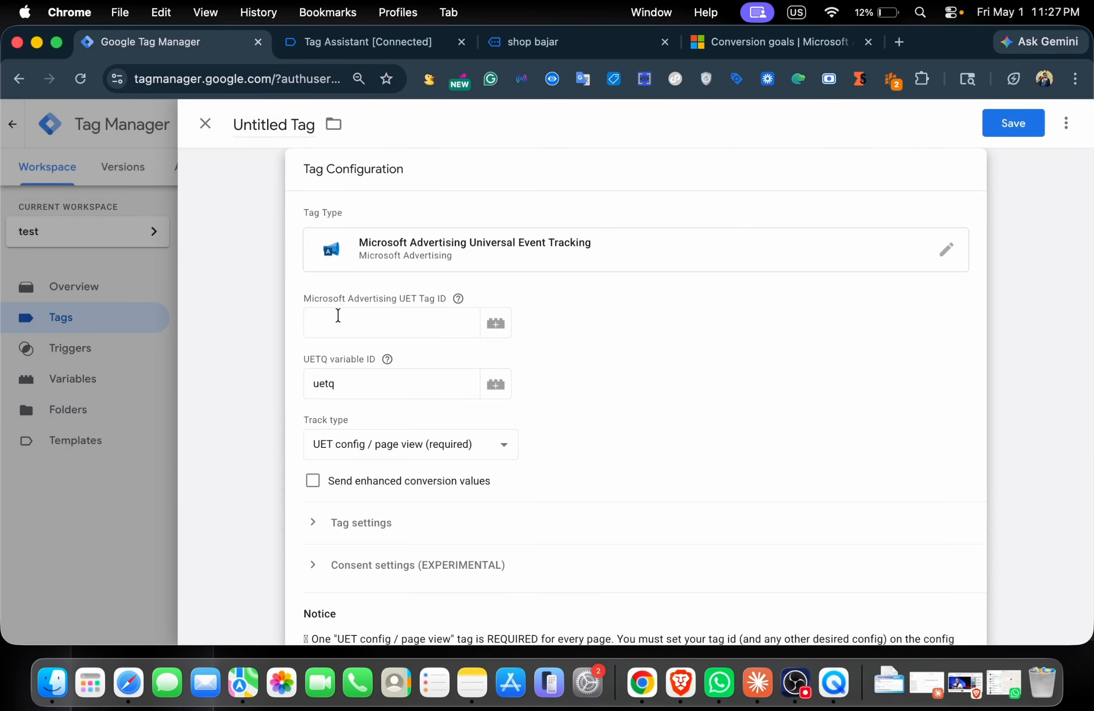
# Enter 97243567 as the Microsoft Advertising UET Tag ID and set the track type to Custom conversion
pyautogui.click(346, 319)
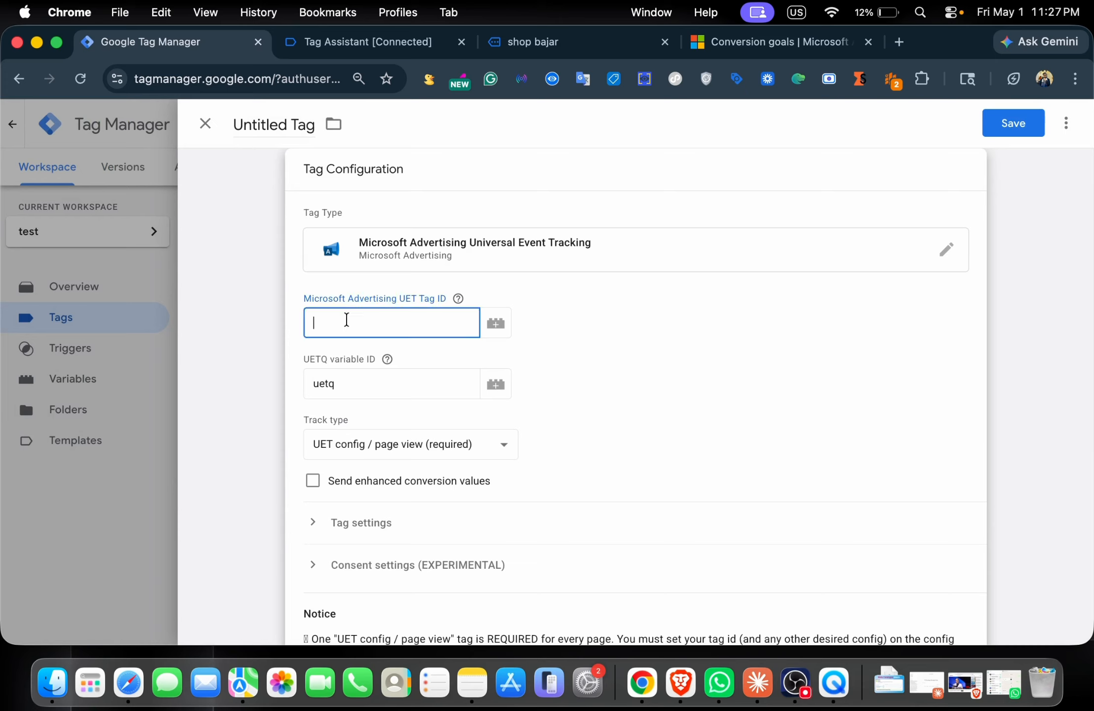
pyautogui.write('97243167')
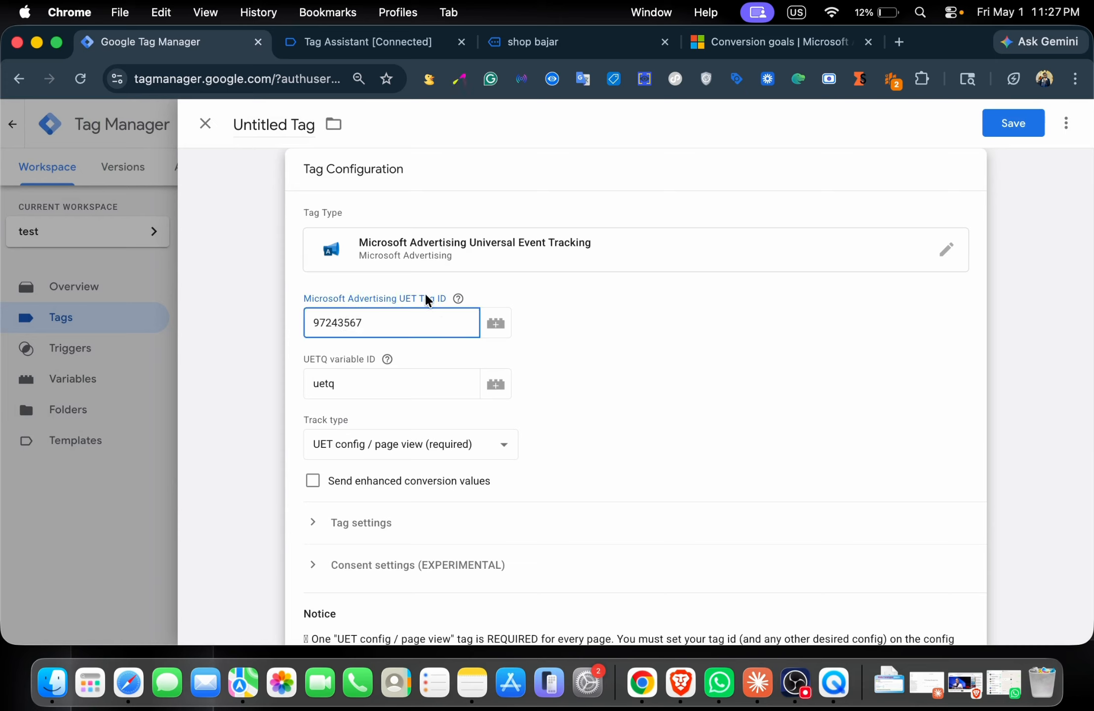
pyautogui.click(458, 299)
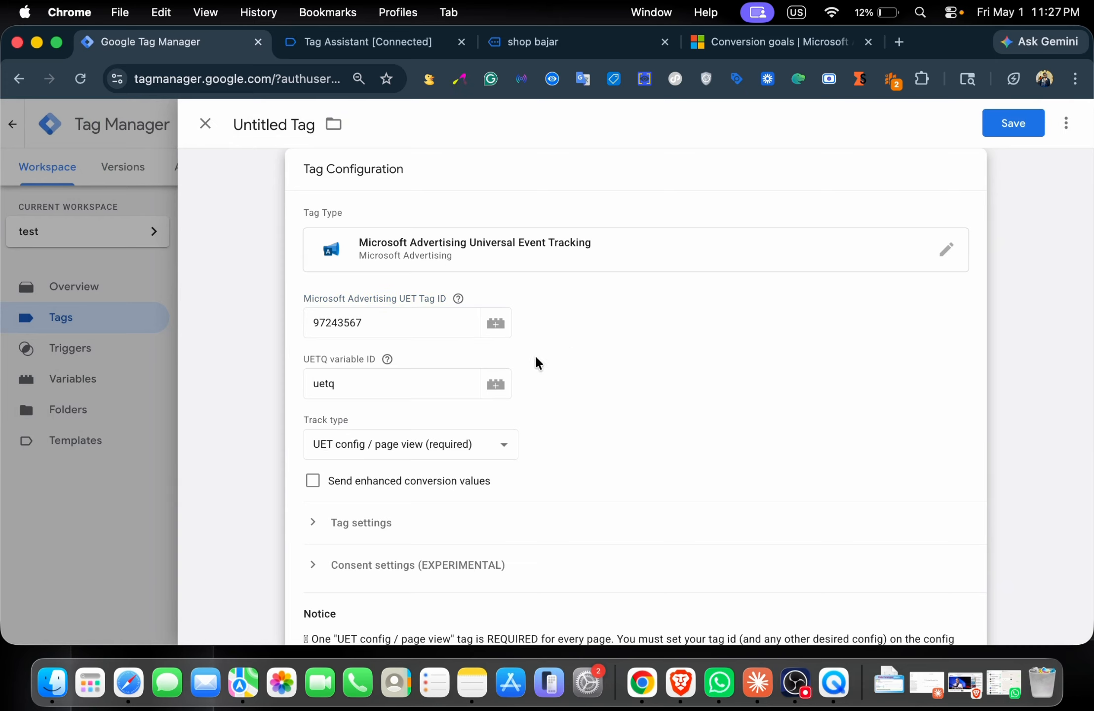
pyautogui.click(463, 444)
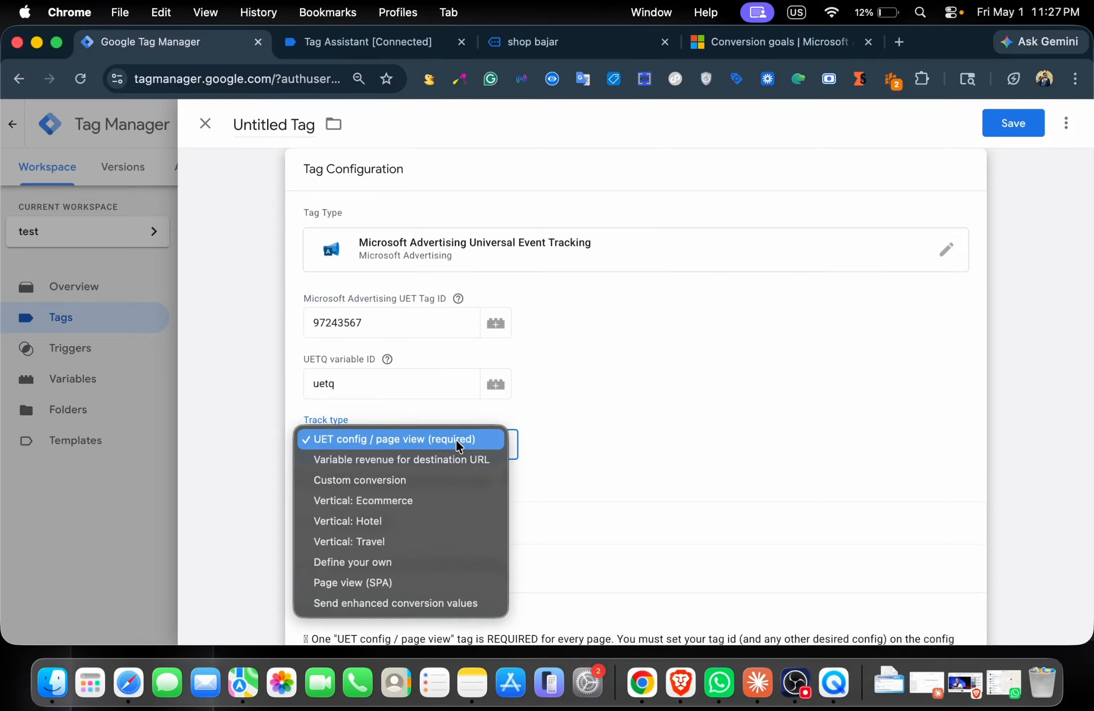
pyautogui.click(381, 480)
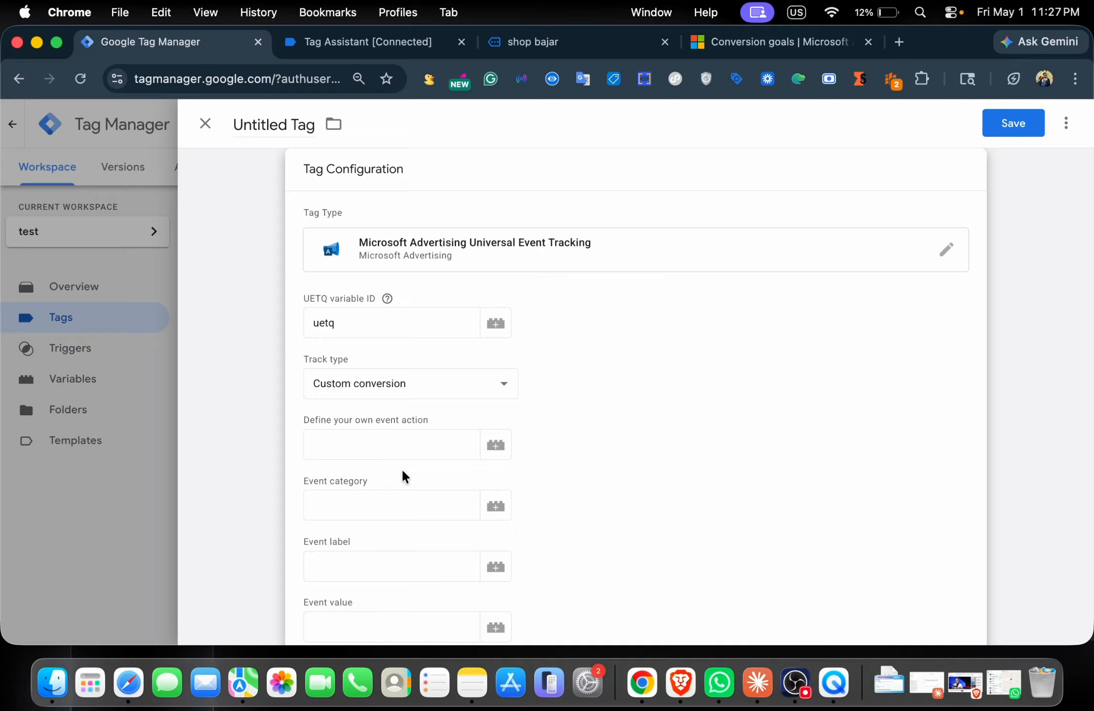
# Define the tag's own event action as purchase
pyautogui.scroll(-2, 402, 476)
pyautogui.click(367, 376)
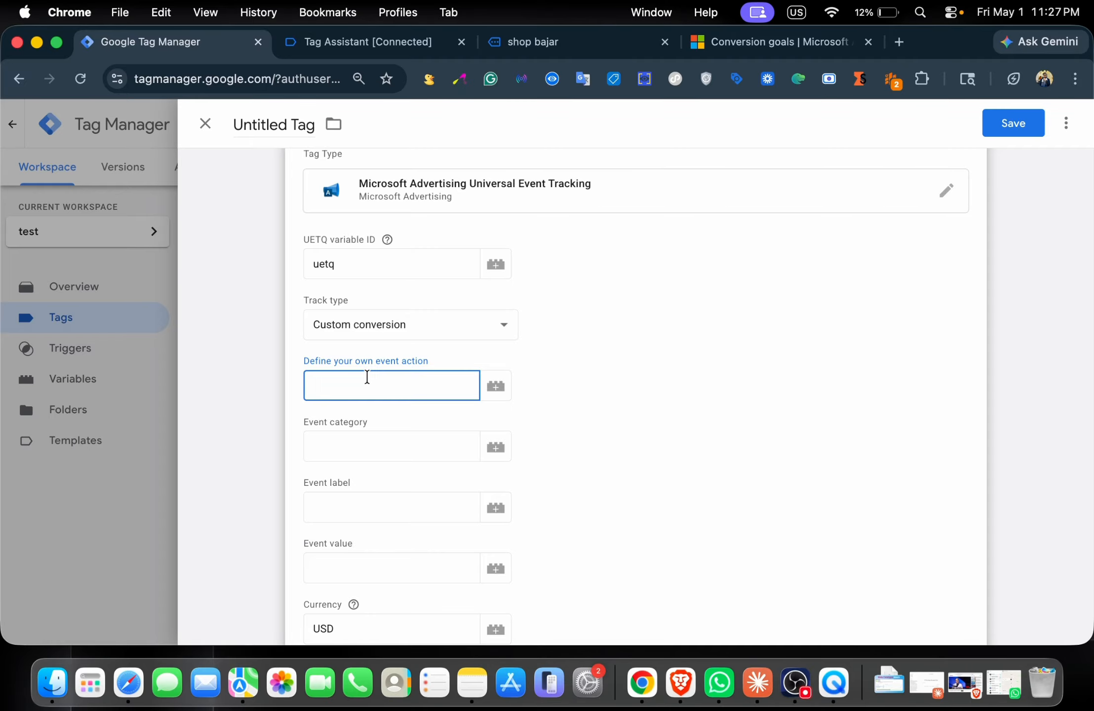
pyautogui.write('purchase')
pyautogui.scroll(-2, 464, 482)
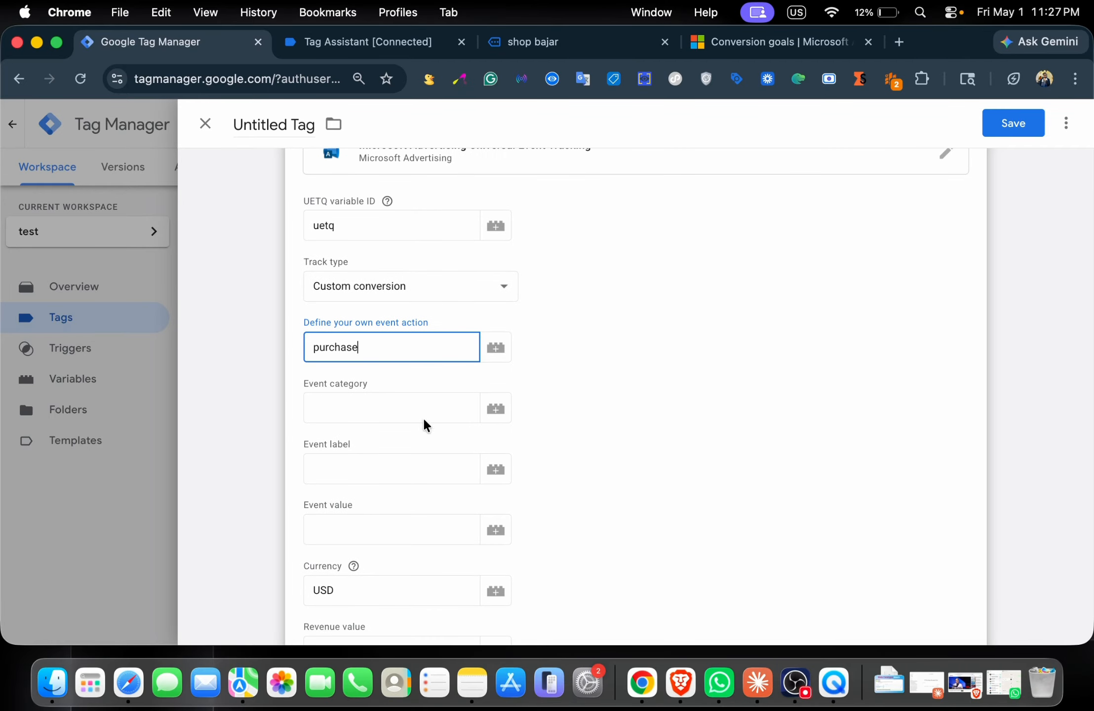
pyautogui.scroll(-2, 379, 530)
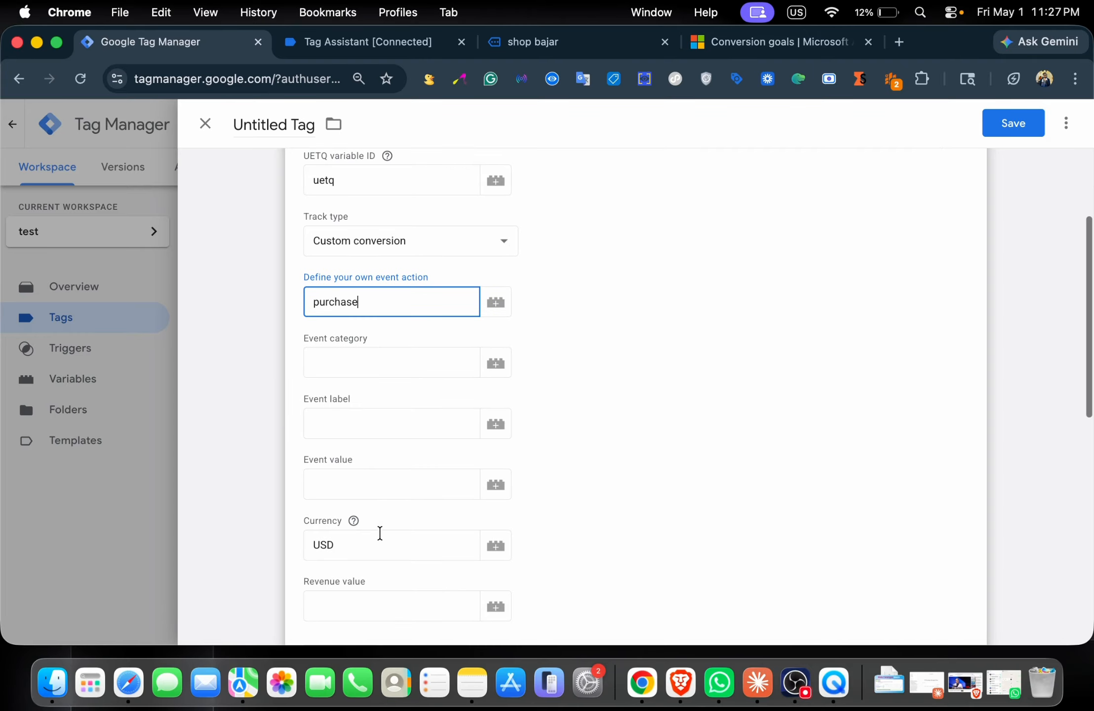
pyautogui.click(655, 486)
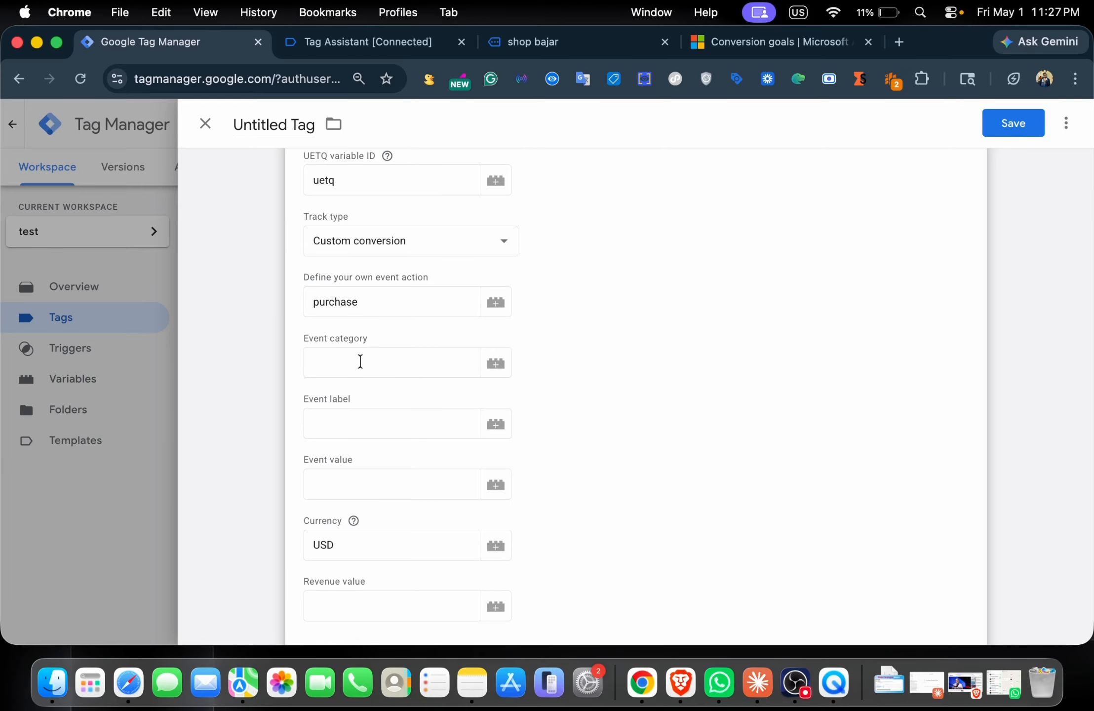
# Replace the tag's currency entry with USD
pyautogui.scroll(-5, 351, 431)
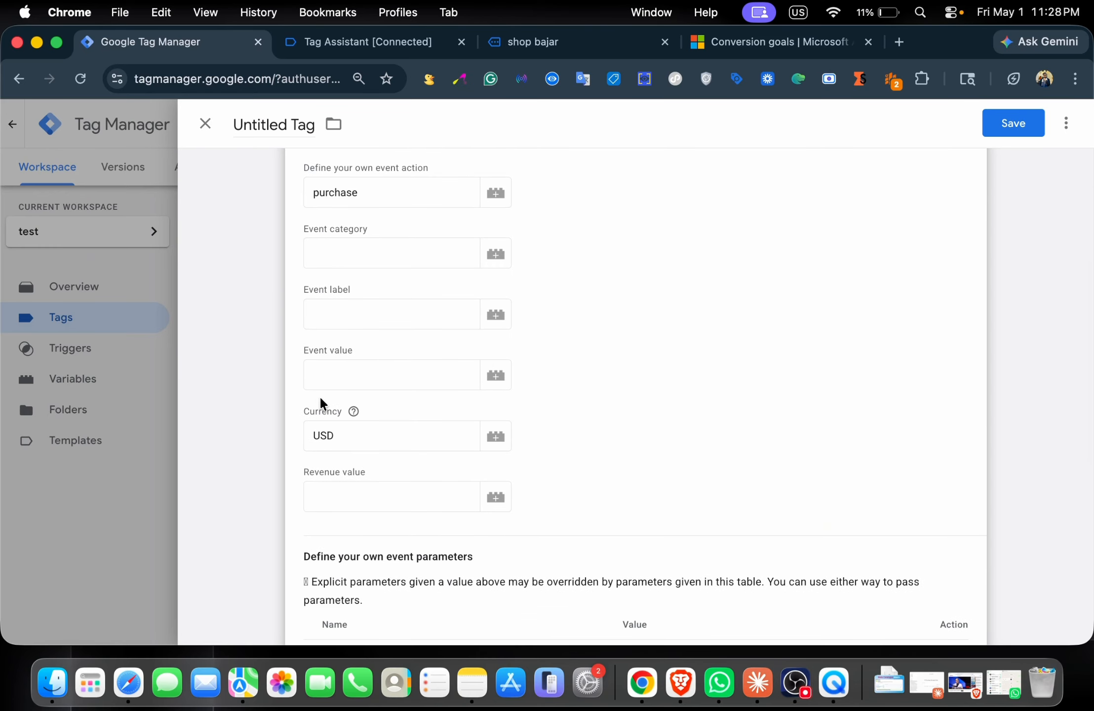
pyautogui.doubleClick(337, 434)
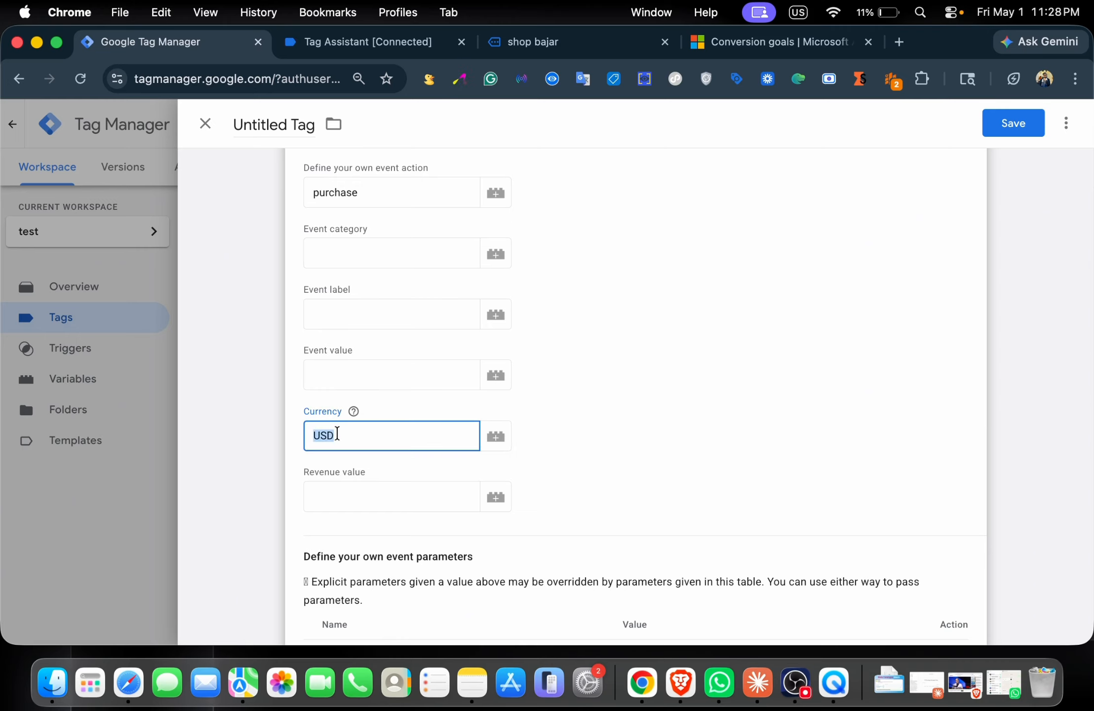
pyautogui.press('BackSpace')
pyautogui.write('USD')
# Inspect the configuration of the DLV - value variable and assign that variable to the tag's currency
pyautogui.click(496, 437)
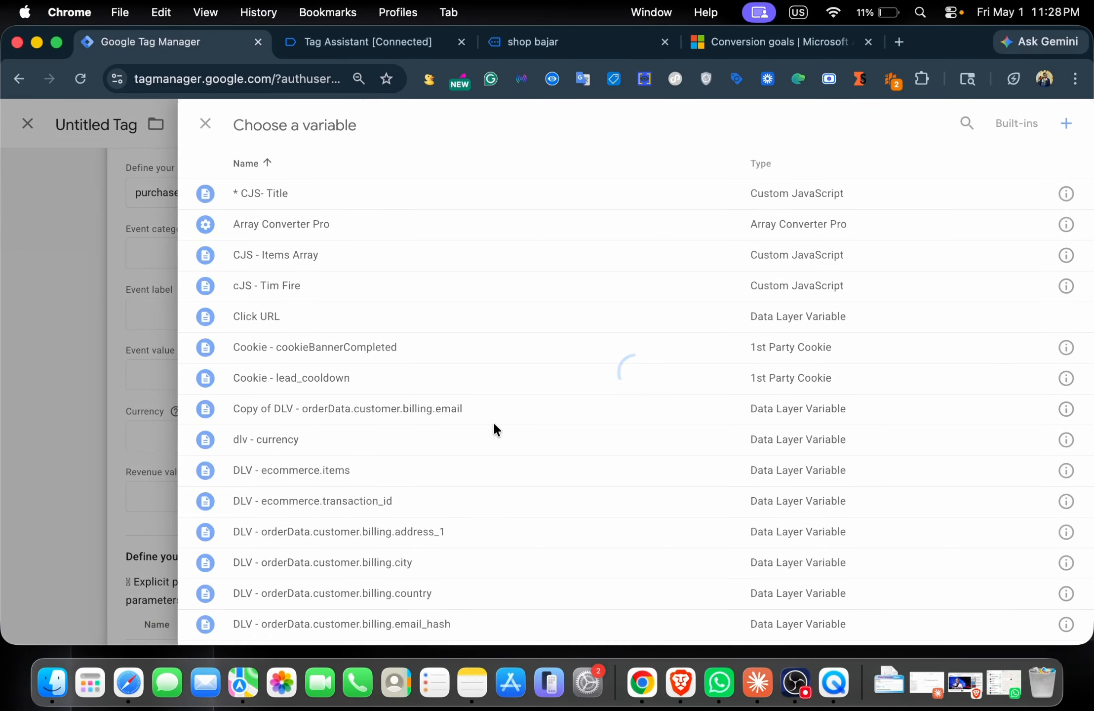
pyautogui.scroll(-6, 415, 452)
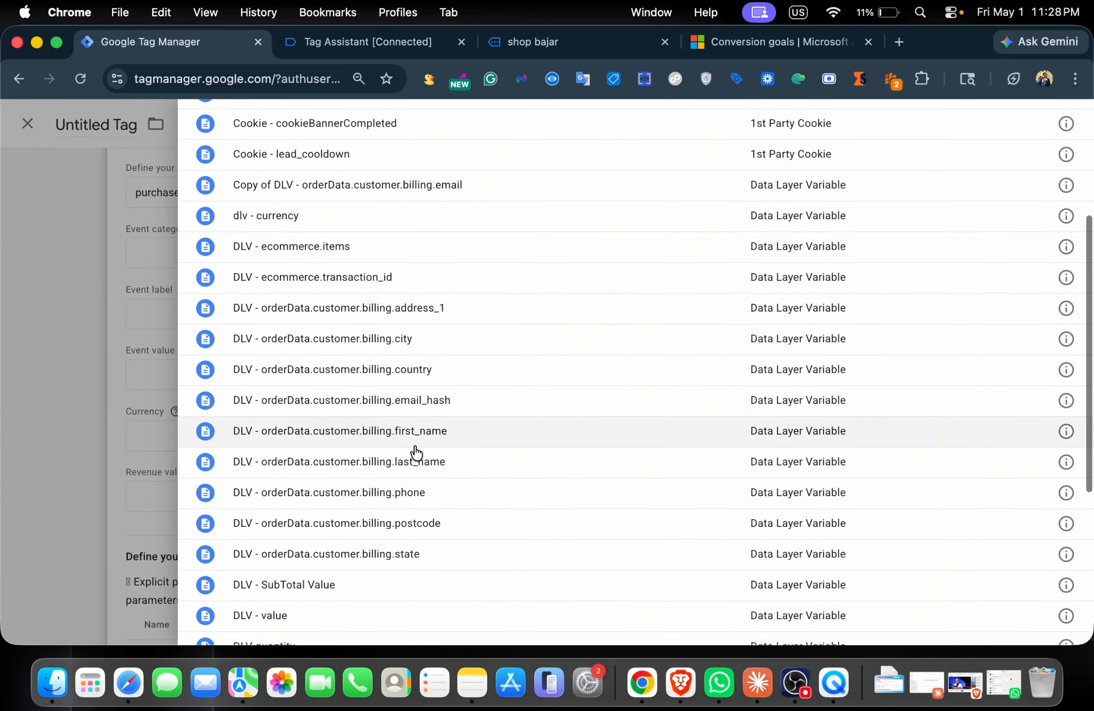
pyautogui.click(1066, 564)
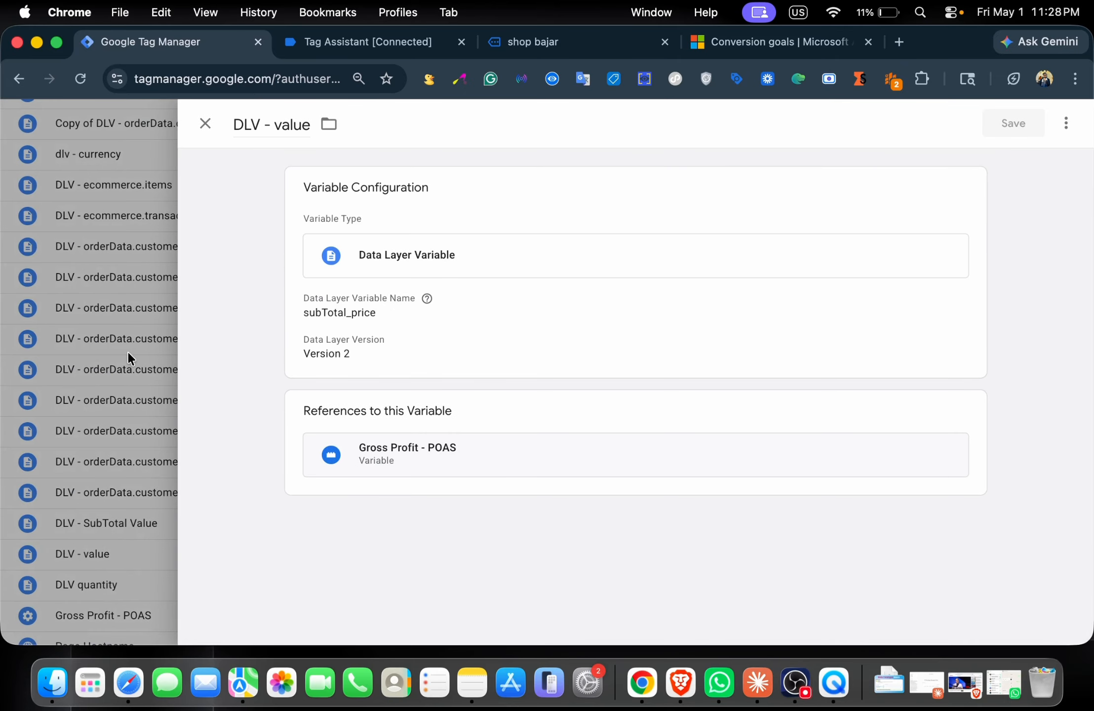
pyautogui.click(127, 351)
pyautogui.scroll(-2, 419, 466)
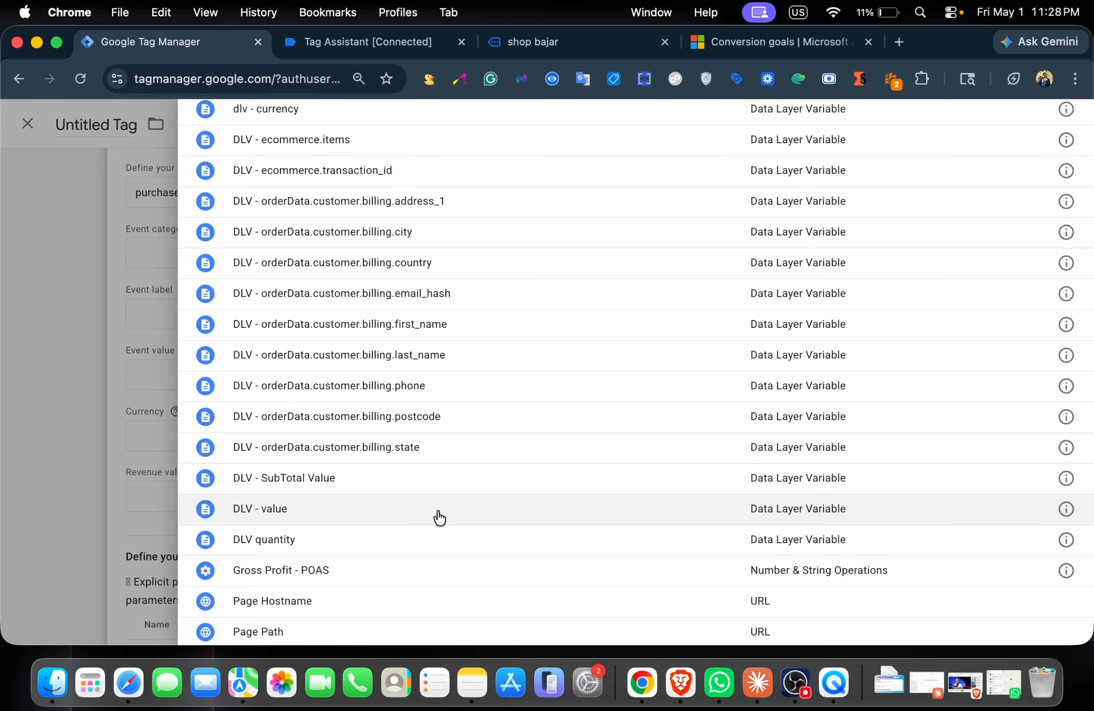
pyautogui.click(439, 514)
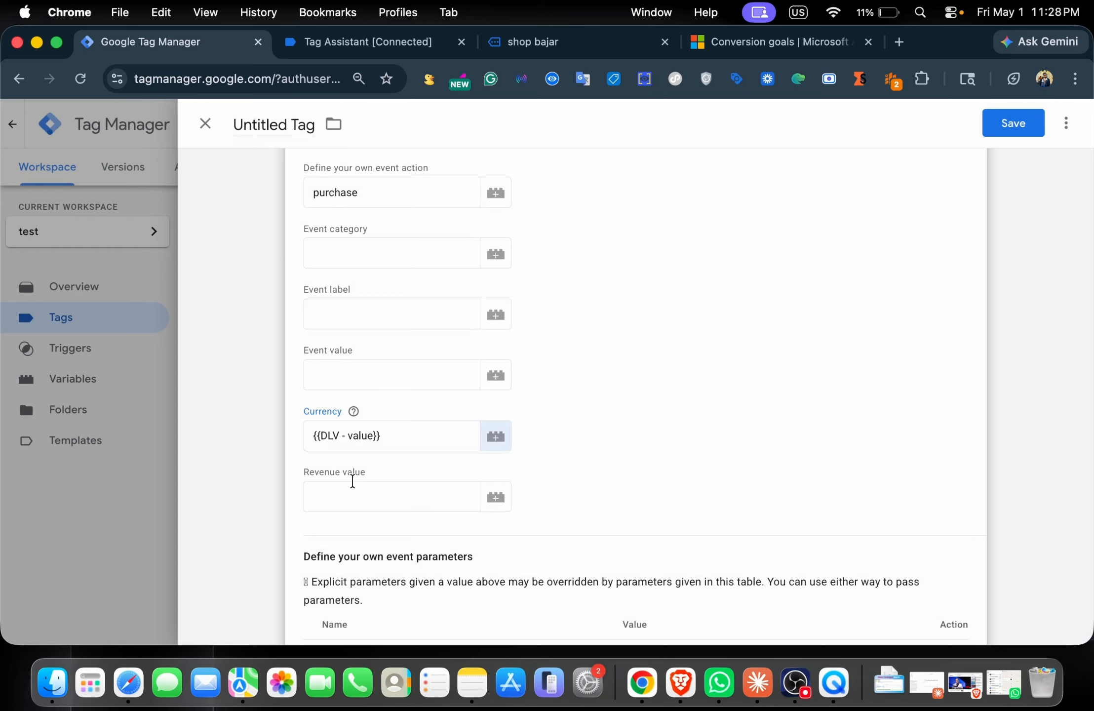
# Replace the tag's currency entry with the {{dlv - currency}} variable
pyautogui.click(371, 446)
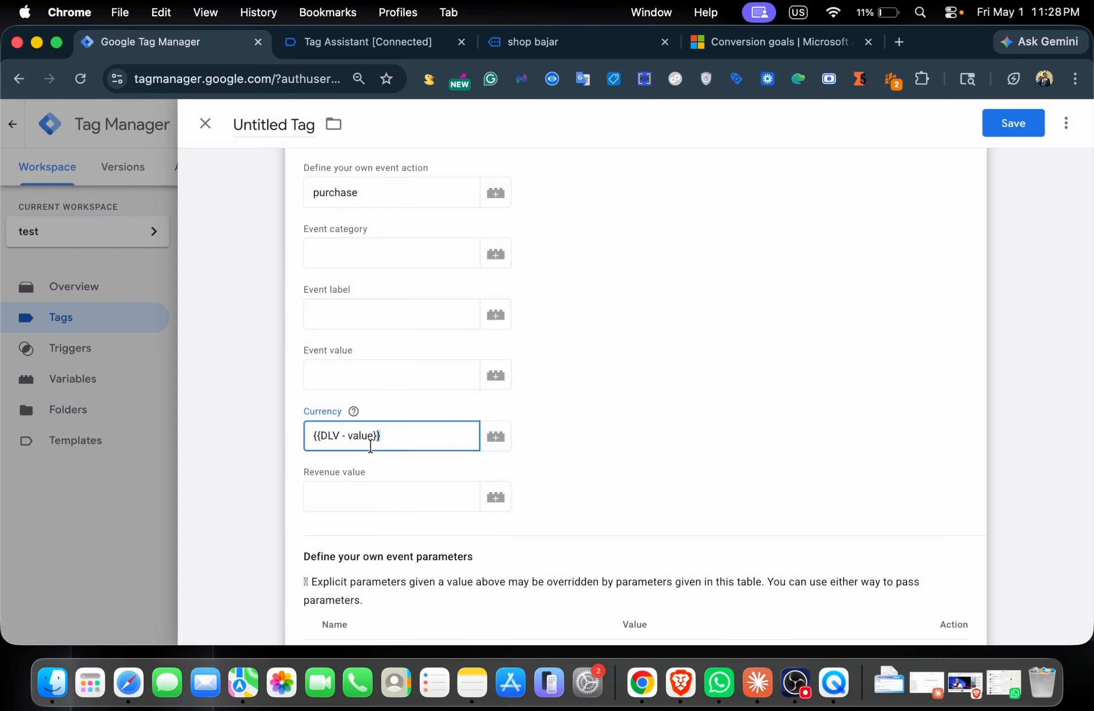
pyautogui.press('super+a')
pyautogui.write('{{curr')
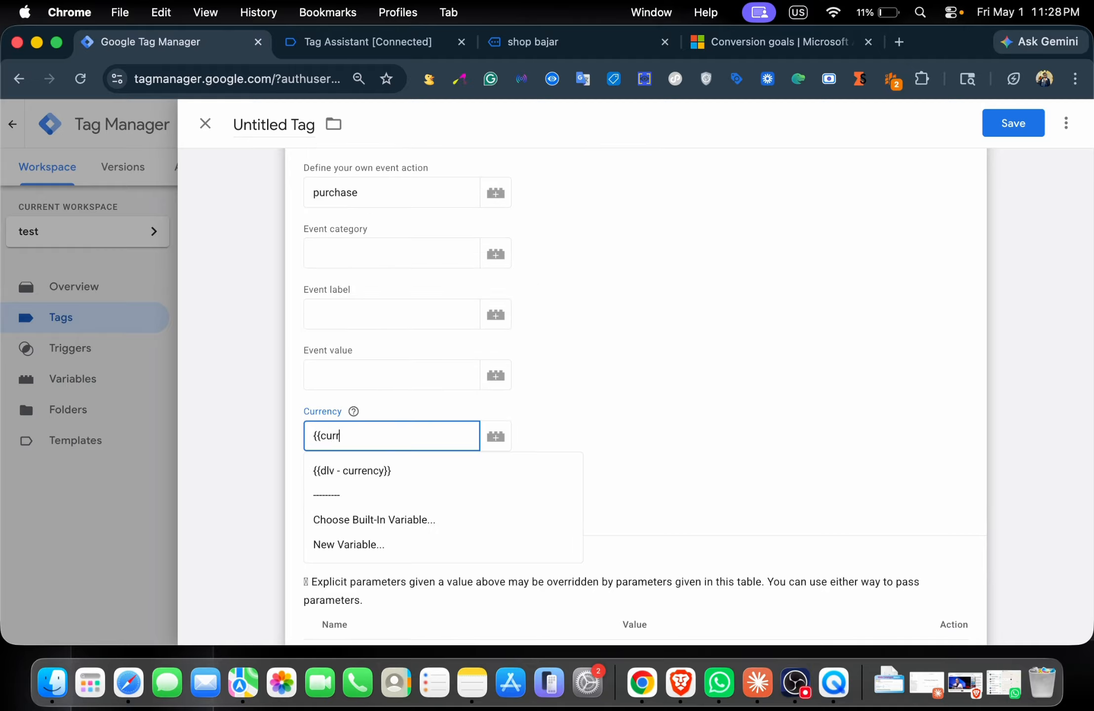
pyautogui.click(417, 469)
# Search the variables for val and assign DLV - value to the tag's revenue value
pyautogui.click(374, 490)
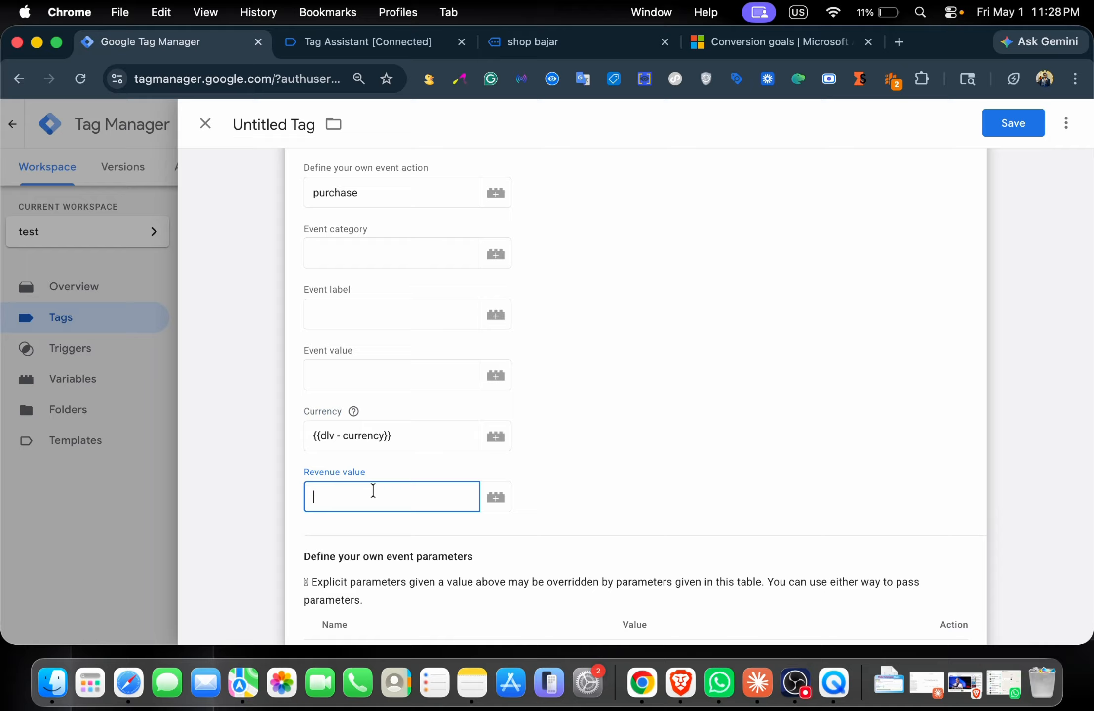
pyautogui.click(589, 466)
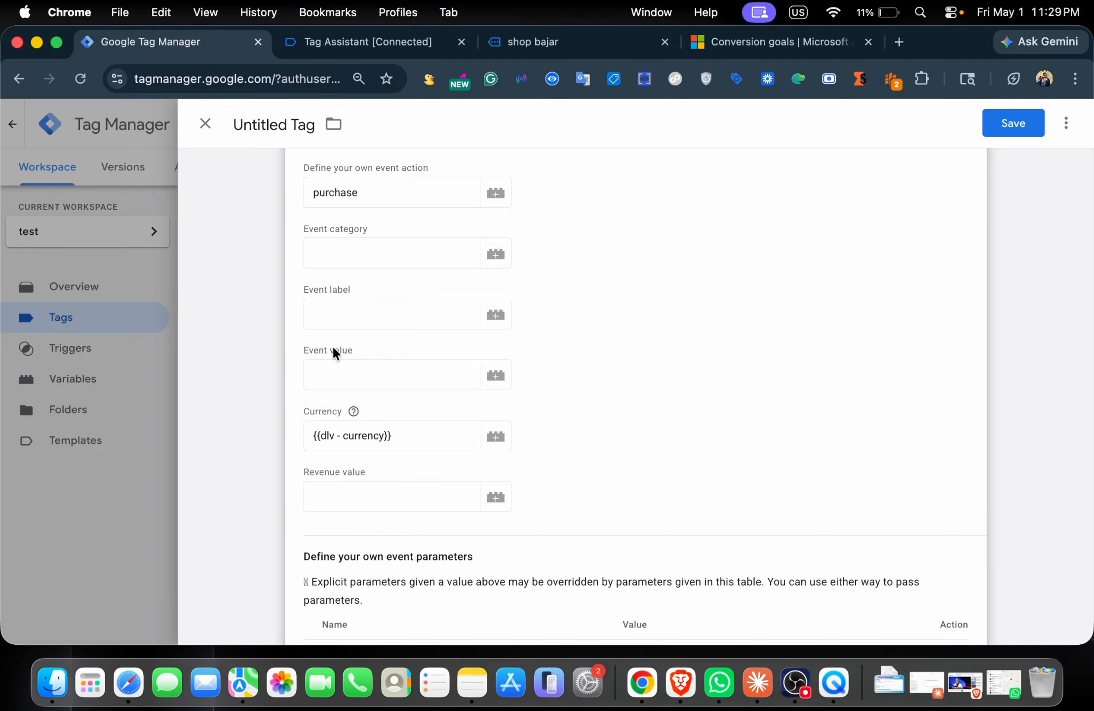
pyautogui.scroll(2, 335, 383)
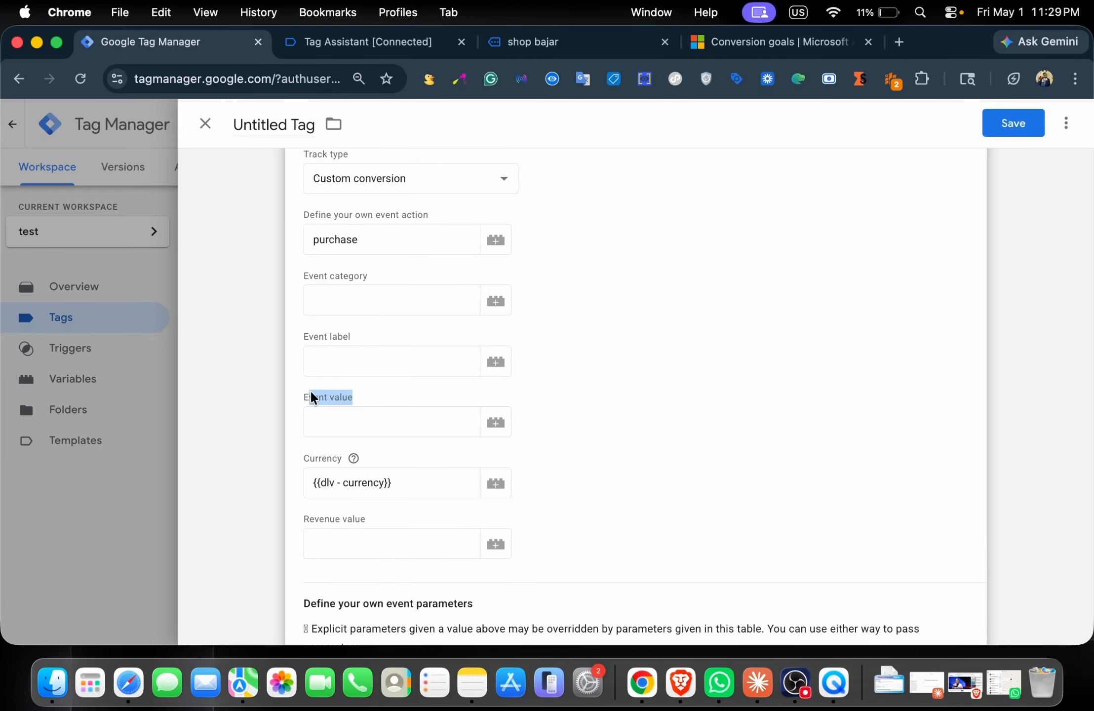
pyautogui.click(571, 404)
pyautogui.scroll(-5, 498, 444)
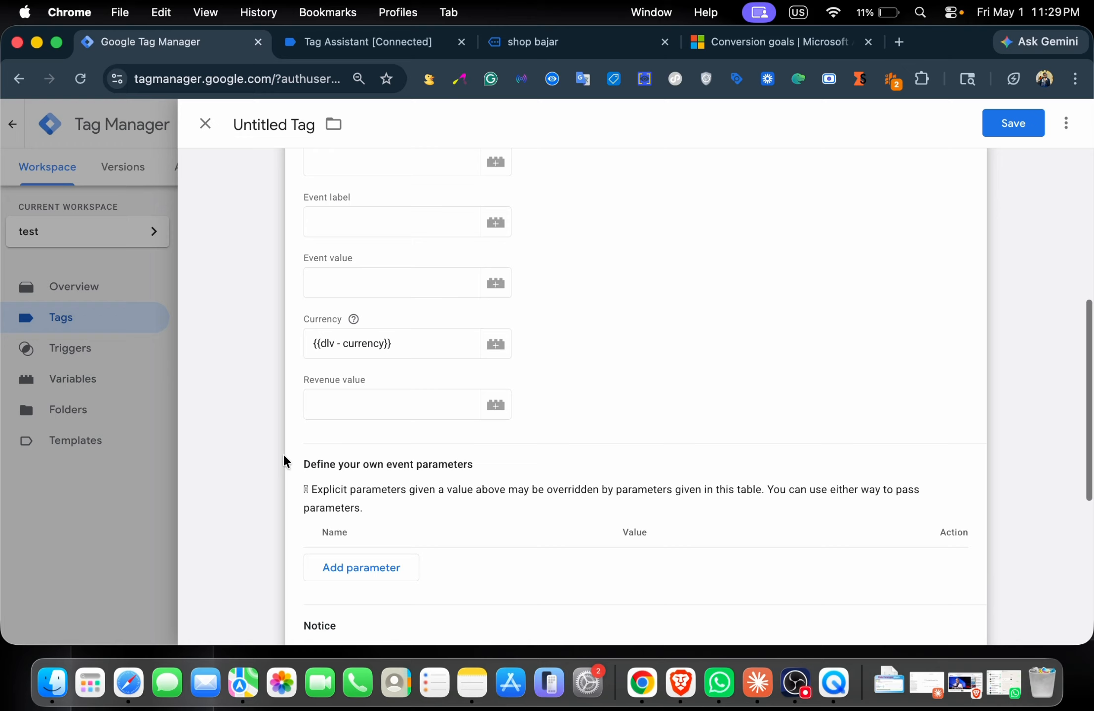
pyautogui.click(340, 405)
pyautogui.click(496, 406)
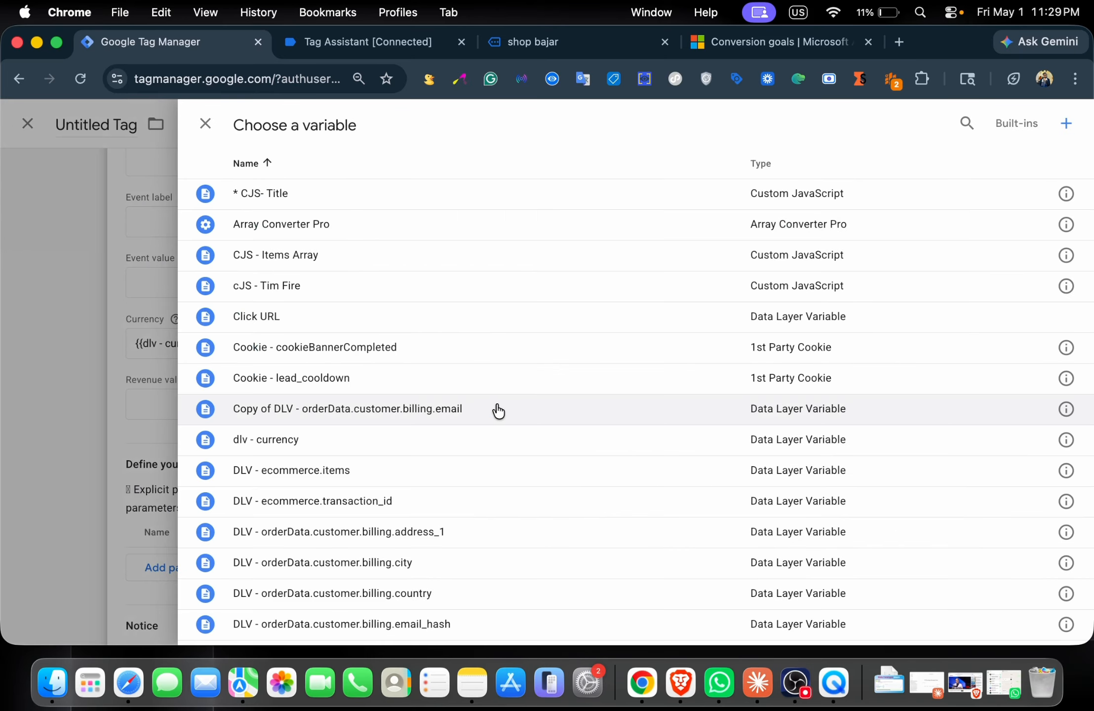
pyautogui.click(968, 125)
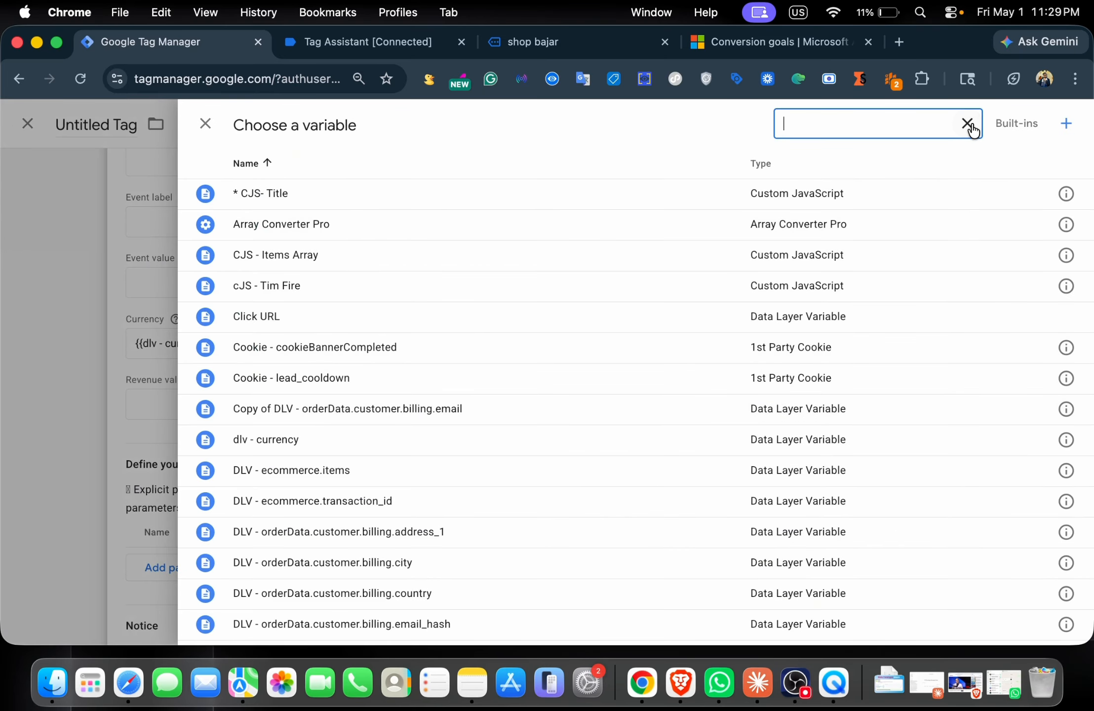
pyautogui.write('val')
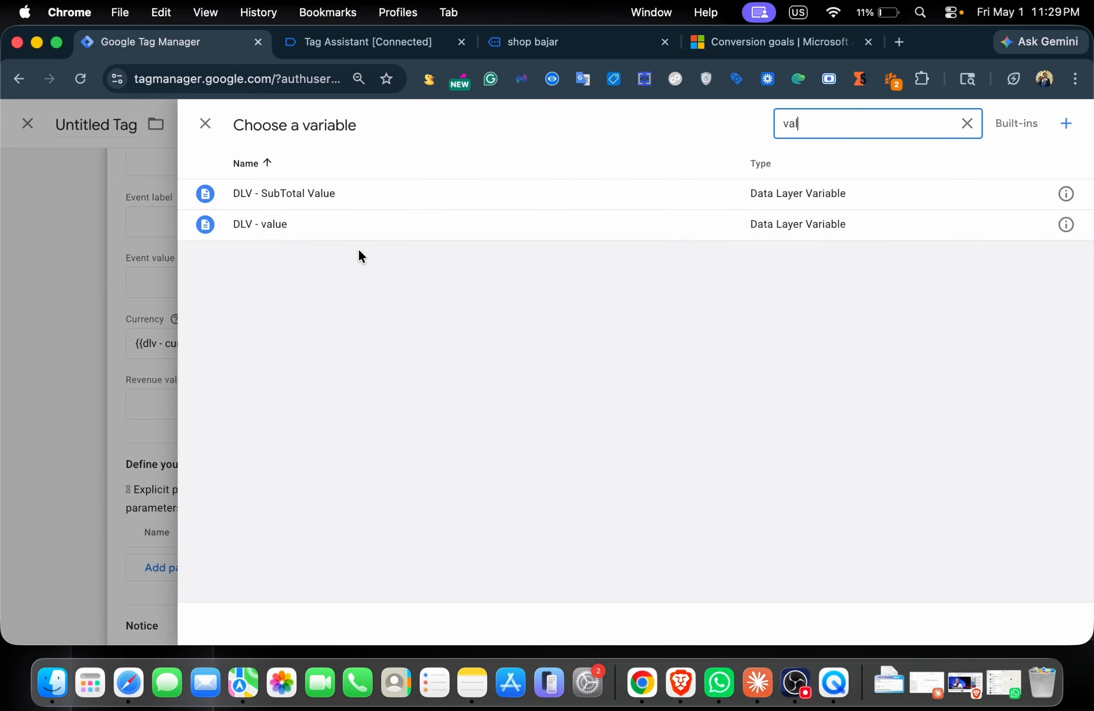
pyautogui.click(284, 228)
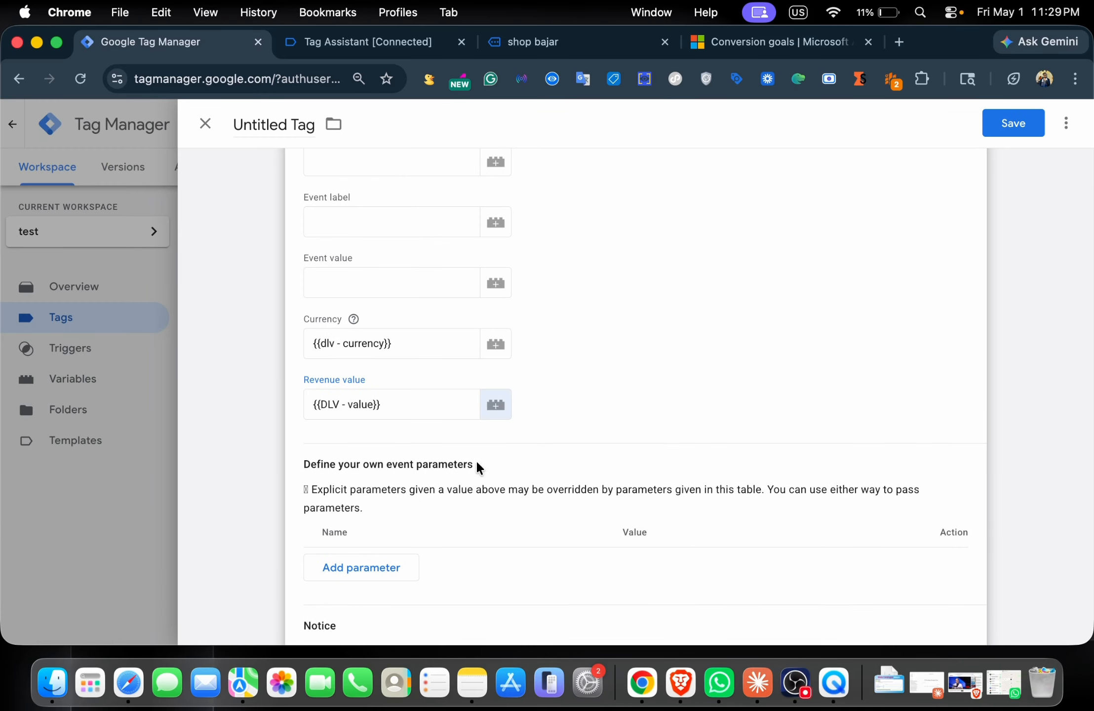
# Assign the CE - purchase custom event trigger to the new tag
pyautogui.scroll(-2, 461, 467)
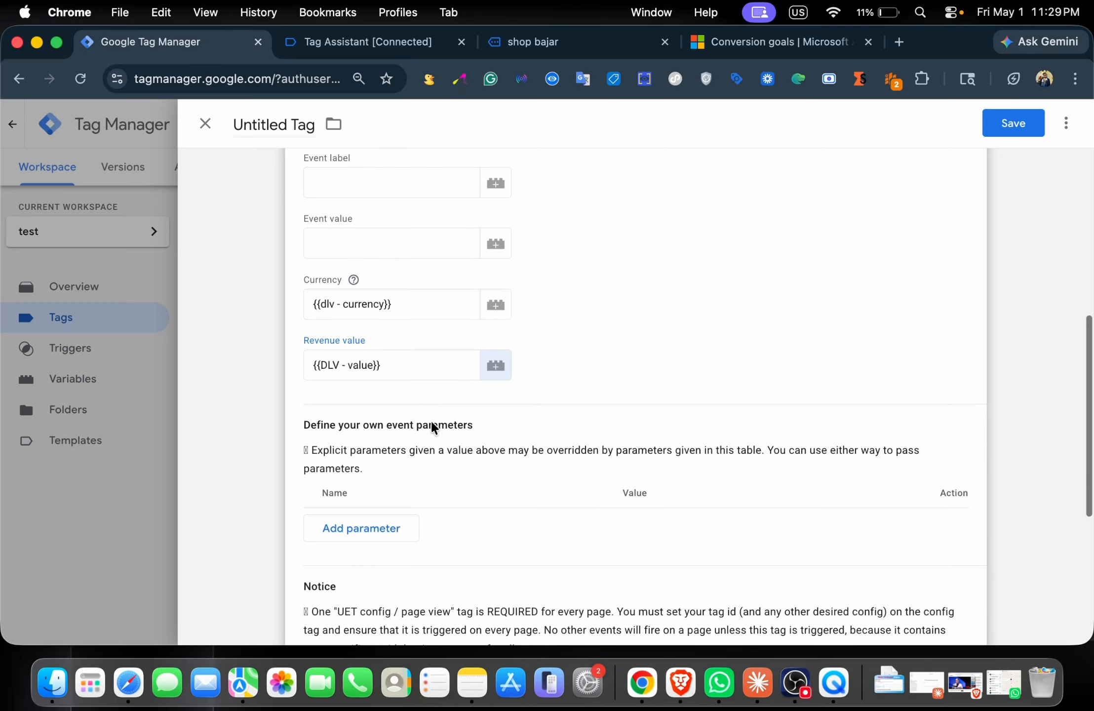
pyautogui.scroll(-6, 515, 410)
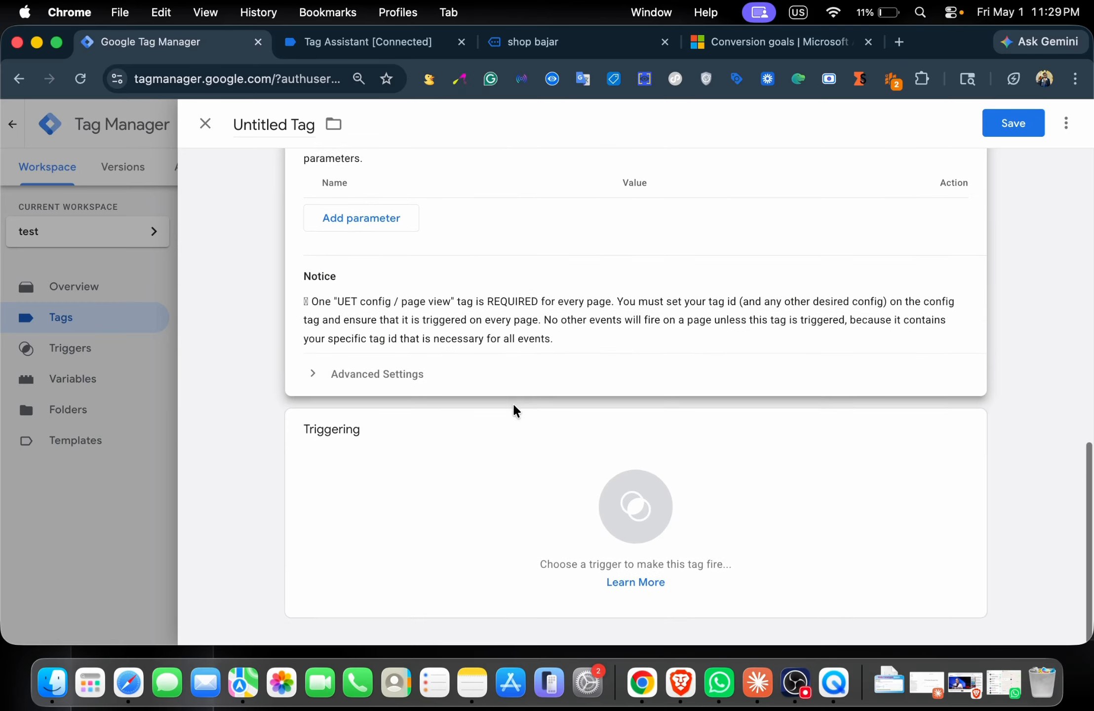
pyautogui.click(435, 500)
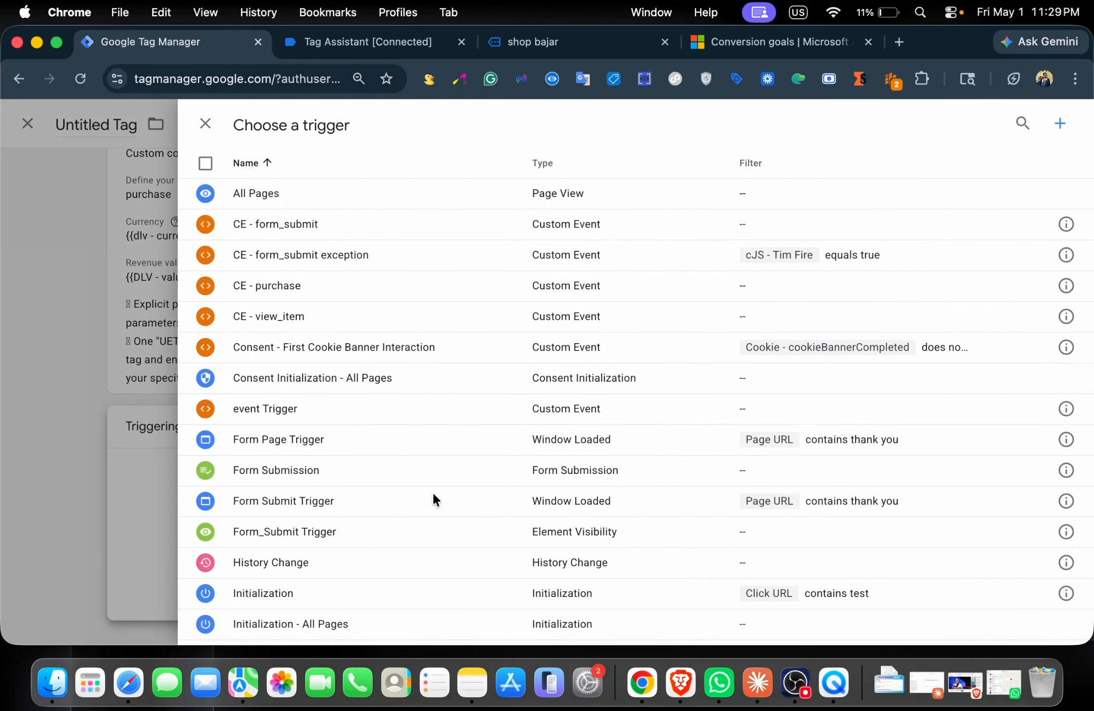
pyautogui.scroll(-1, 411, 464)
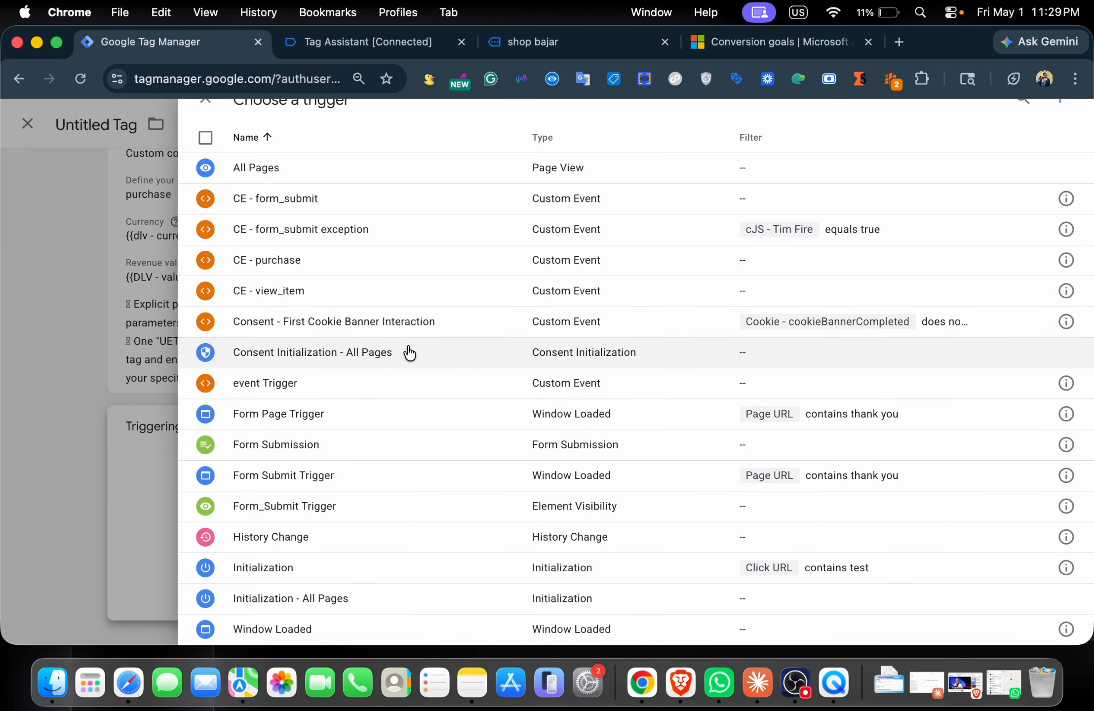
pyautogui.scroll(1, 409, 363)
pyautogui.scroll(-1, 320, 296)
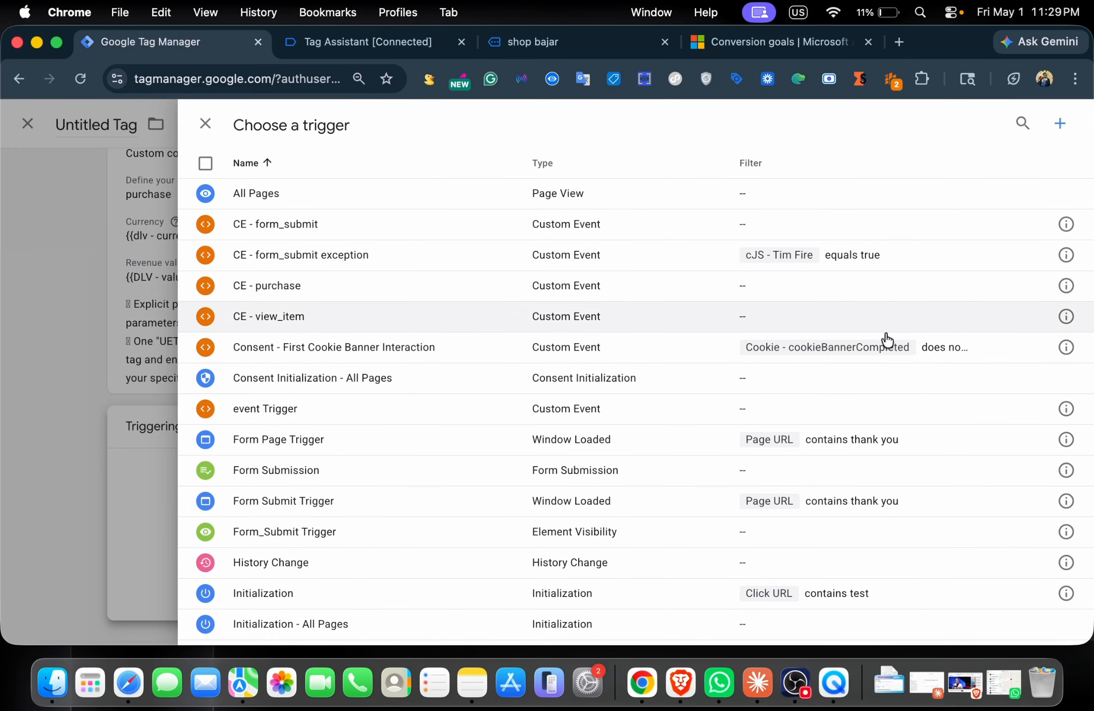
pyautogui.click(971, 304)
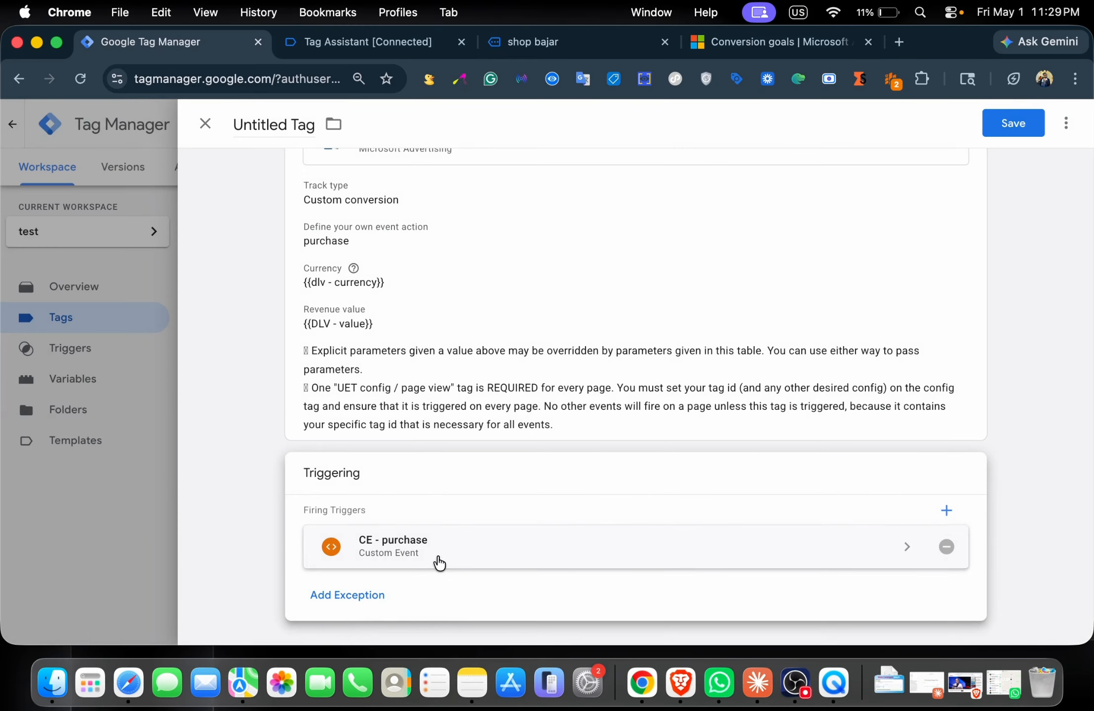
# Inspect the event name in the CE - purchase trigger's configuration and return to the tag
pyautogui.click(440, 562)
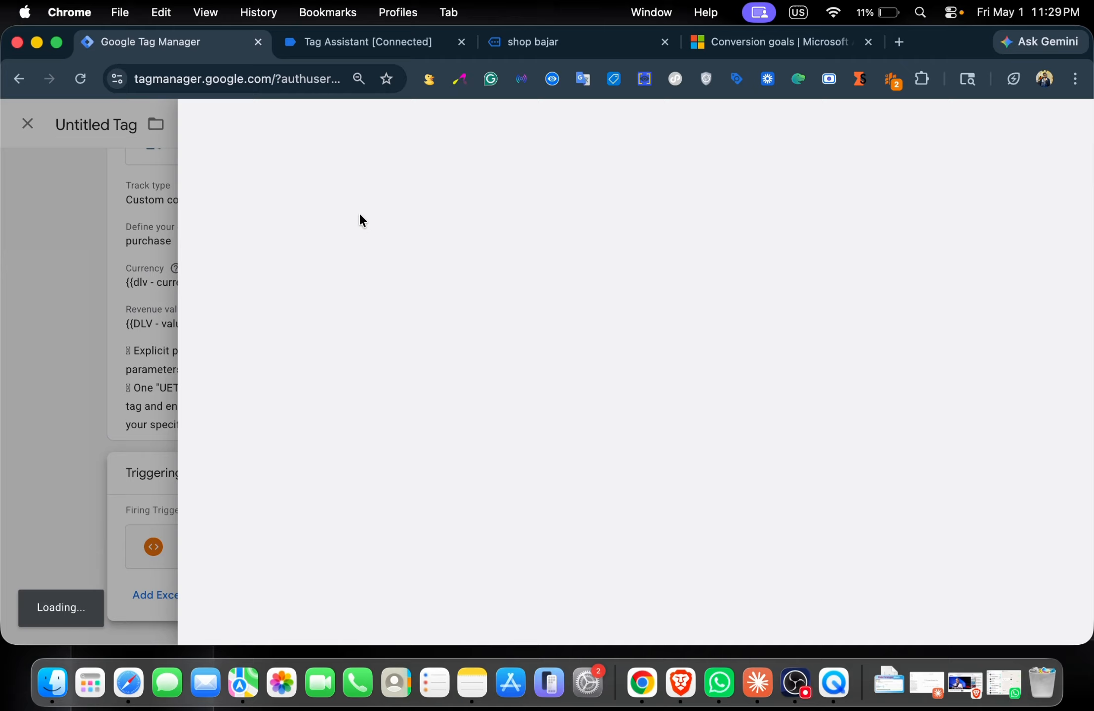
pyautogui.click(396, 322)
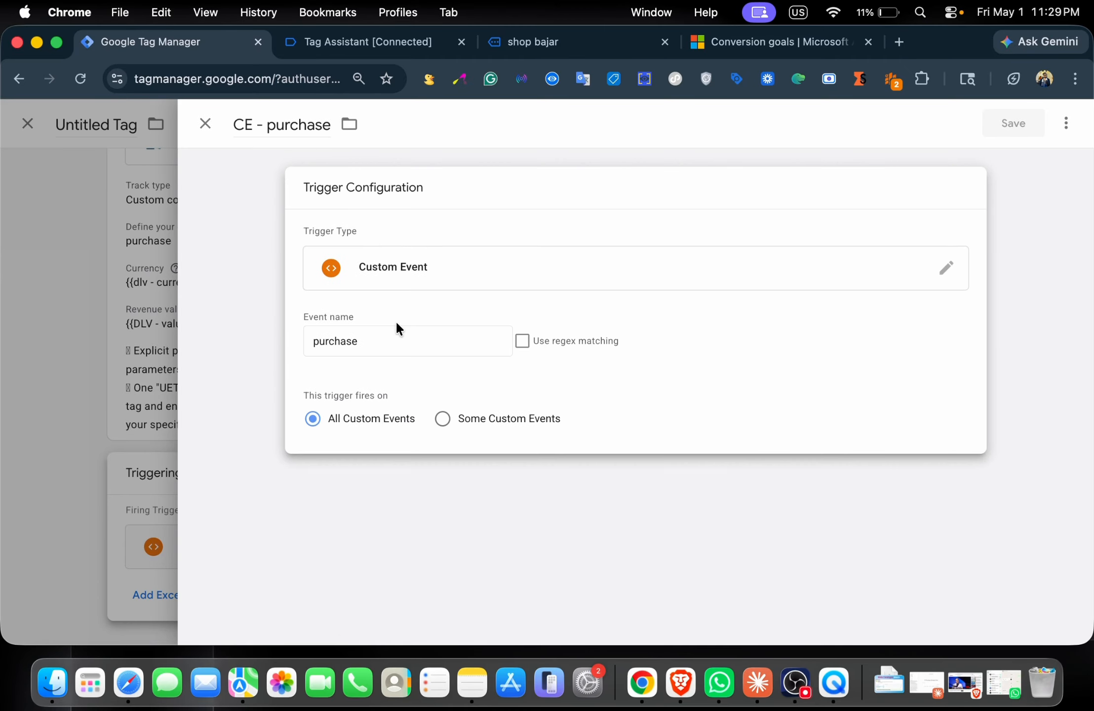
pyautogui.click(342, 349)
pyautogui.doubleClick(342, 348)
pyautogui.click(357, 358)
pyautogui.click(97, 430)
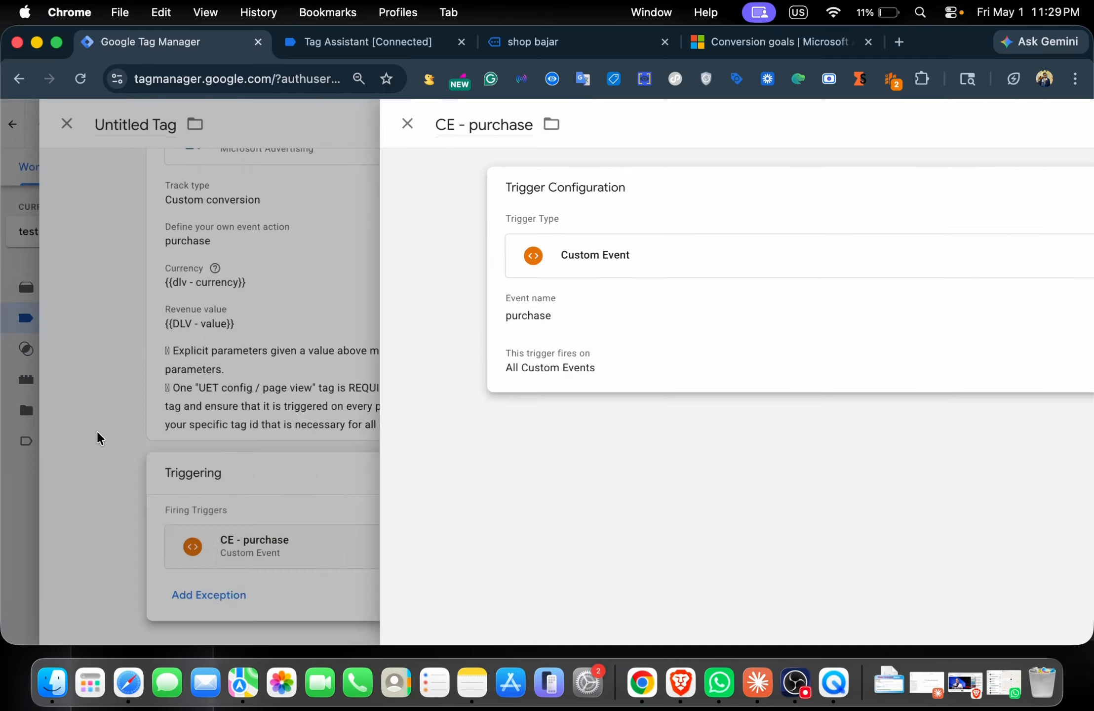
# Save the tag under the name Bing Ads - Purchase
pyautogui.click(1024, 131)
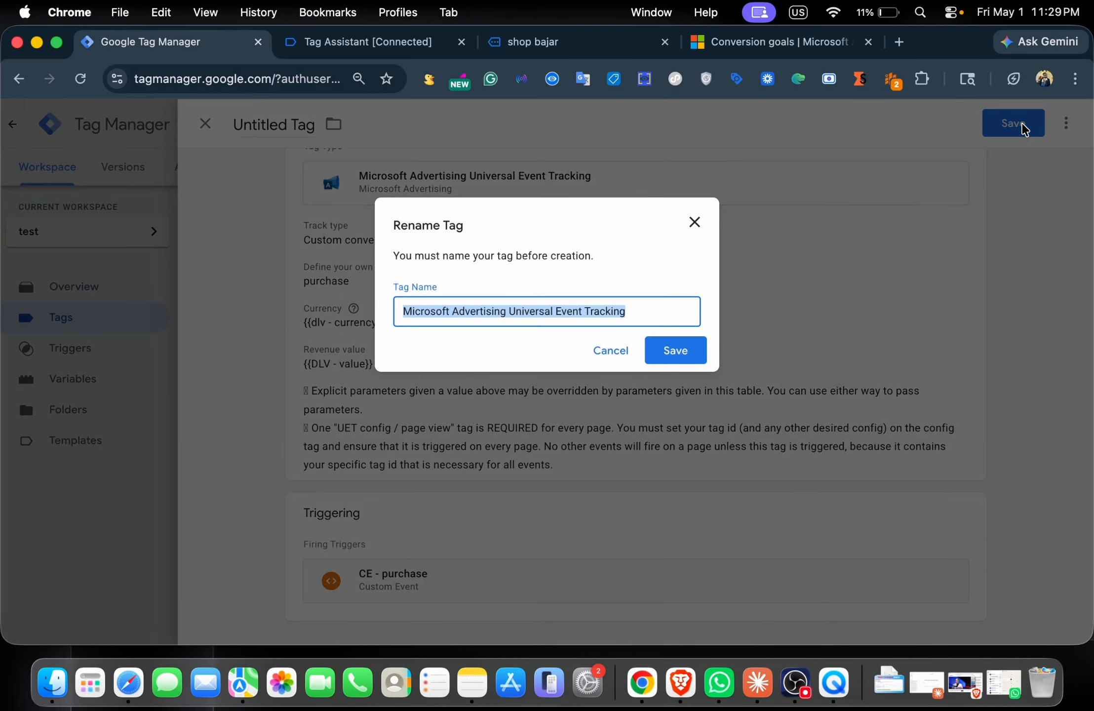
pyautogui.write('Bin')
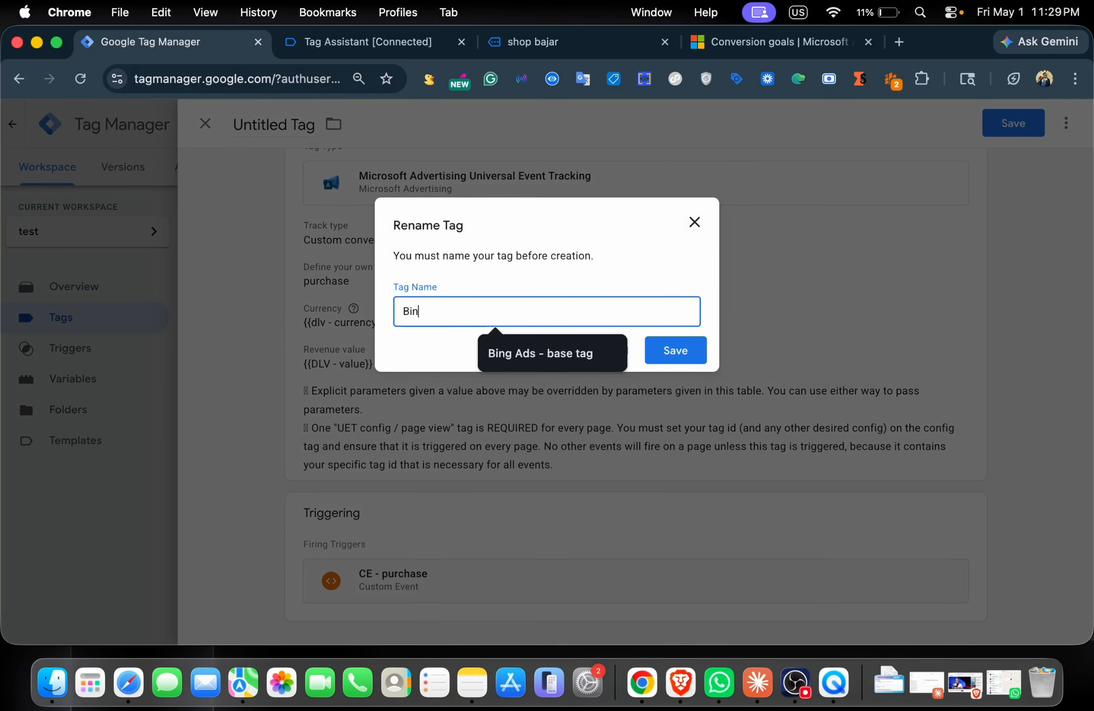
pyautogui.write('g Ads - Pu')
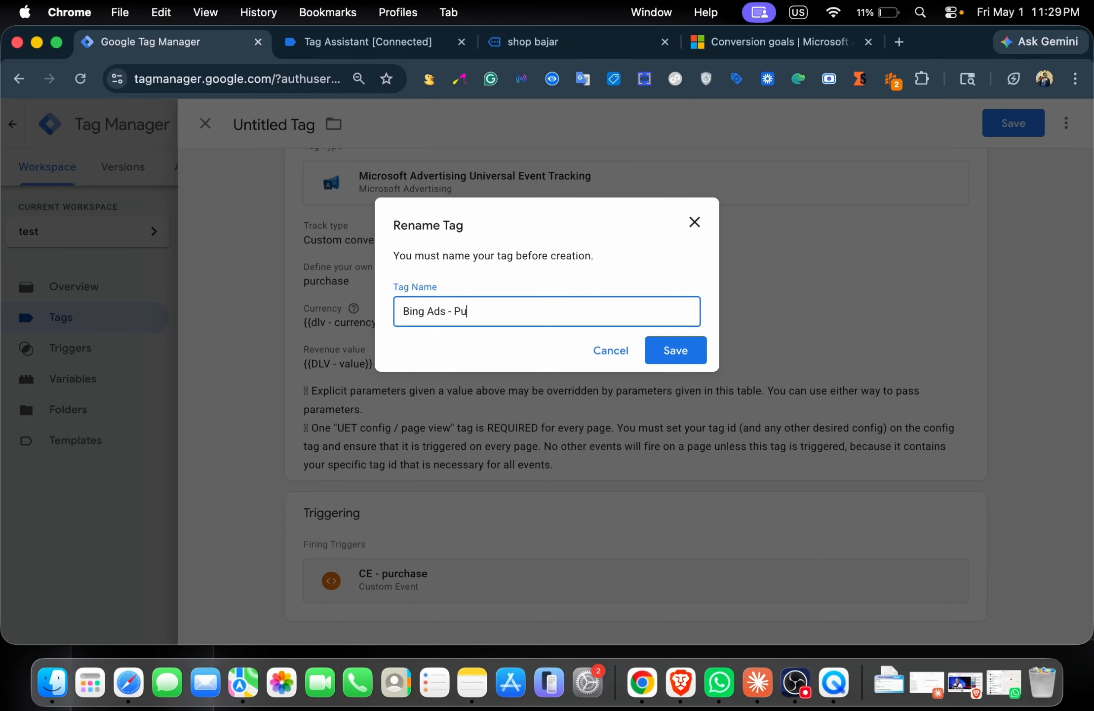
pyautogui.write('rchase')
pyautogui.click(696, 354)
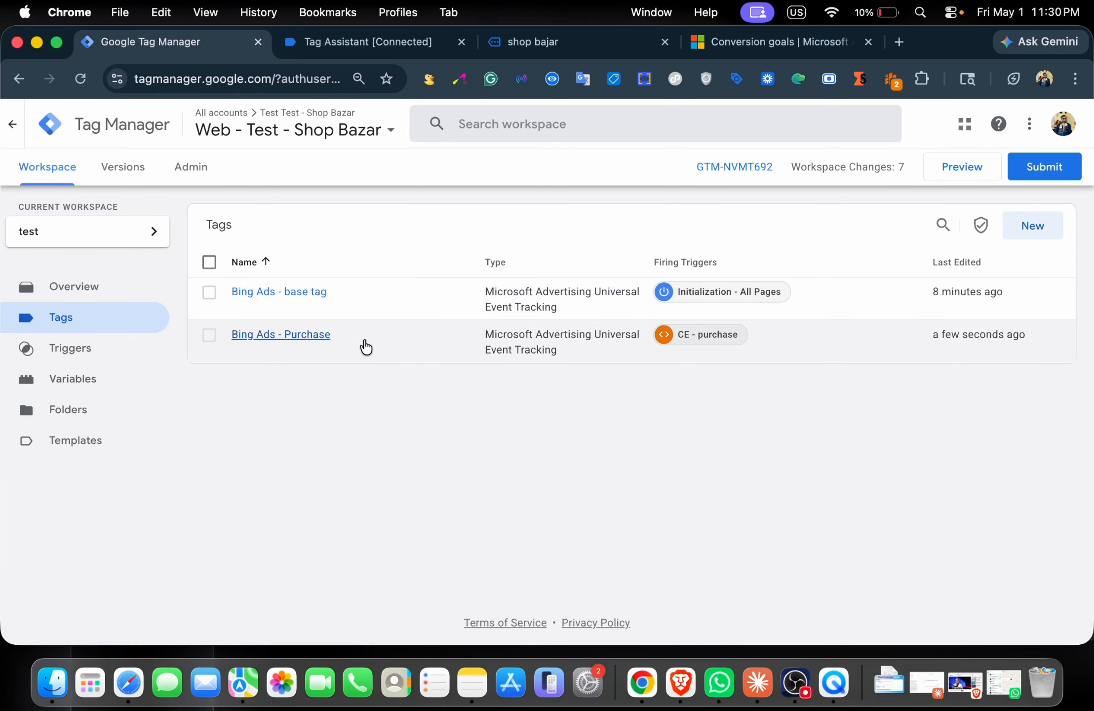
# Start previewing the container on dev-shopbajar.pantheonsite.io in Tag Assistant and switch to the connected store page
pyautogui.click(962, 170)
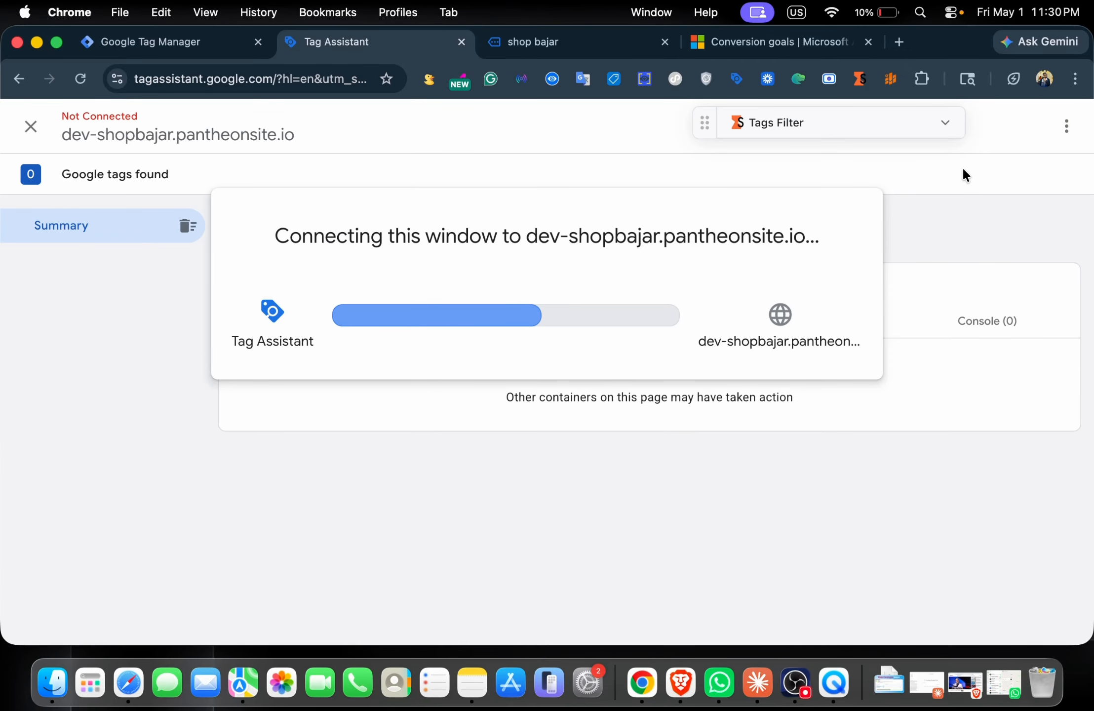
pyautogui.click(560, 413)
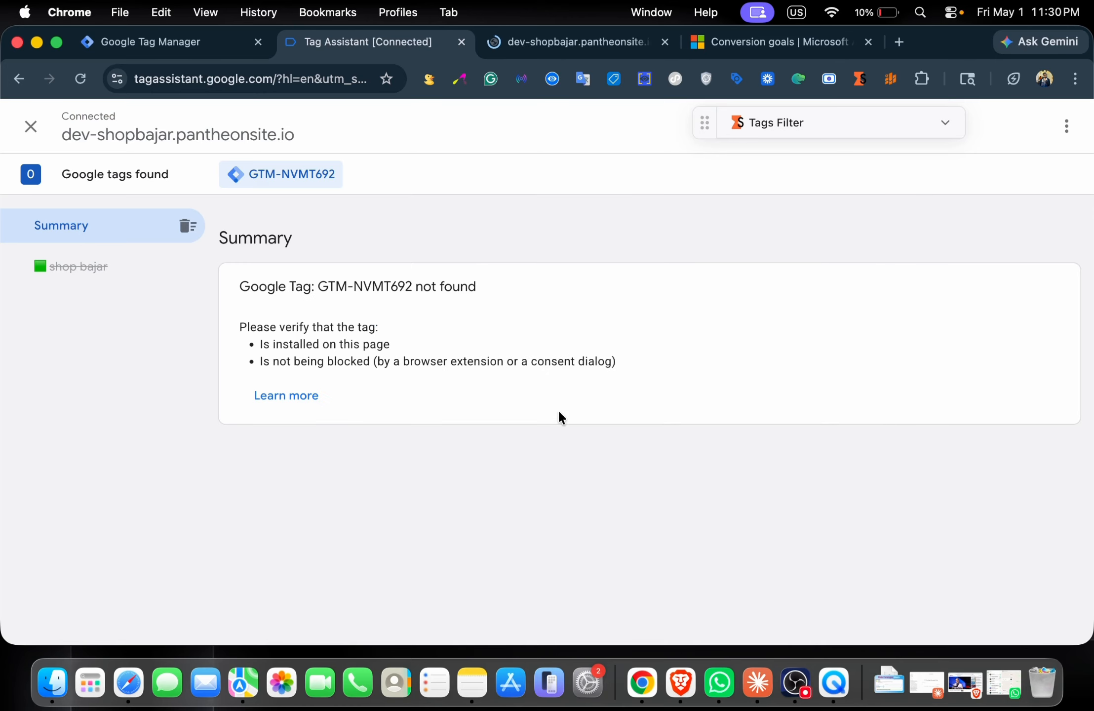
pyautogui.click(567, 42)
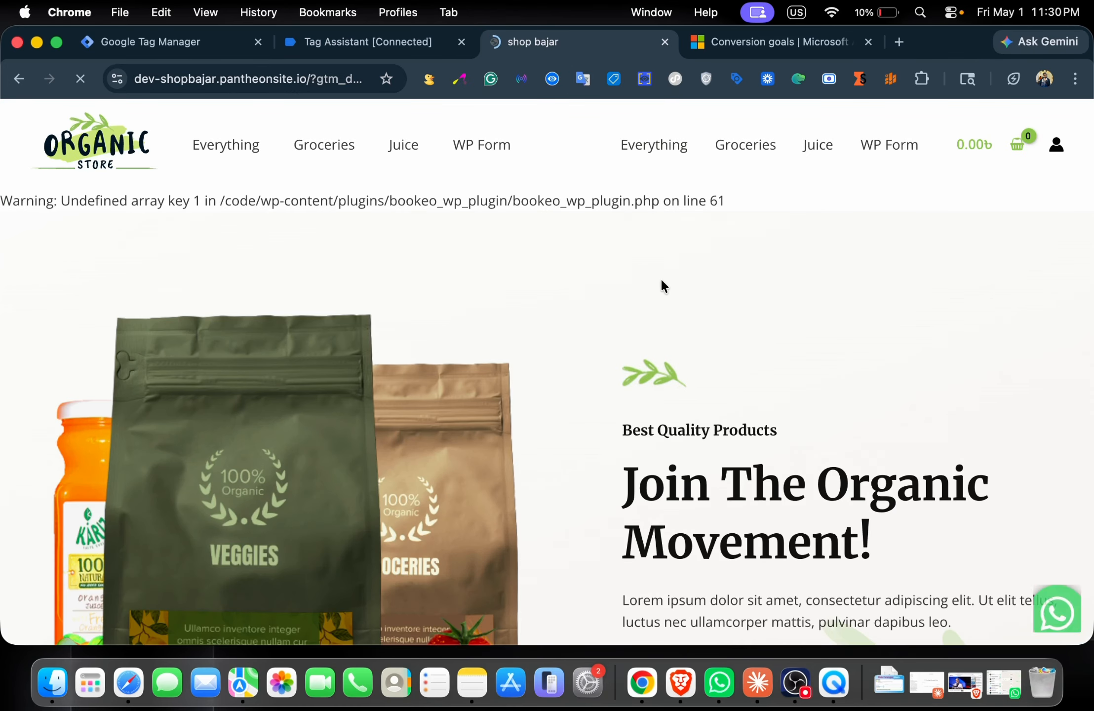
# Open the Handpicked Red Chillies product in the store and add one to the cart
pyautogui.scroll(-10, 661, 280)
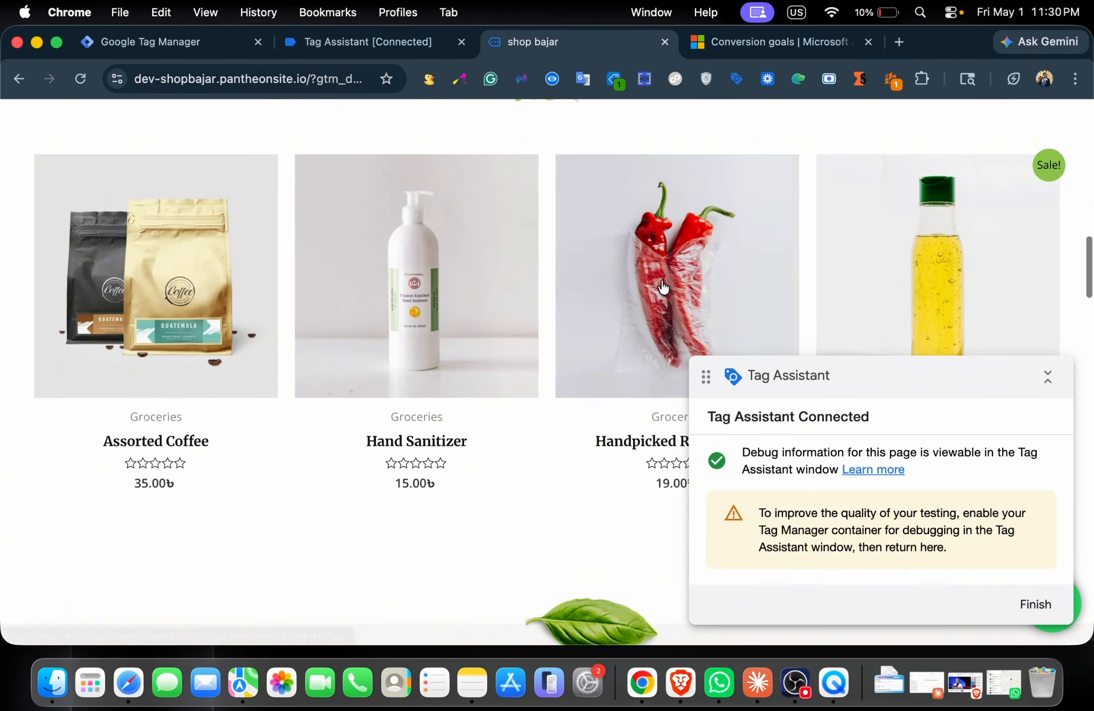
pyautogui.moveTo(852, 374); pyautogui.dragTo(361, 450)
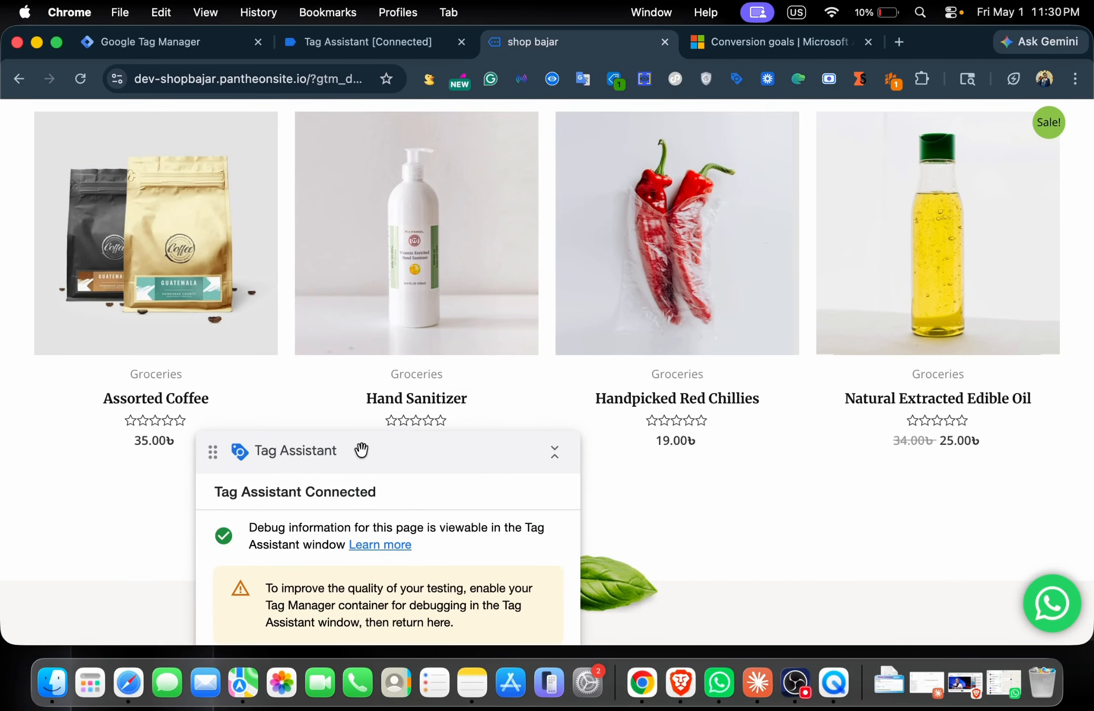
pyautogui.click(670, 251)
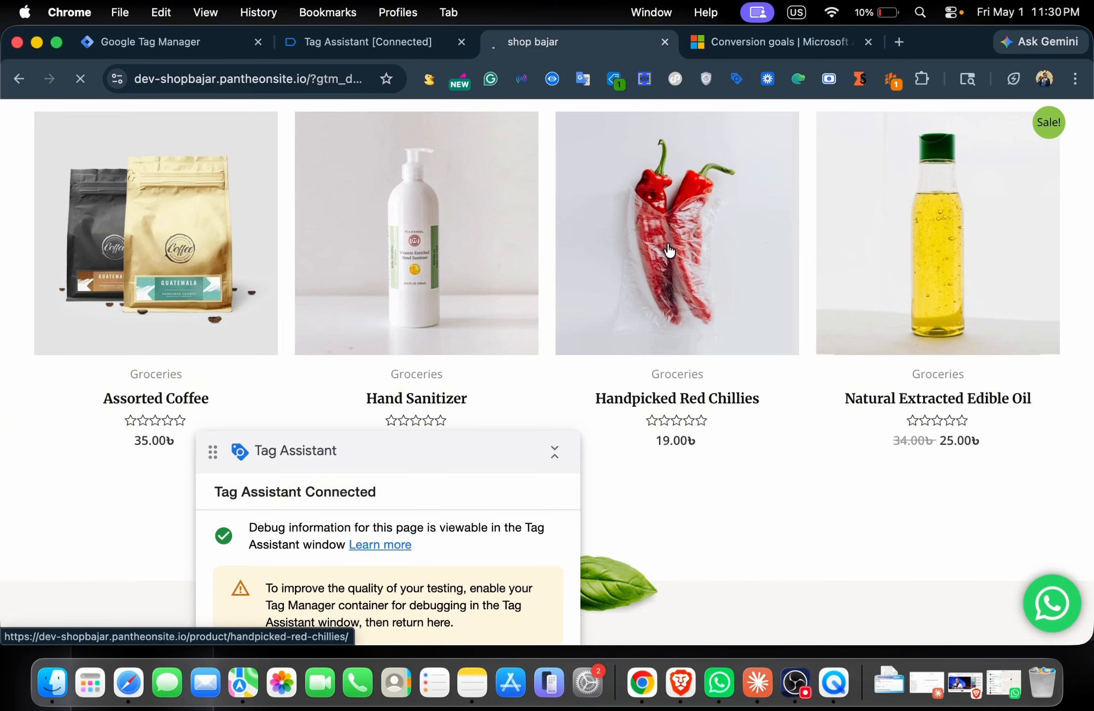
pyautogui.click(669, 251)
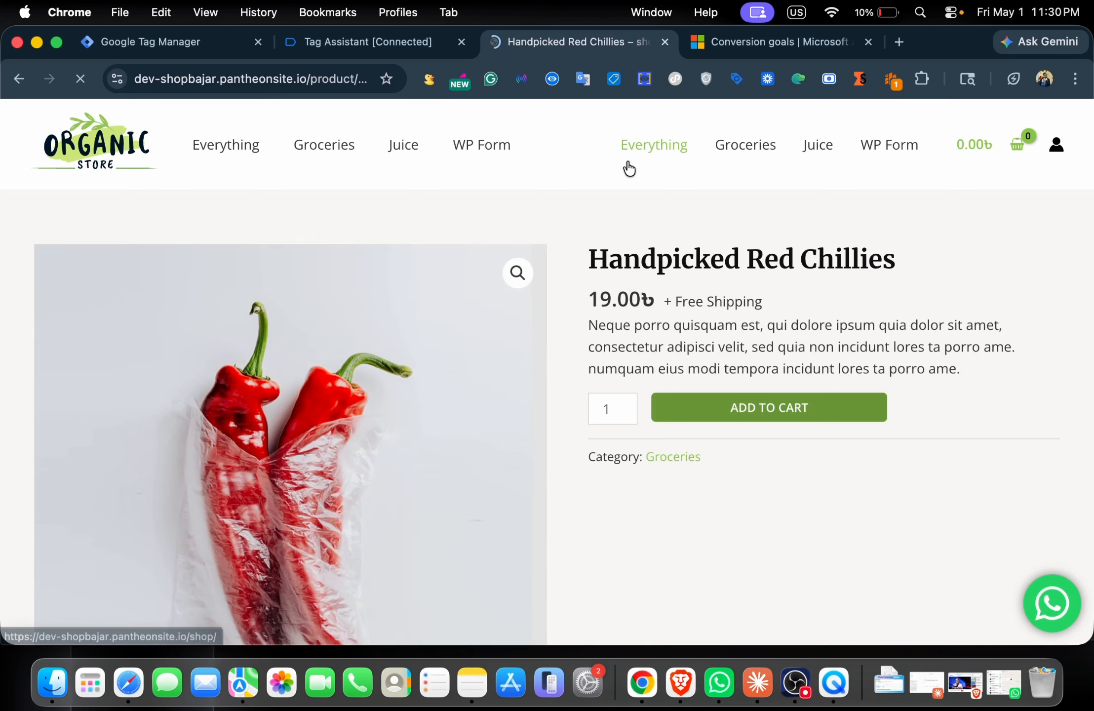
pyautogui.scroll(-1, 769, 298)
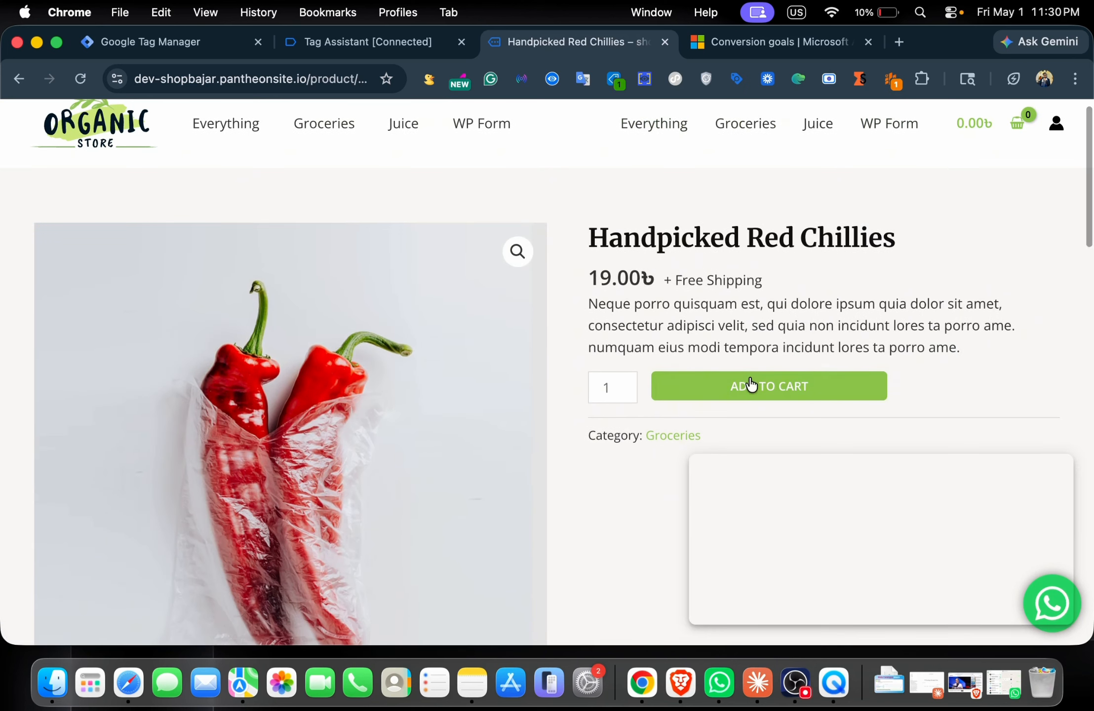
pyautogui.moveTo(747, 384); pyautogui.dragTo(182, 506)
pyautogui.click(727, 402)
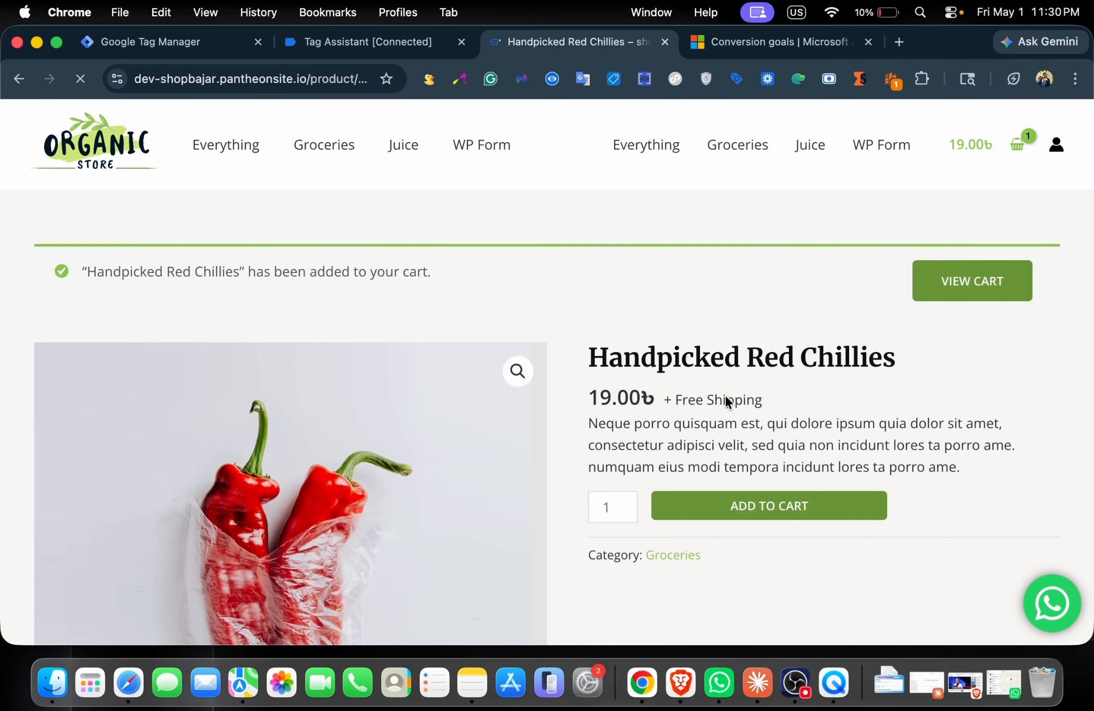
# Open the shopping cart, move the Tag Assistant pop-up out of the way, and proceed to checkout
pyautogui.scroll(-2, 859, 374)
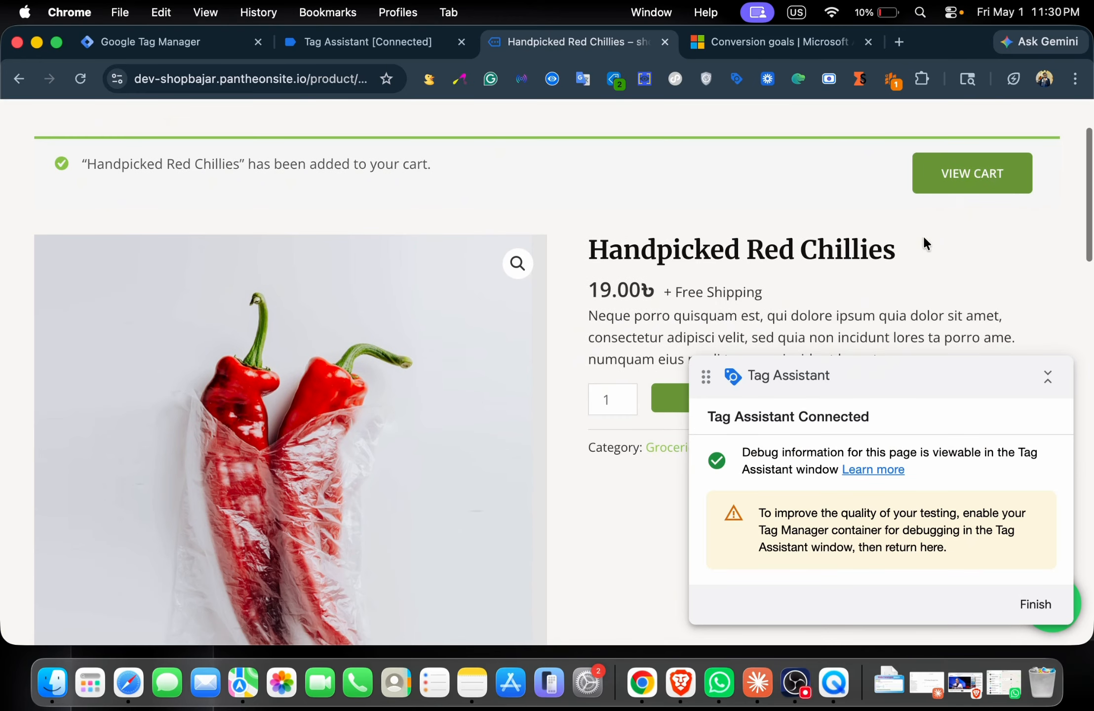
pyautogui.scroll(3, 922, 237)
pyautogui.click(1017, 145)
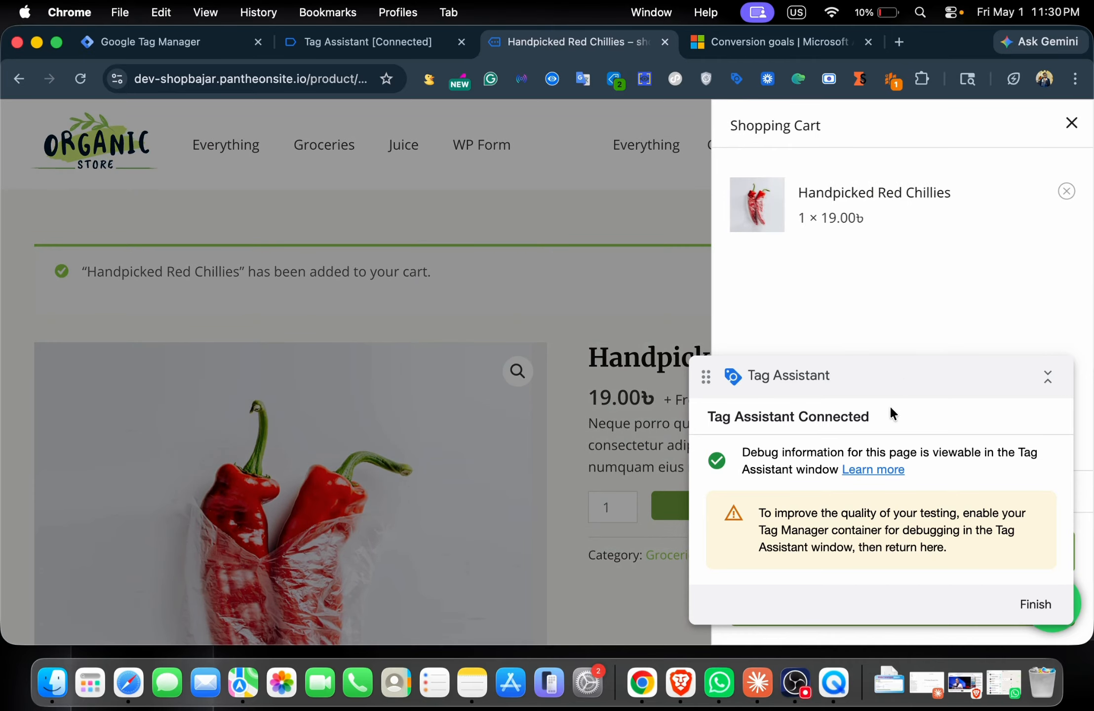
pyautogui.moveTo(871, 389); pyautogui.dragTo(214, 365)
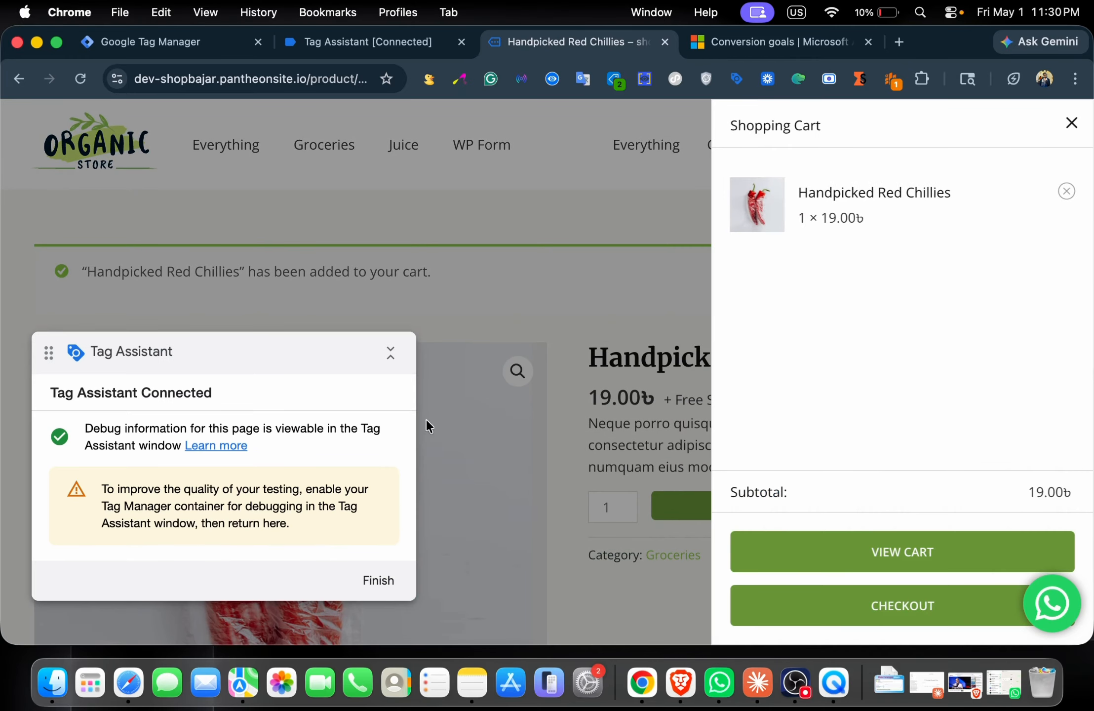
pyautogui.click(847, 612)
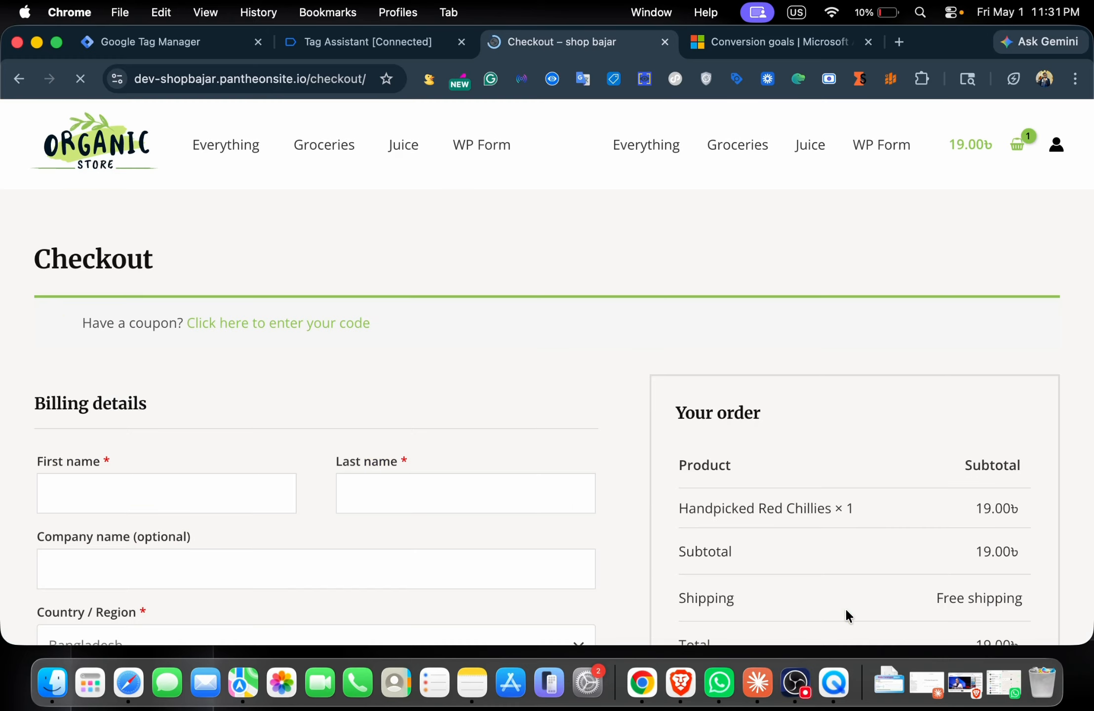
# Autofill the checkout billing details with the saved London test entry and review the filled fields
pyautogui.scroll(-3, 252, 356)
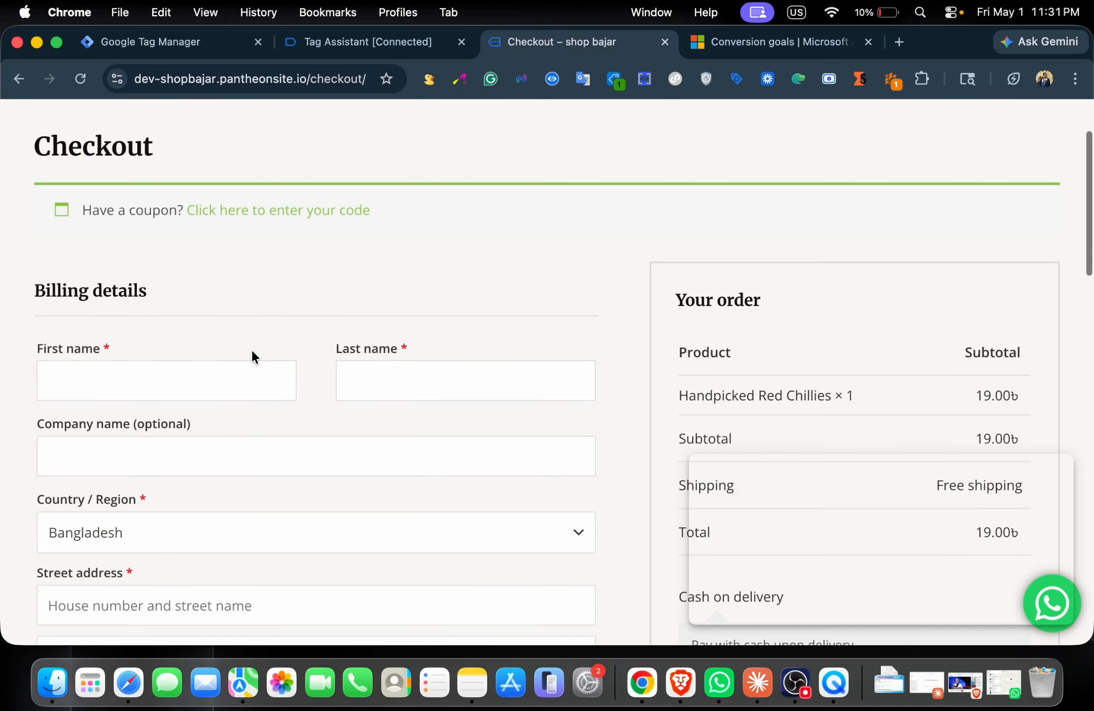
pyautogui.click(152, 386)
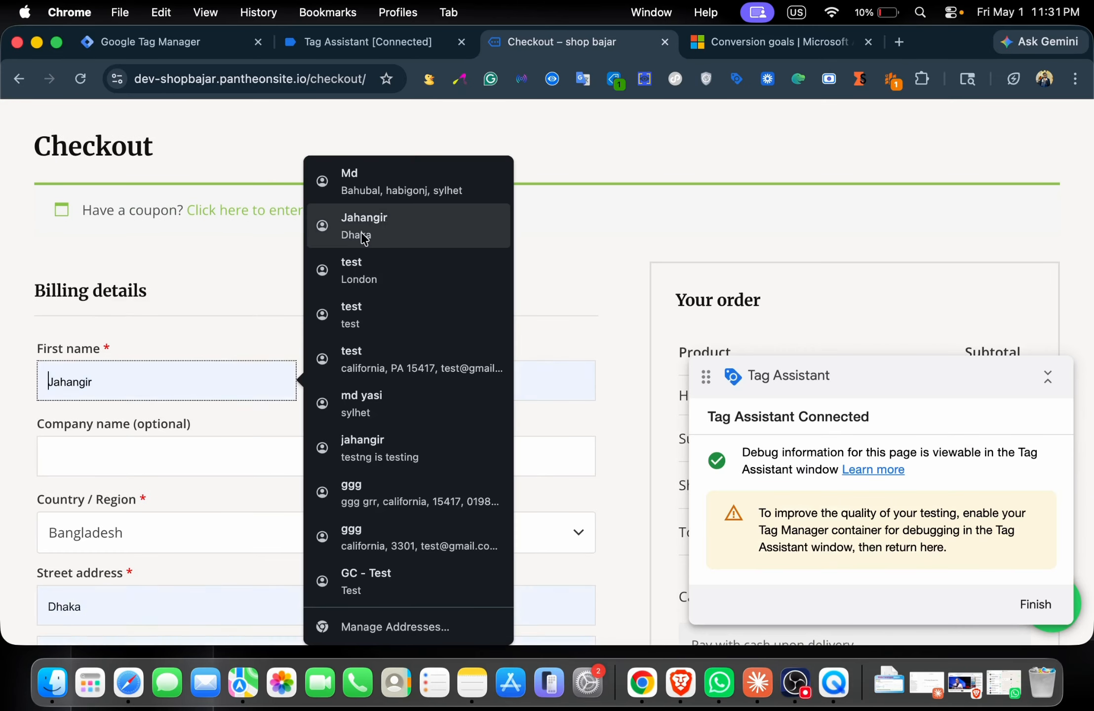
pyautogui.click(377, 270)
pyautogui.scroll(-10, 364, 354)
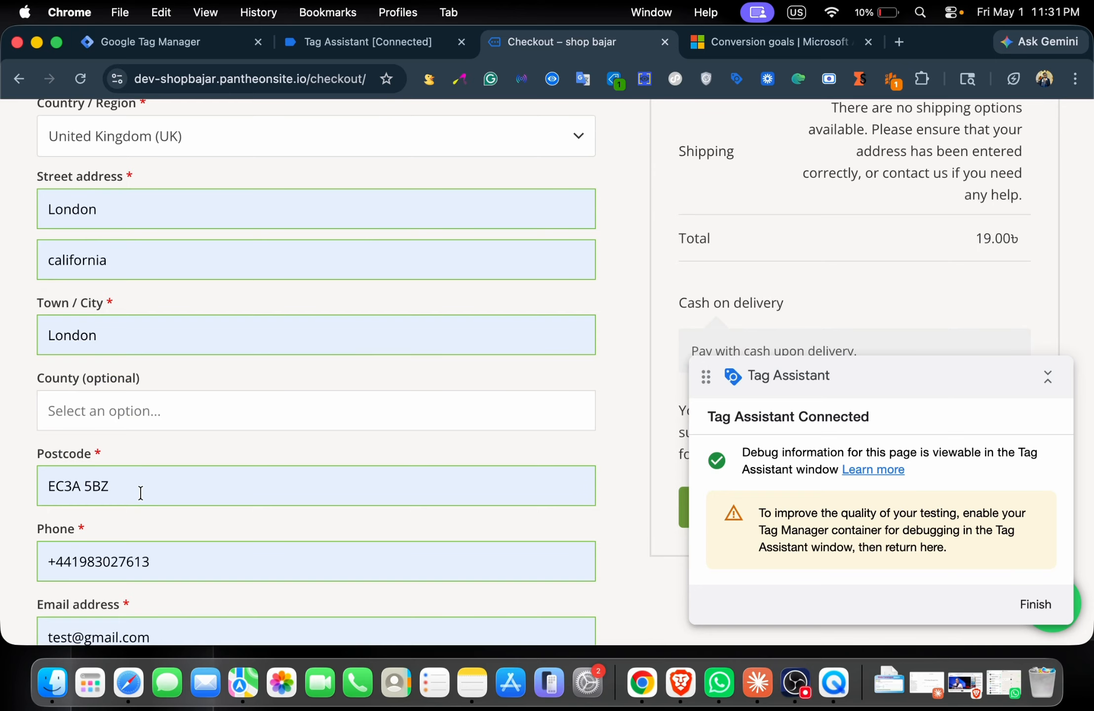
pyautogui.scroll(3, 146, 492)
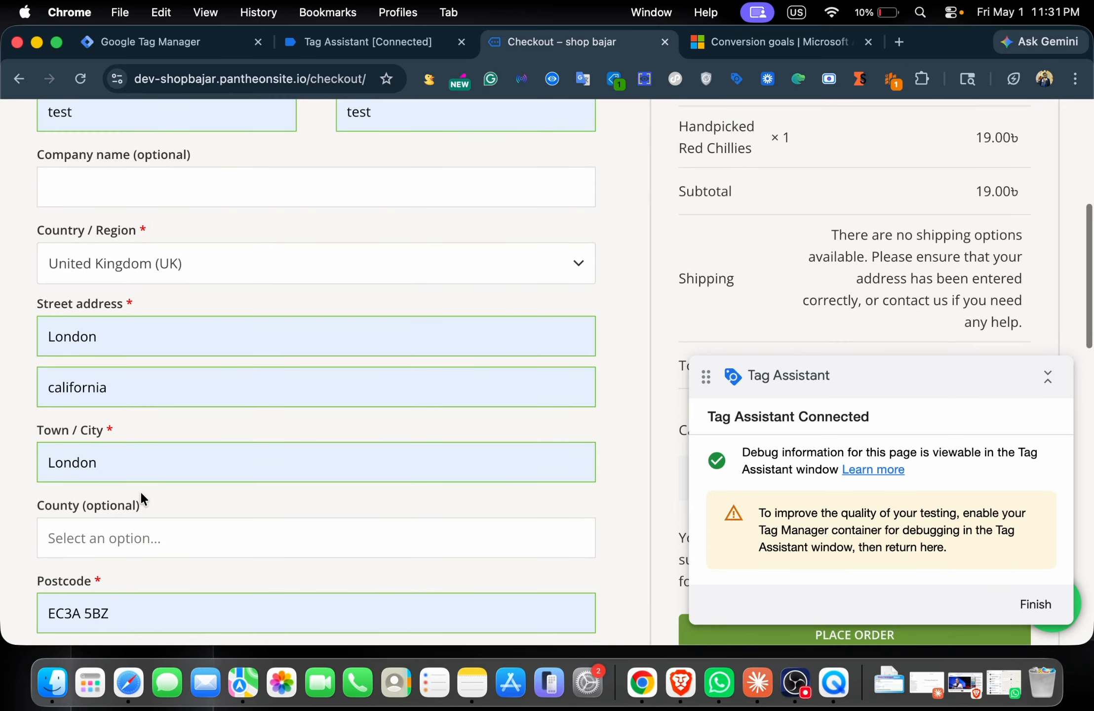
pyautogui.scroll(2, 449, 249)
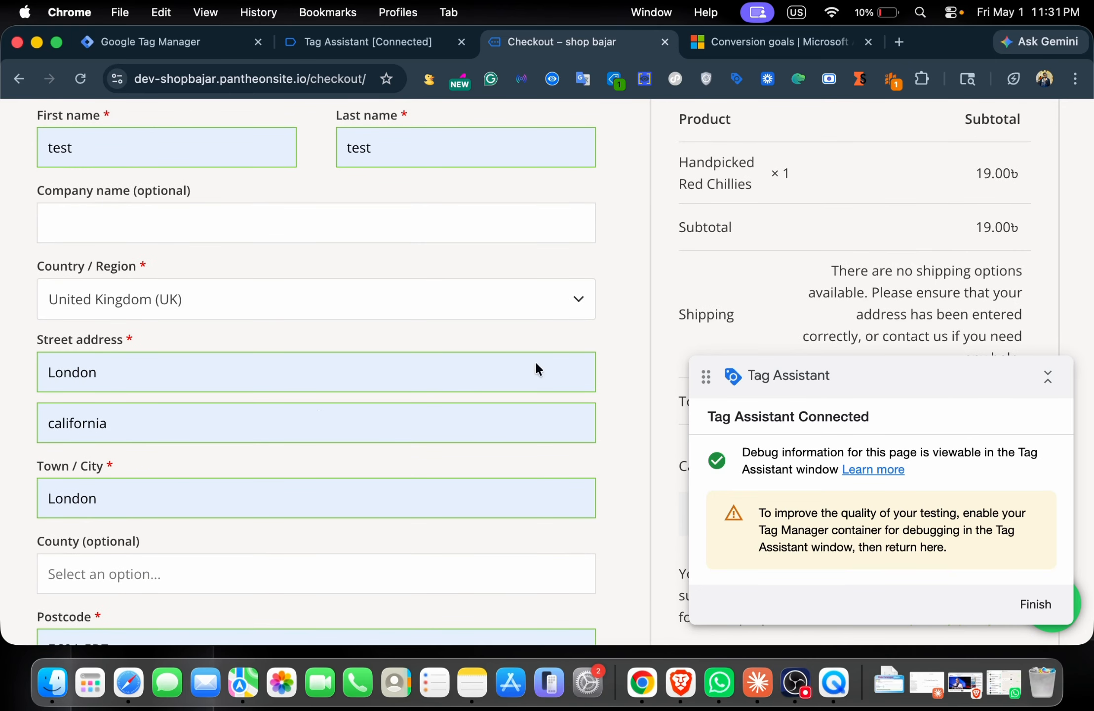
# Move the Tag Assistant pop-up clear of the order section and place the cash-on-delivery test order
pyautogui.scroll(-10, 249, 420)
pyautogui.moveTo(864, 390); pyautogui.dragTo(152, 424)
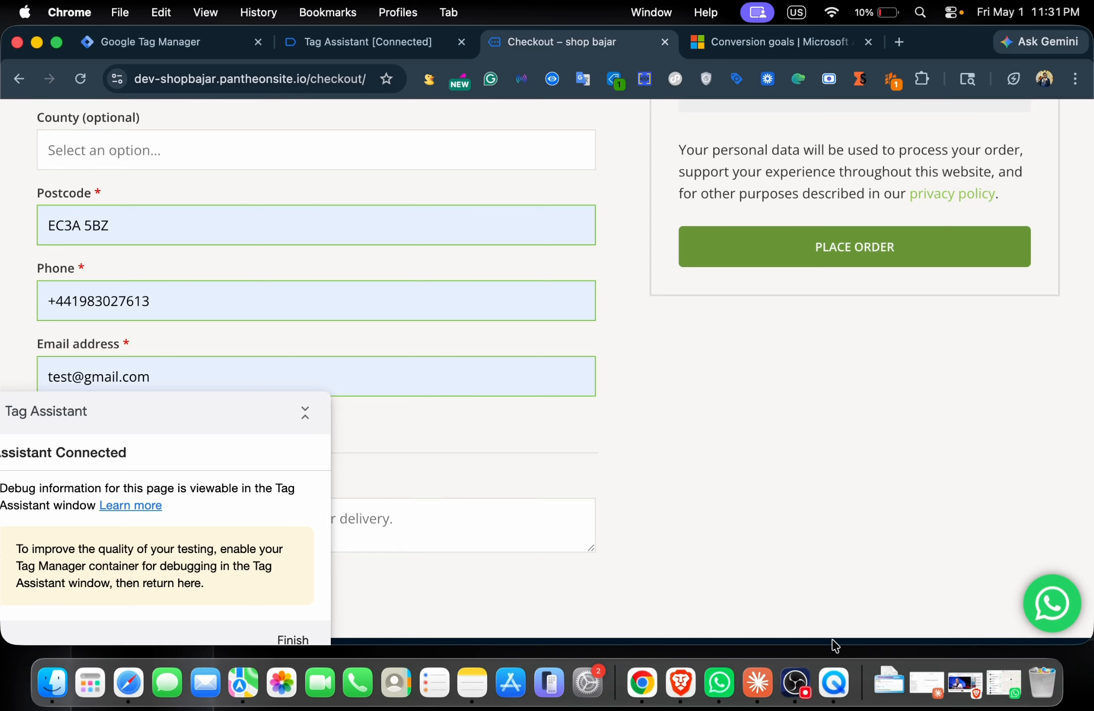
pyautogui.click(790, 676)
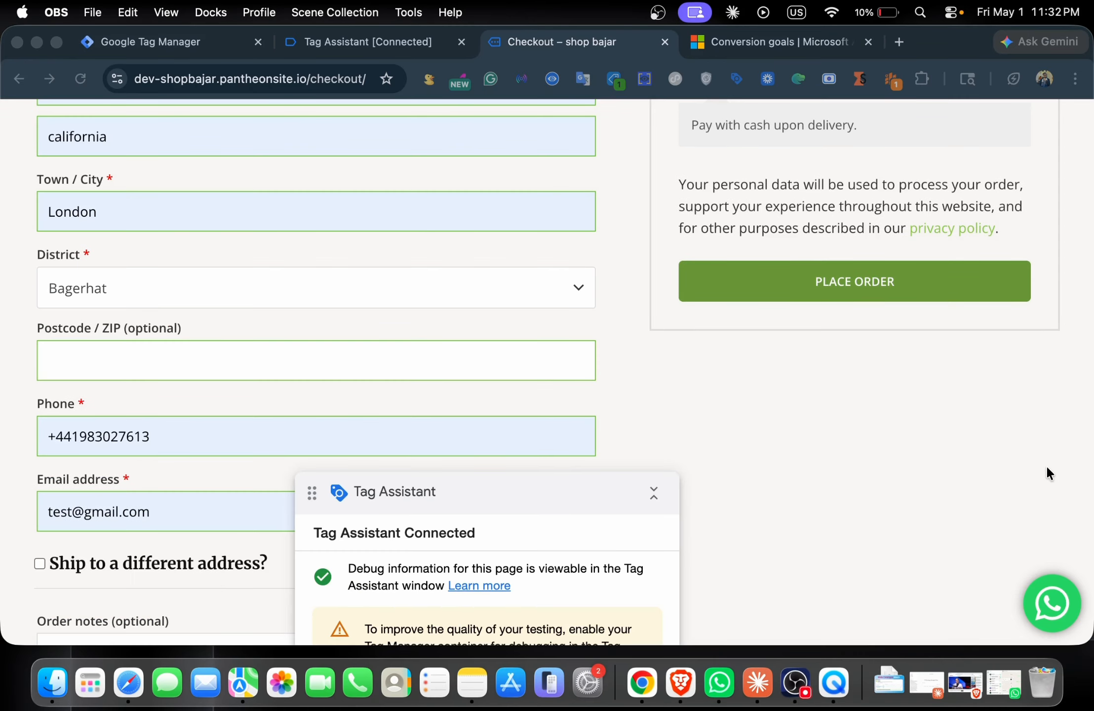
pyautogui.click(1081, 482)
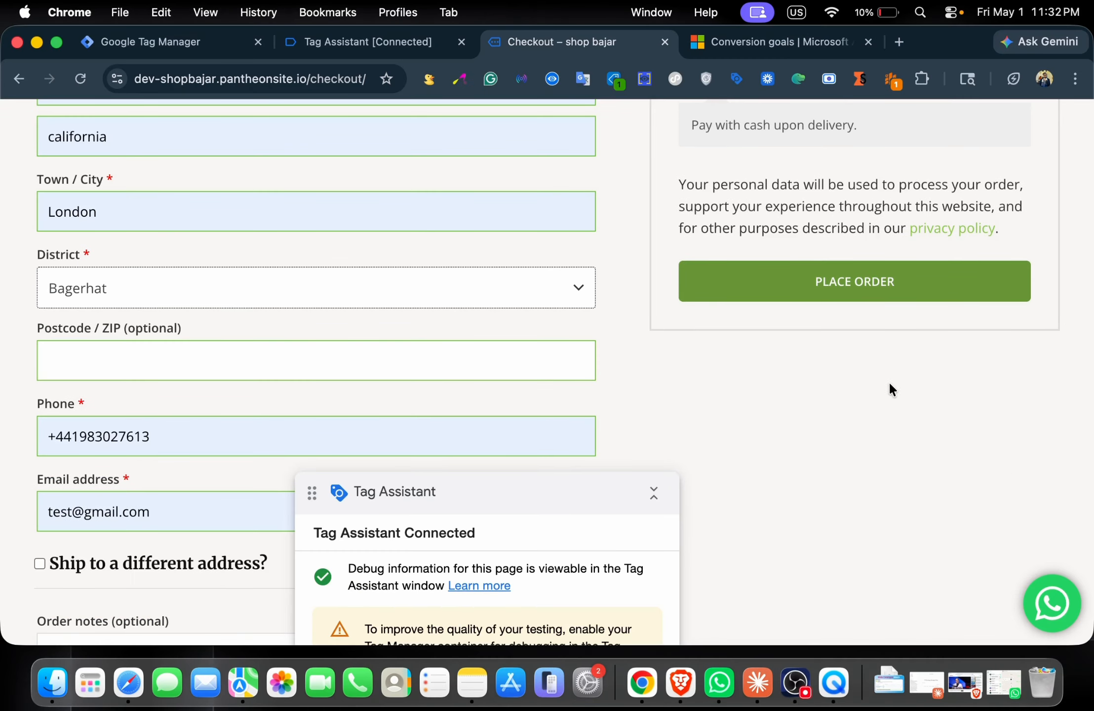
pyautogui.click(854, 291)
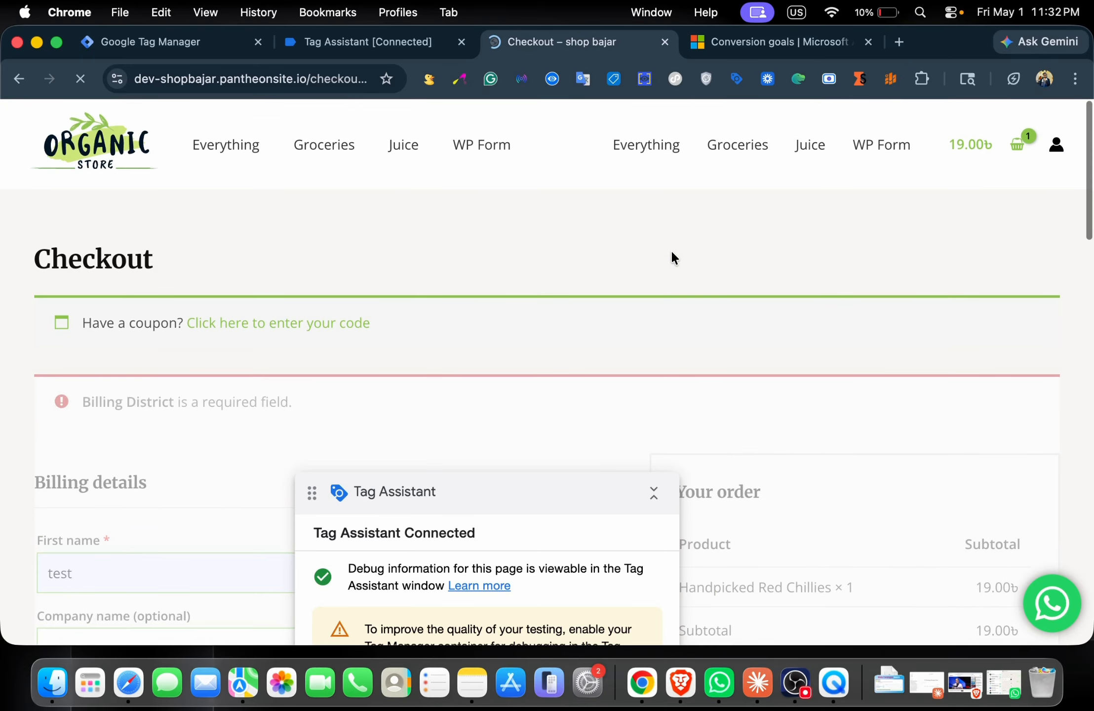
# Review the order confirmation, and inspect the Bing Ads - Purchase tag's details under the purchase event in Tag Assistant
pyautogui.scroll(-5, 671, 253)
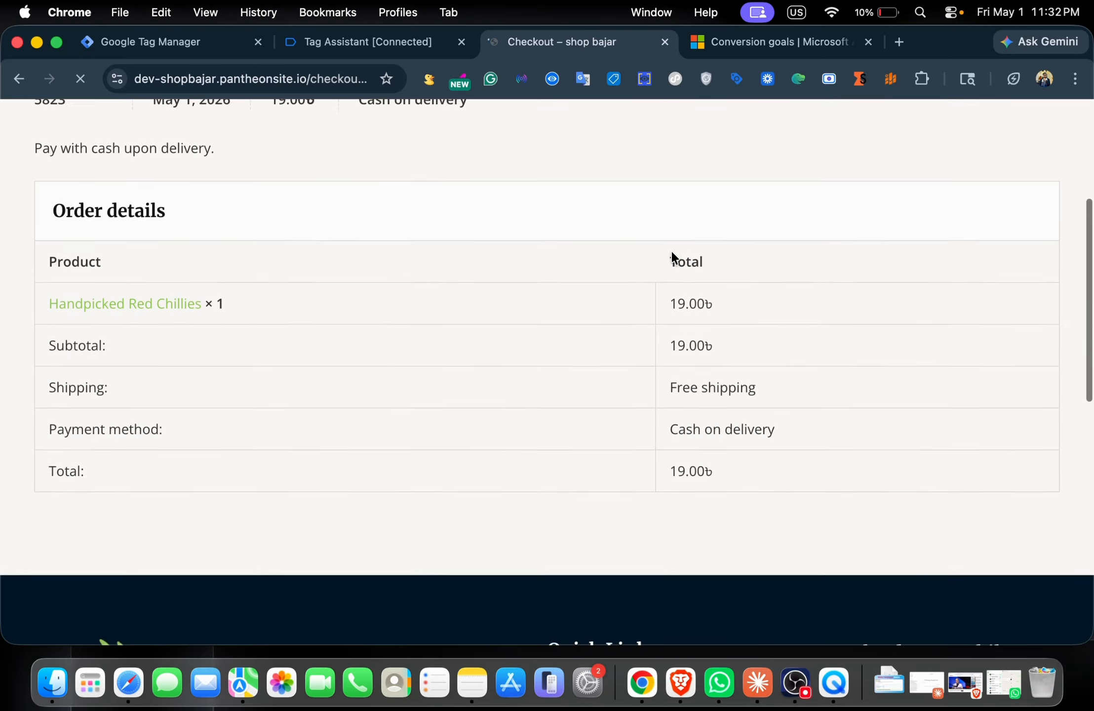
pyautogui.scroll(5, 672, 252)
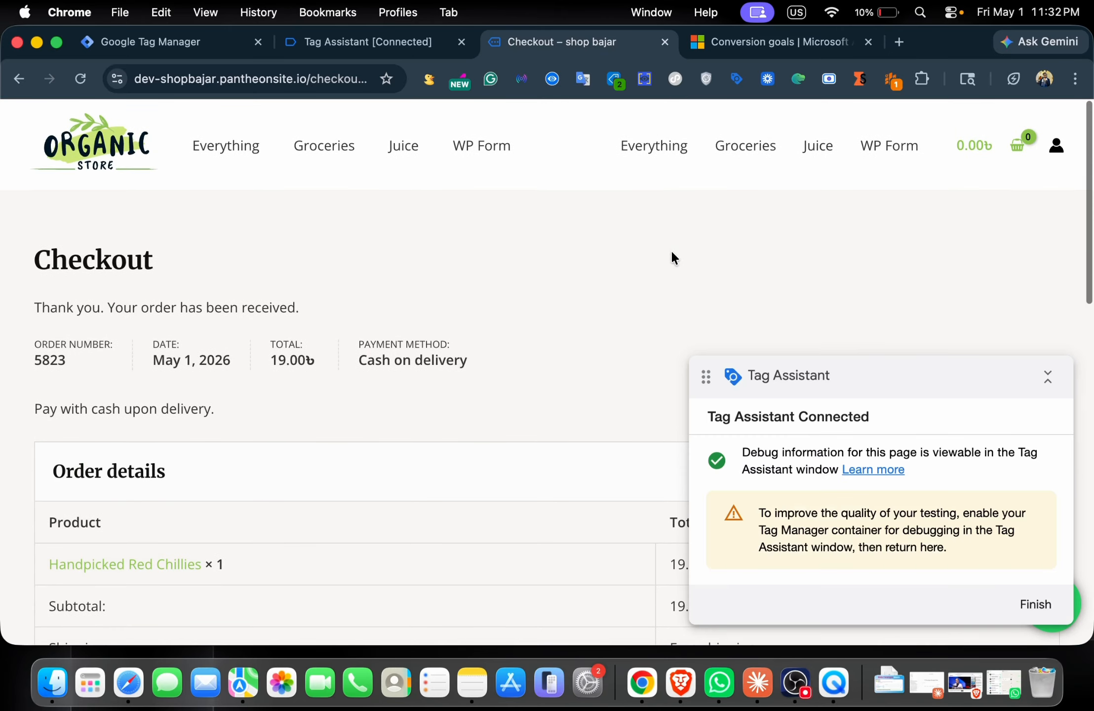
pyautogui.click(417, 50)
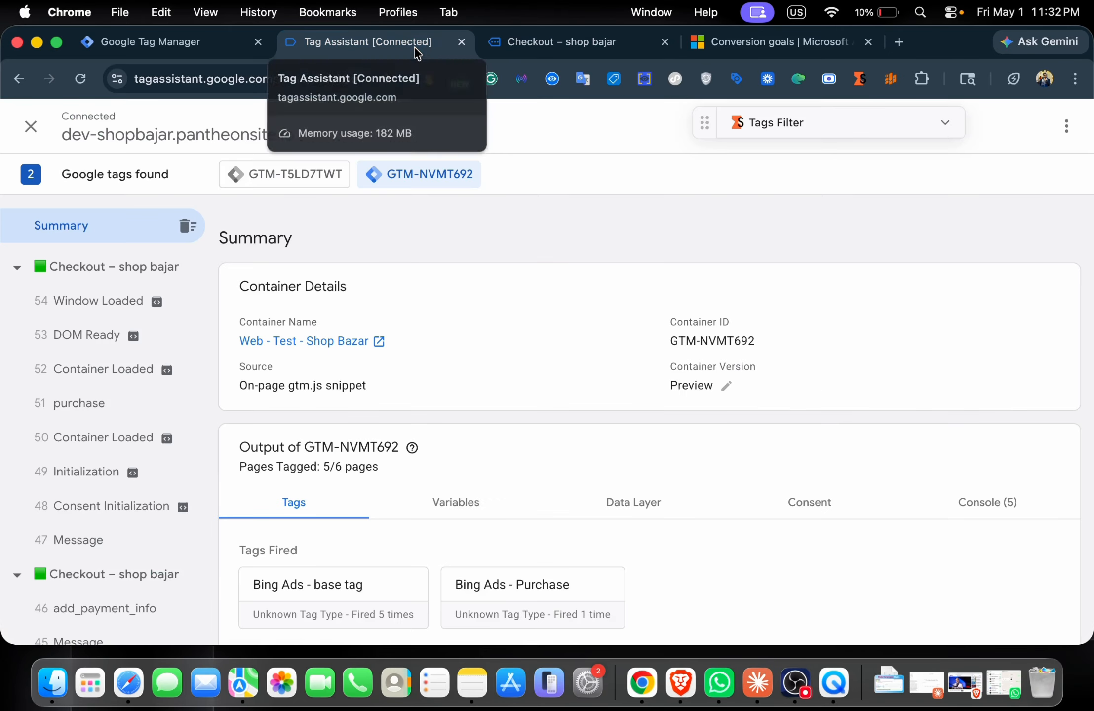
pyautogui.click(81, 410)
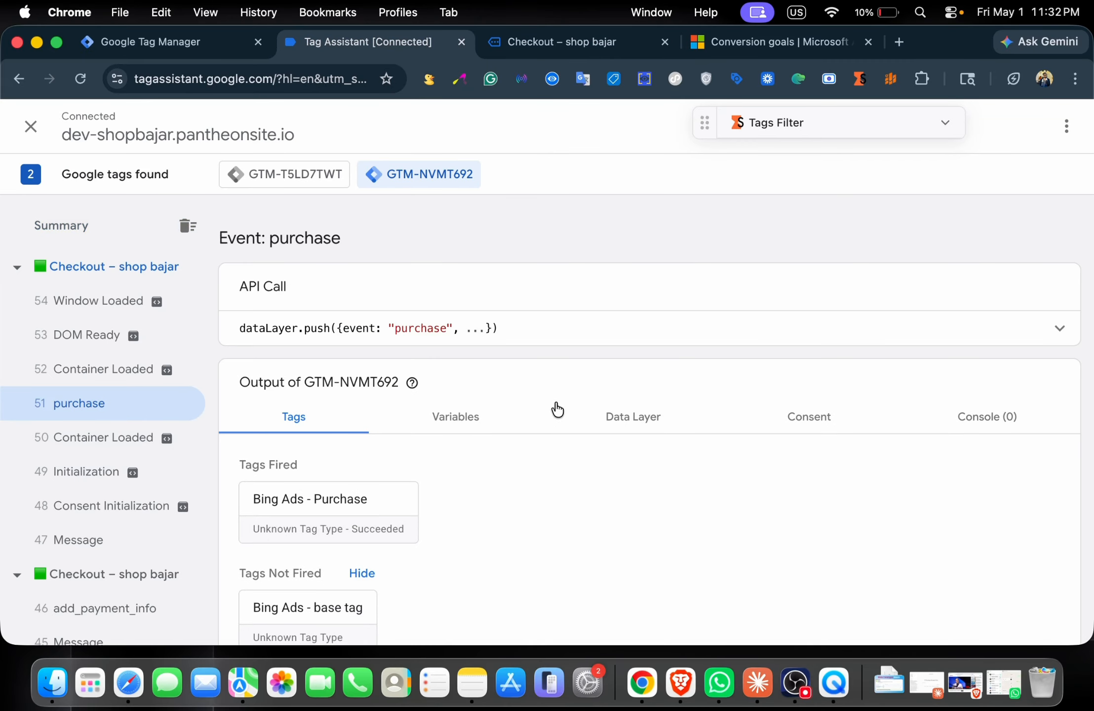
pyautogui.click(355, 509)
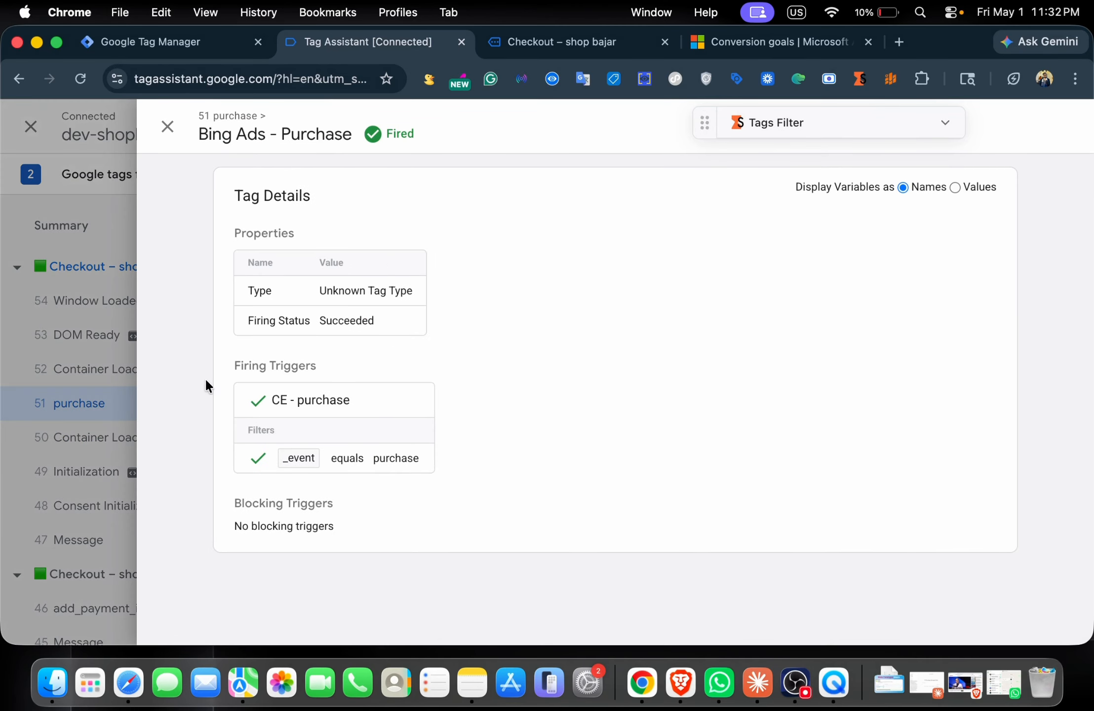
pyautogui.click(125, 378)
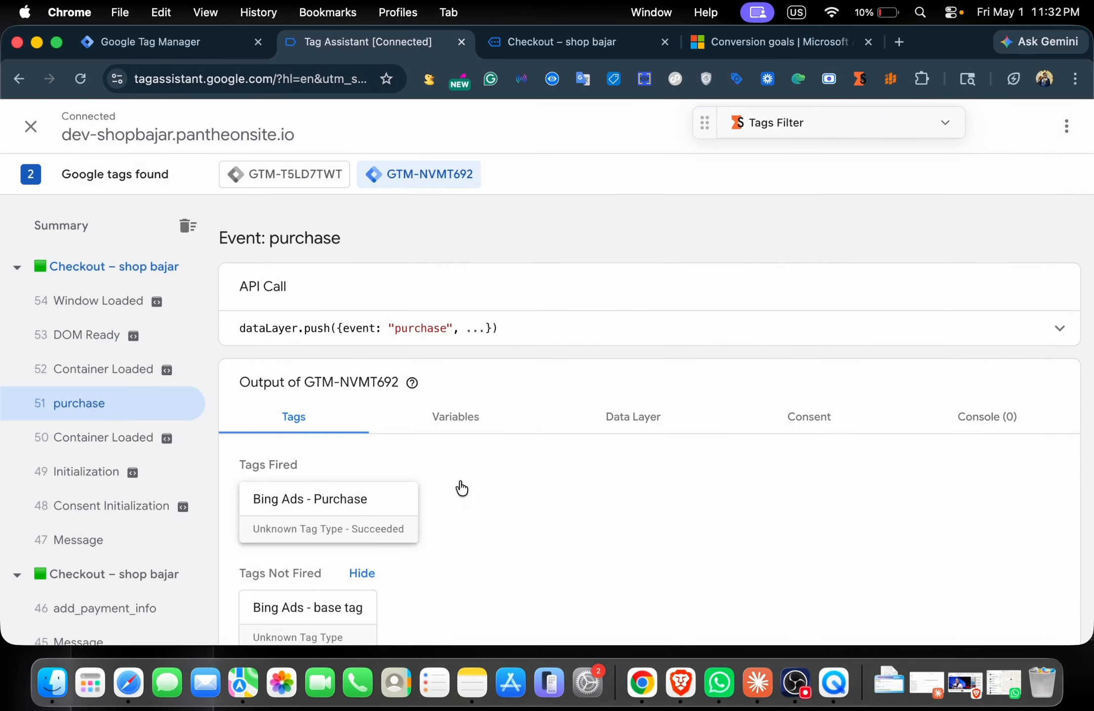
# Open the UET Tag Helper on the order confirmation page and expand the parameter details of its recorded events
pyautogui.click(577, 44)
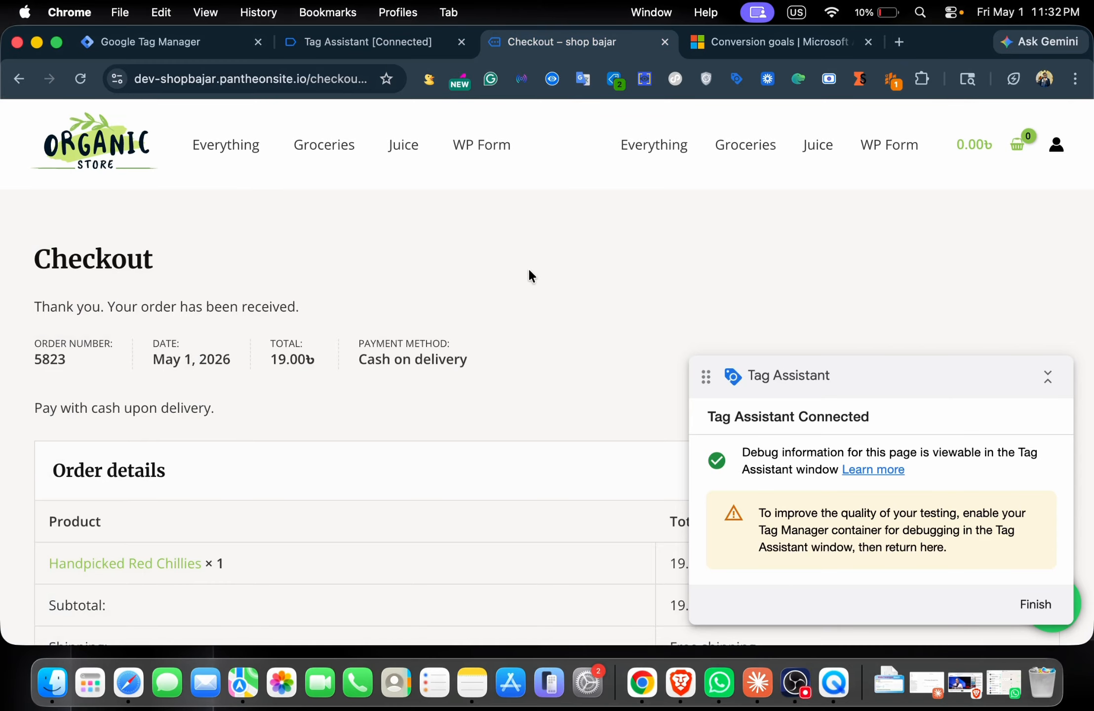
pyautogui.scroll(-2, 528, 271)
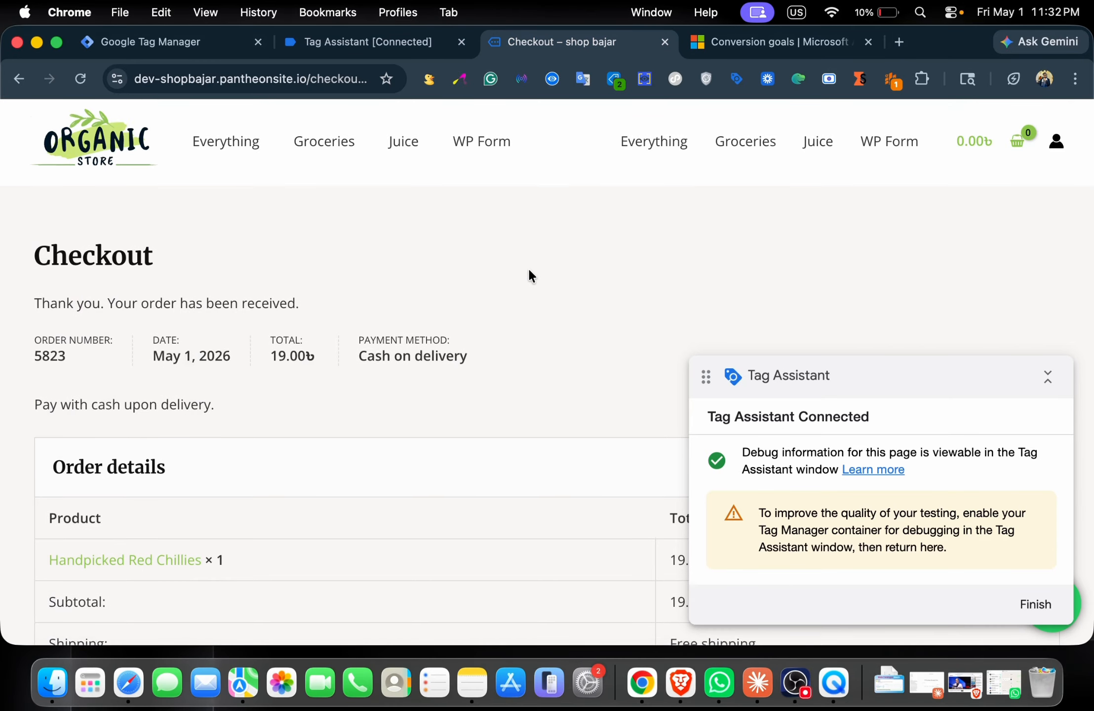
pyautogui.click(615, 80)
pyautogui.scroll(-3, 313, 368)
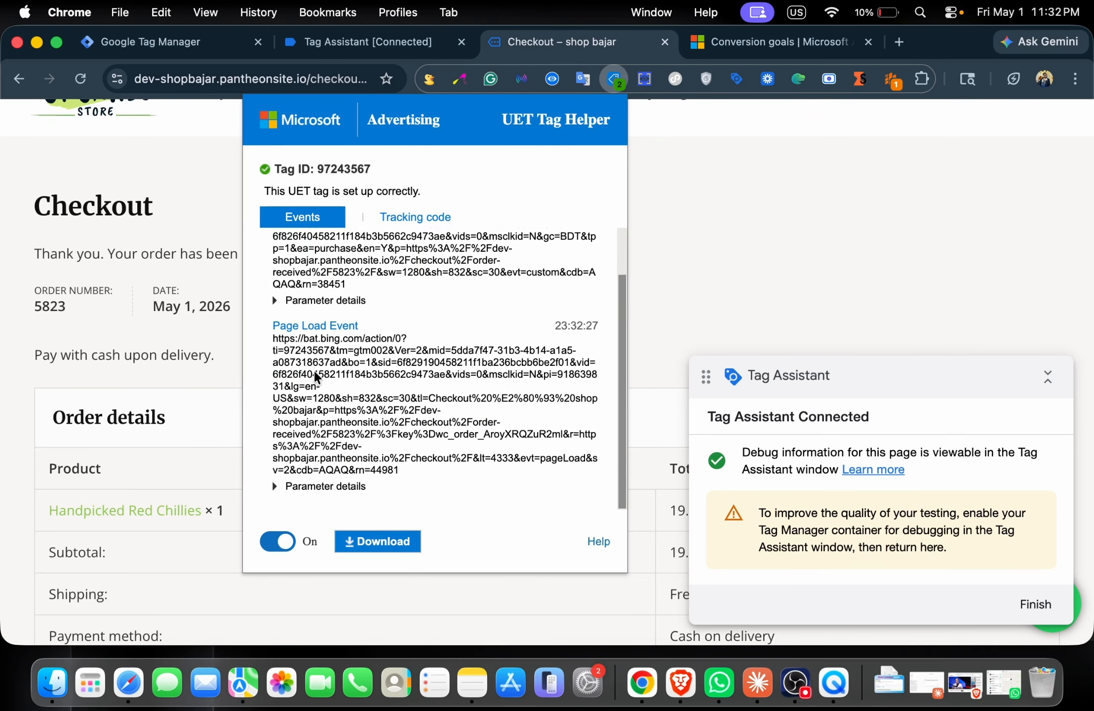
pyautogui.click(314, 326)
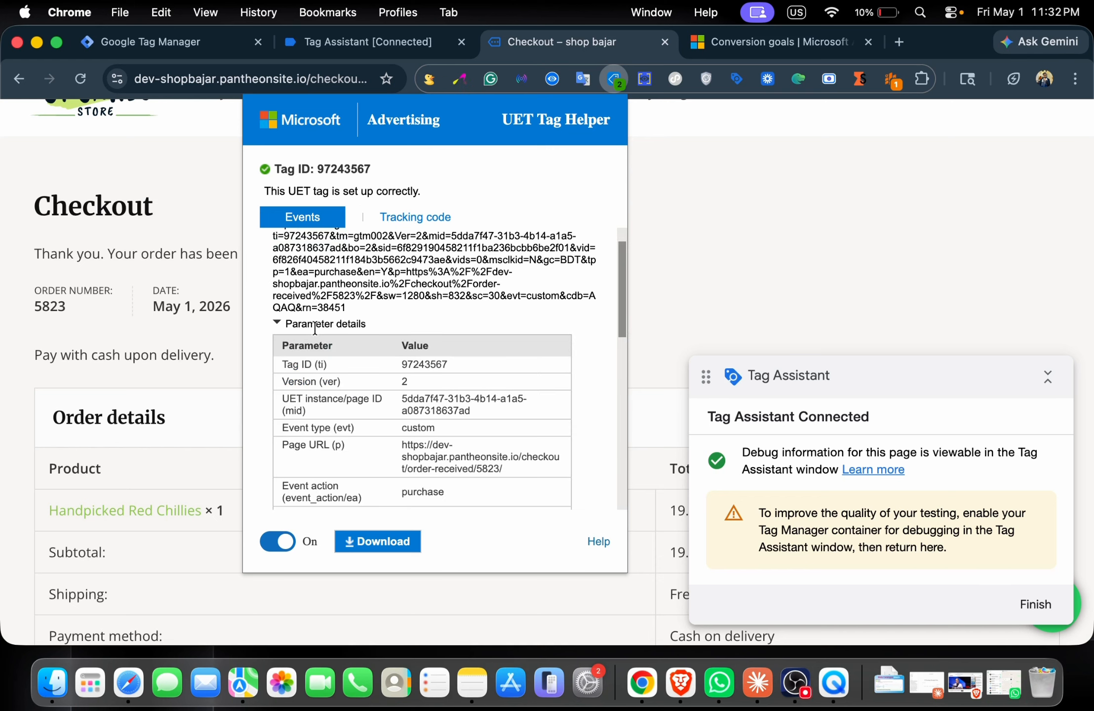
# Examine the custom event's parameters in the UET Tag Helper, checking the tag ID, event action, currency and revenue
pyautogui.scroll(2, 316, 327)
pyautogui.scroll(-5, 316, 327)
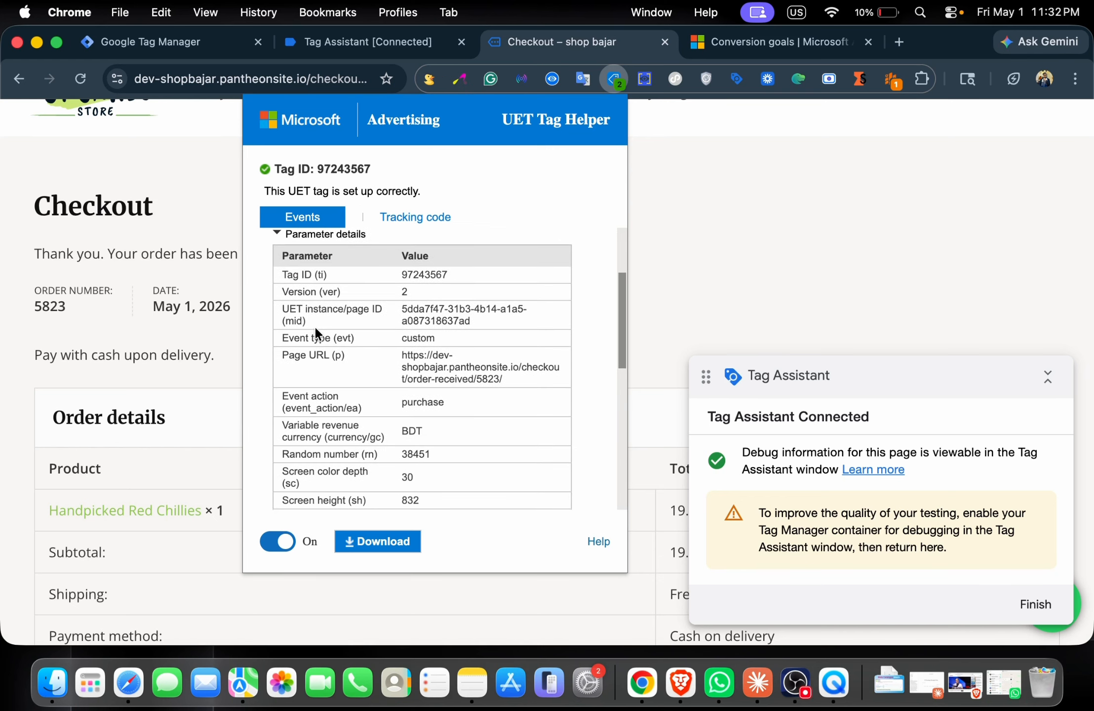
pyautogui.scroll(5, 344, 373)
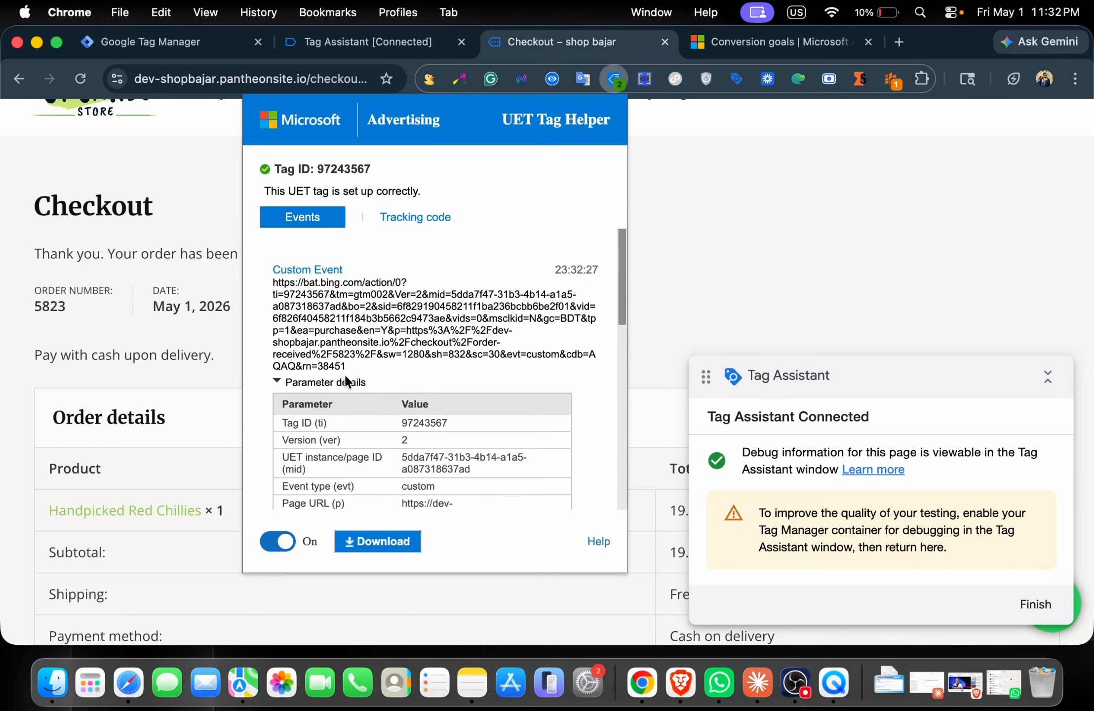
pyautogui.scroll(-4, 368, 437)
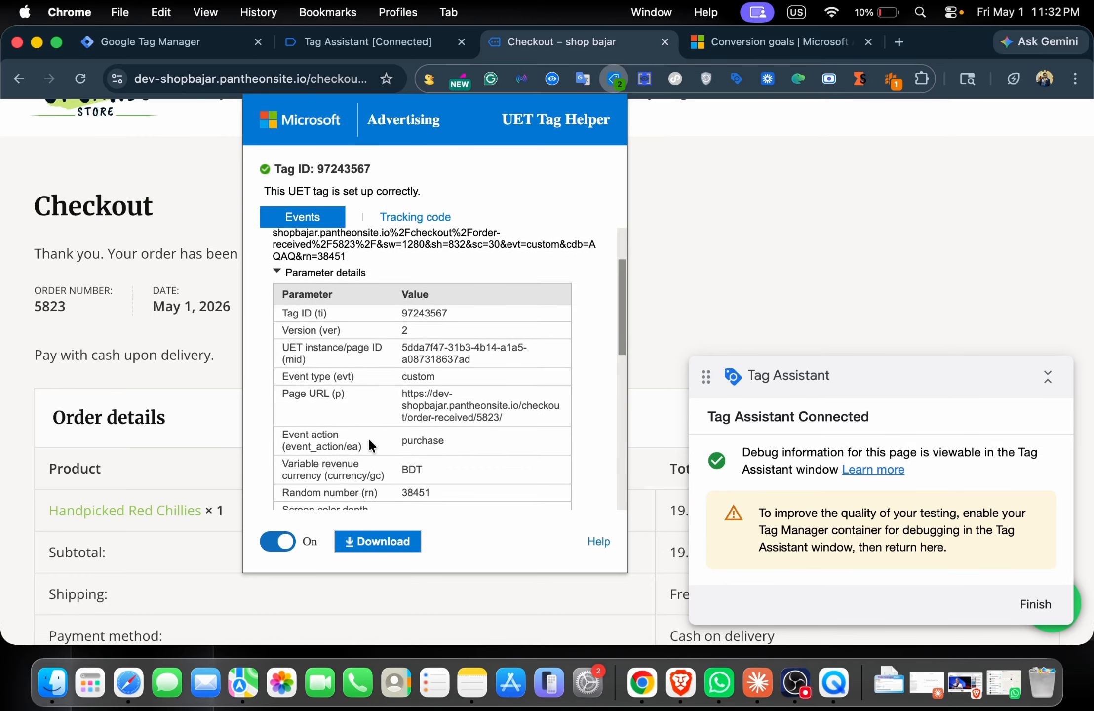
pyautogui.scroll(-2, 360, 425)
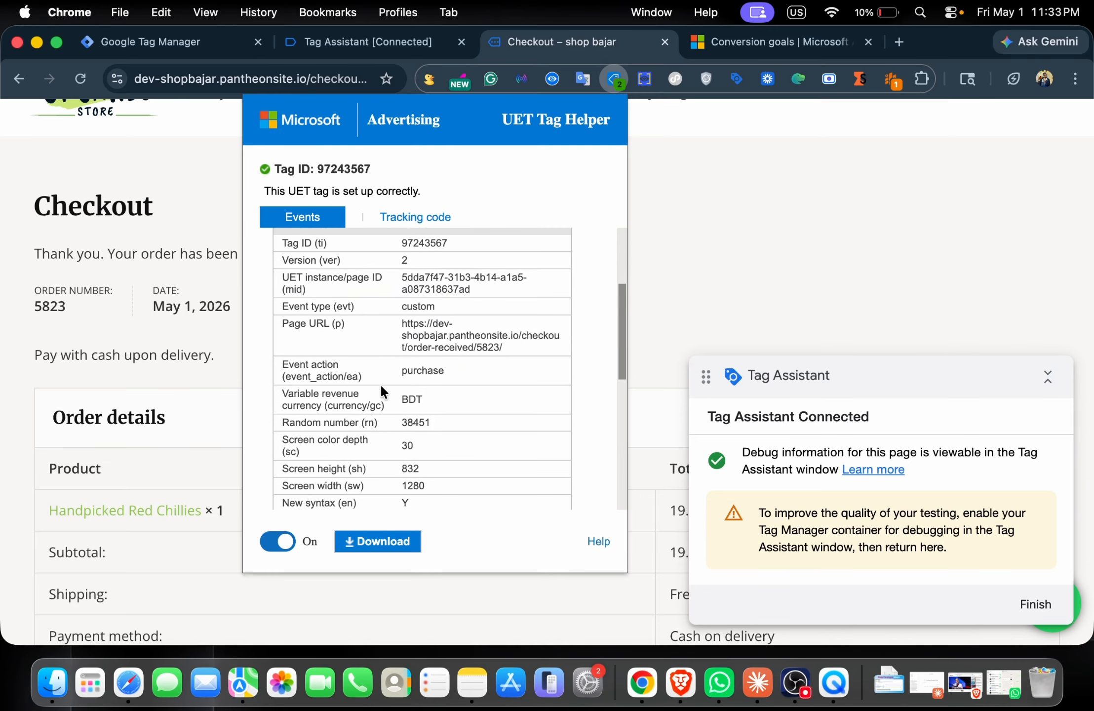
pyautogui.scroll(-1, 383, 393)
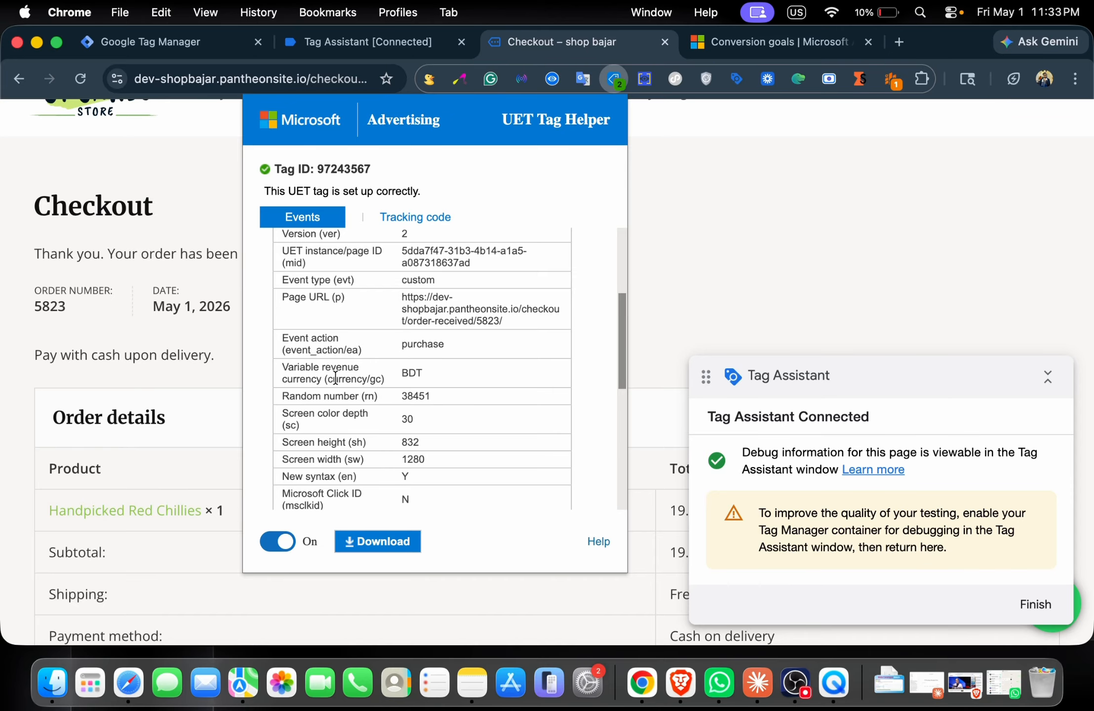
pyautogui.scroll(-3, 360, 426)
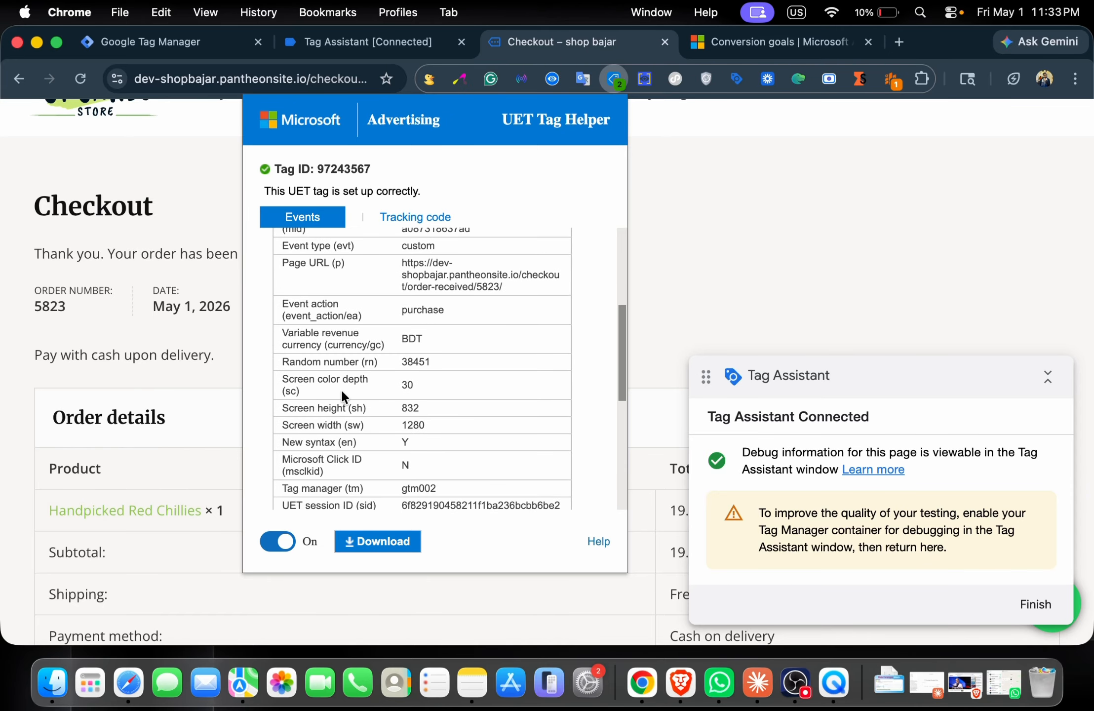
pyautogui.scroll(-4, 344, 397)
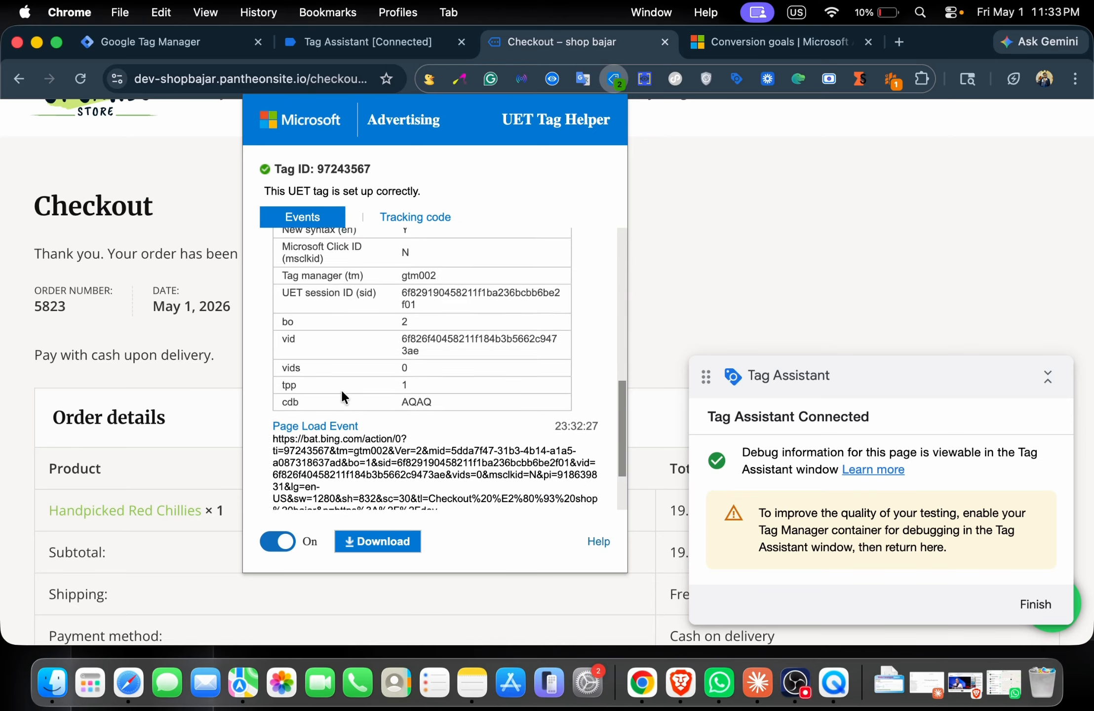
pyautogui.scroll(10, 342, 395)
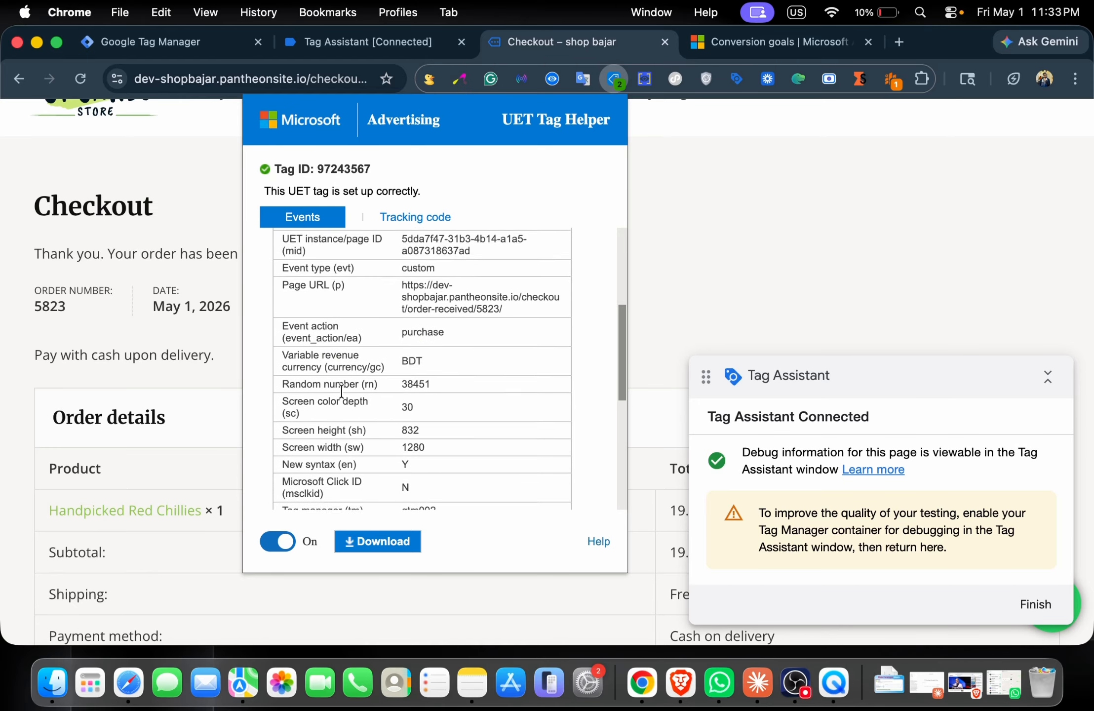
pyautogui.scroll(-4, 342, 392)
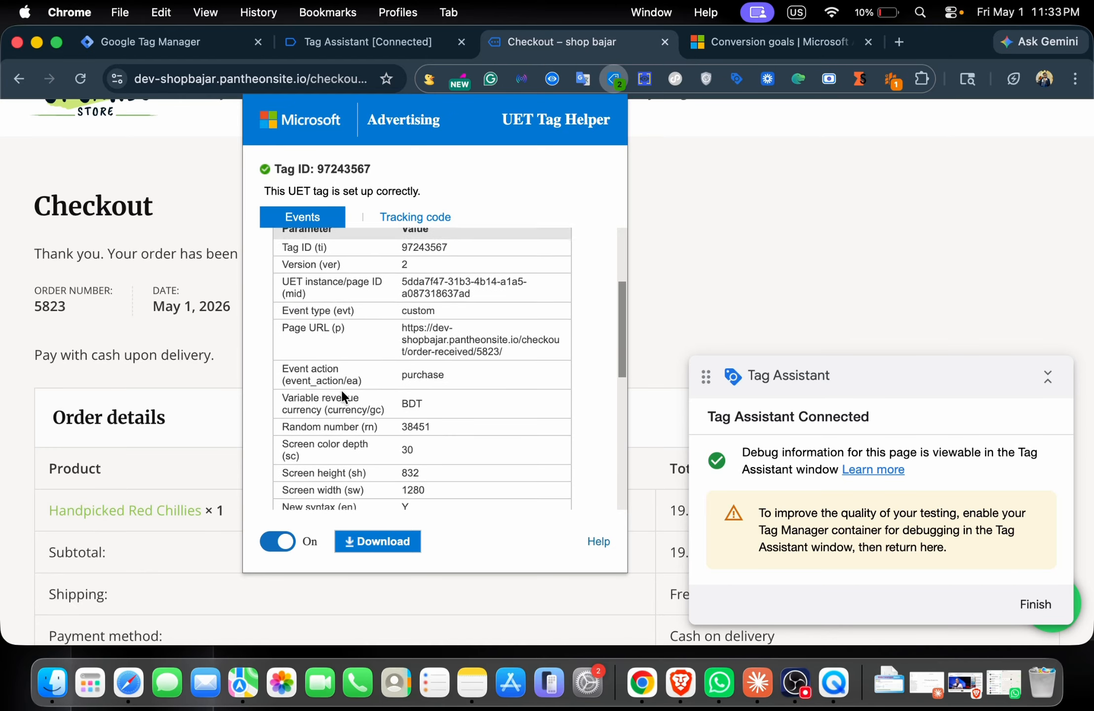
pyautogui.scroll(-5, 342, 395)
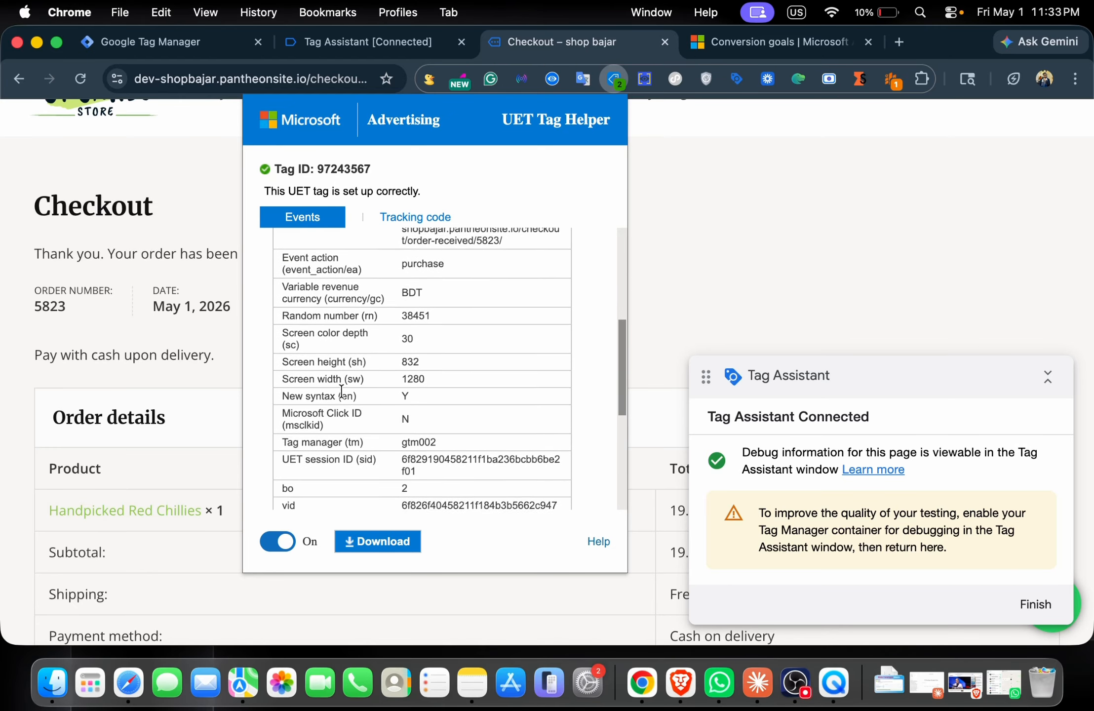
pyautogui.scroll(-4, 407, 453)
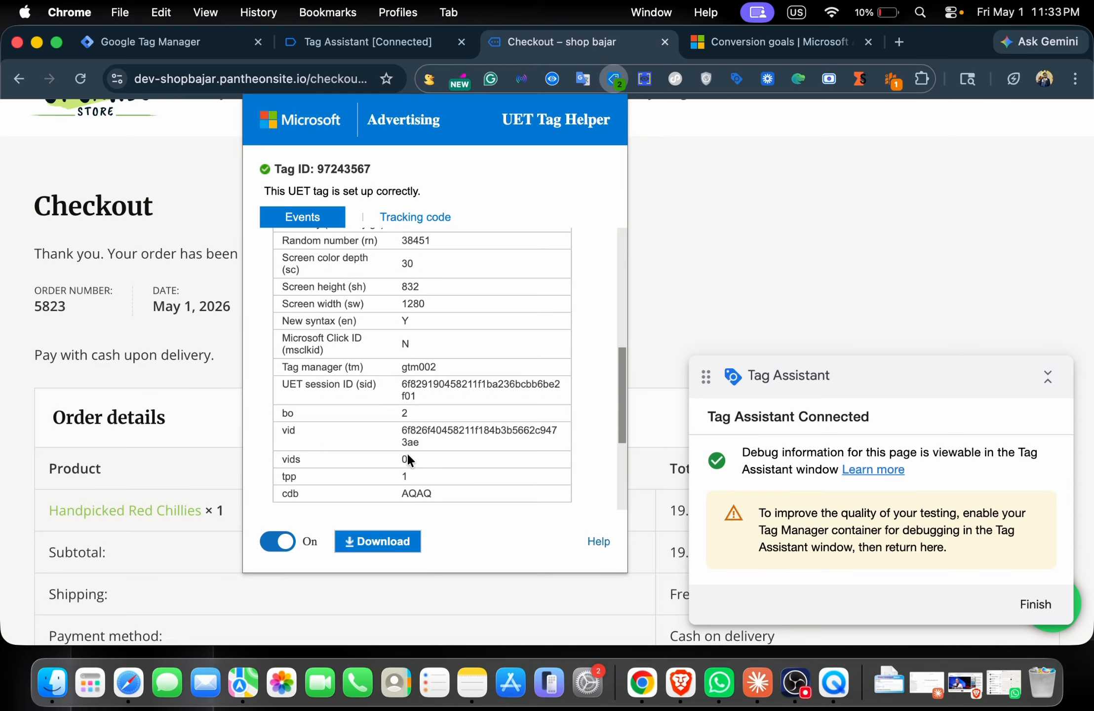
# Compare the Page Load Event's parameters with the custom event's, and close the UET Tag Helper
pyautogui.scroll(-6, 406, 453)
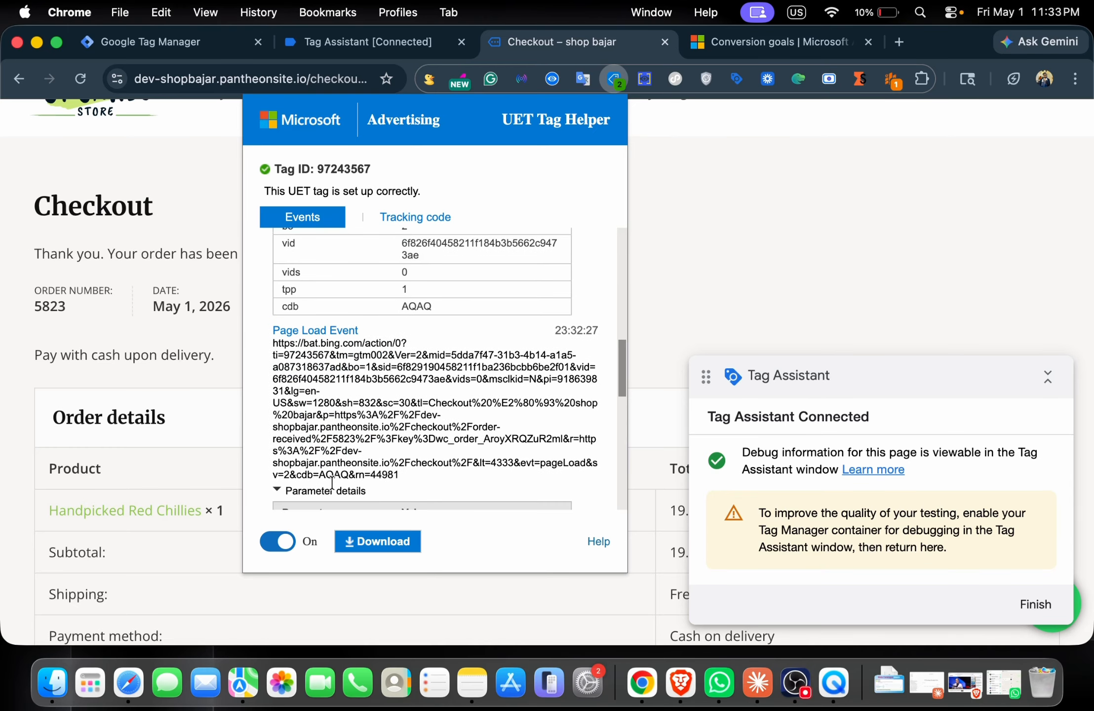
pyautogui.scroll(-10, 353, 450)
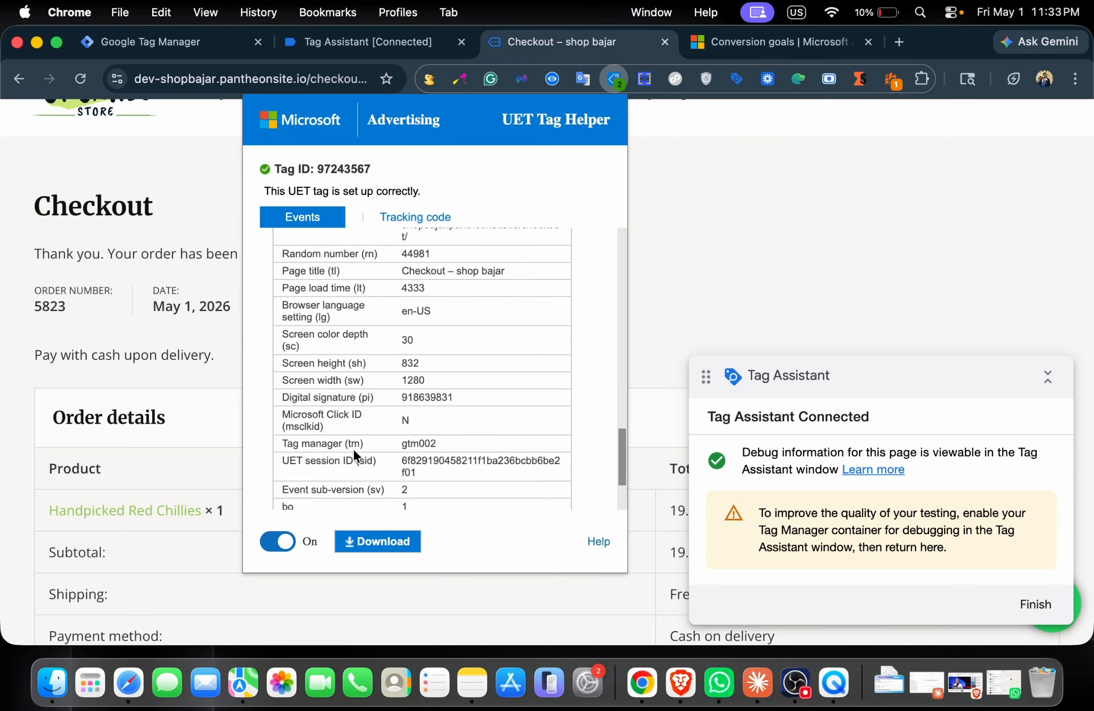
pyautogui.scroll(8, 355, 455)
pyautogui.scroll(12, 354, 456)
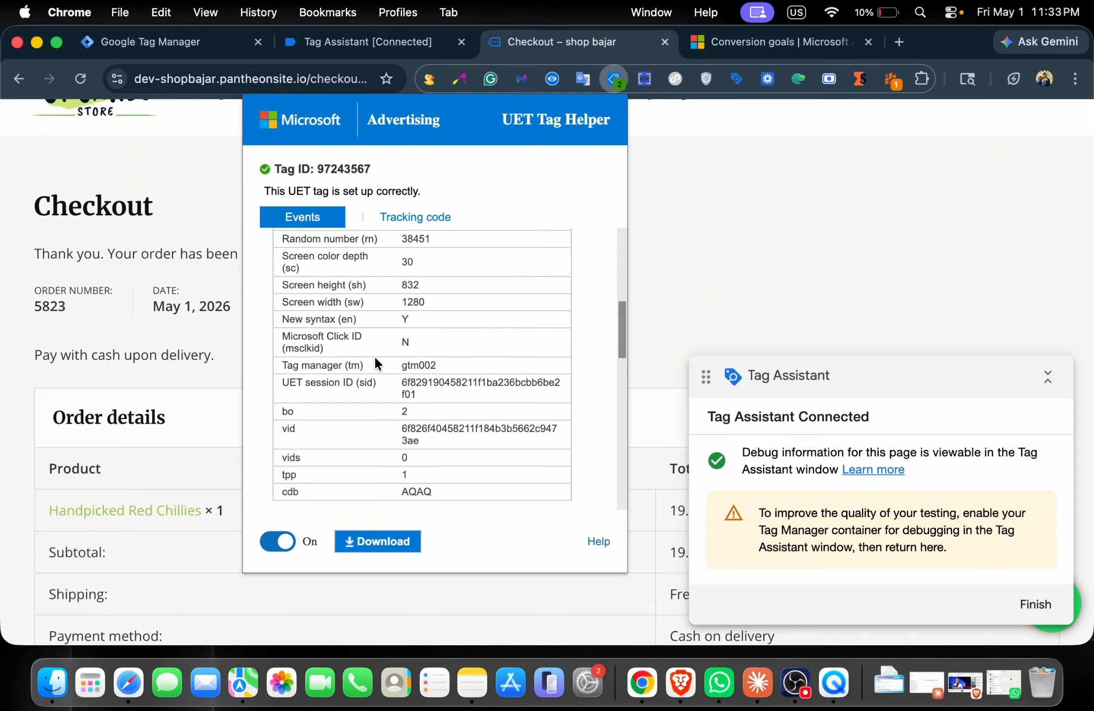
pyautogui.scroll(5, 374, 355)
pyautogui.click(659, 297)
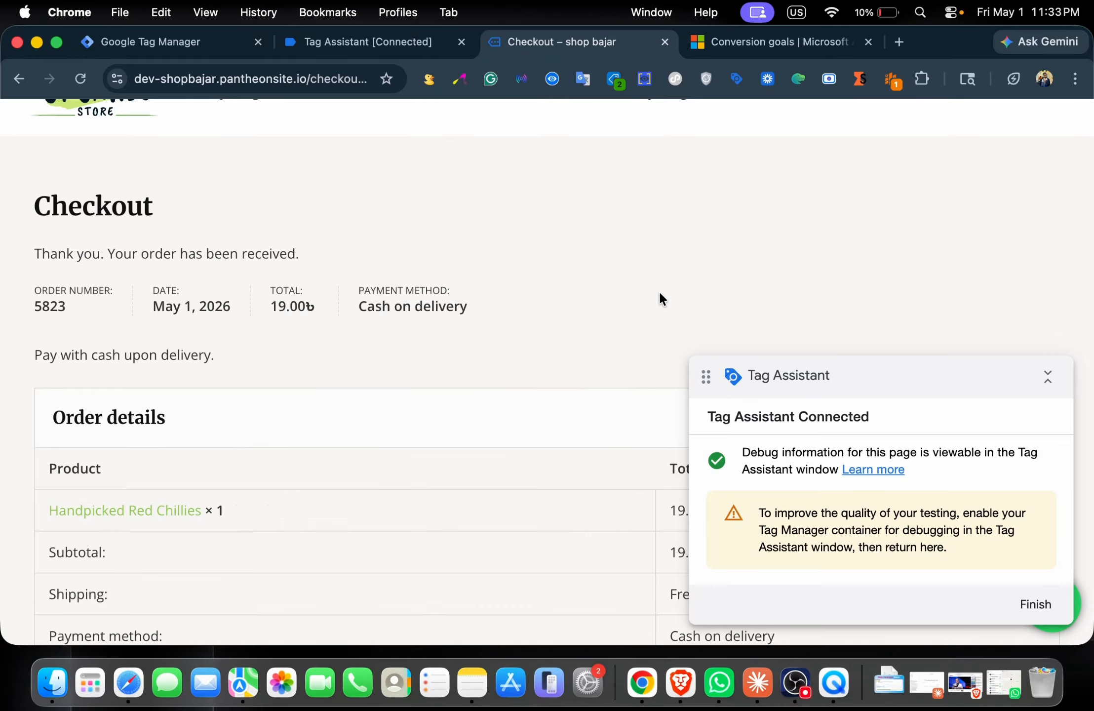
pyautogui.scroll(-4, 659, 288)
pyautogui.click(787, 676)
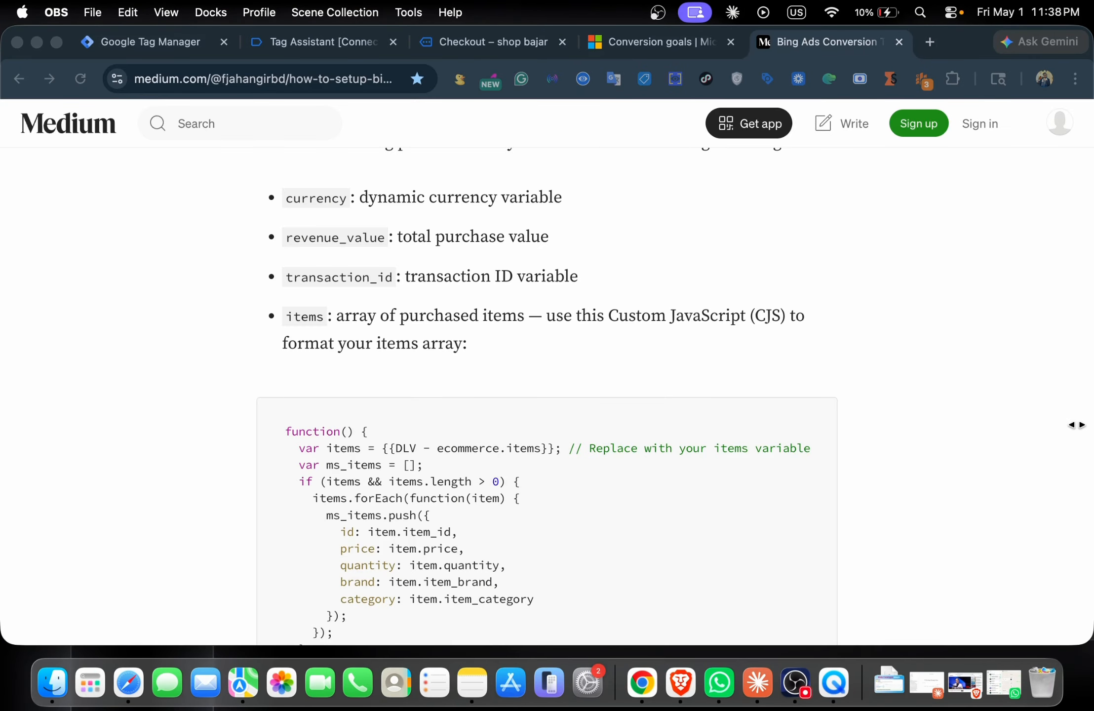
pyautogui.click(1088, 414)
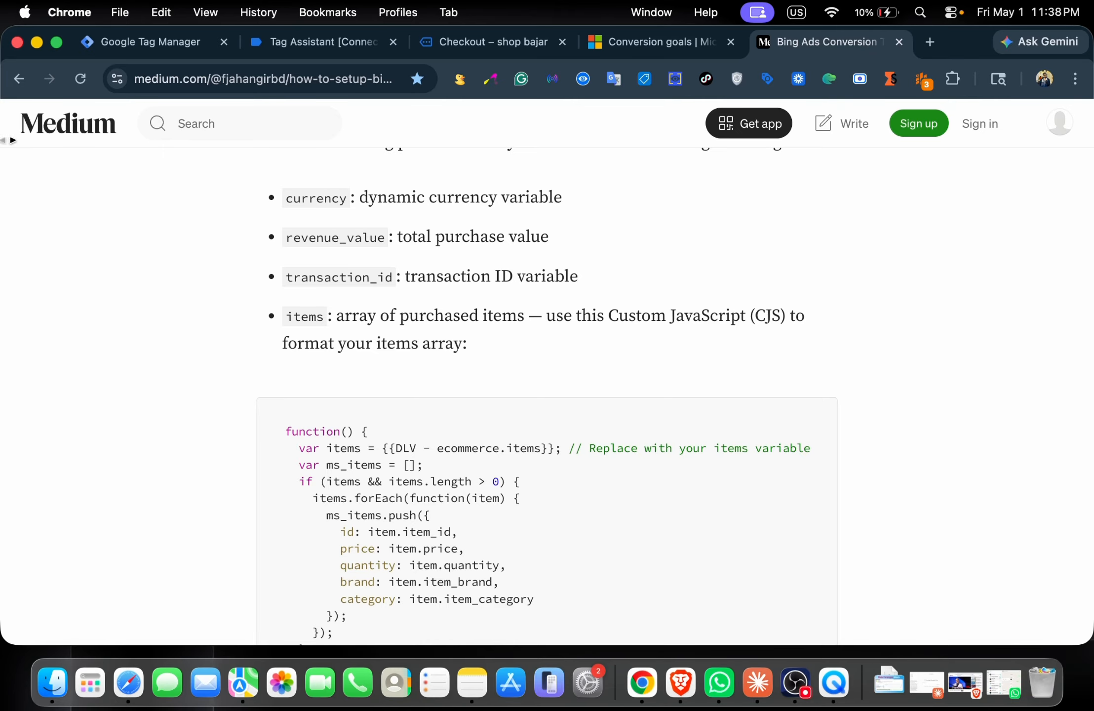
# Review the Bing Ads - Purchase tag's event fields in Google Tag Manager, and look at the blank row form for custom event parameters
pyautogui.click(148, 41)
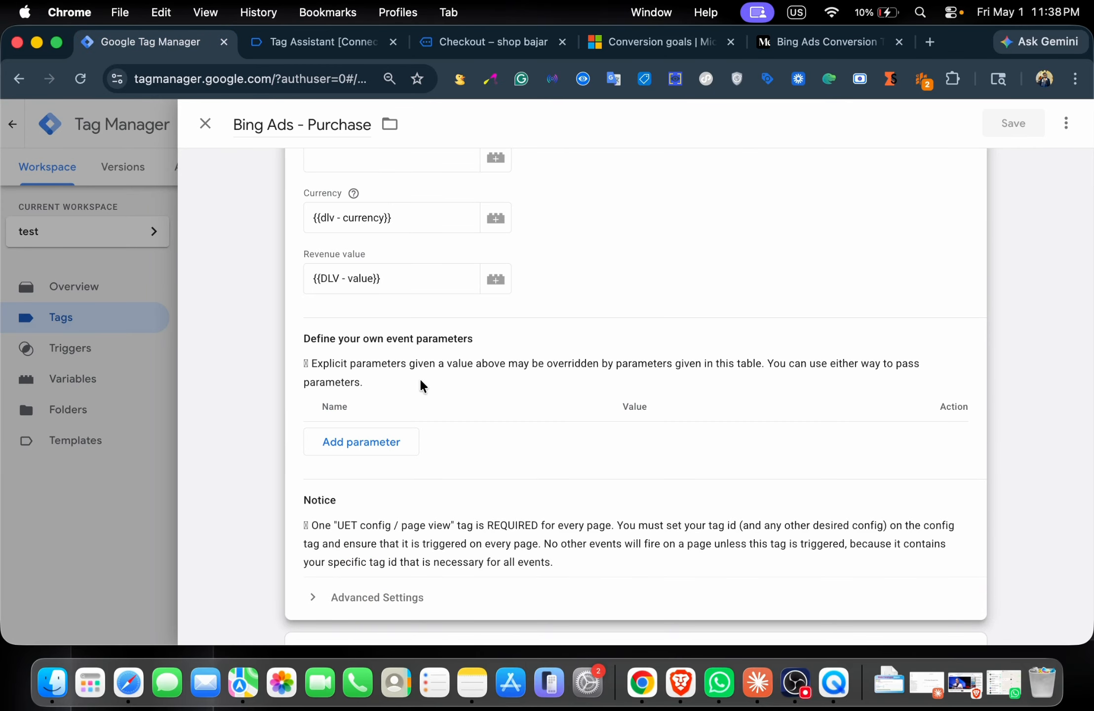
pyautogui.scroll(-15, 422, 385)
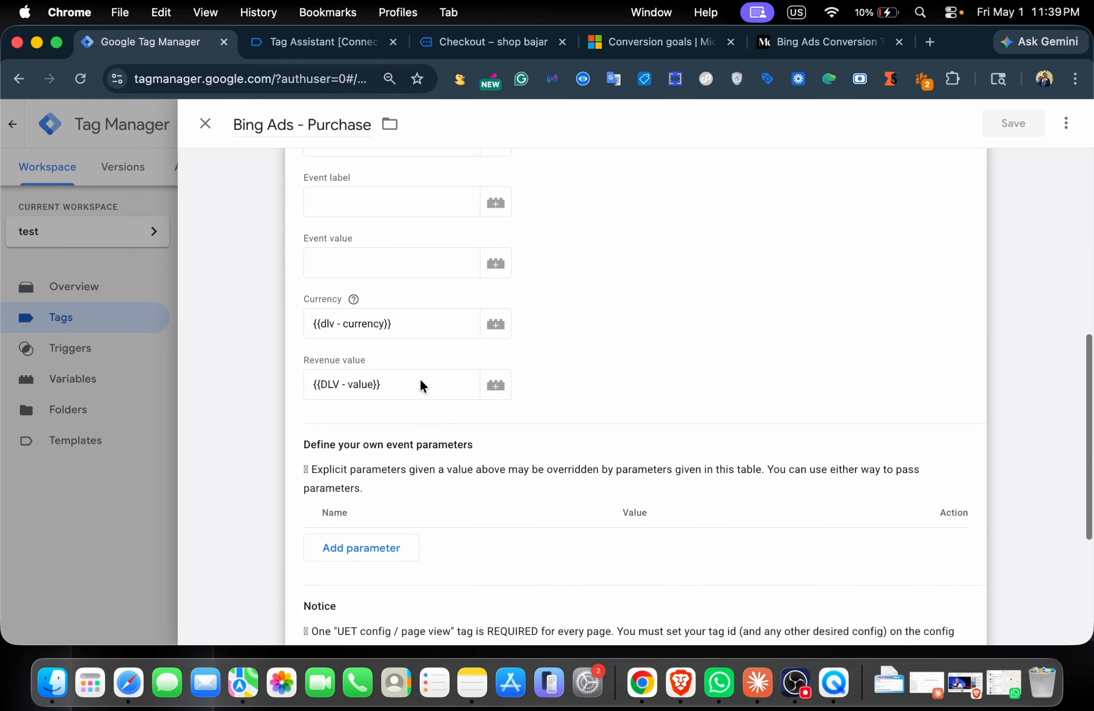
pyautogui.scroll(5, 479, 374)
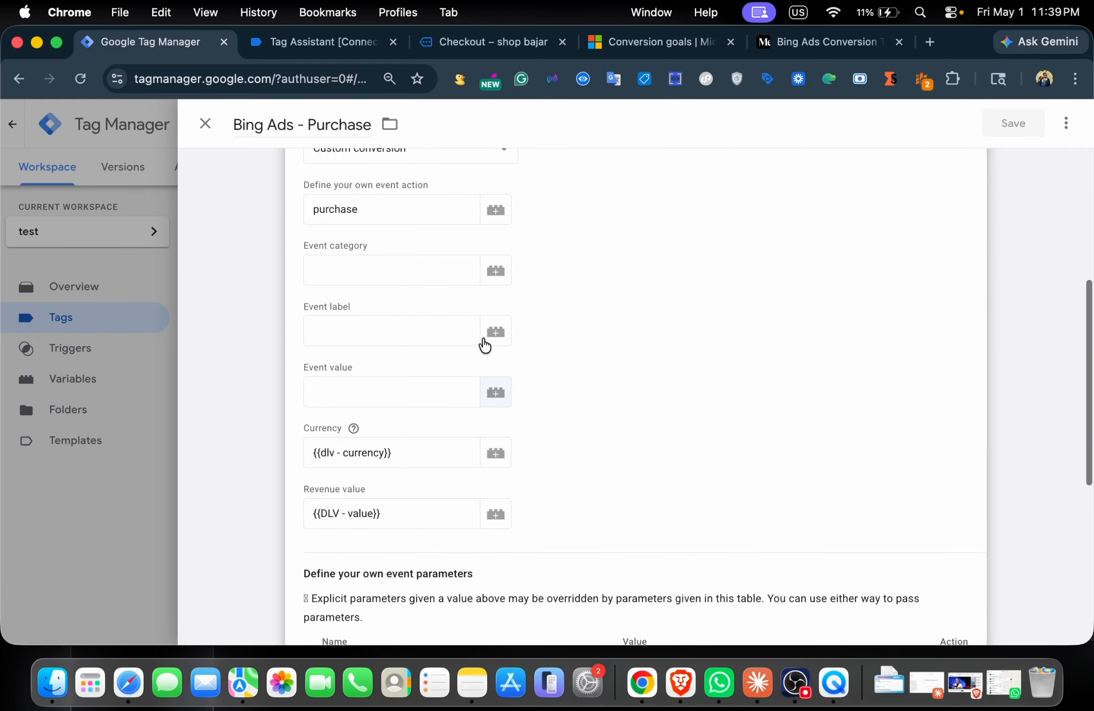
pyautogui.scroll(-1, 485, 346)
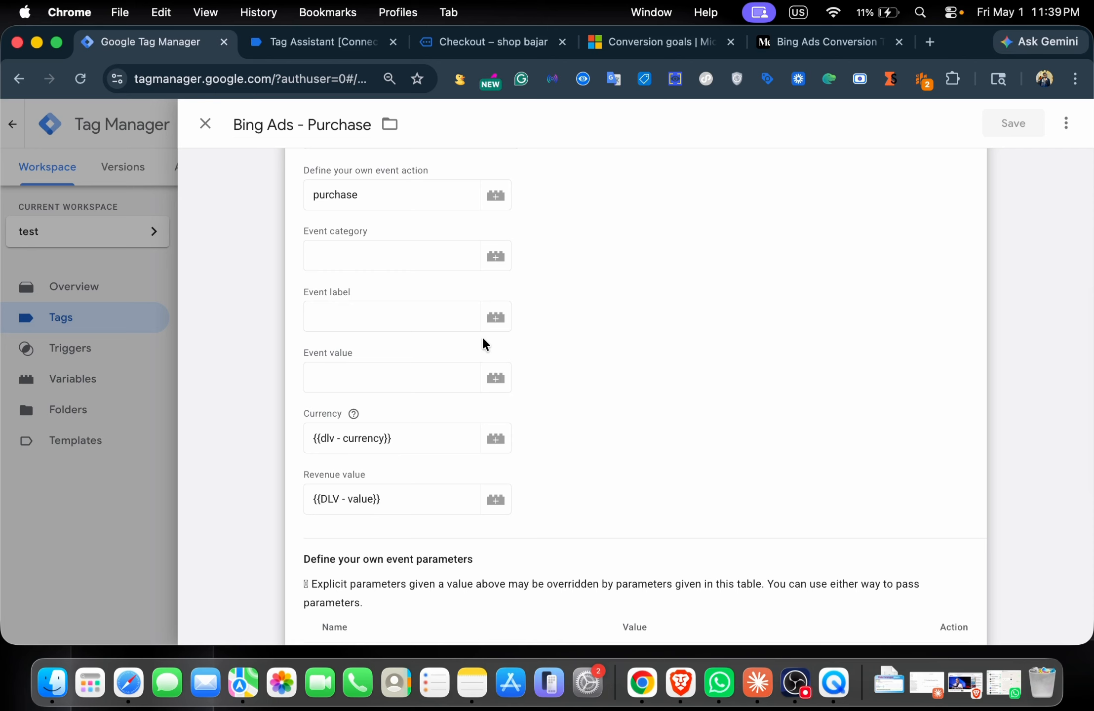
pyautogui.scroll(-5, 479, 396)
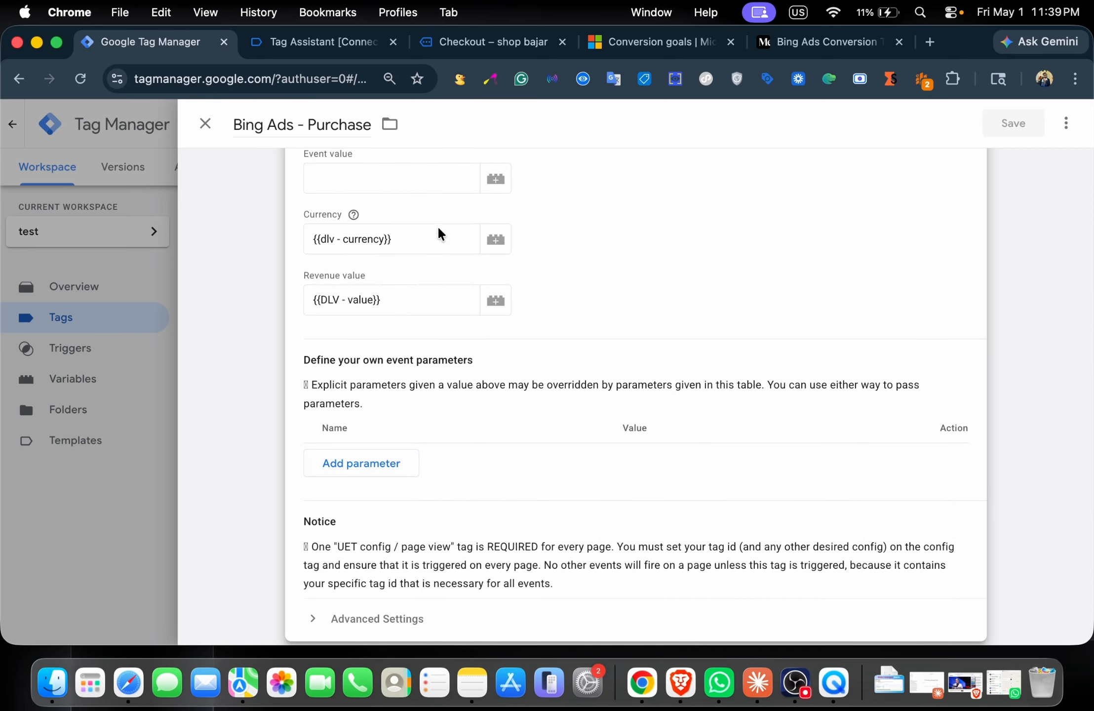
pyautogui.scroll(-3, 415, 403)
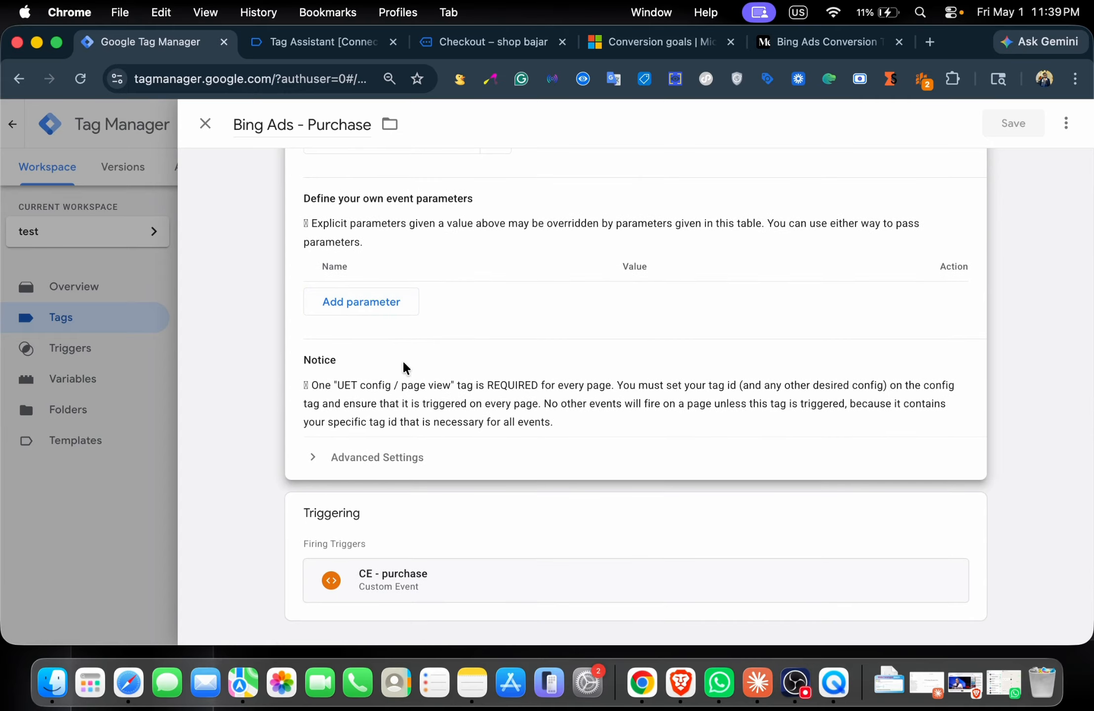
pyautogui.scroll(2, 402, 356)
pyautogui.click(380, 356)
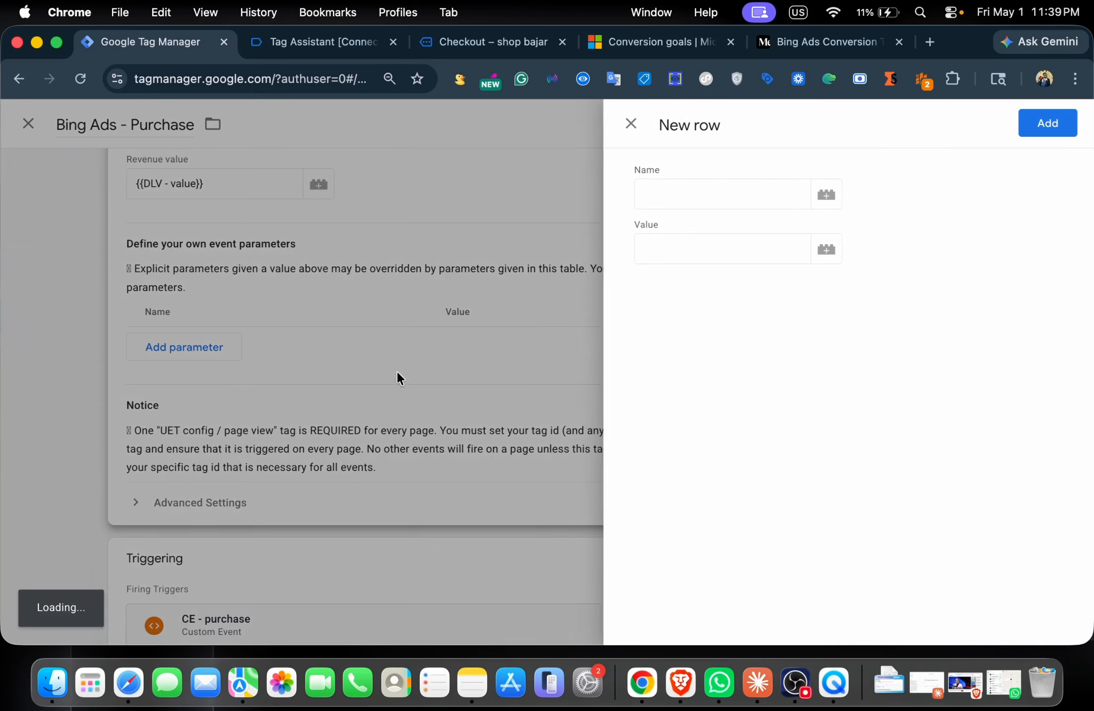
pyautogui.click(319, 356)
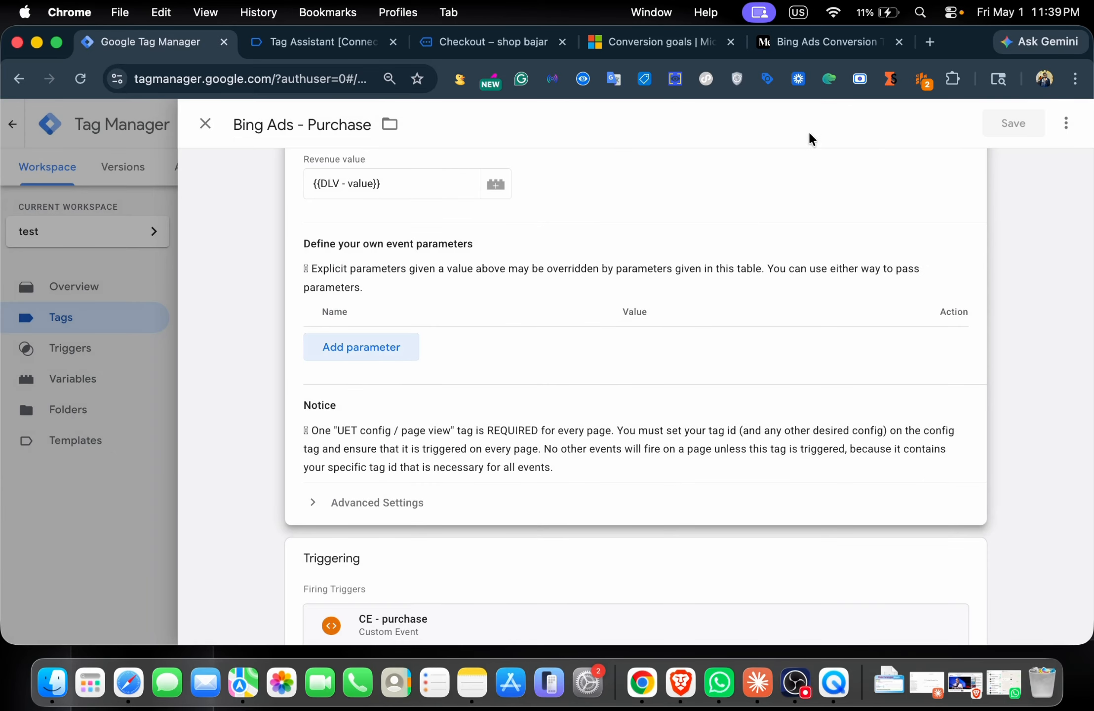
# Copy the transaction_id parameter name from Step 12 of the Medium guide on Bing Ads conversion tracking
pyautogui.click(823, 47)
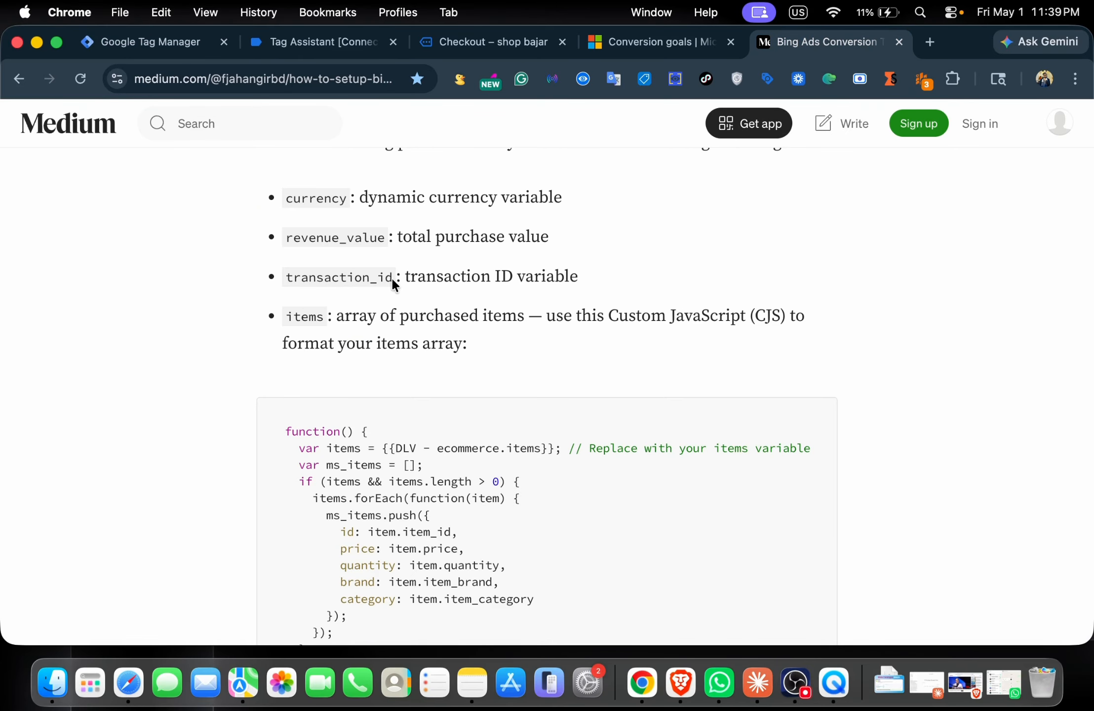
pyautogui.scroll(2, 393, 282)
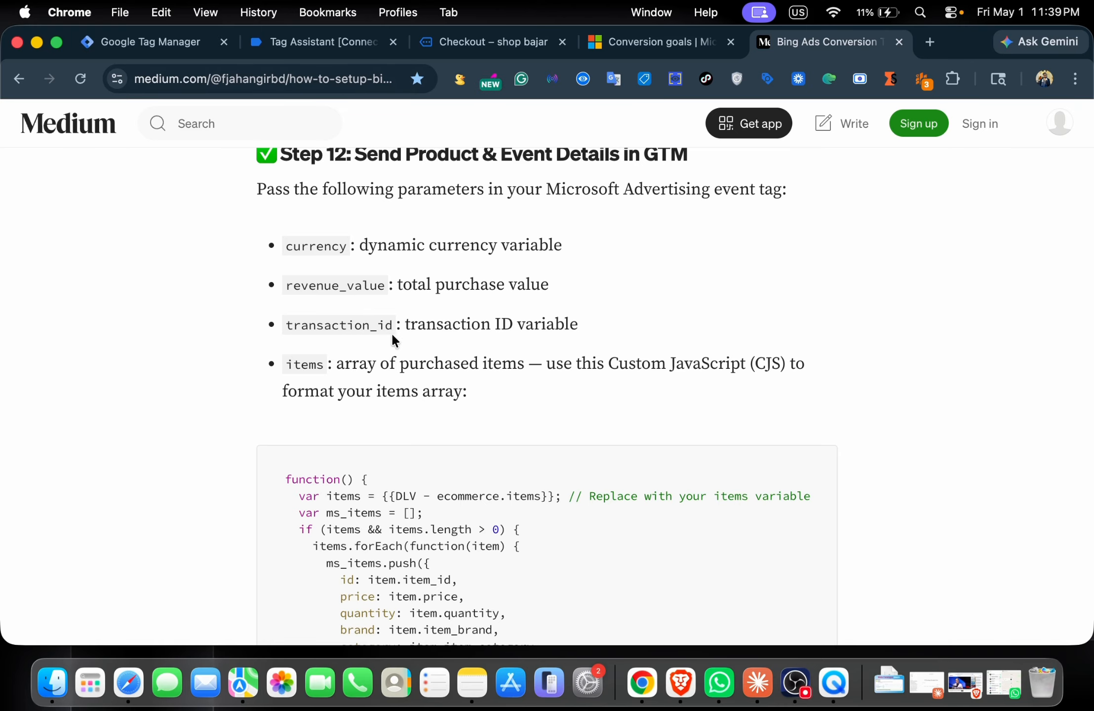
pyautogui.moveTo(393, 330); pyautogui.dragTo(291, 324)
pyautogui.click(416, 344)
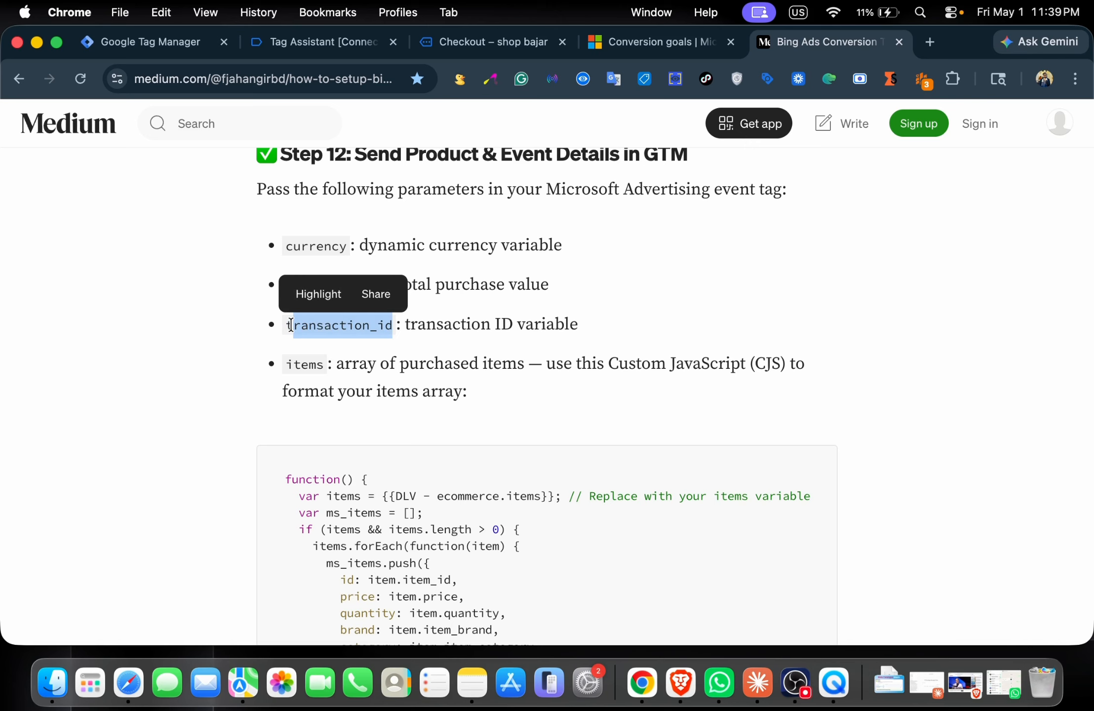
pyautogui.doubleClick(297, 325)
pyautogui.press('super+c')
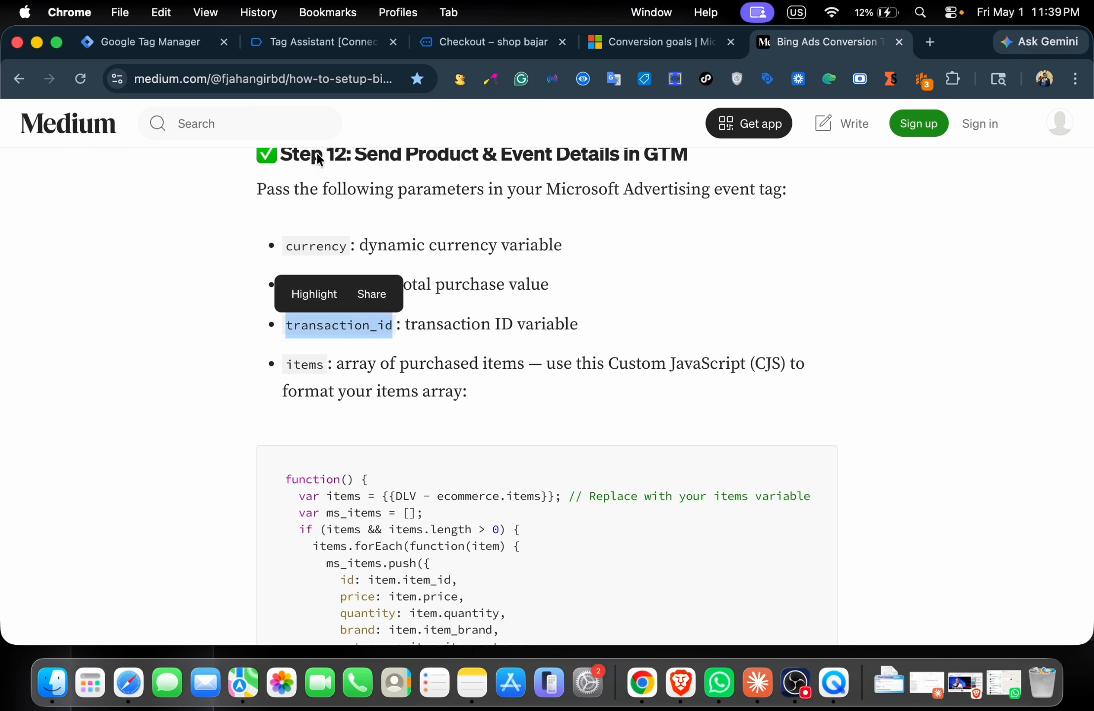
# In Google Tag Manager, add a custom event parameter transaction_id with the value {{DLV - ecommerce.transaction_id}} to the Bing Ads - Purchase tag
pyautogui.click(191, 50)
pyautogui.click(366, 356)
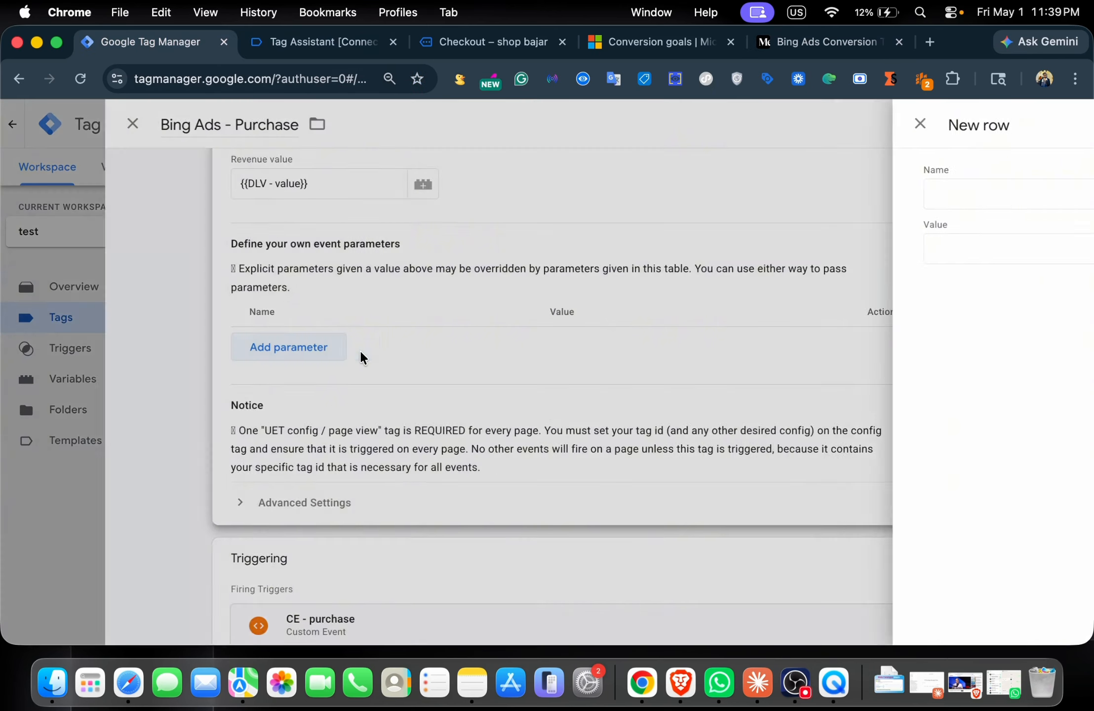
pyautogui.click(717, 199)
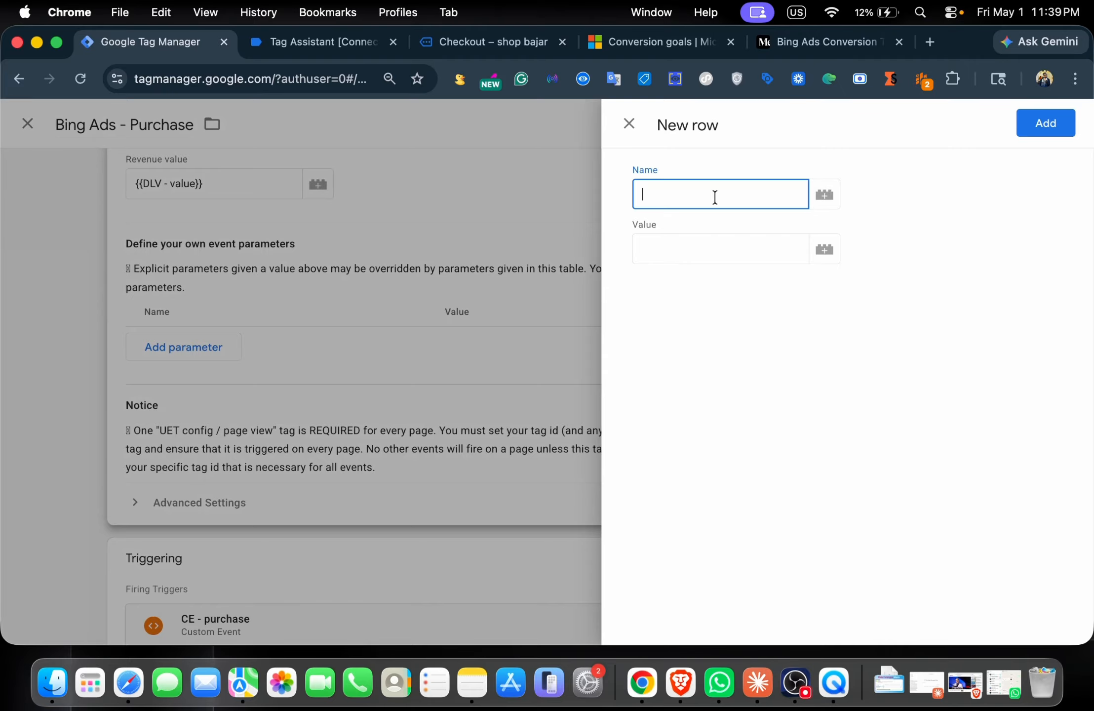
pyautogui.press('super+v')
pyautogui.click(696, 242)
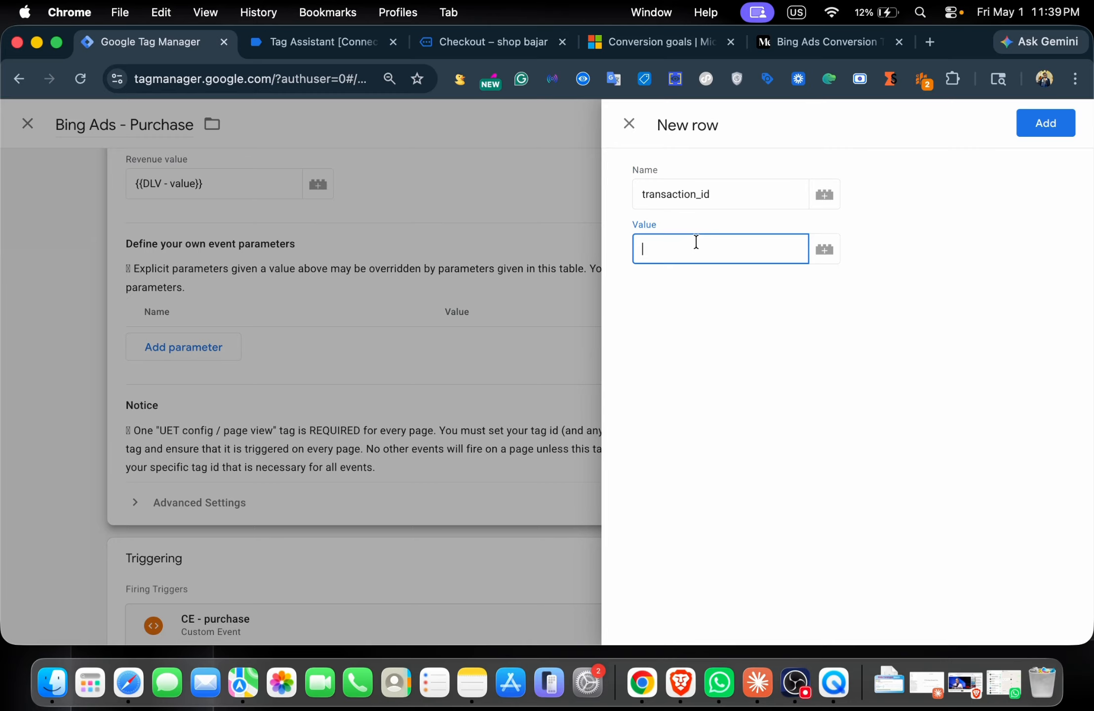
pyautogui.write('{{tr')
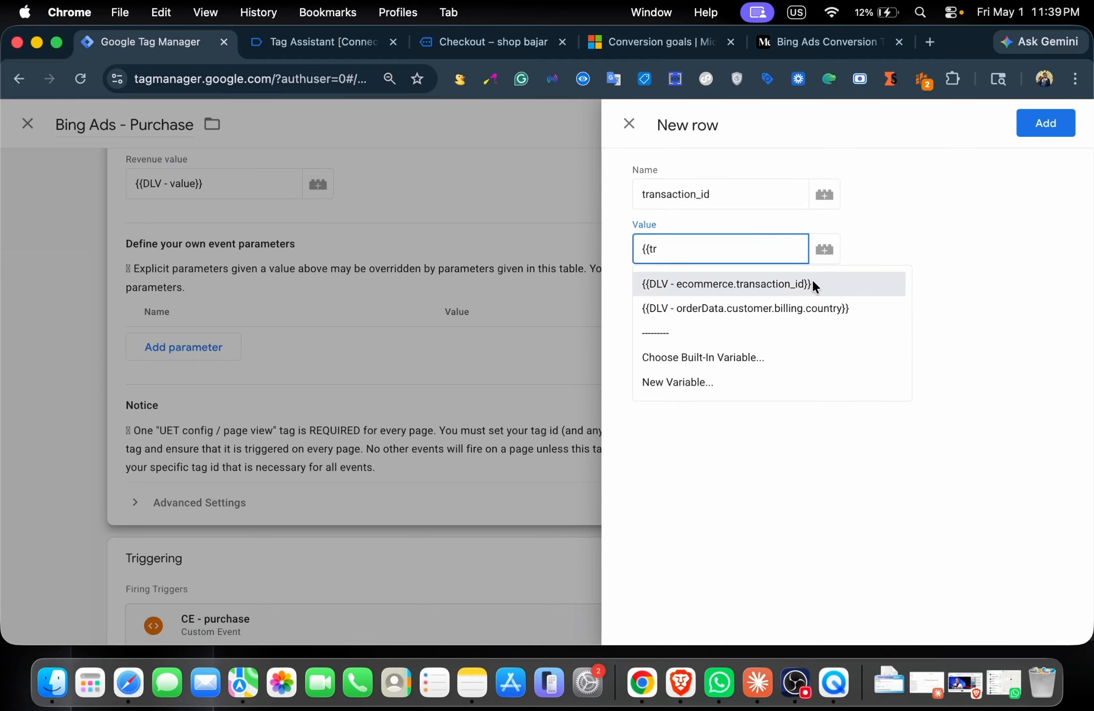
pyautogui.click(773, 286)
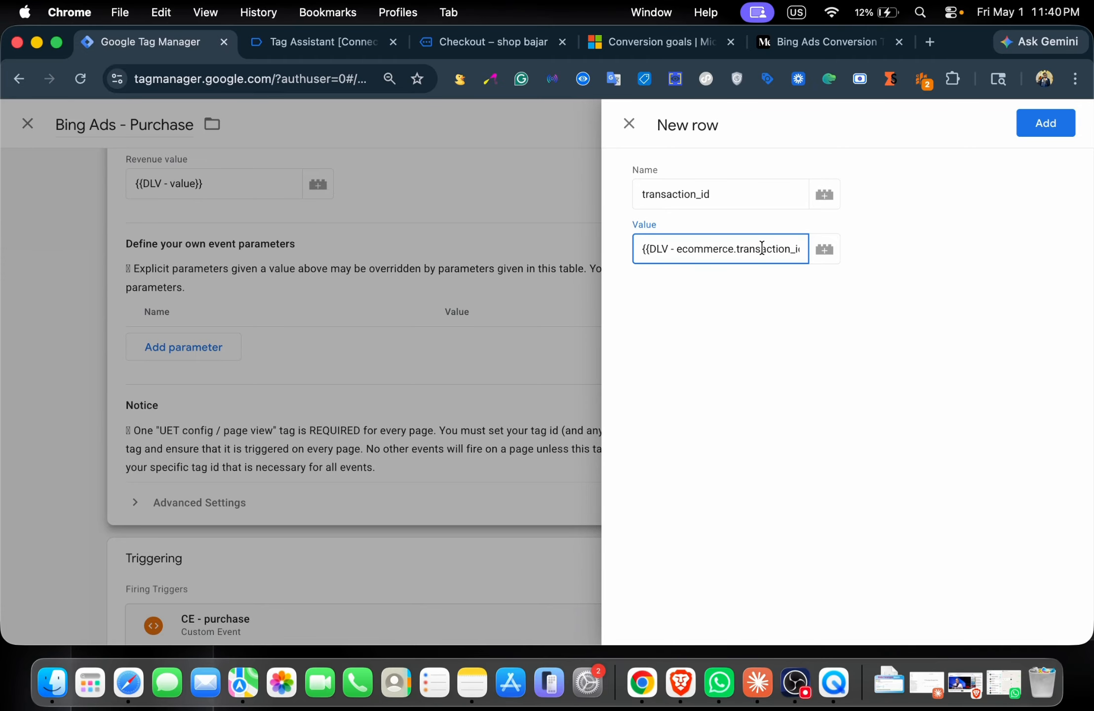
pyautogui.click(759, 342)
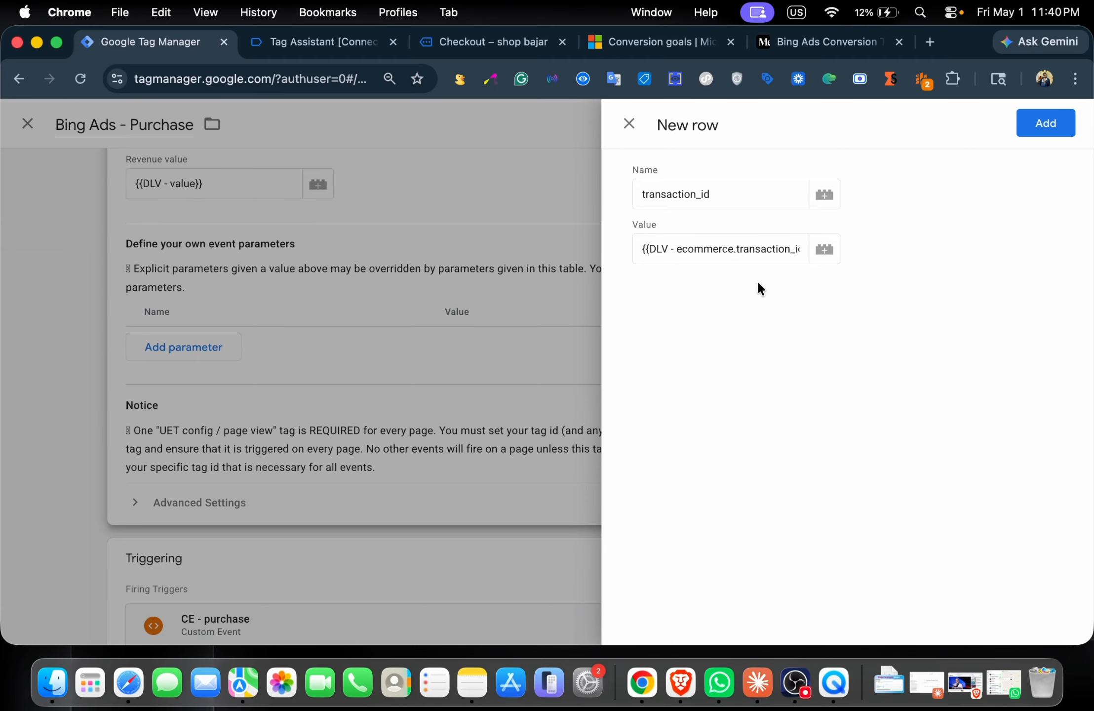
pyautogui.click(1043, 128)
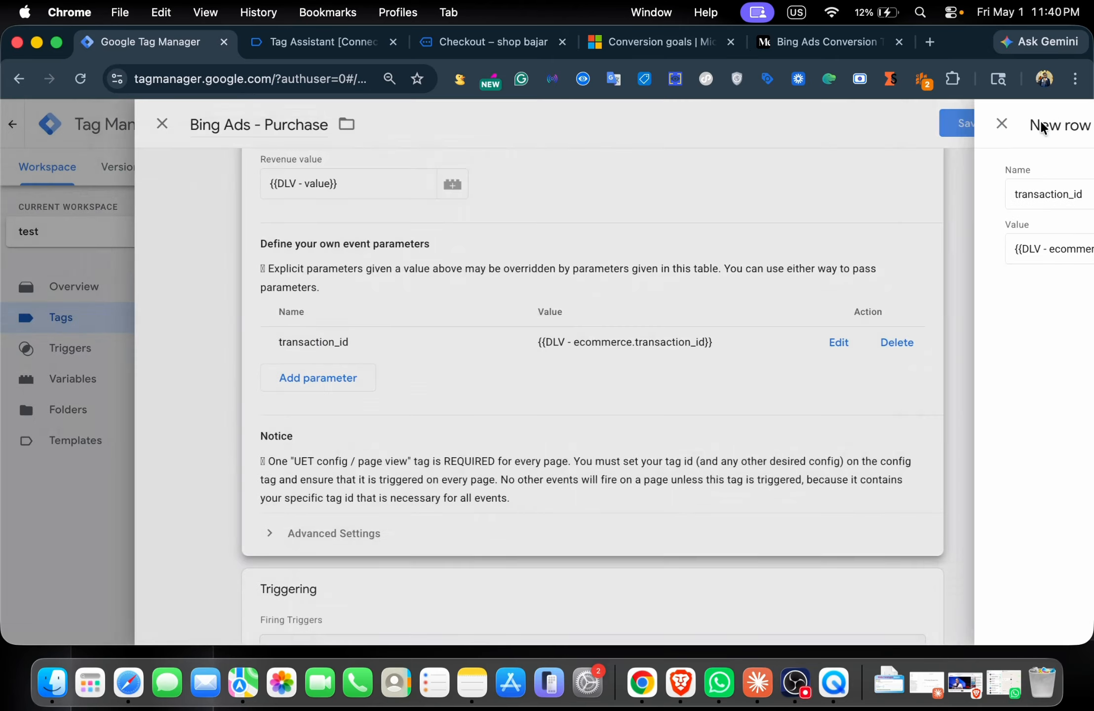
# Start another event parameter row, and copy the Custom JavaScript function that formats the items array from the Medium guide
pyautogui.click(380, 382)
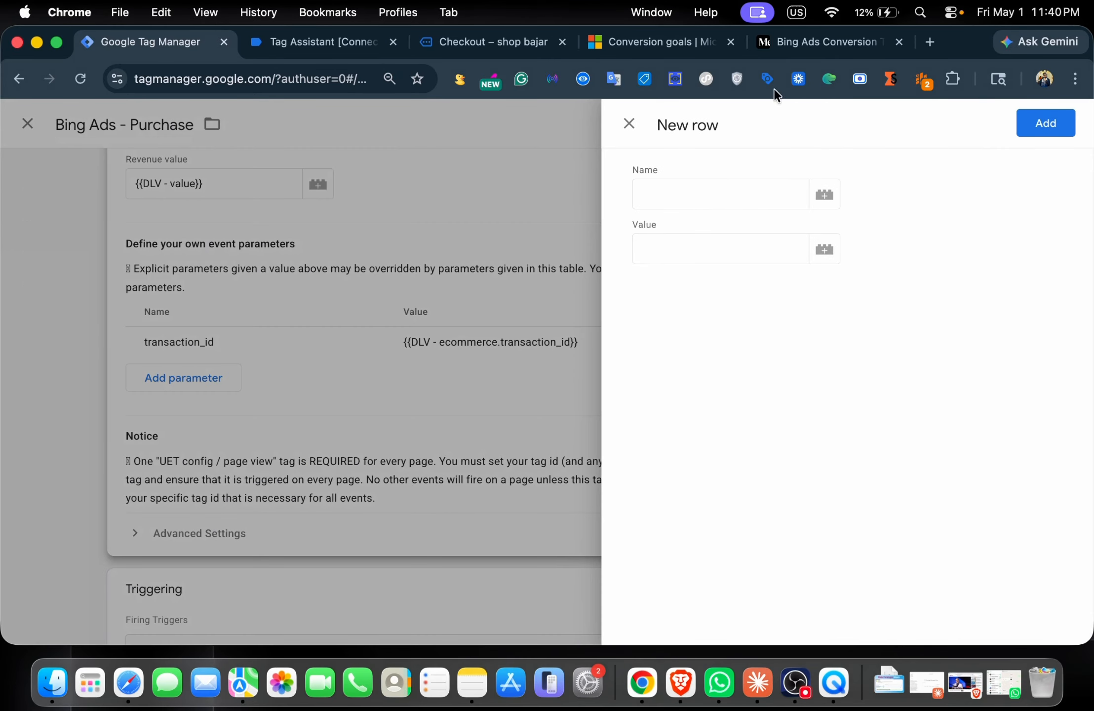
pyautogui.click(808, 47)
pyautogui.click(431, 312)
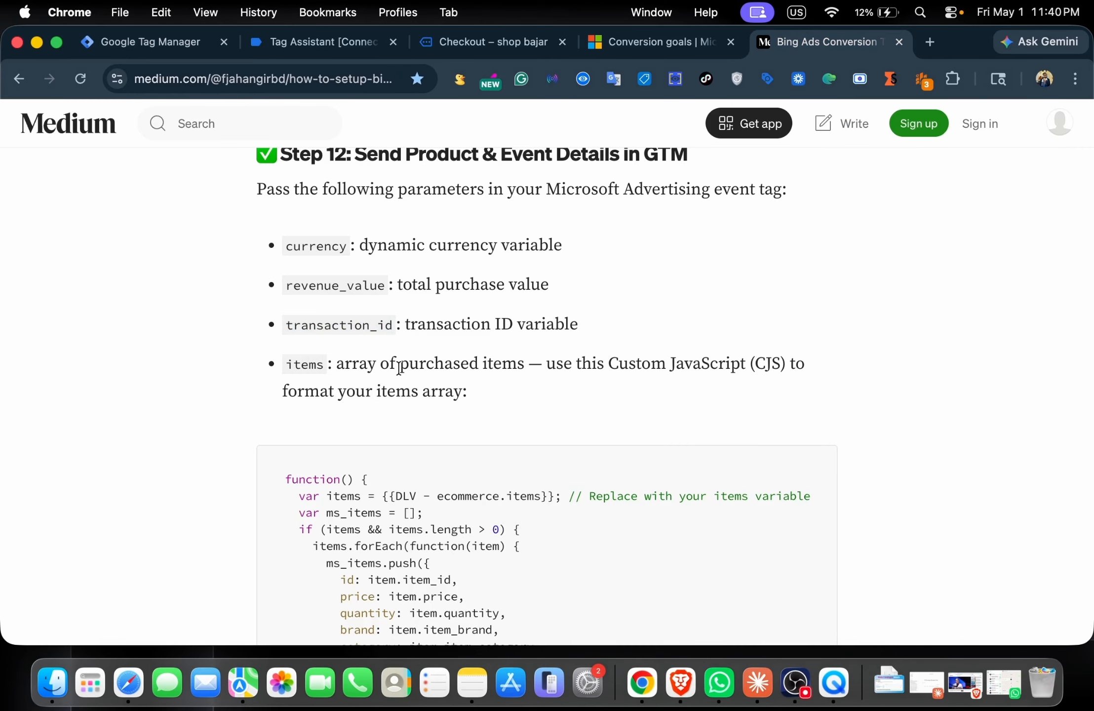
pyautogui.scroll(-6, 400, 368)
pyautogui.scroll(2, 398, 369)
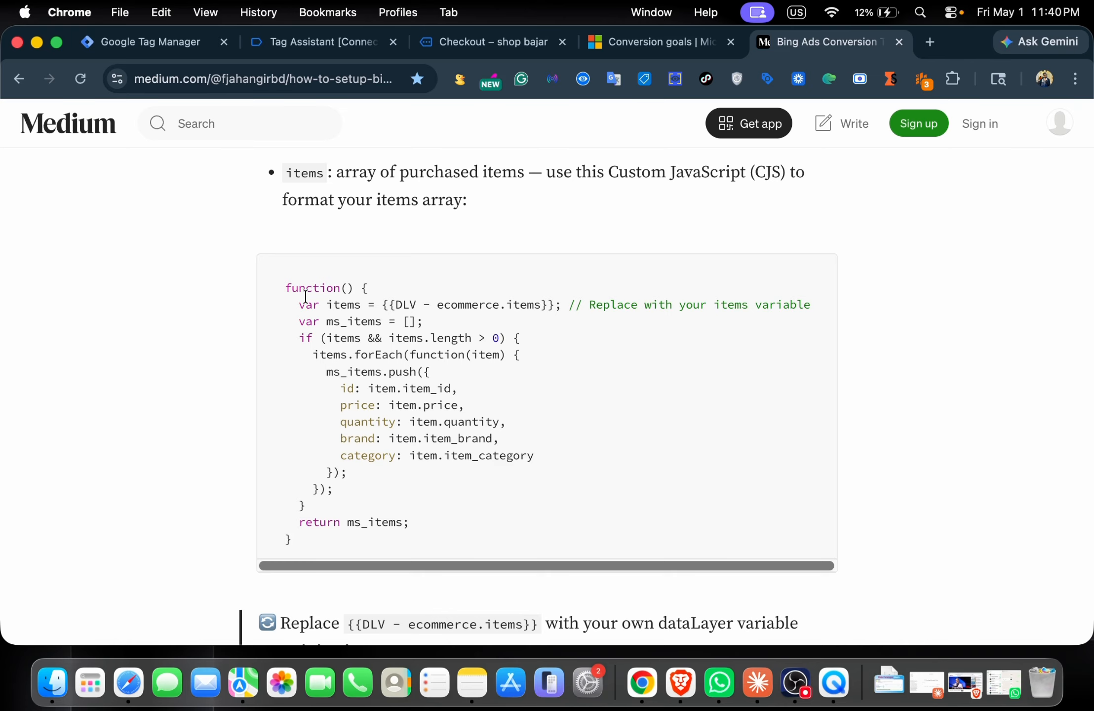
pyautogui.moveTo(286, 289); pyautogui.dragTo(325, 551)
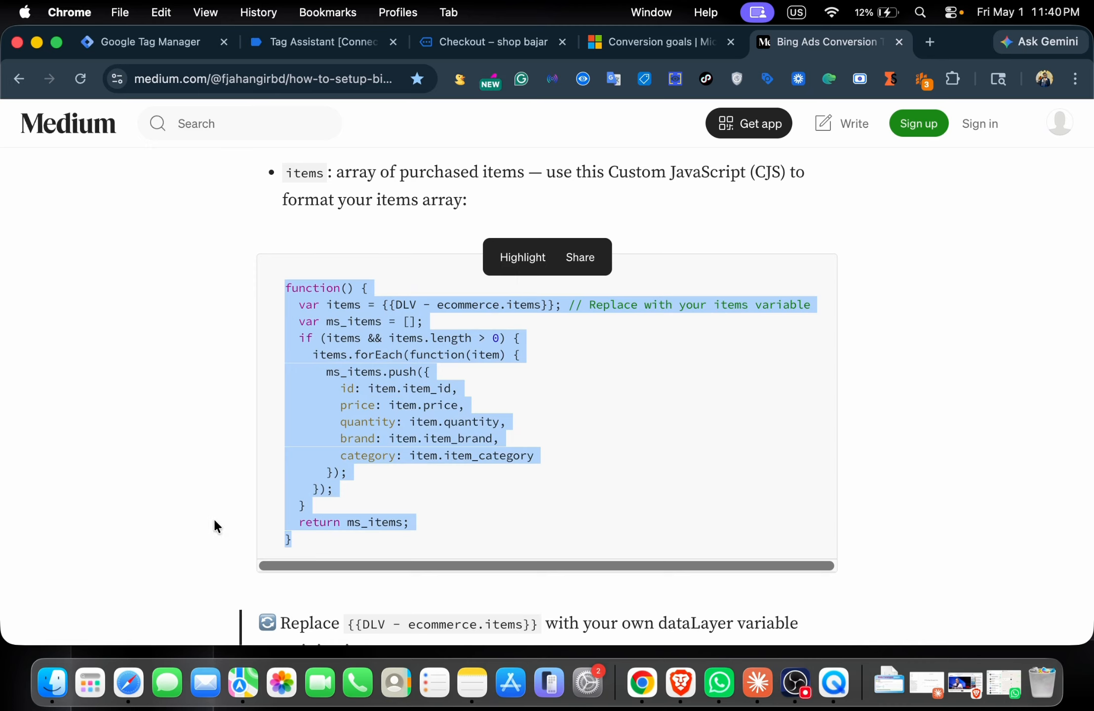
pyautogui.click(180, 415)
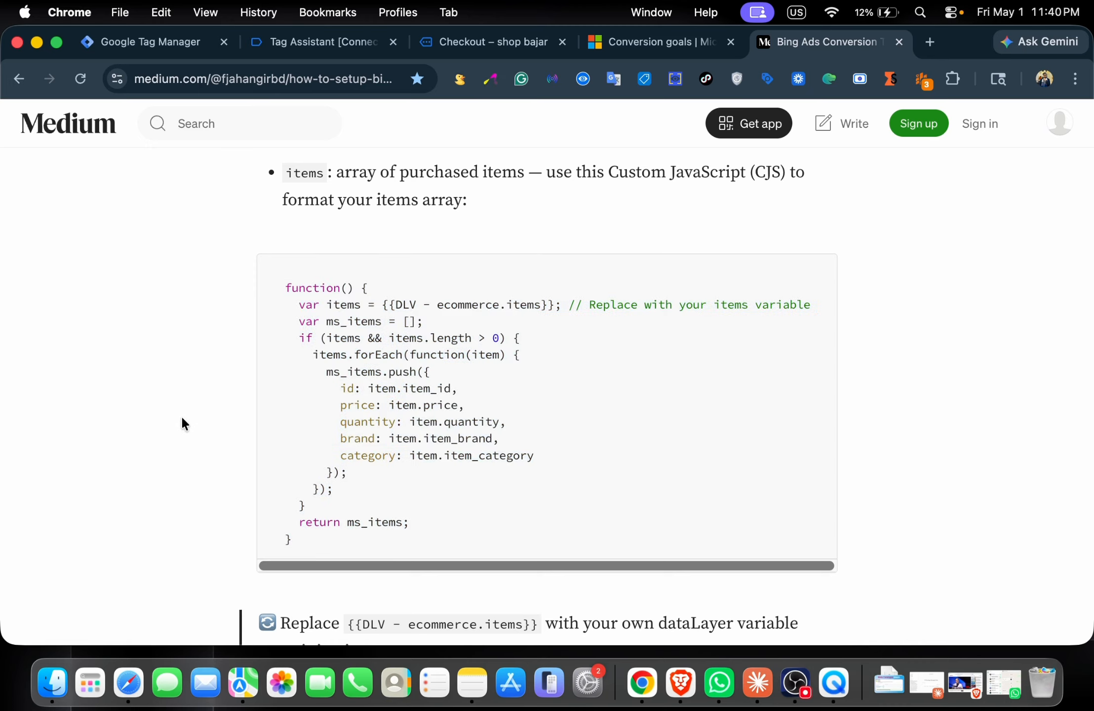
# Create a Custom JavaScript variable for the new parameter's value in Google Tag Manager and paste in the copied items array function
pyautogui.click(178, 43)
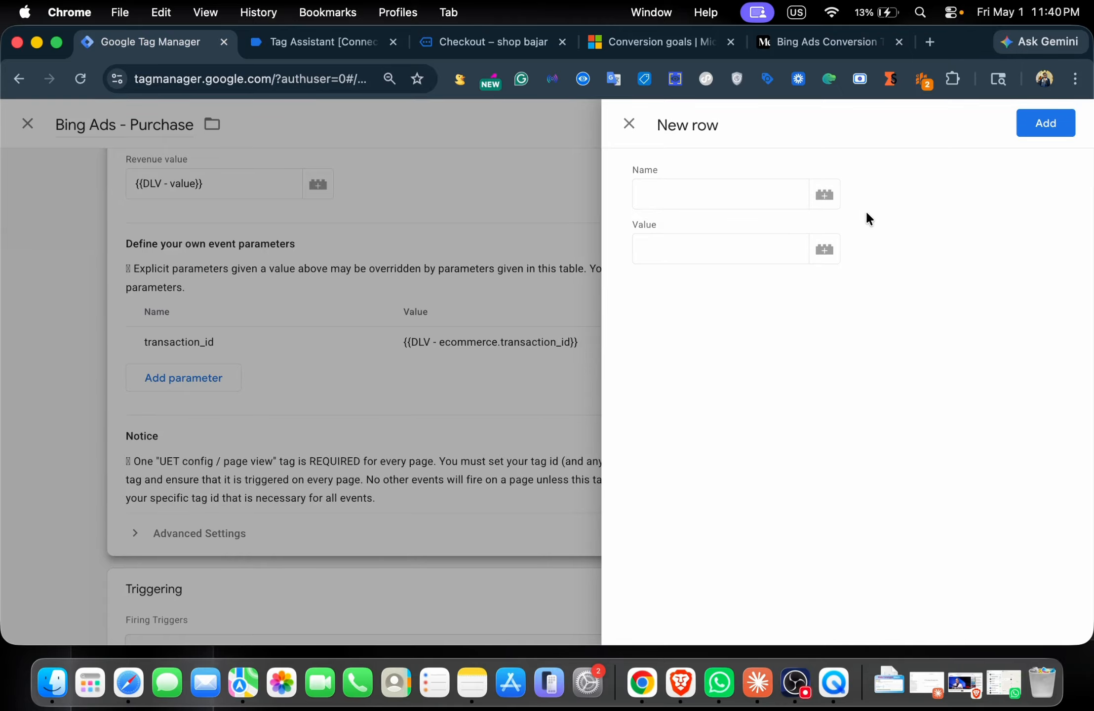
pyautogui.click(824, 250)
pyautogui.click(1065, 124)
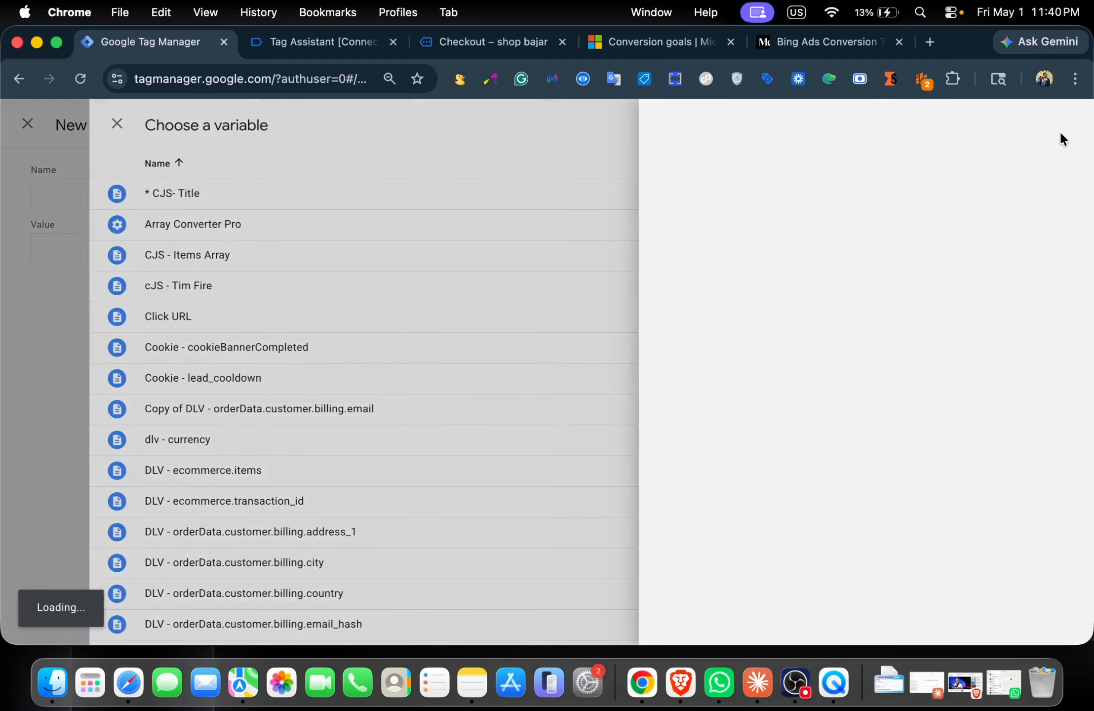
pyautogui.click(617, 309)
pyautogui.scroll(-5, 701, 449)
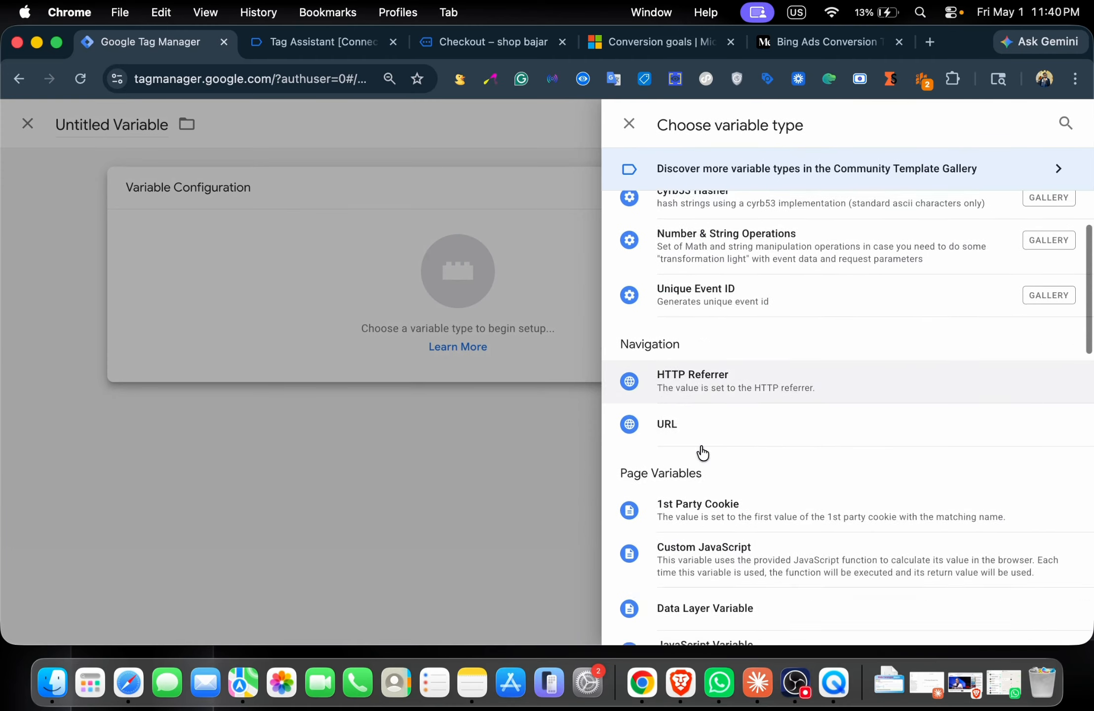
pyautogui.click(720, 450)
pyautogui.click(434, 418)
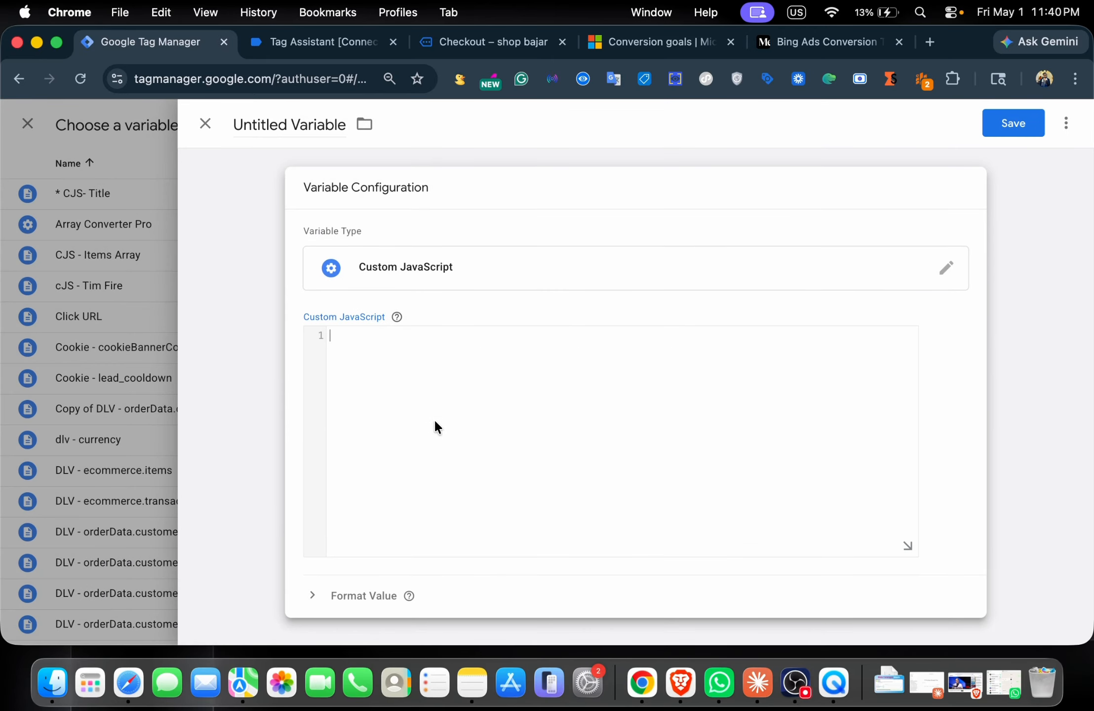
pyautogui.write('function() {   var items = {{DLV - ecommerce.items}}; // Replace with your items variable   var ms_items = [];   if (items && items.length > 0) {     items.forEach(function(item) {       ms_items.push({         id: item.item_id,         price: item.price,         quantity: item.quantity,         brand: item.item_brand,         category: item.item_category       });     });   }   return ms_items; }')
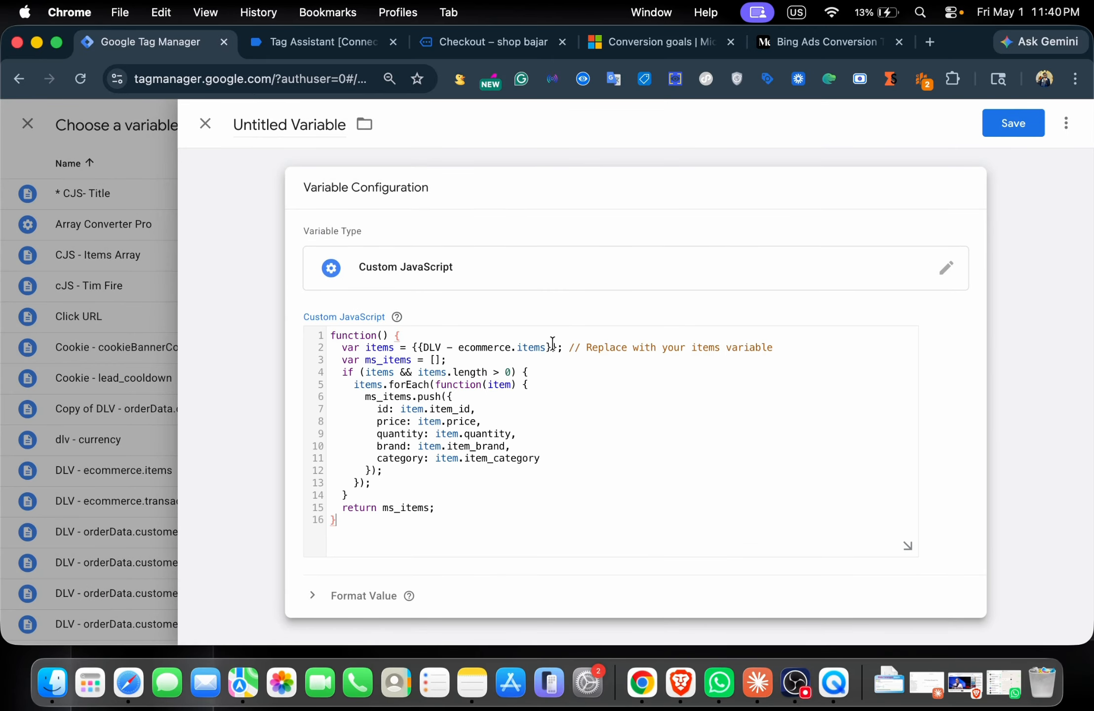
# Replace the items variable reference in line 2 of the script with the container's own {{DLV - ecommerce.items}} variable
pyautogui.moveTo(559, 347); pyautogui.dragTo(412, 346)
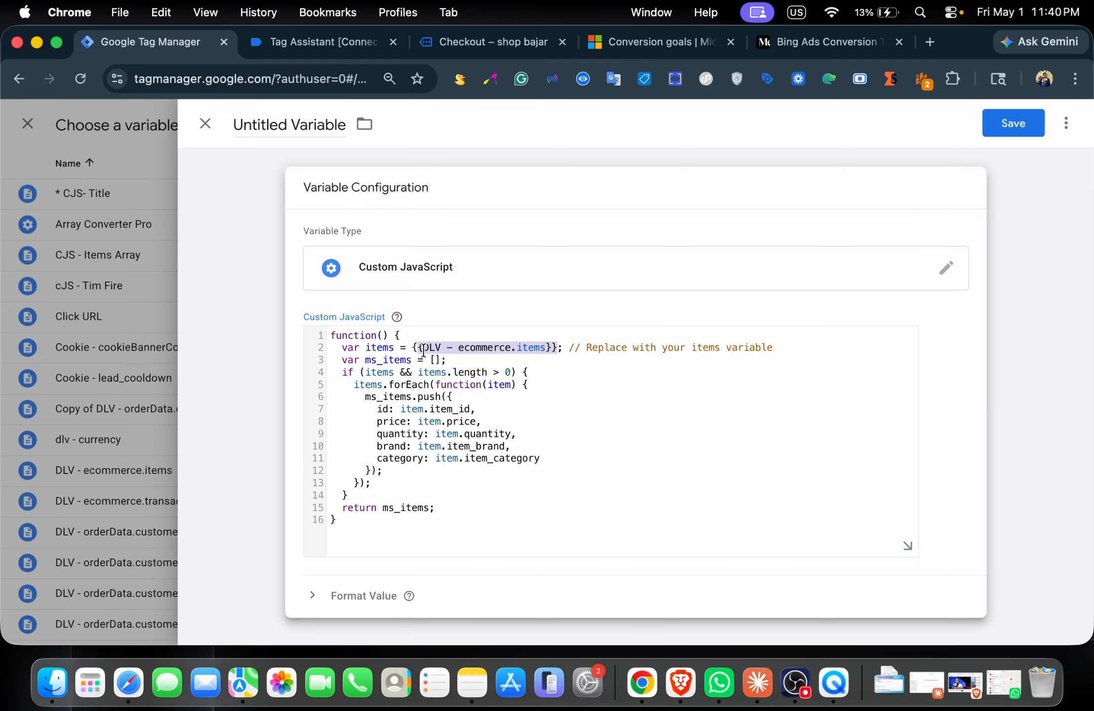
pyautogui.write('{{{')
pyautogui.press('BackSpace')
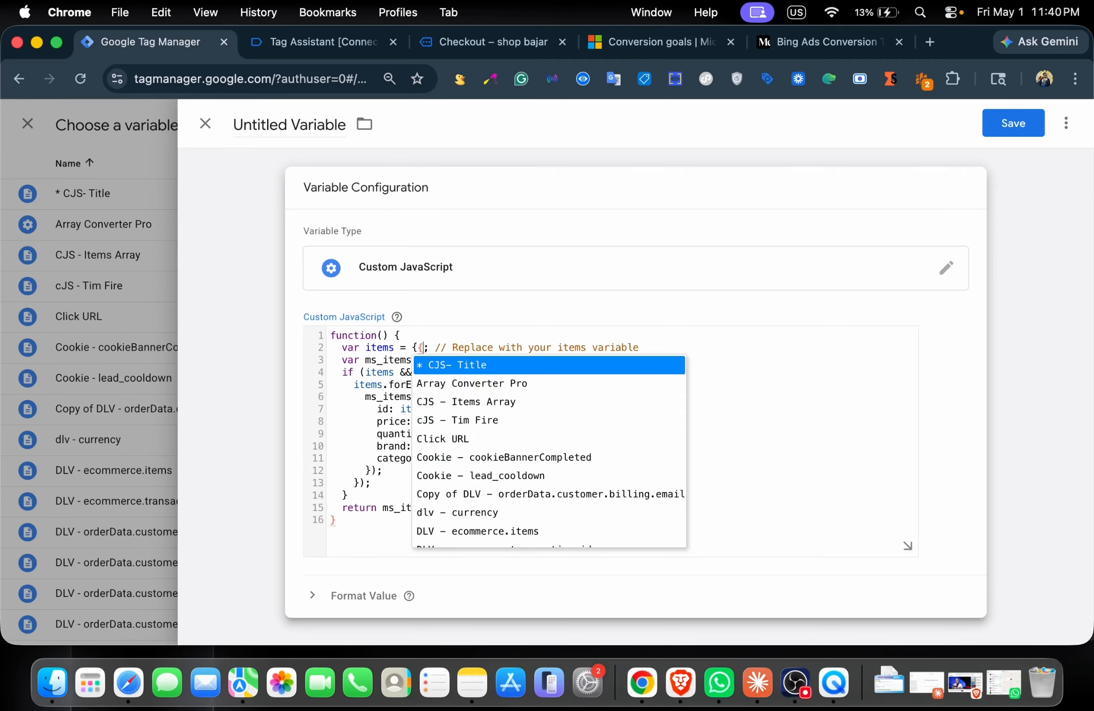
pyautogui.write('item')
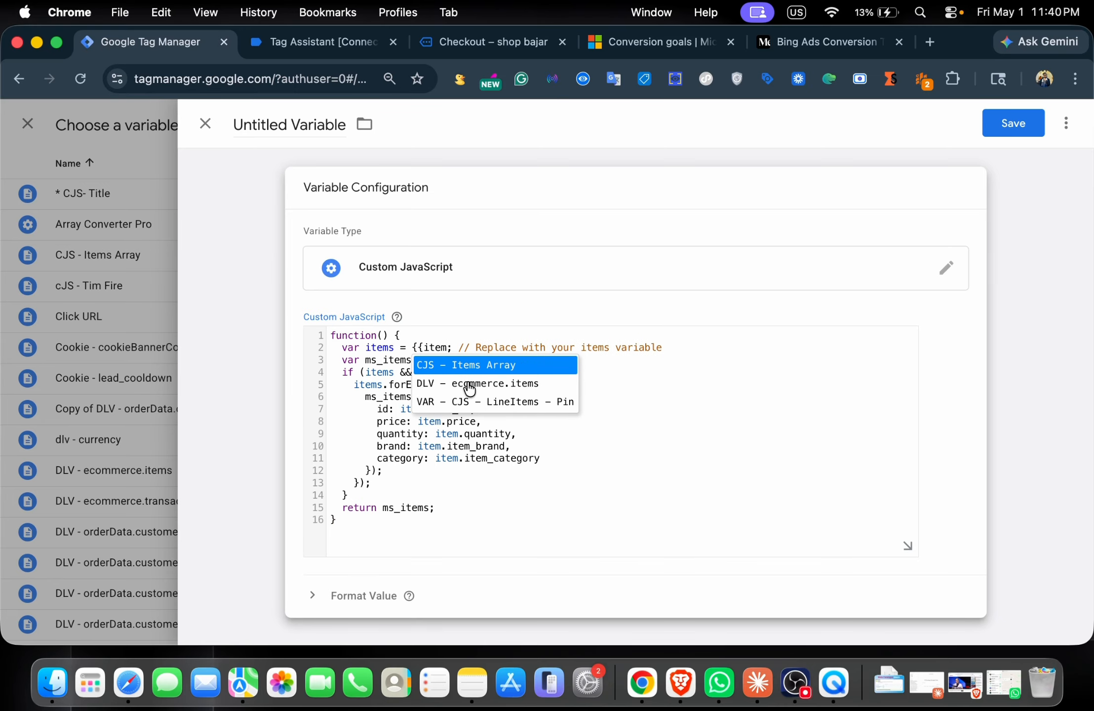
pyautogui.click(470, 390)
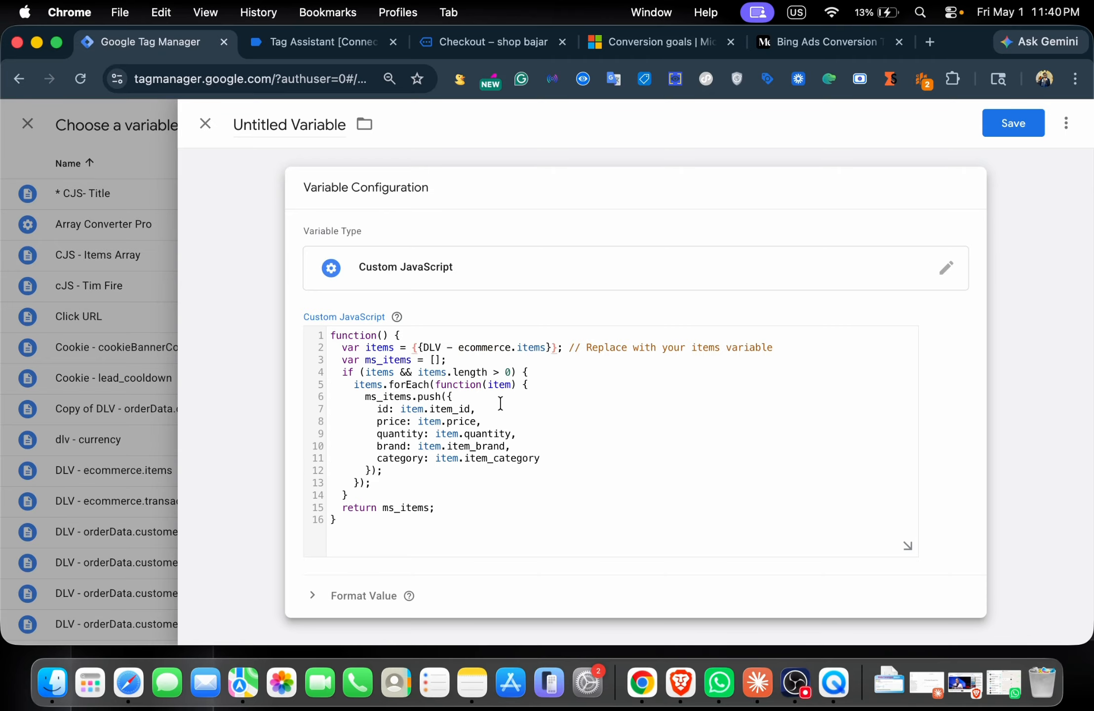
# Review the script's item field mappings from id to category, and save the variable as "Bing Ads - Itmes"
pyautogui.click(501, 399)
pyautogui.moveTo(472, 409); pyautogui.dragTo(415, 405)
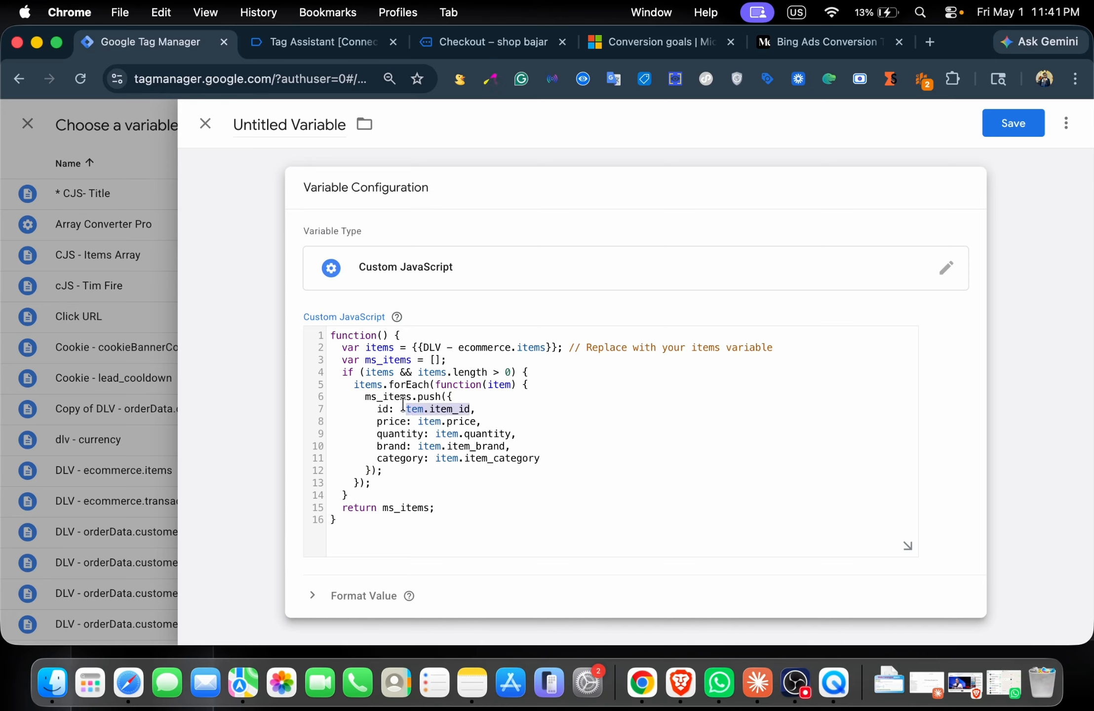
pyautogui.click(453, 386)
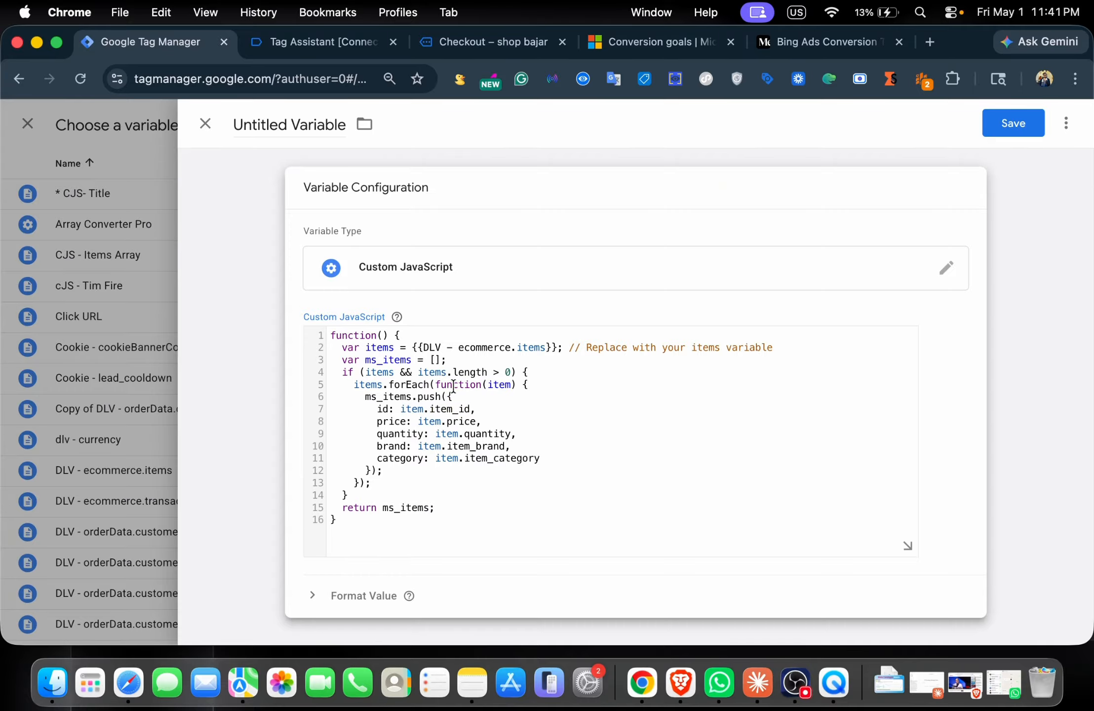
pyautogui.moveTo(549, 460); pyautogui.dragTo(410, 412)
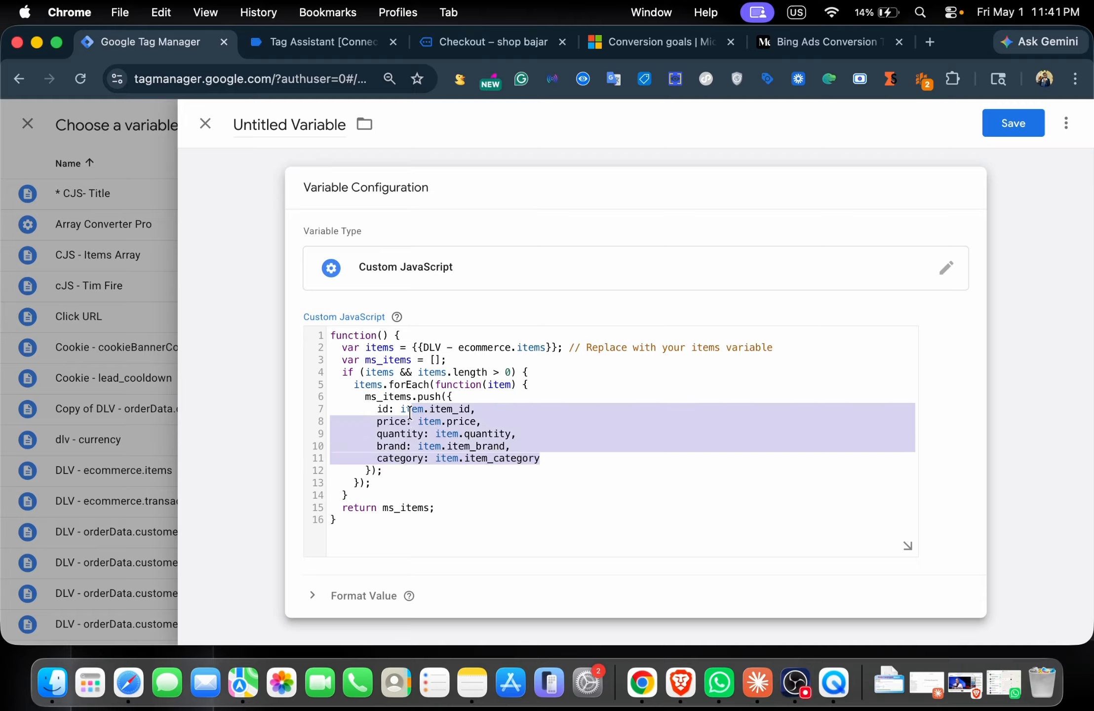
pyautogui.click(479, 442)
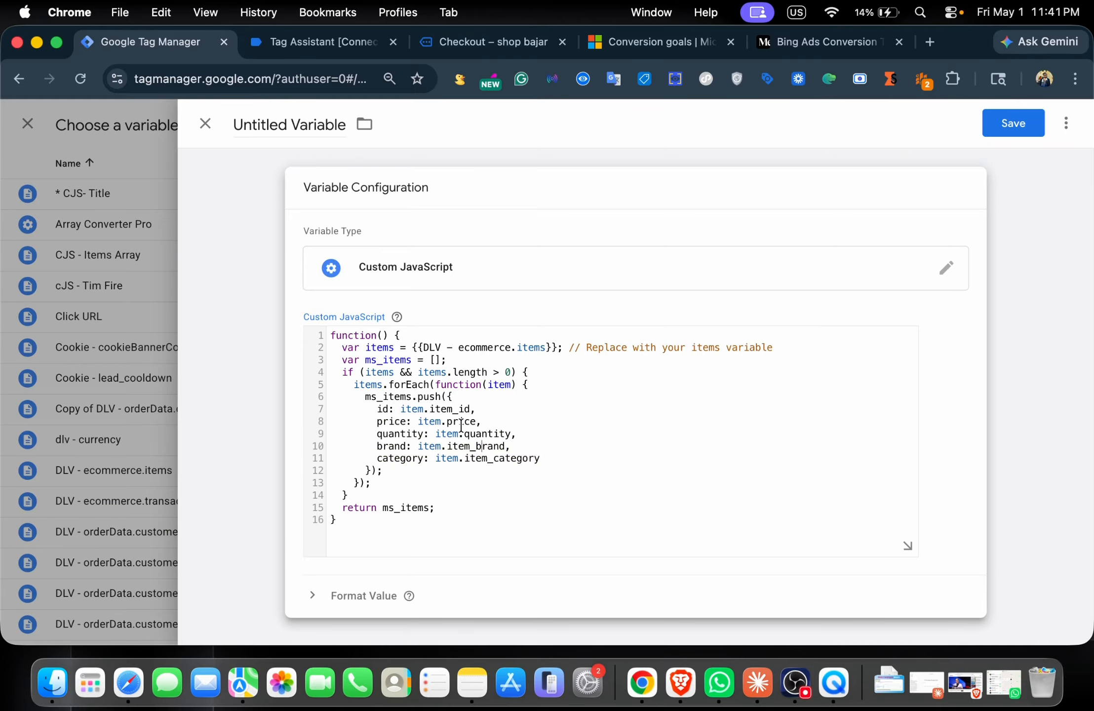
pyautogui.doubleClick(386, 412)
pyautogui.click(1013, 132)
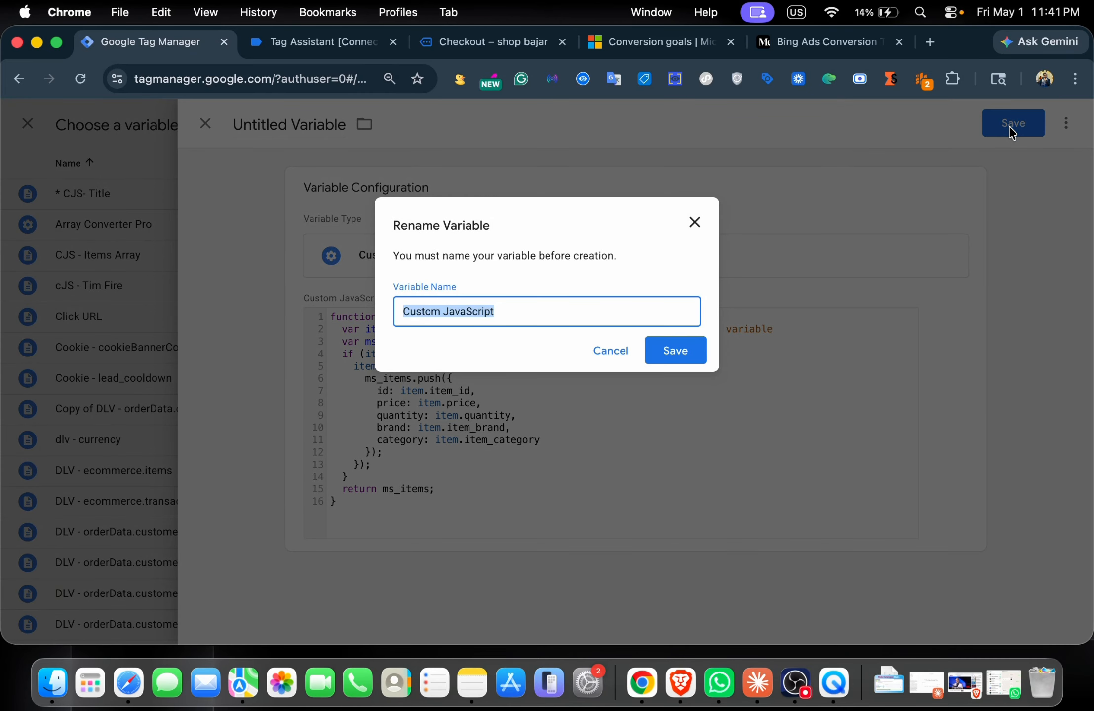
pyautogui.write('Bing Ads')
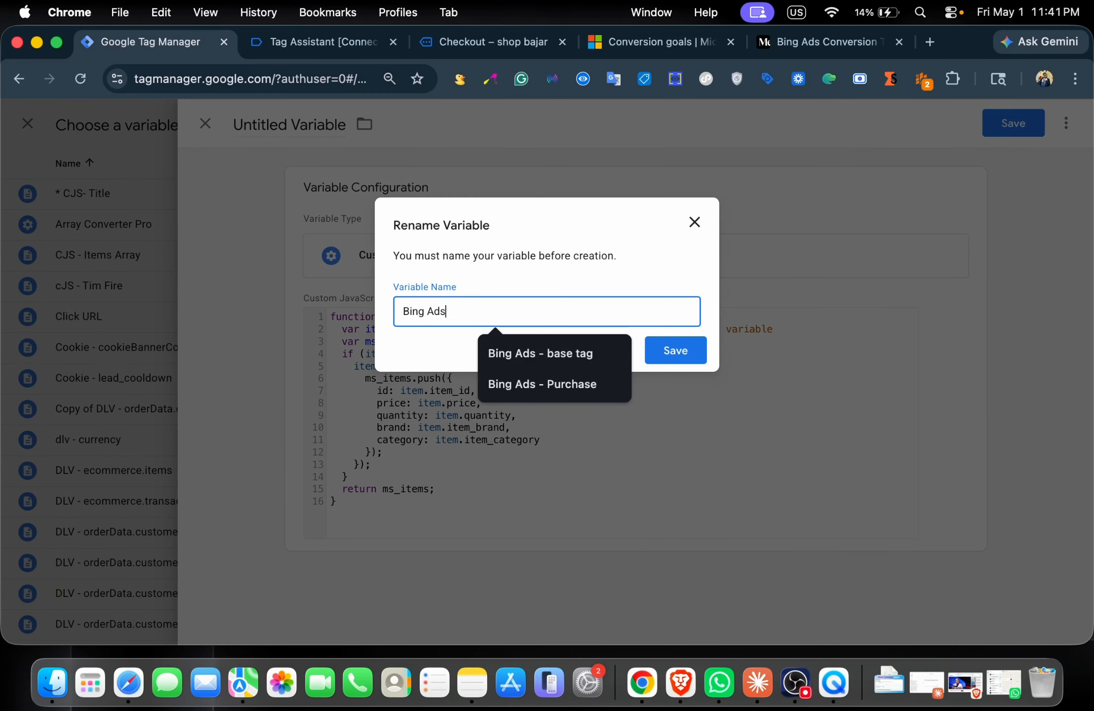
pyautogui.write(' - Itmes')
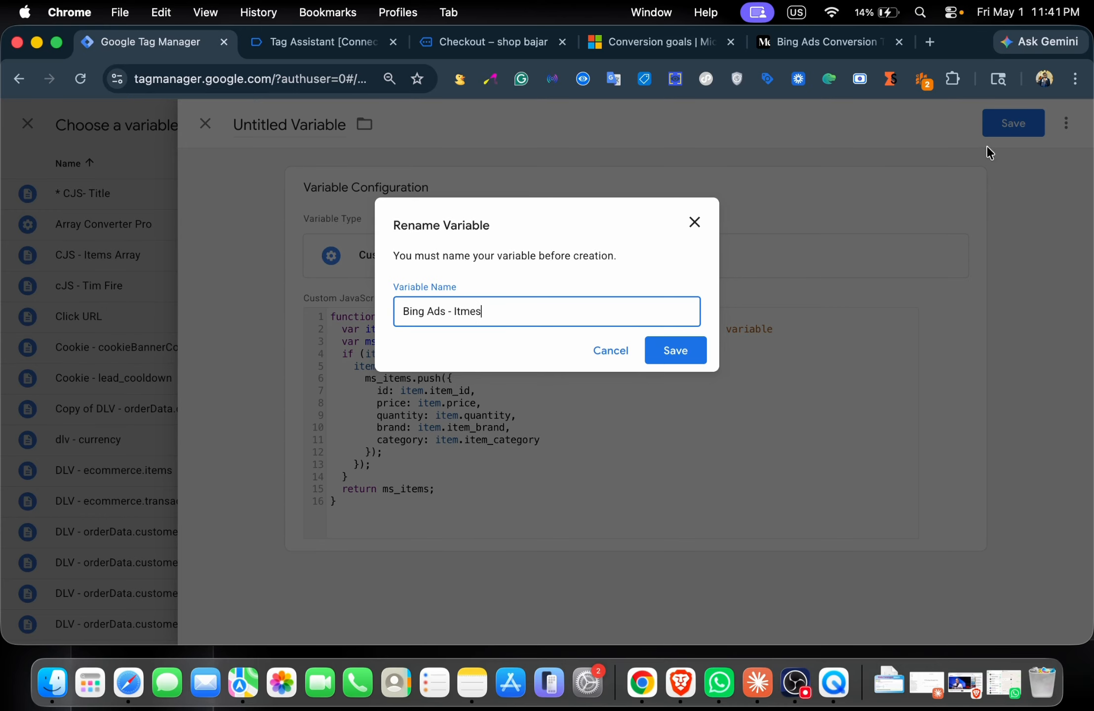
pyautogui.click(699, 350)
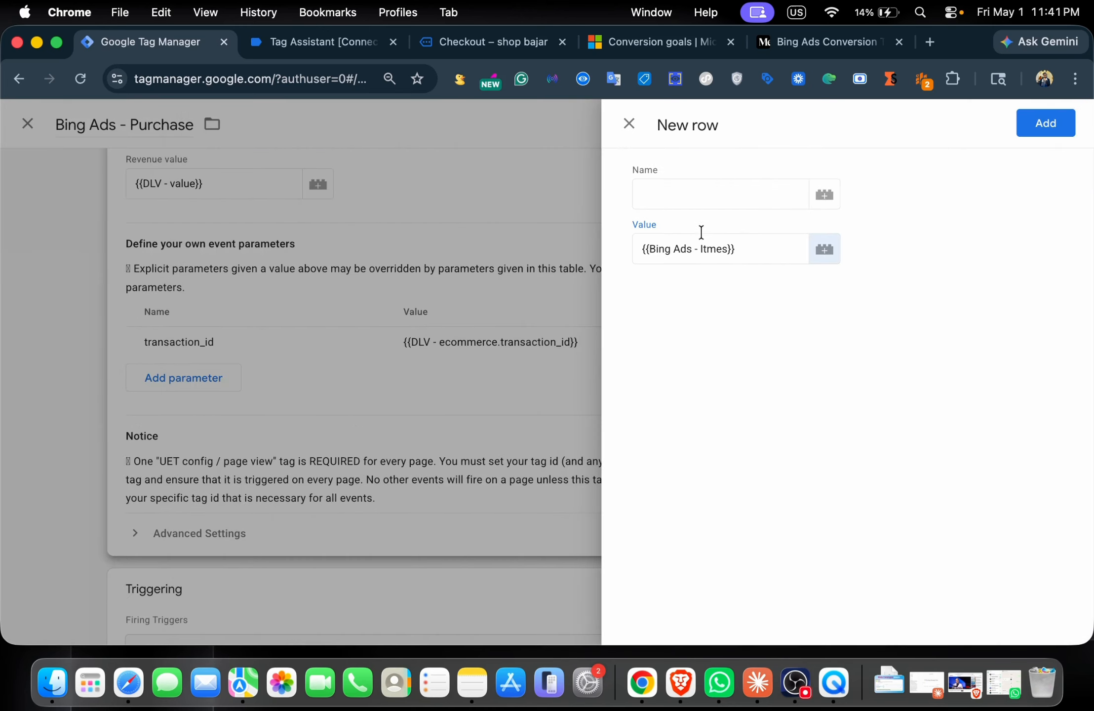
# Name the new event parameter items and add it to the purchase tag with the value {{Bing Ads - Itmes}}
pyautogui.click(701, 191)
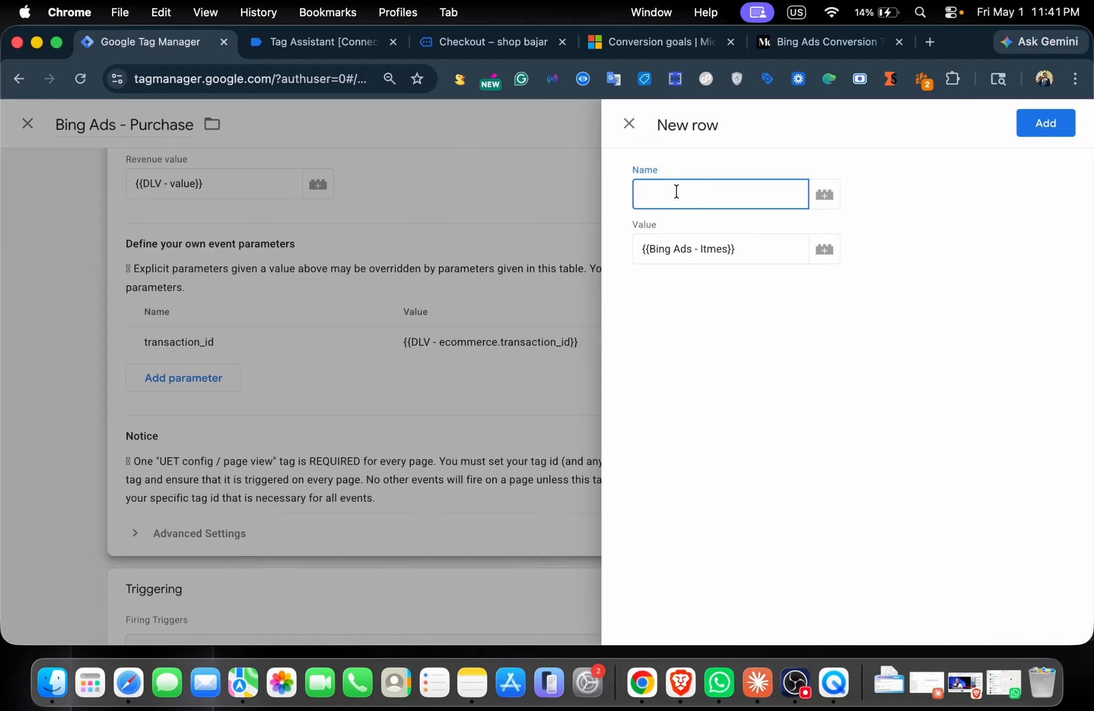
pyautogui.write('items')
pyautogui.click(1036, 125)
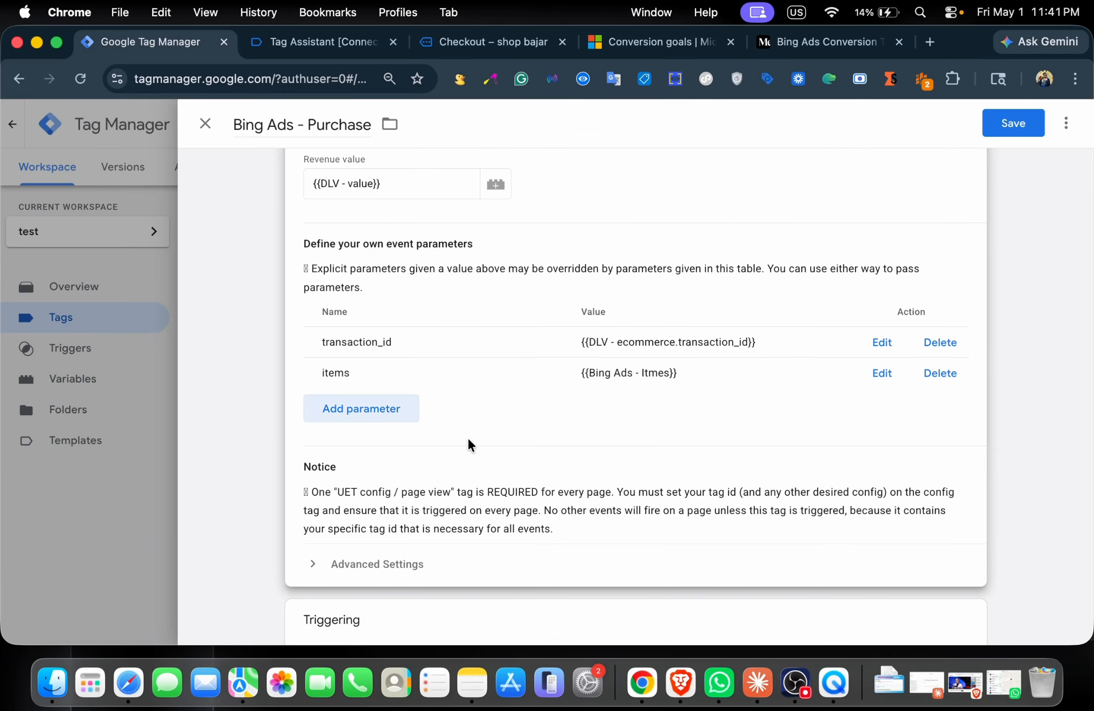
# Save the Bing Ads - Purchase tag and reopen its configuration for editing down to the revenue value and event parameters
pyautogui.scroll(-2, 464, 439)
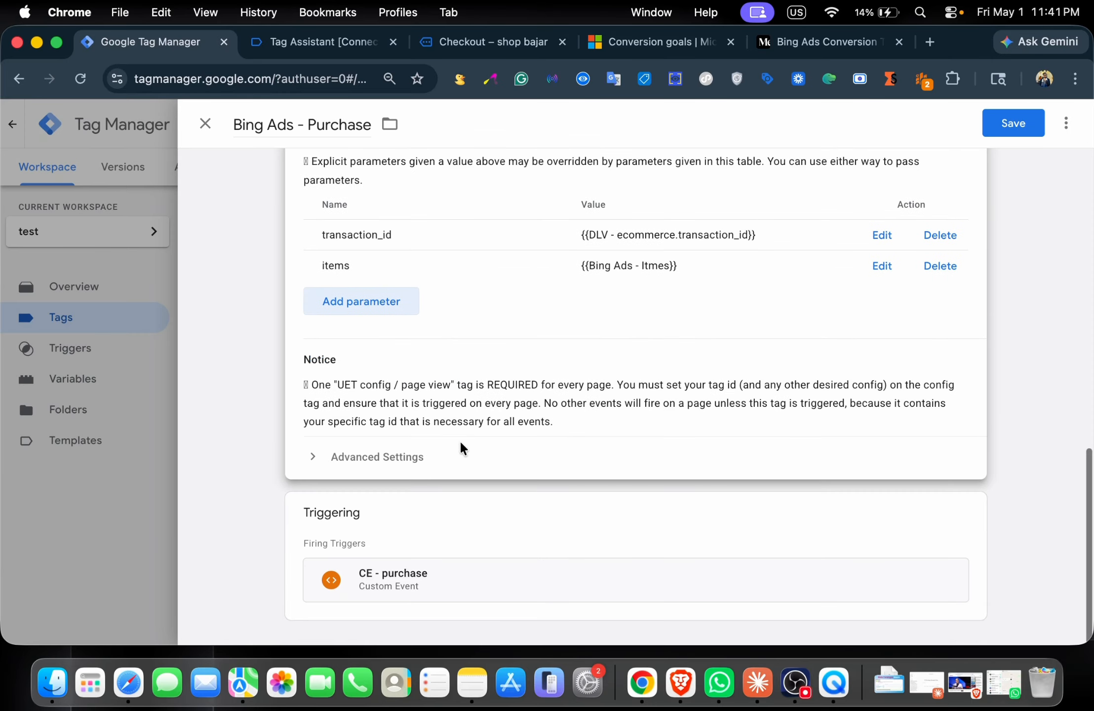
pyautogui.click(1006, 122)
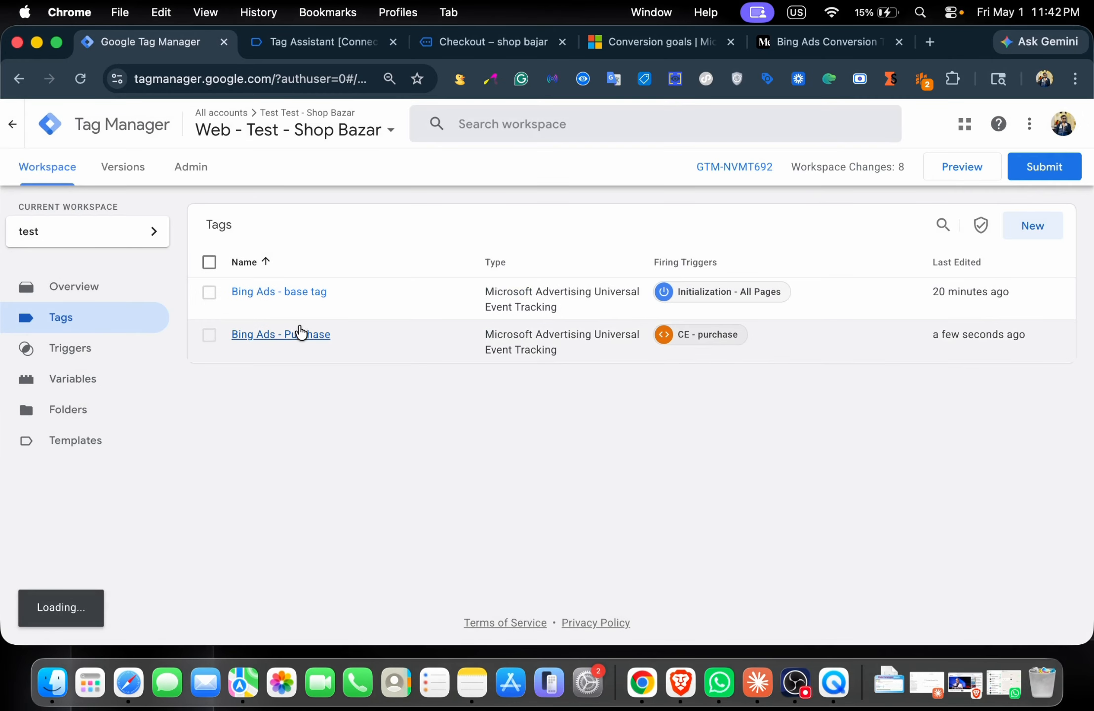
pyautogui.click(298, 331)
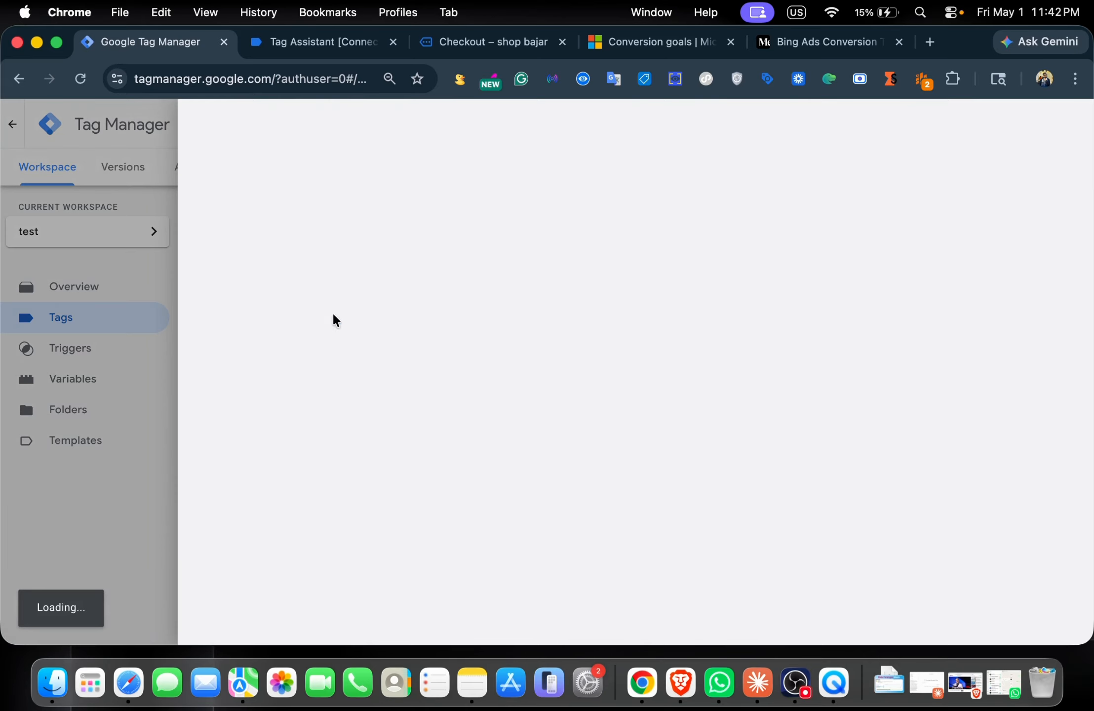
pyautogui.scroll(-5, 430, 366)
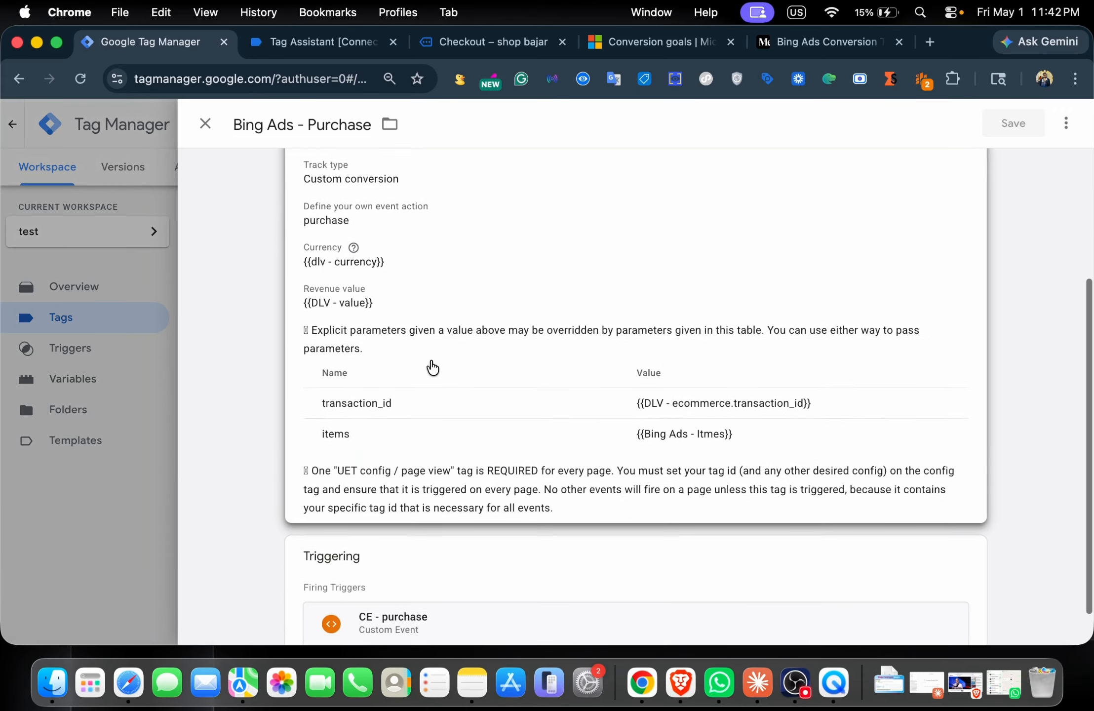
pyautogui.click(446, 372)
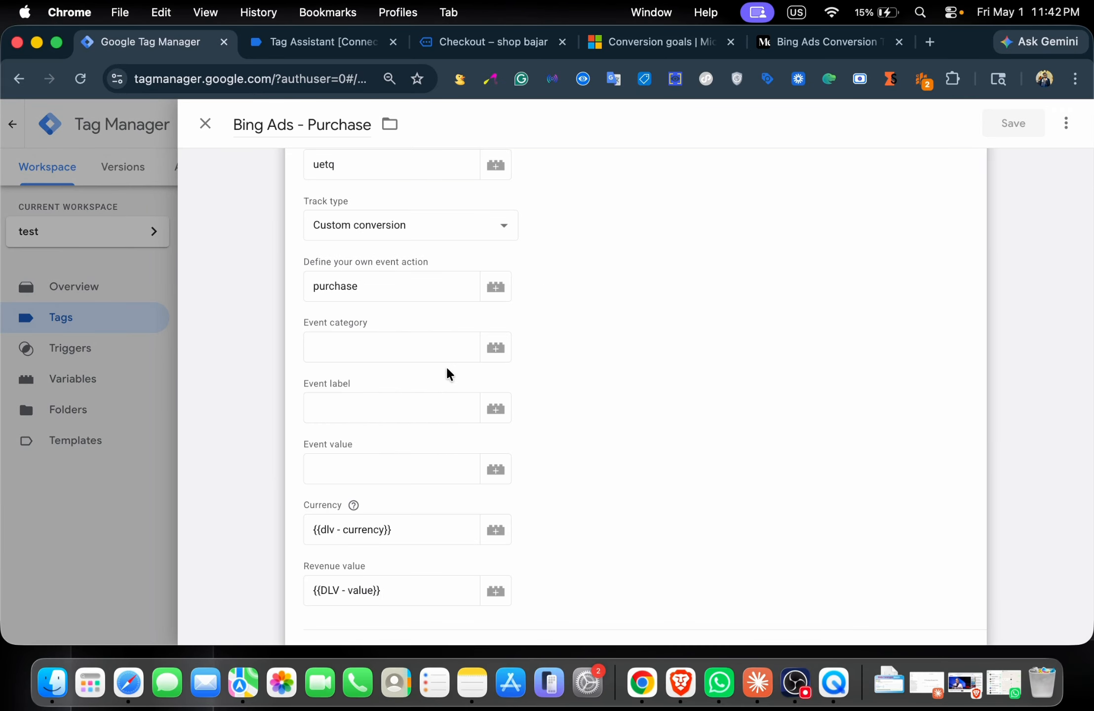
pyautogui.scroll(-5, 447, 372)
pyautogui.scroll(-5, 447, 372)
pyautogui.scroll(3, 446, 373)
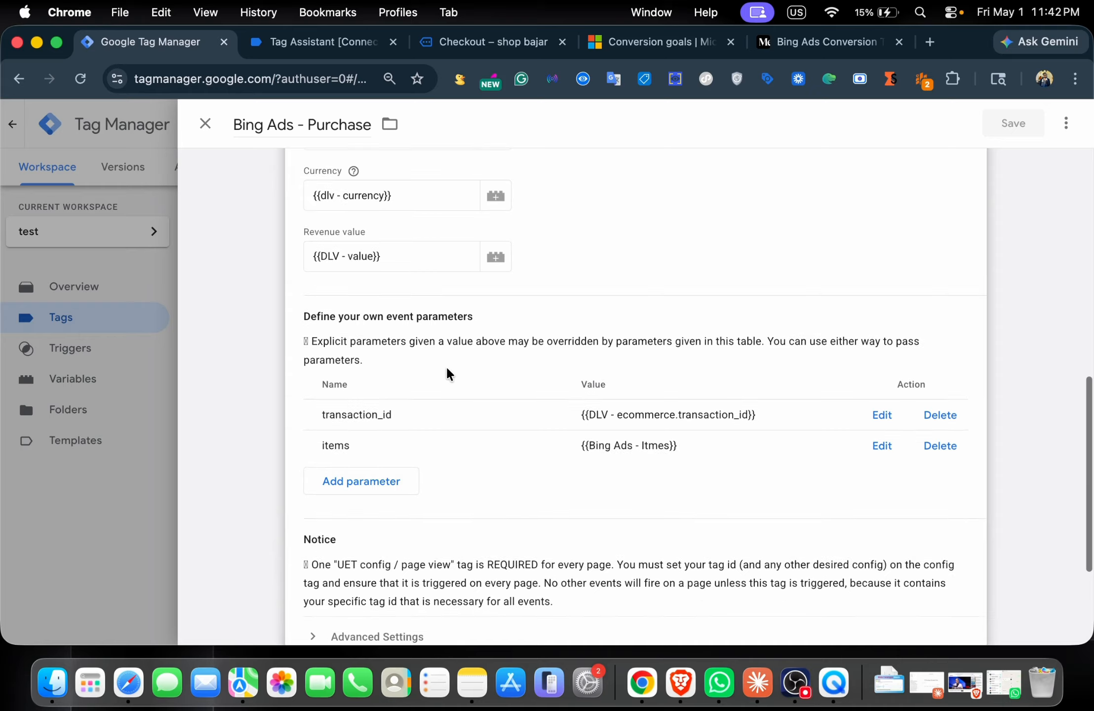
# Search the variables available for the tag's revenue value for "valu" and open the configuration of DLV - value
pyautogui.click(492, 258)
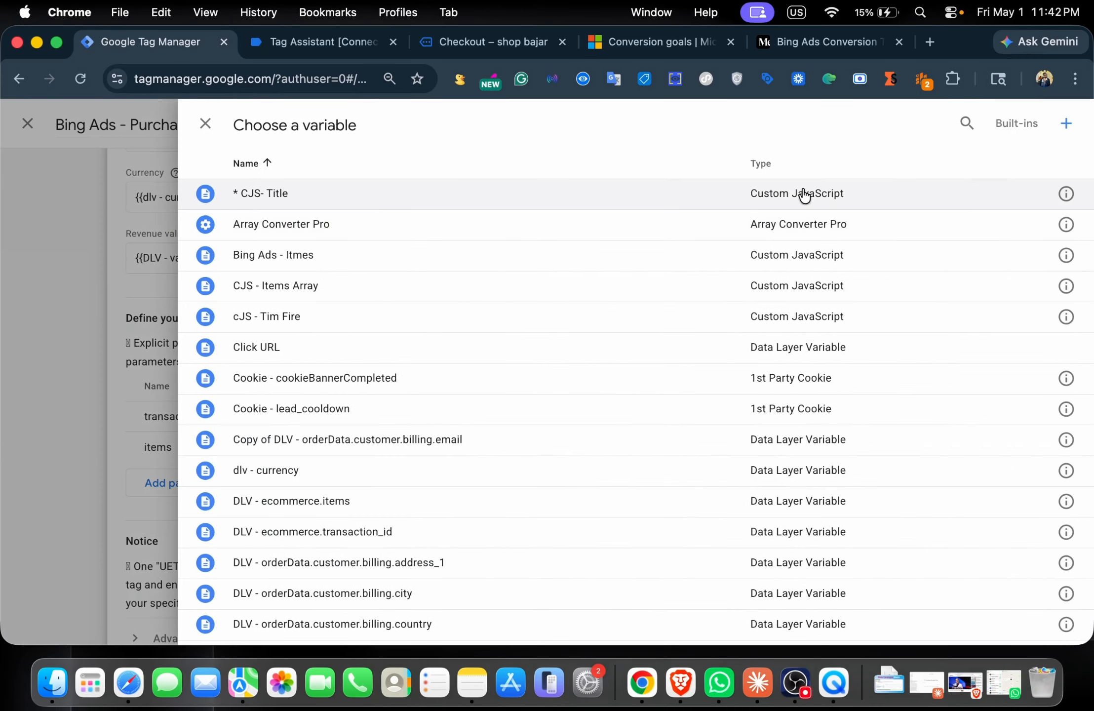
pyautogui.click(971, 124)
pyautogui.write('dl')
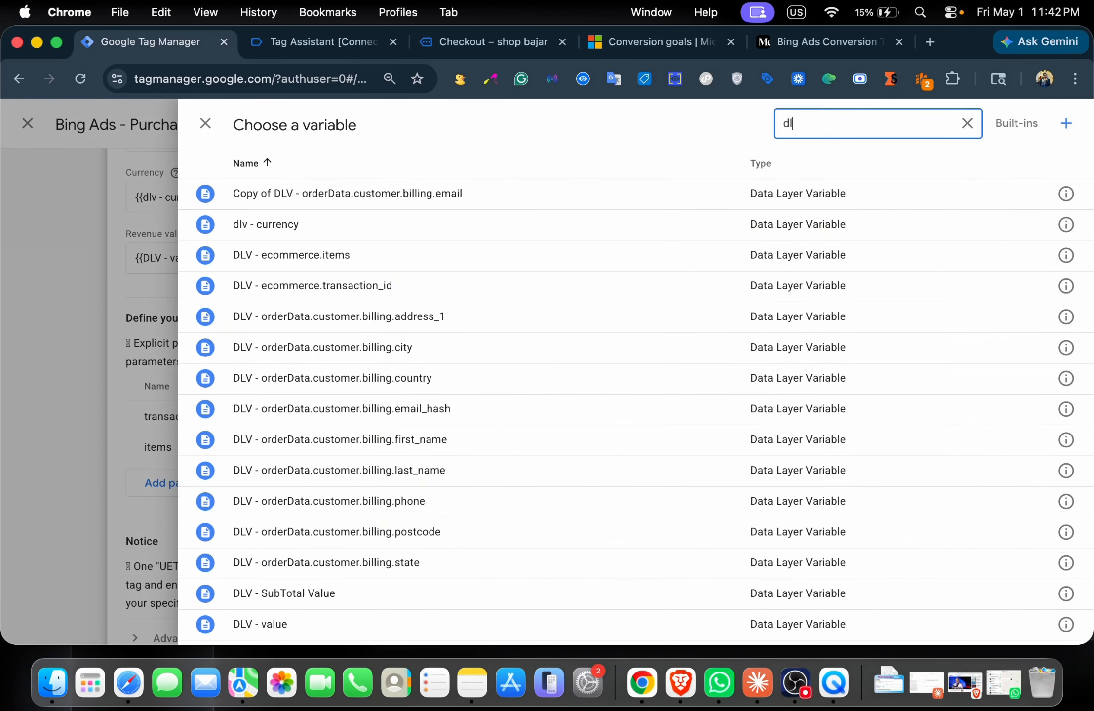
pyautogui.write('v va')
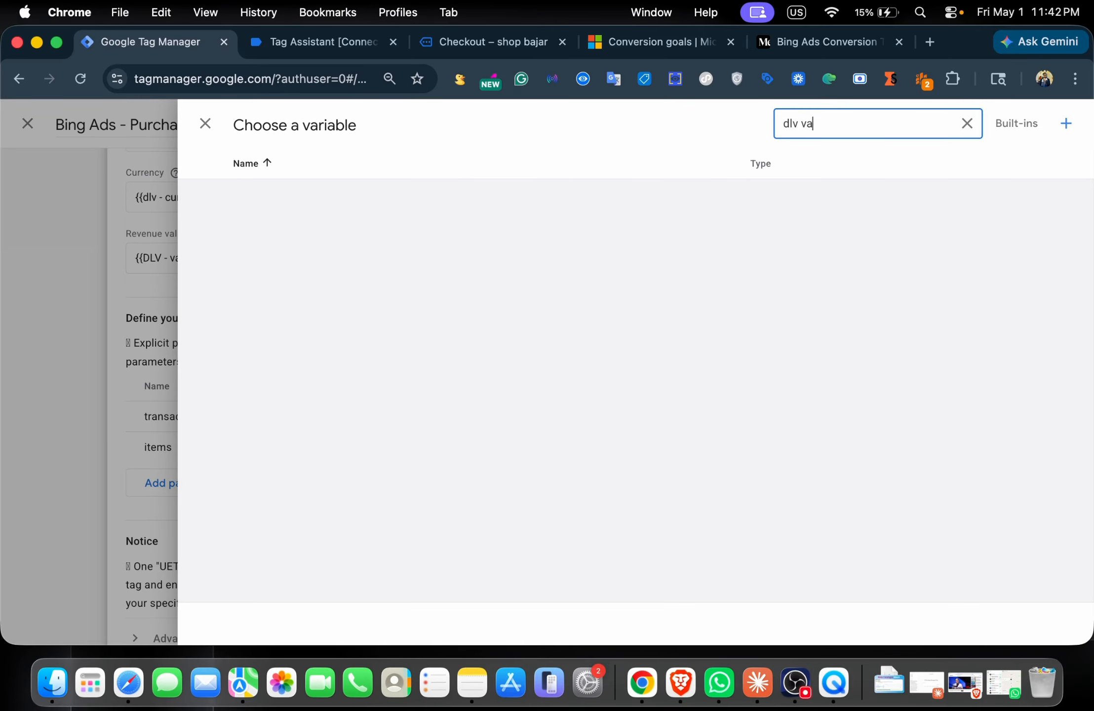
pyautogui.press('BackSpace')
pyautogui.press('BackSpace')
pyautogui.press('BackSpace')
pyautogui.press('BackSpace')
pyautogui.press('BackSpace')
pyautogui.write('valu')
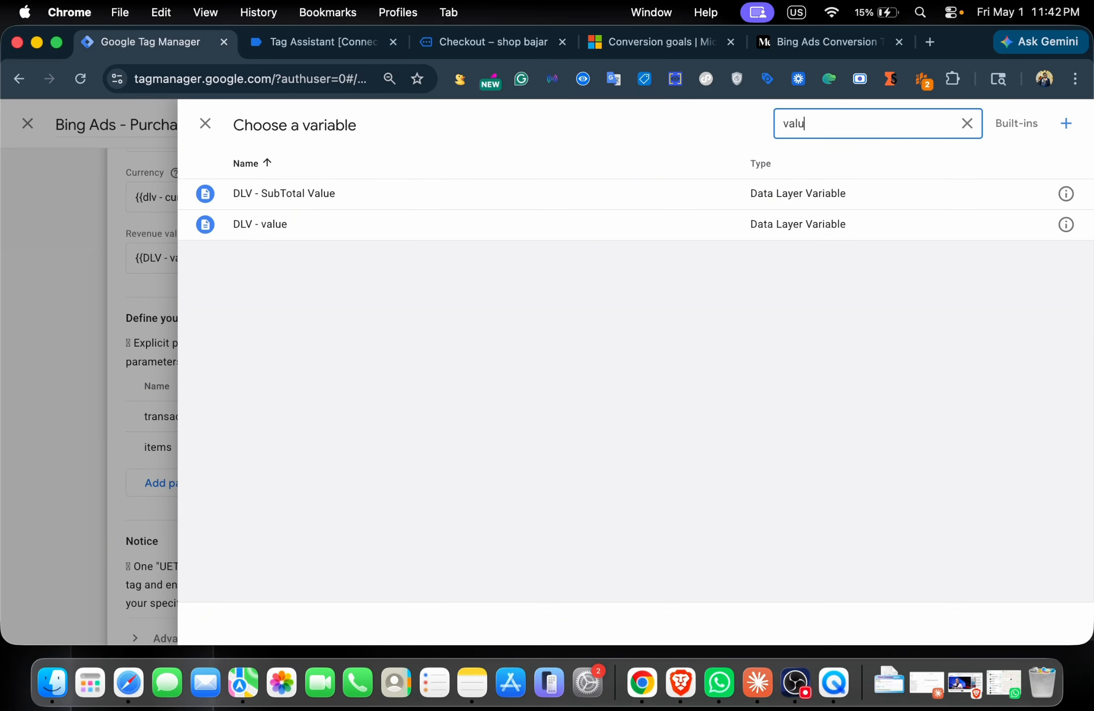
pyautogui.click(1066, 226)
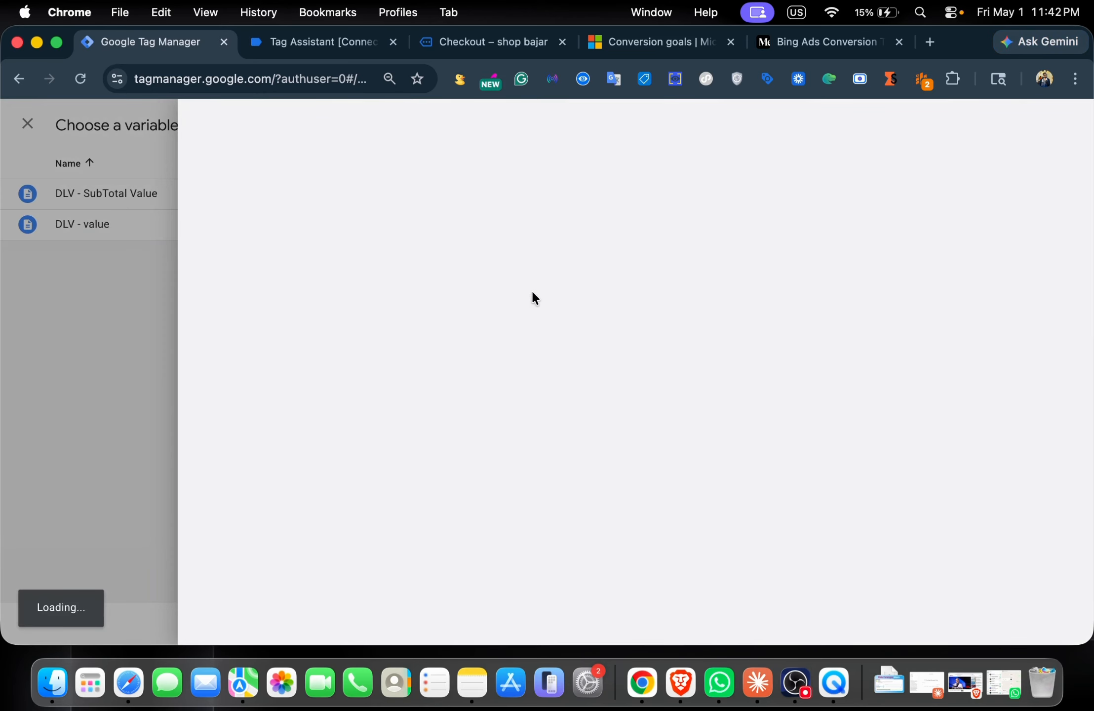
# Set the DLV - value variable's data layer variable name to ecommerce.value, save it, and return to the purchase tag
pyautogui.moveTo(427, 298)
pyautogui.click(445, 337)
pyautogui.doubleClick(390, 331)
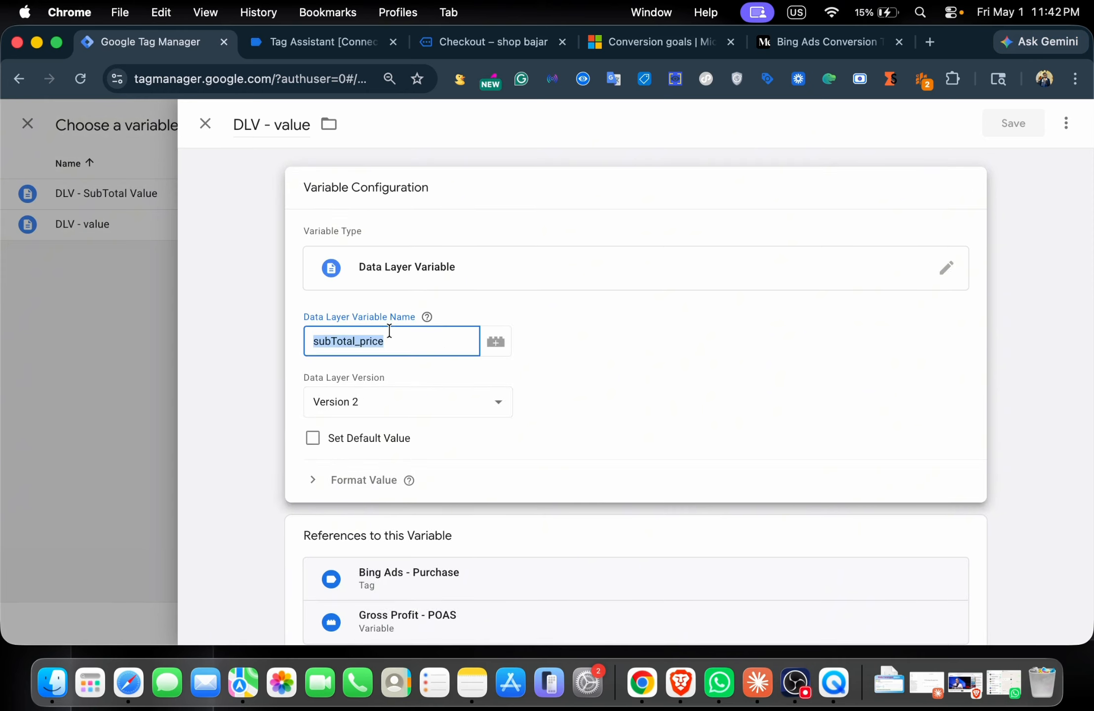
pyautogui.write('ecommerc')
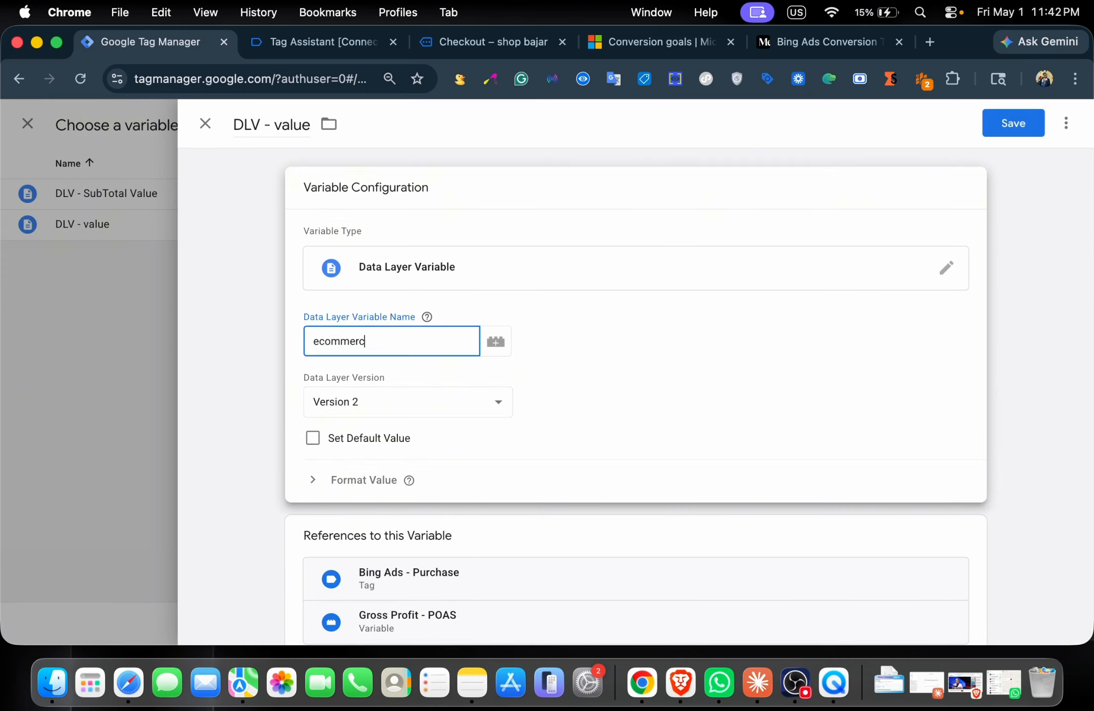
pyautogui.write('e.value')
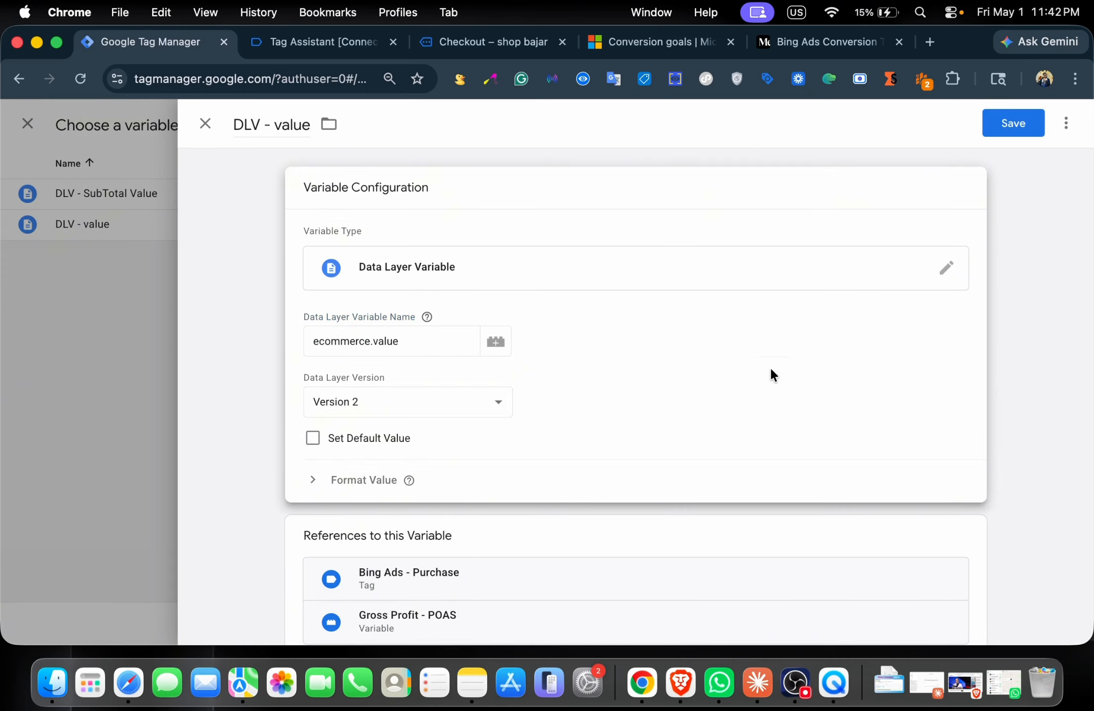
pyautogui.click(1012, 124)
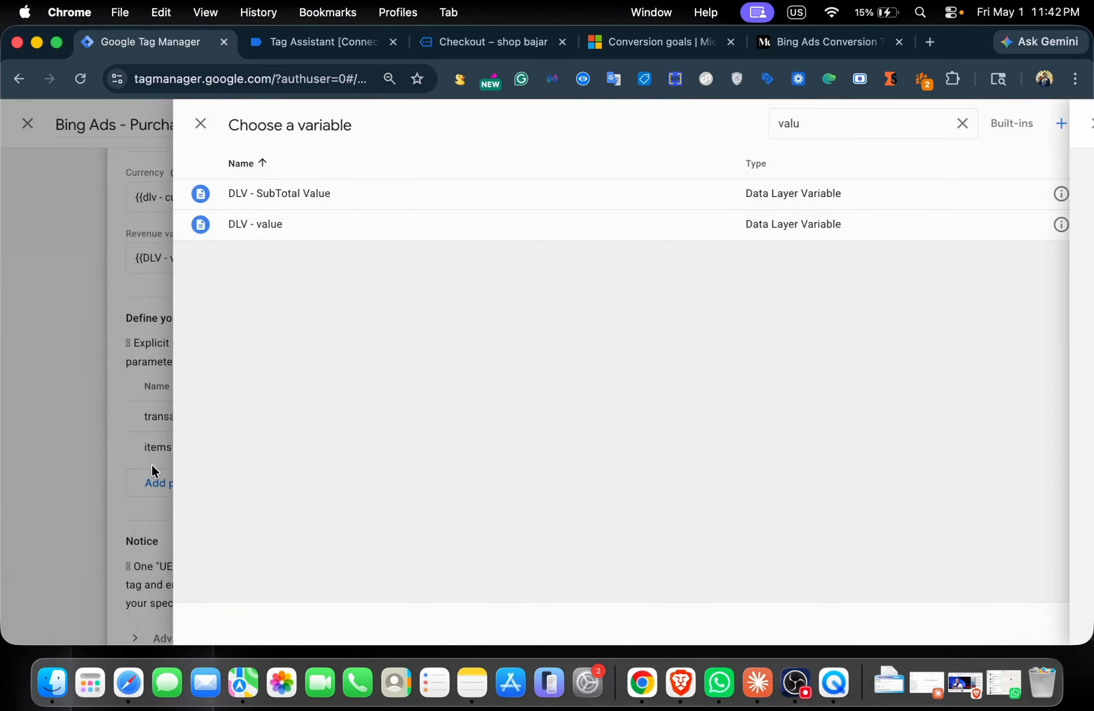
pyautogui.click(66, 441)
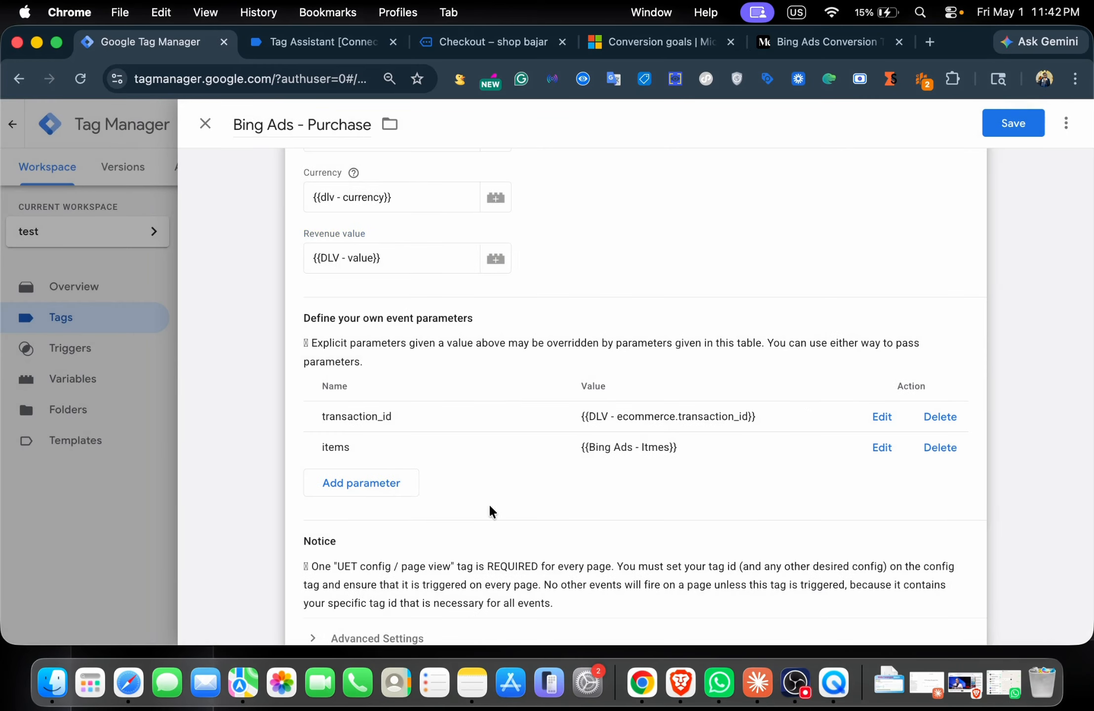
# Review the purchase tag's track type, event action, currency, revenue value, event parameters and trigger, and close the tag, discarding unsaved changes
pyautogui.scroll(-5, 383, 460)
pyautogui.scroll(3, 384, 460)
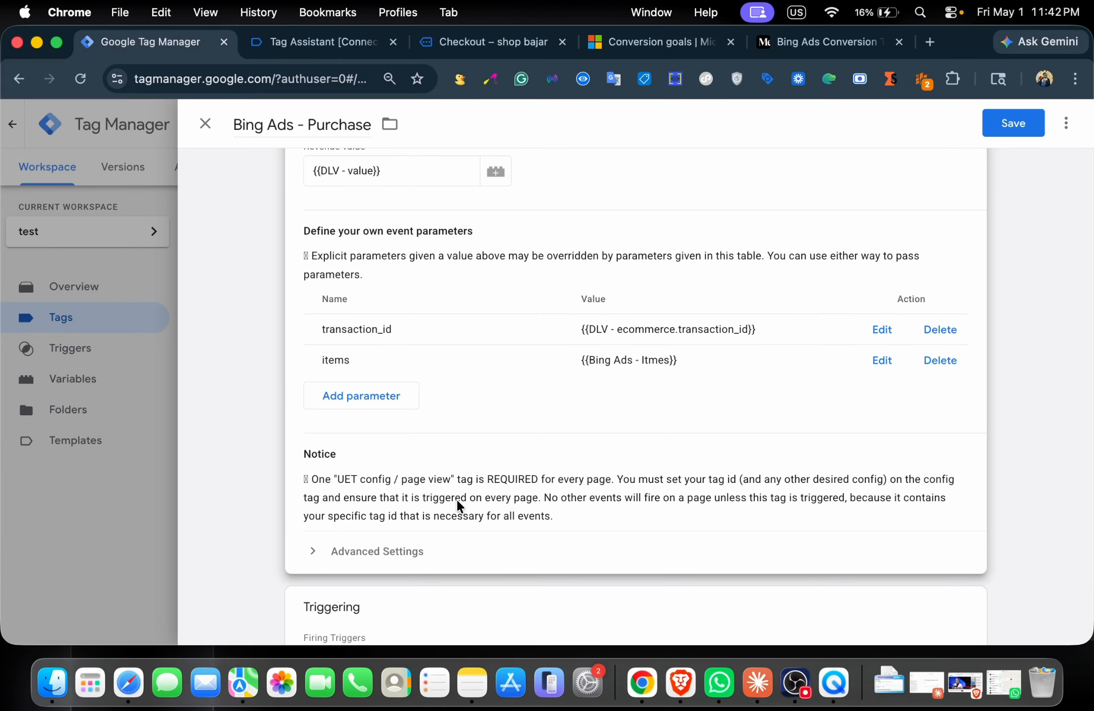
pyautogui.scroll(15, 456, 498)
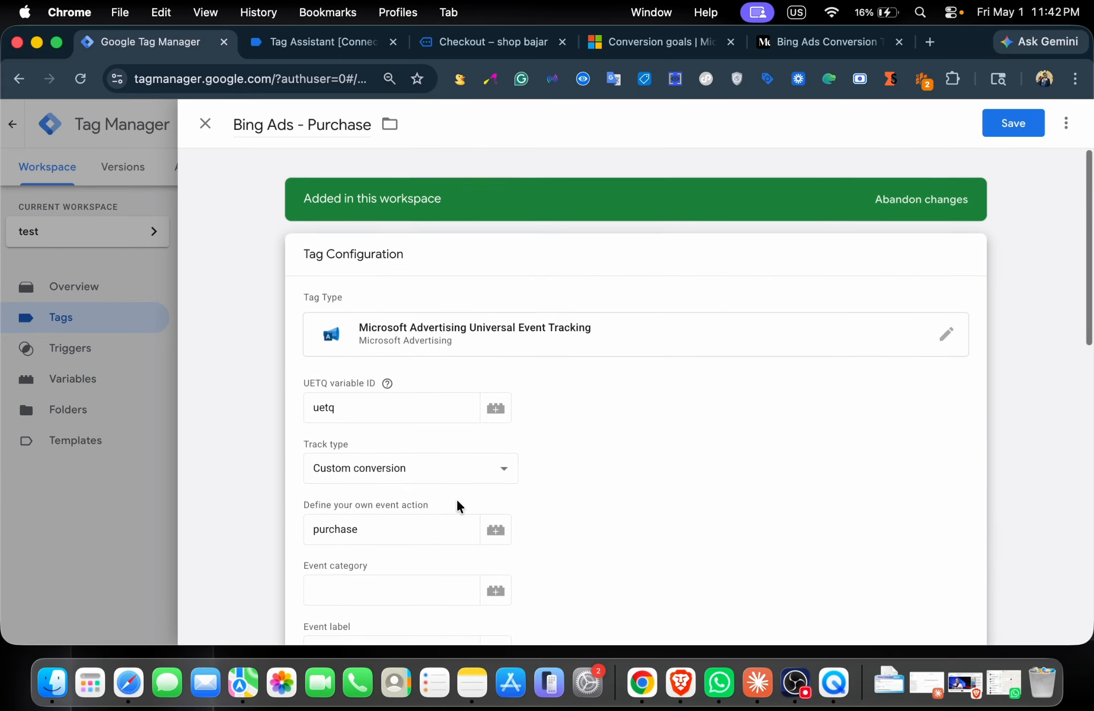
pyautogui.scroll(-15, 457, 499)
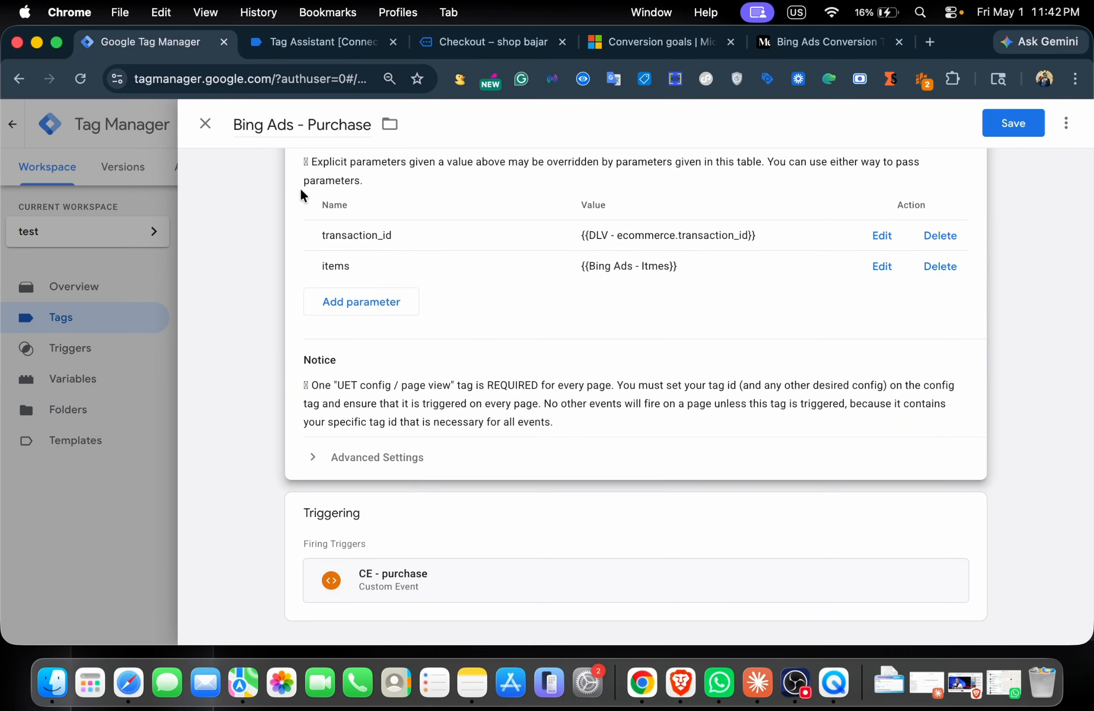
pyautogui.scroll(15, 472, 353)
pyautogui.scroll(-2, 472, 355)
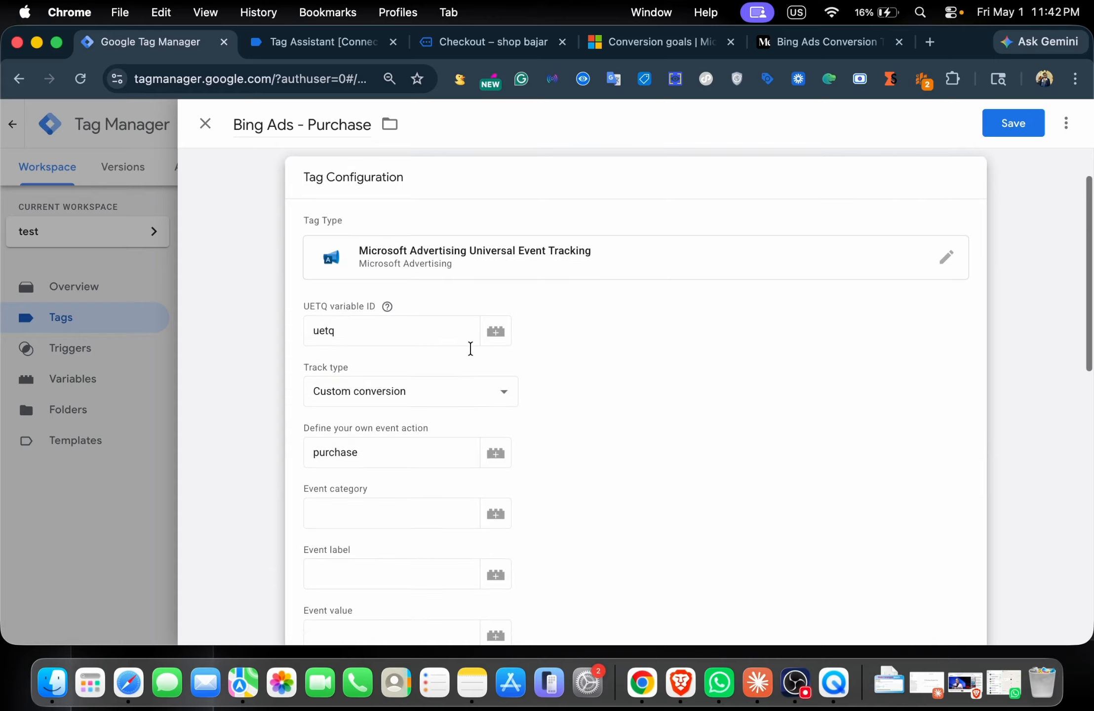
pyautogui.scroll(-4, 435, 362)
pyautogui.scroll(-5, 436, 356)
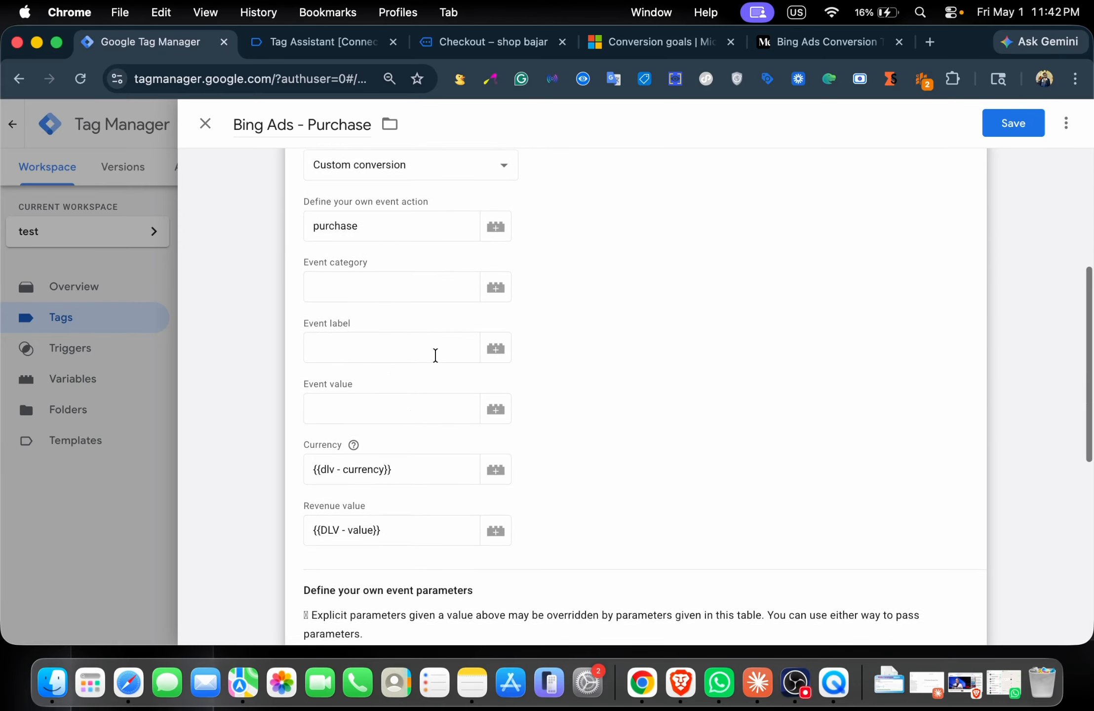
pyautogui.scroll(9, 435, 354)
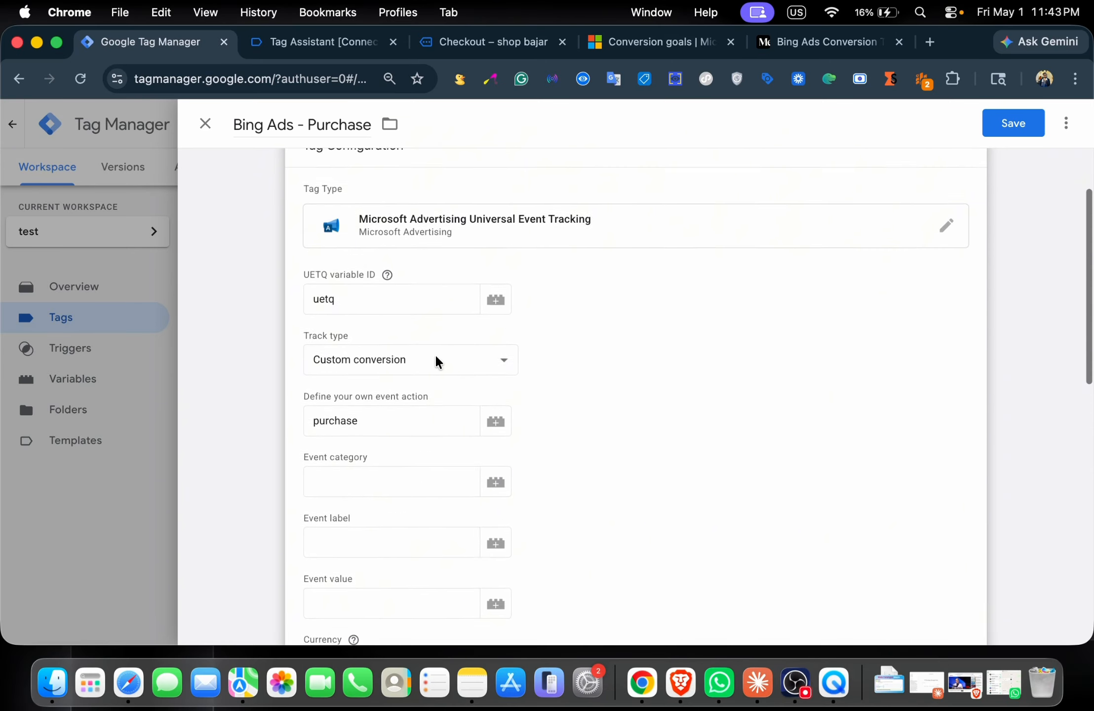
pyautogui.scroll(-12, 371, 431)
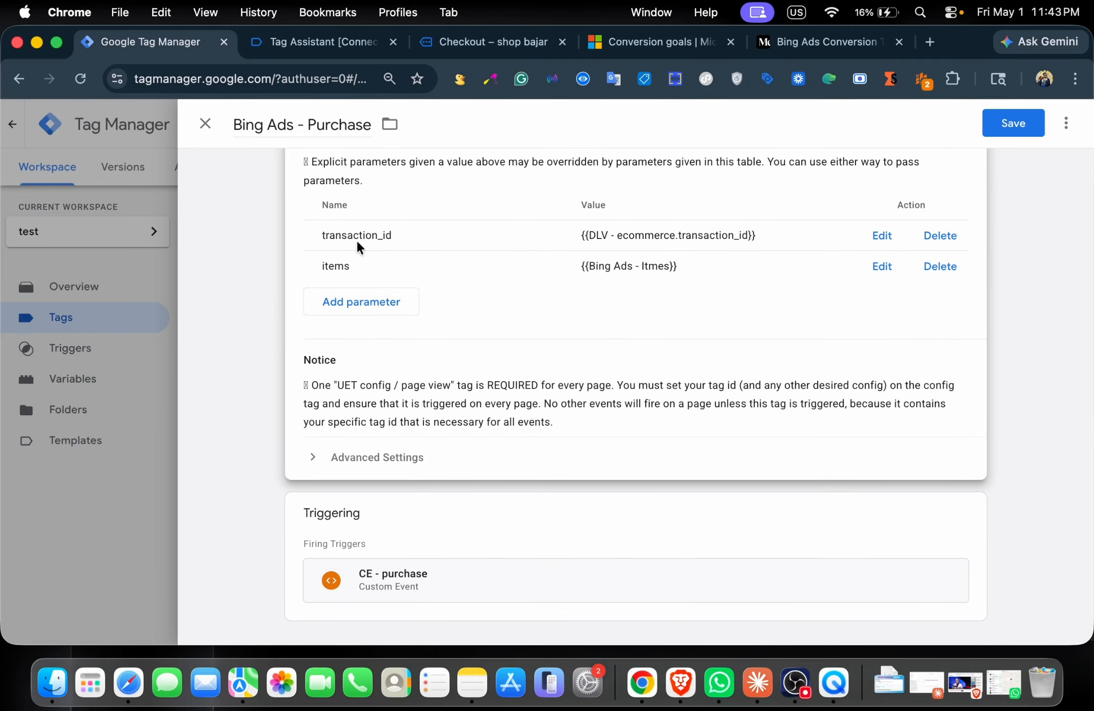
pyautogui.scroll(12, 374, 268)
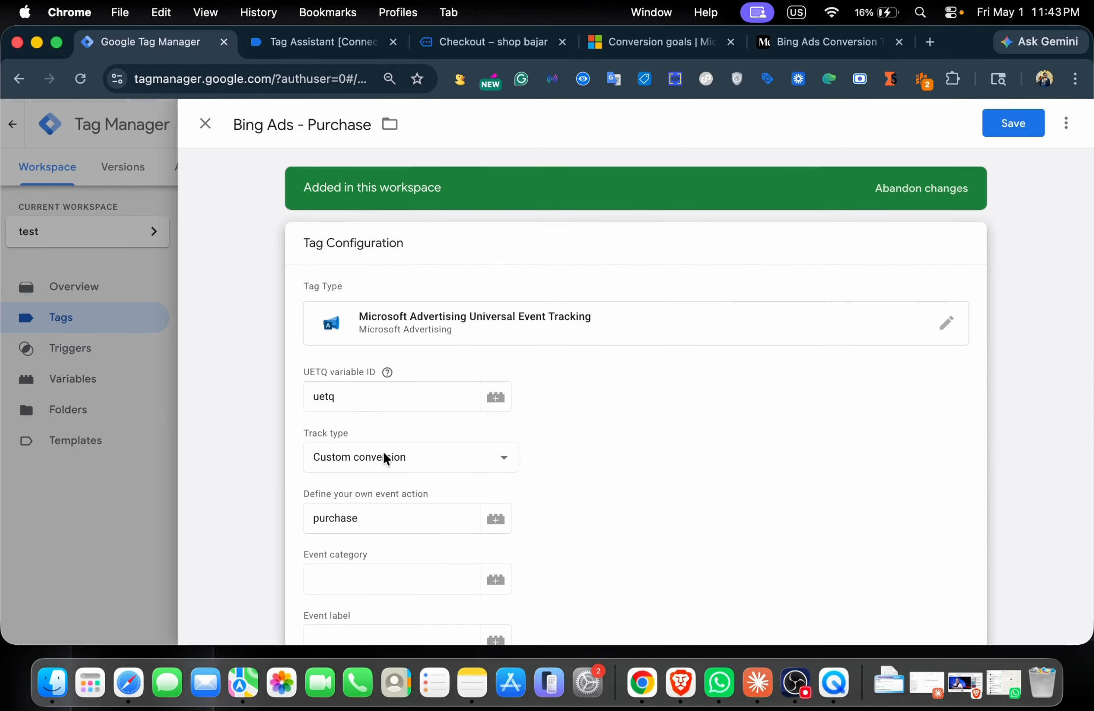
pyautogui.scroll(-1, 420, 340)
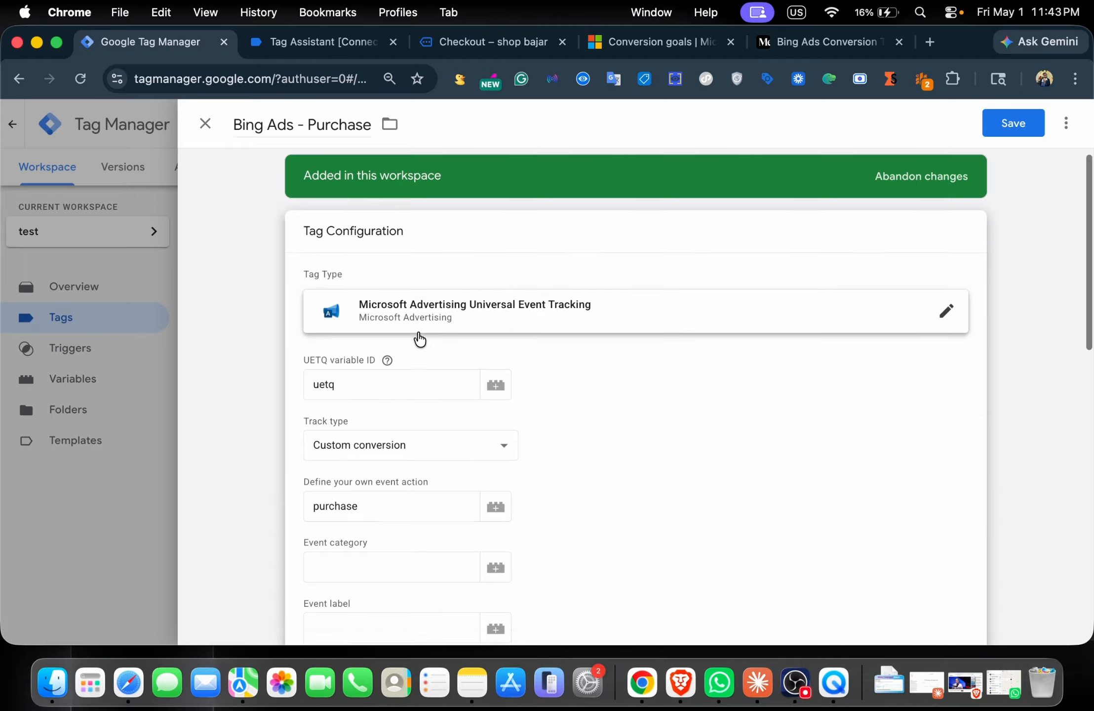
pyautogui.scroll(-10, 420, 340)
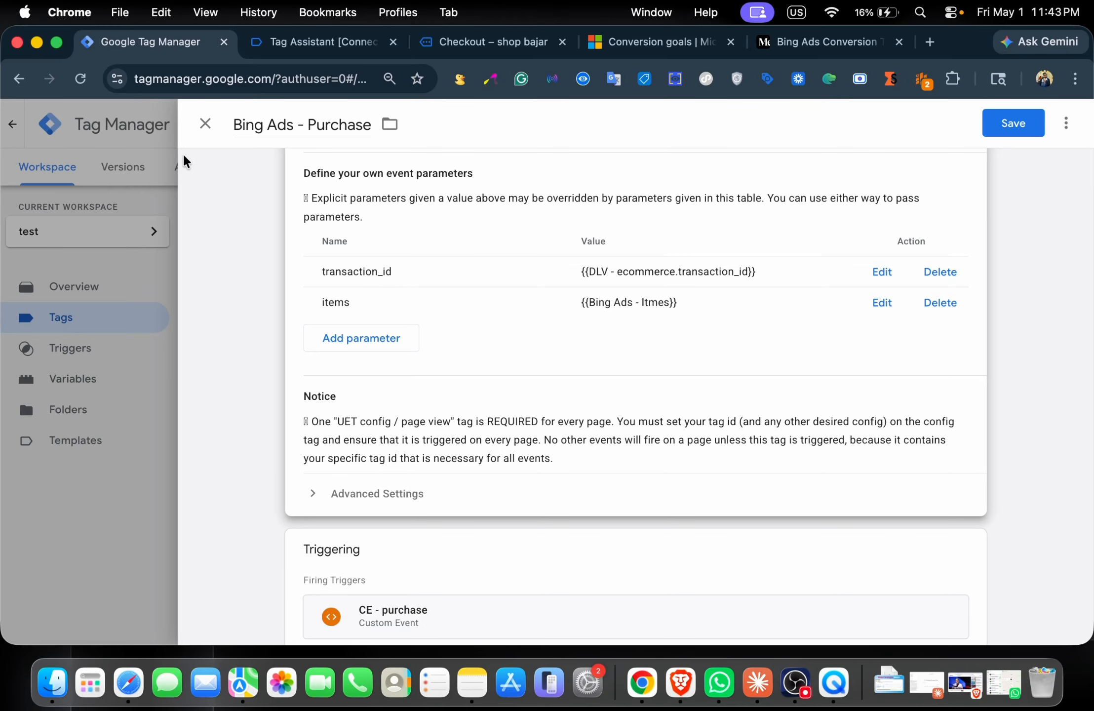
pyautogui.click(204, 123)
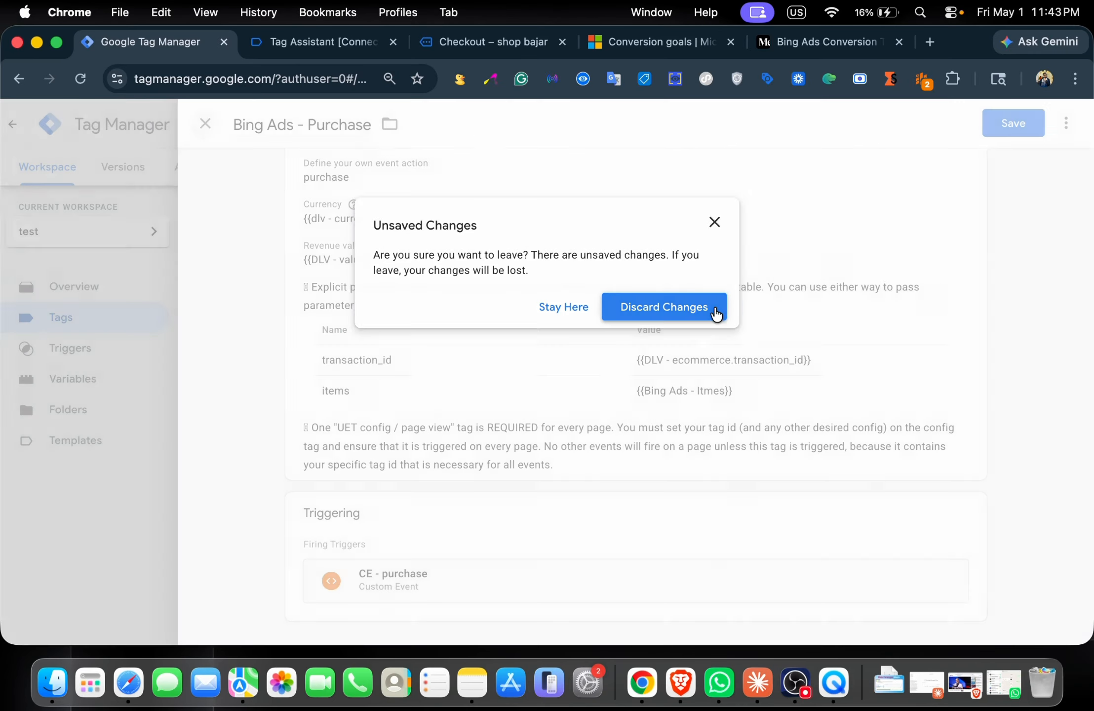
pyautogui.click(715, 310)
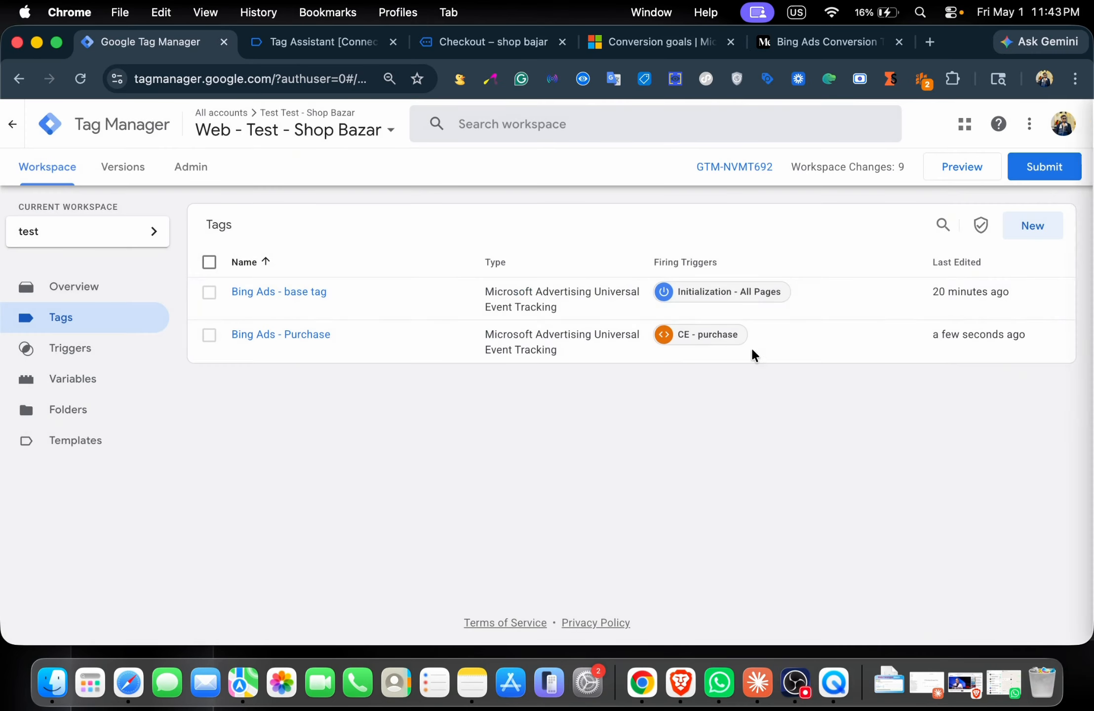
# Create a new Microsoft Advertising Universal Event Tracking tag with the track type Send enhanced conversion values
pyautogui.click(1022, 236)
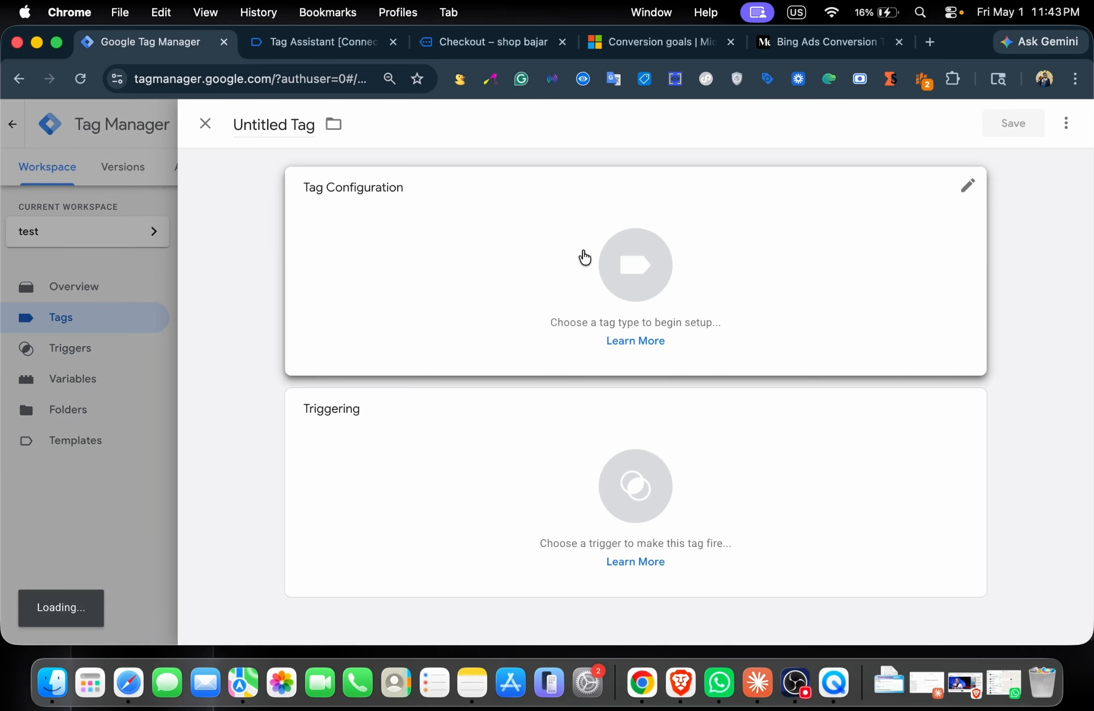
pyautogui.click(585, 257)
pyautogui.click(1059, 124)
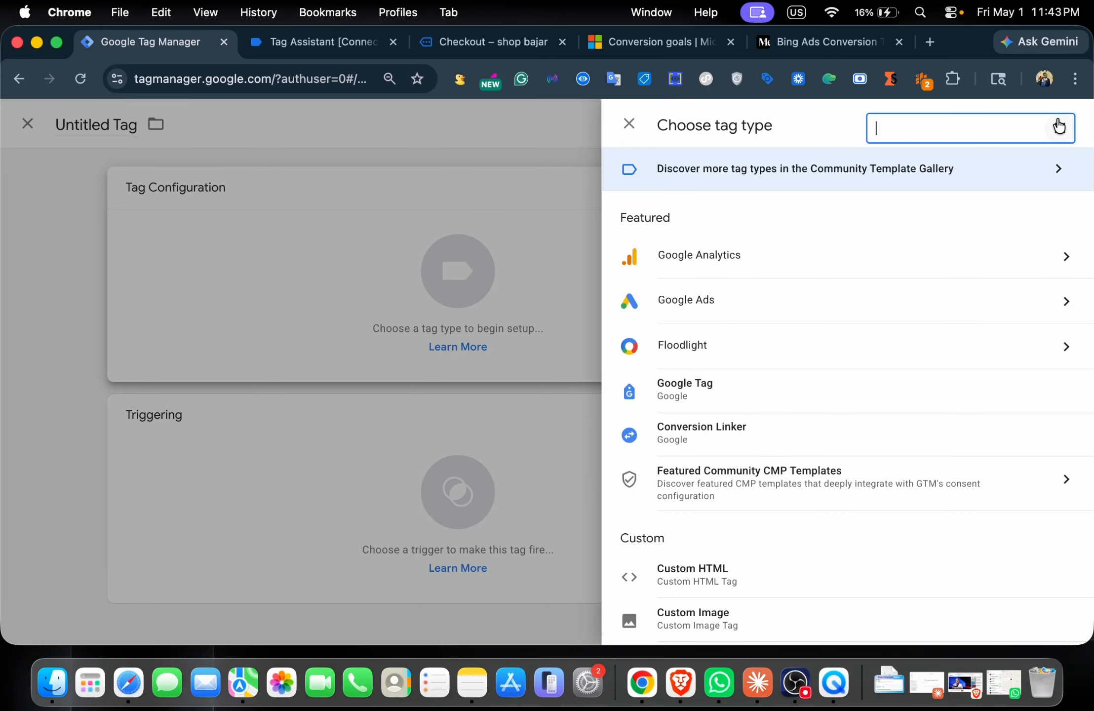
pyautogui.write('mic')
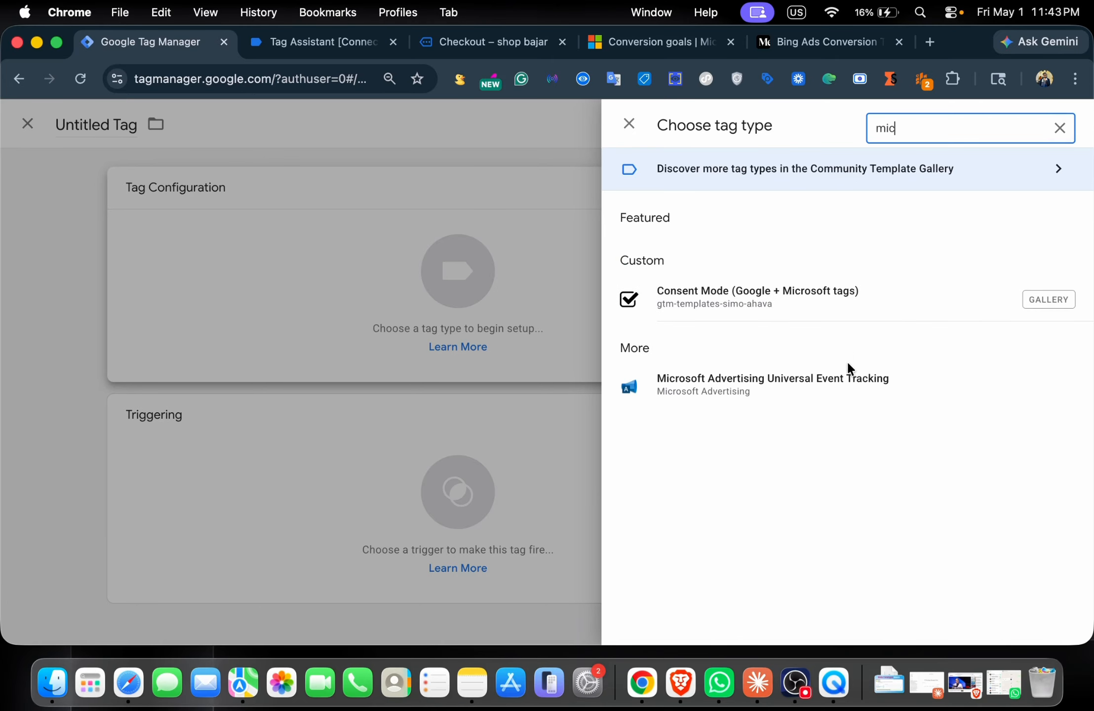
pyautogui.click(842, 383)
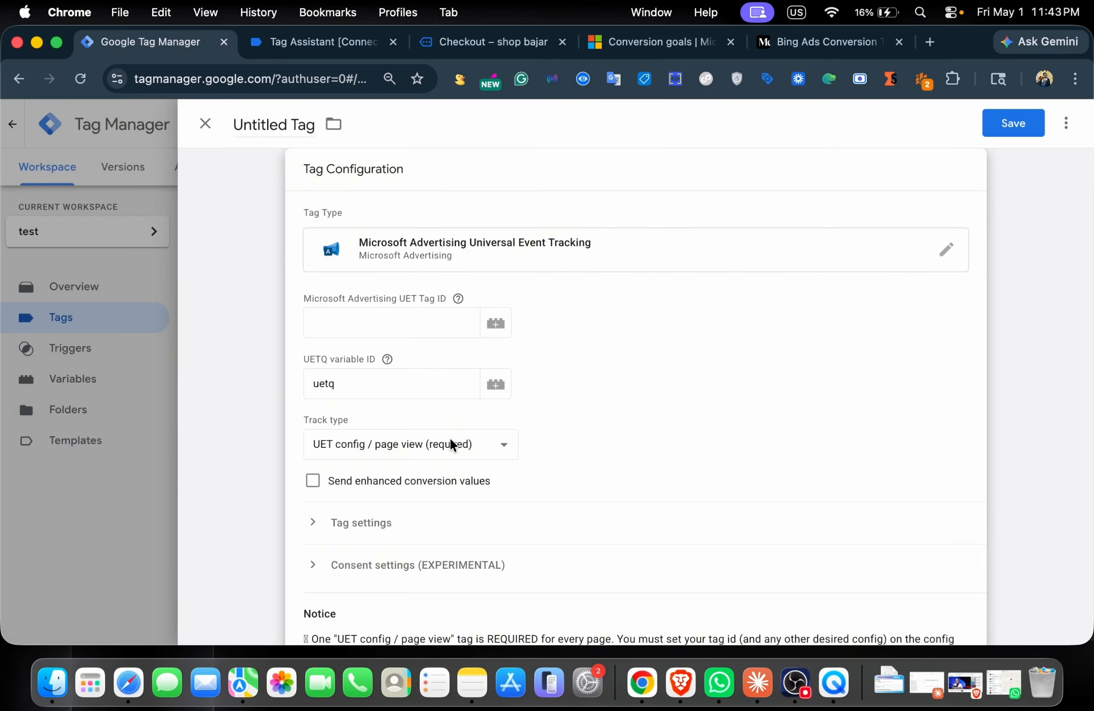
pyautogui.click(452, 444)
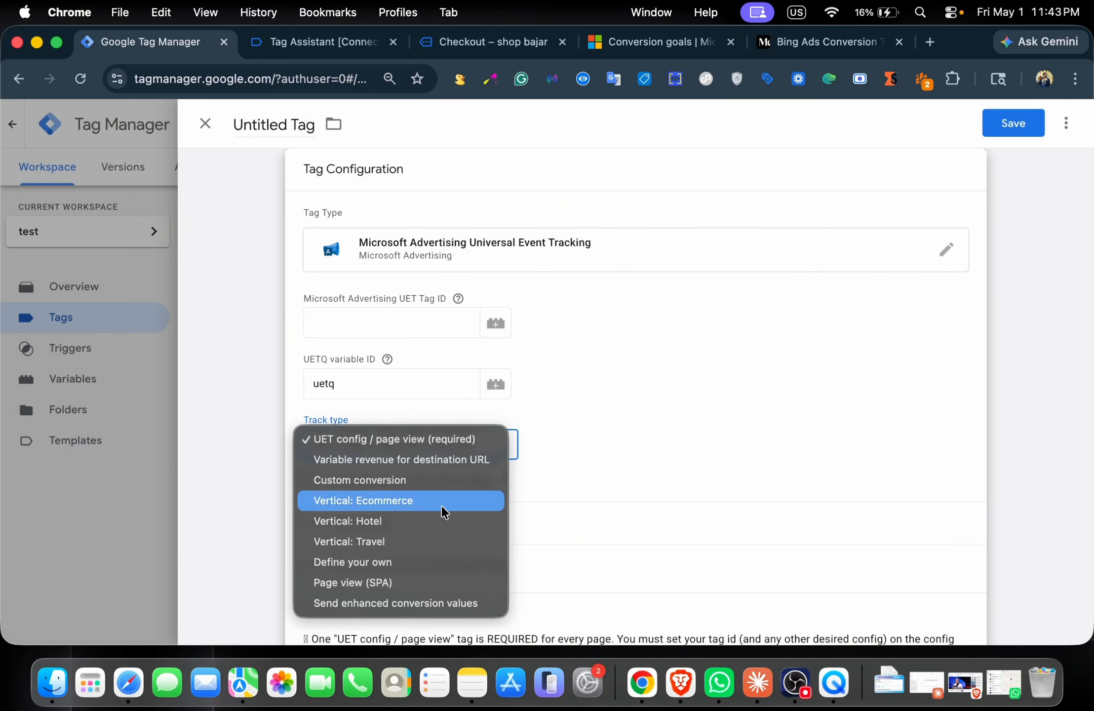
pyautogui.click(430, 602)
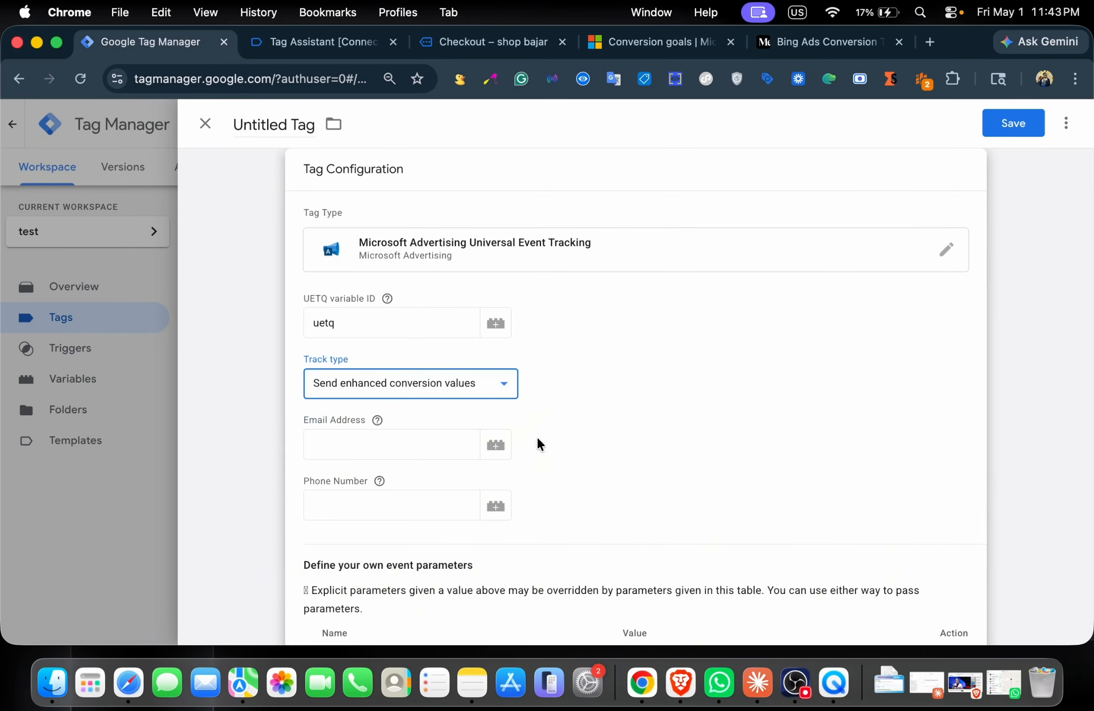
pyautogui.scroll(-5, 595, 417)
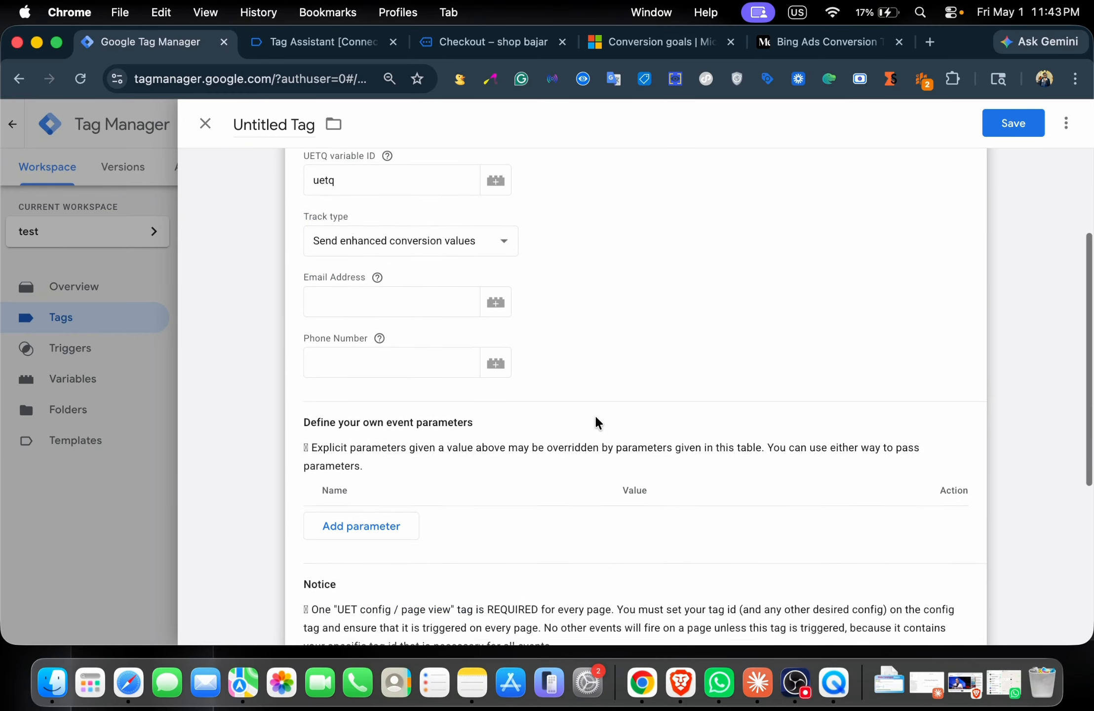
# Set the enhanced conversion tag's email address to the variable {{DLV - orderData.customer.billing.email_hash}}
pyautogui.scroll(-5, 594, 415)
pyautogui.scroll(10, 594, 414)
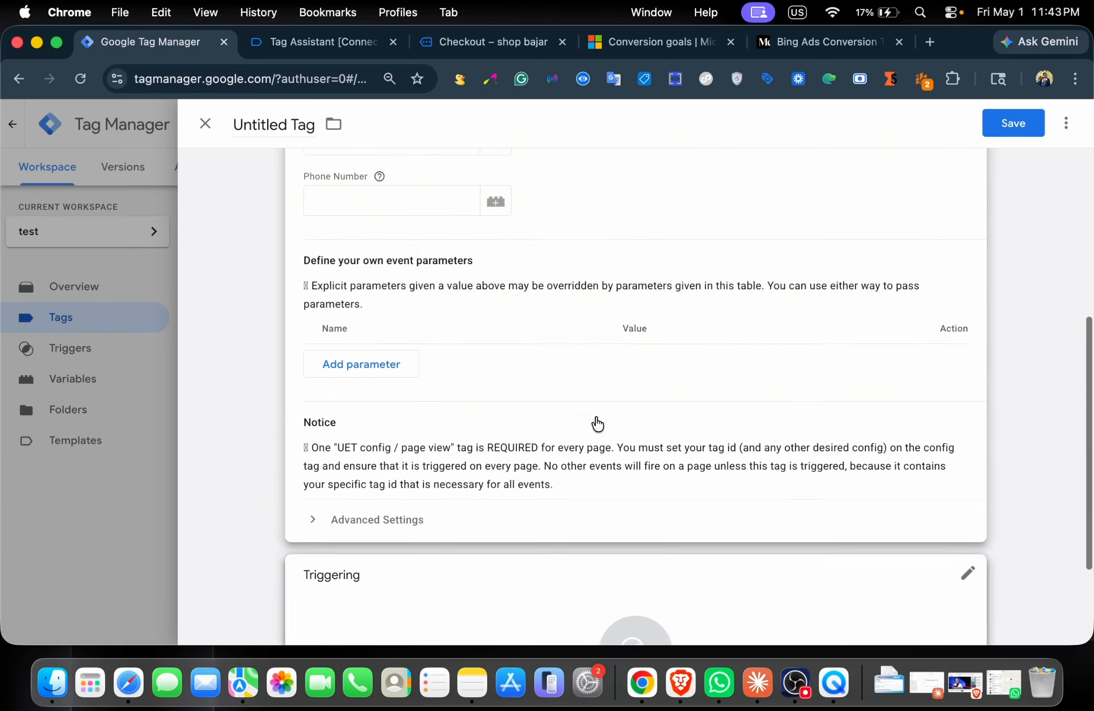
pyautogui.scroll(-3, 642, 420)
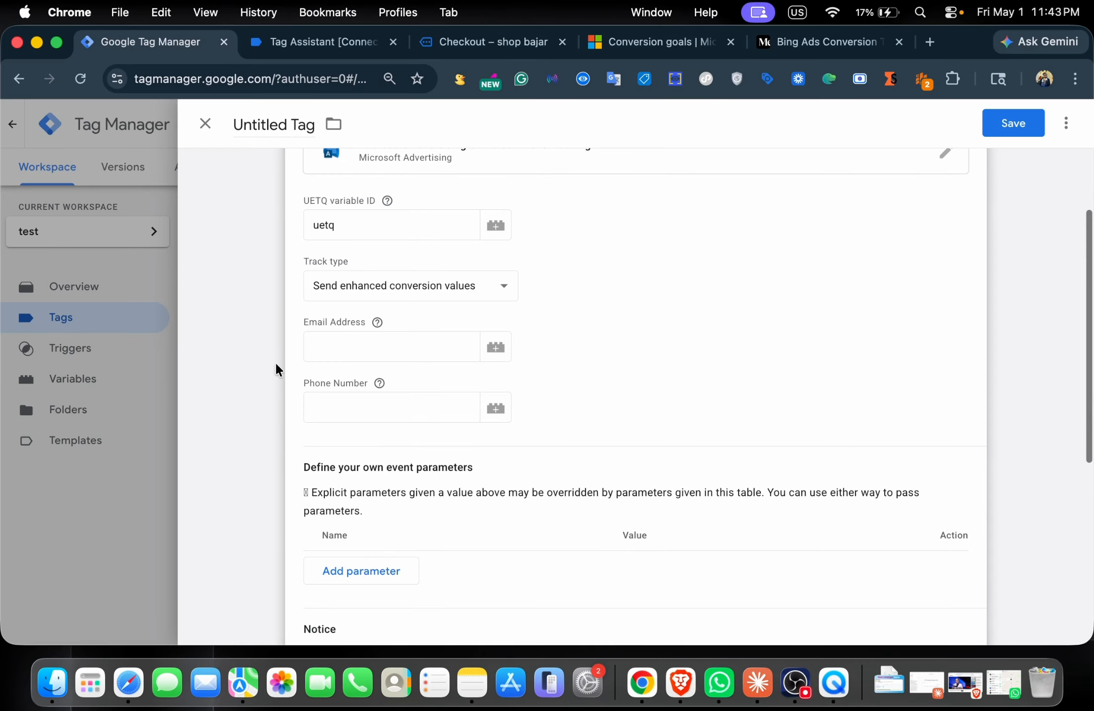
pyautogui.click(347, 351)
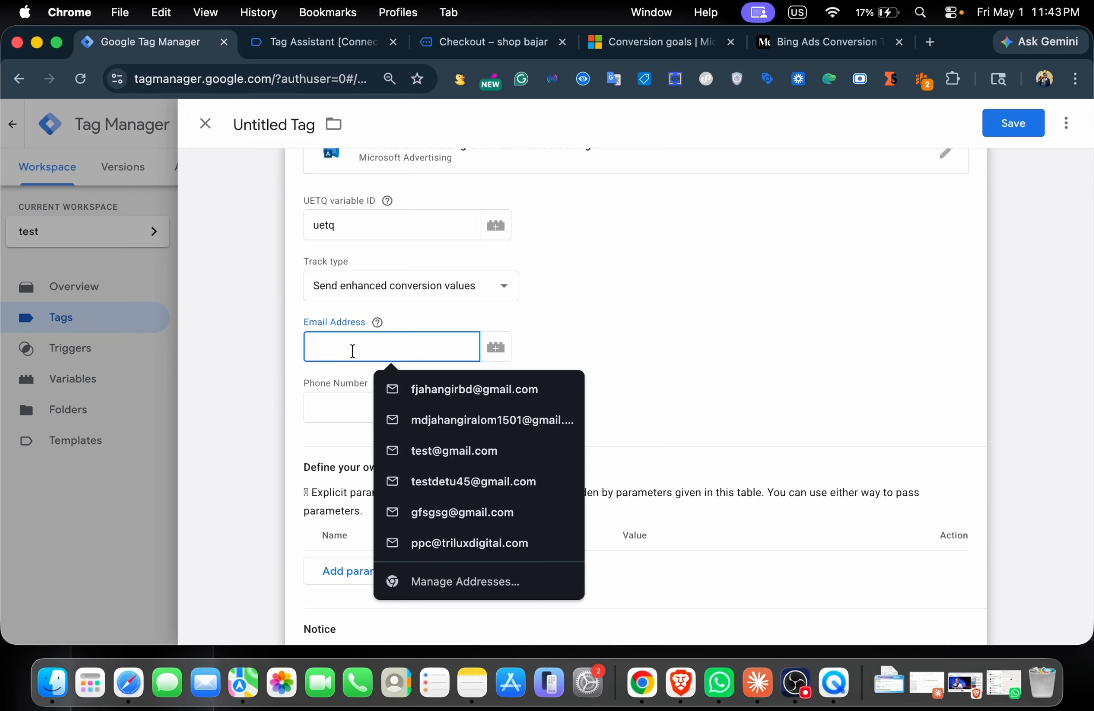
pyautogui.write('{{ema')
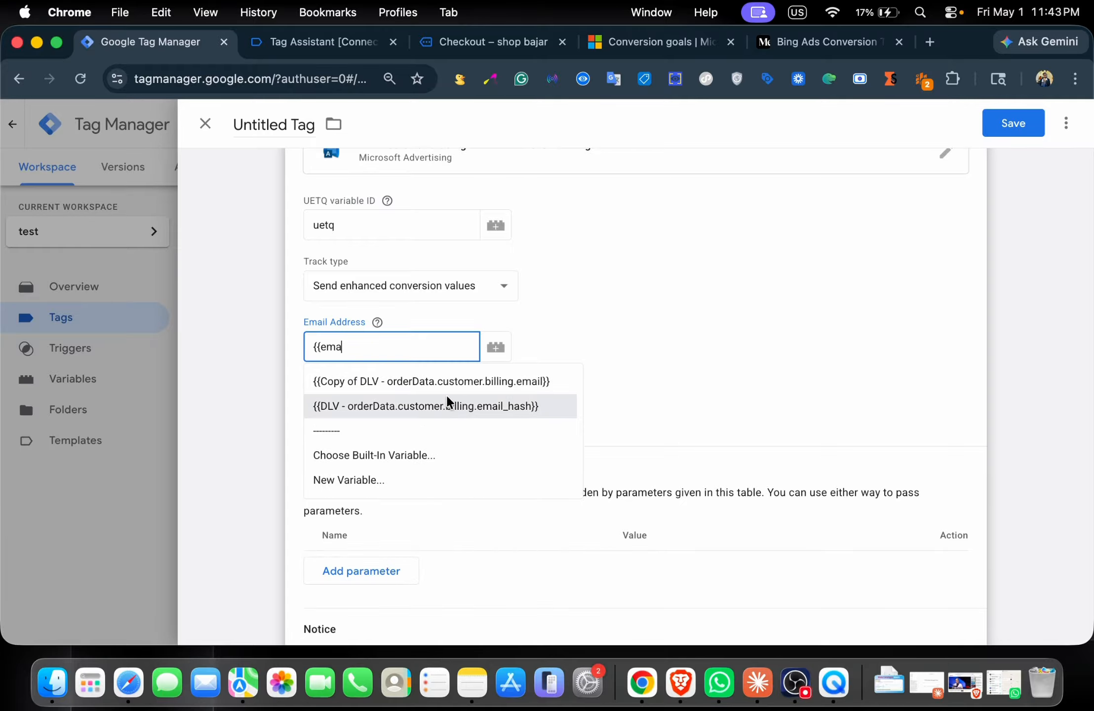
pyautogui.click(441, 407)
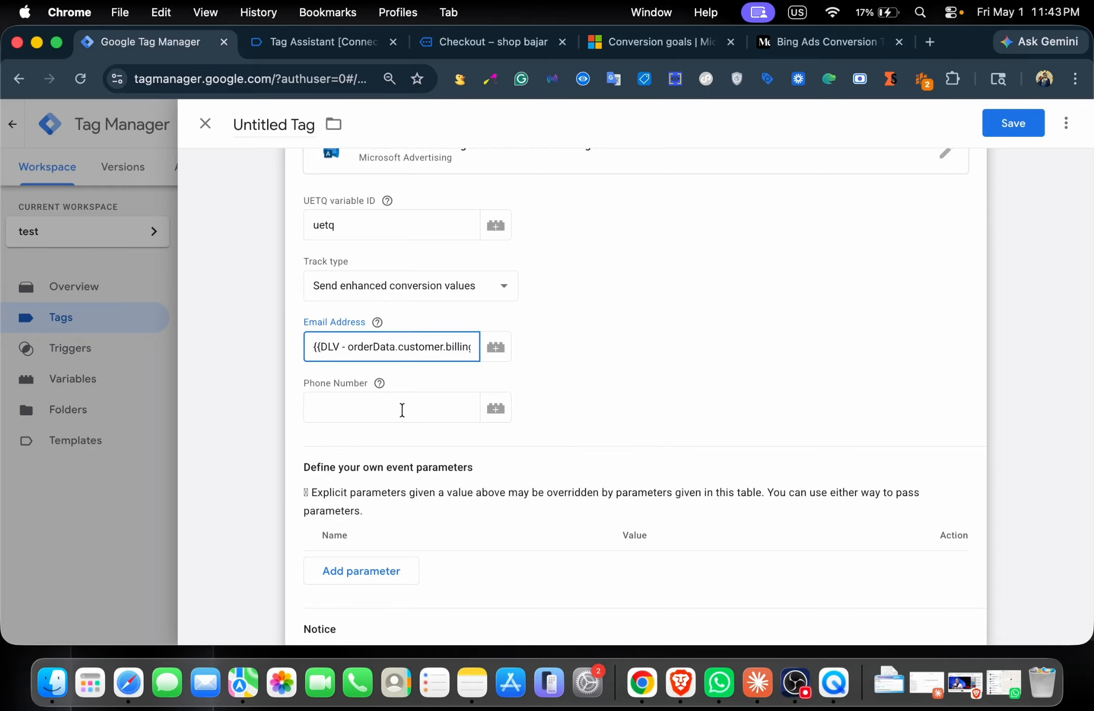
# Set the enhanced conversion tag's phone number to the variable {{DLV - orderData.customer.billing.phone}}
pyautogui.click(358, 413)
pyautogui.write('{{phonr')
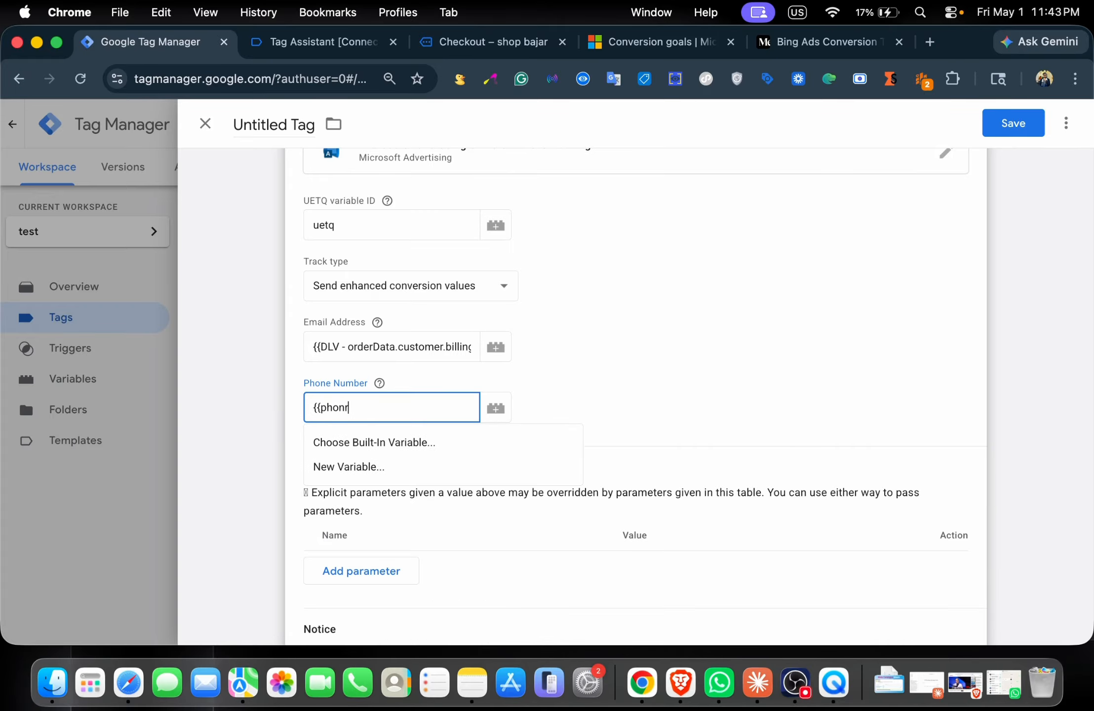
pyautogui.press('BackSpace')
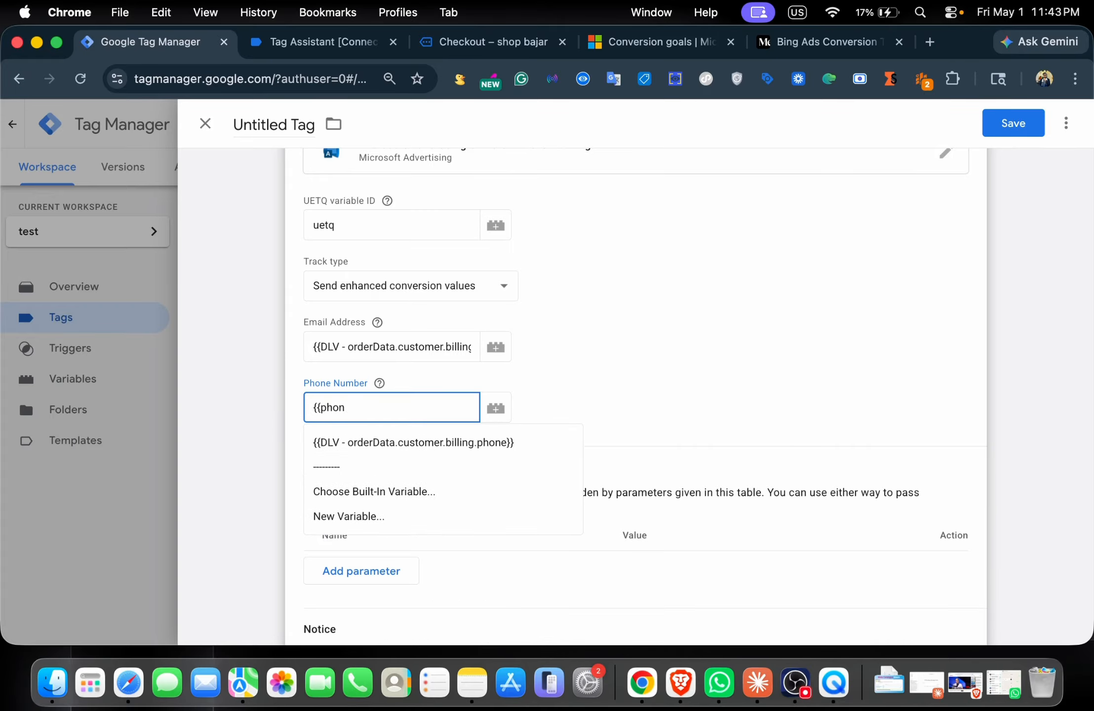
pyautogui.write('r')
pyautogui.click(385, 441)
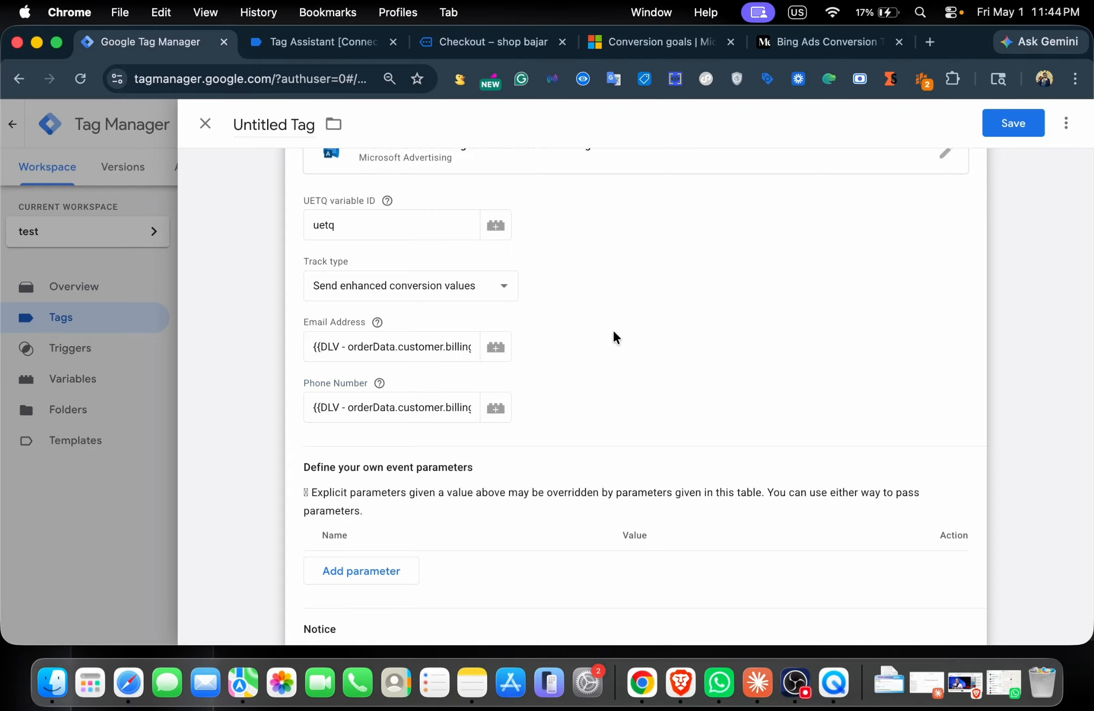
# Assign the CE - purchase custom event as the enhanced conversion tag's firing trigger
pyautogui.scroll(-8, 612, 329)
pyautogui.click(439, 544)
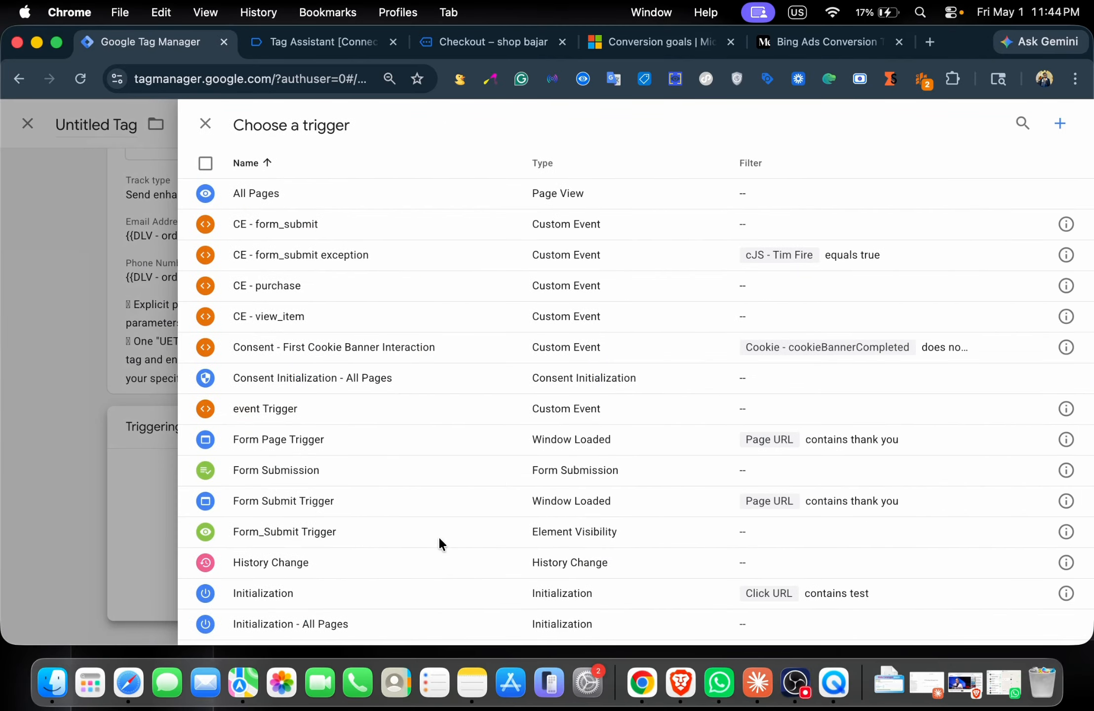
pyautogui.click(299, 297)
pyautogui.click(556, 329)
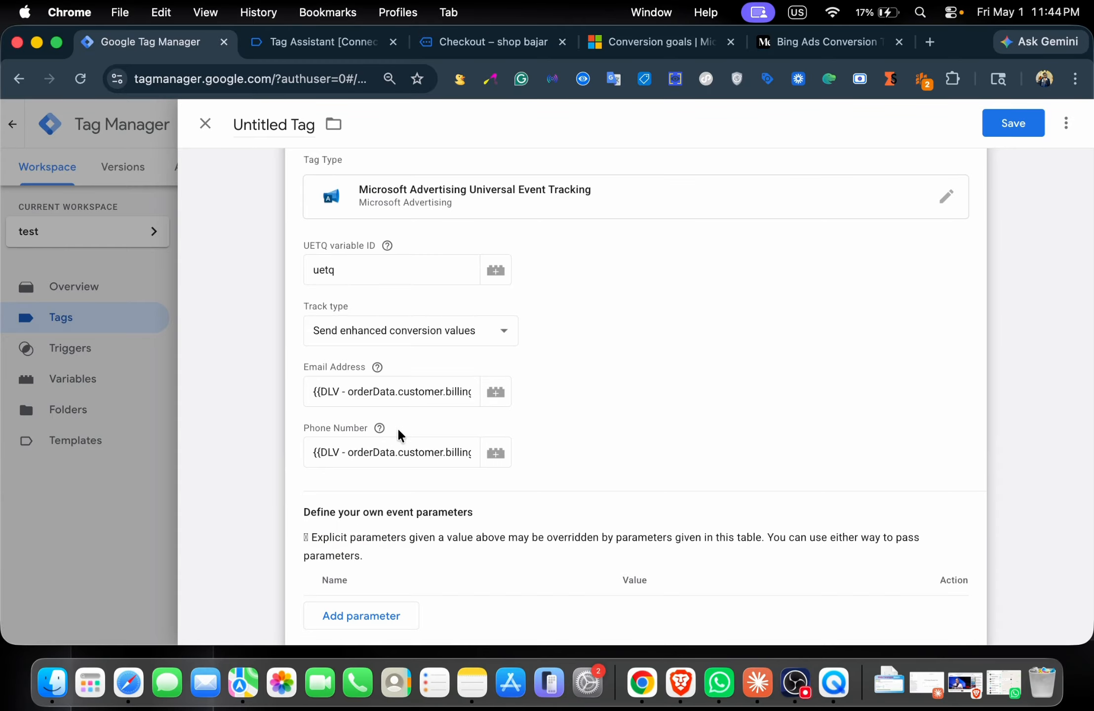
pyautogui.scroll(-6, 399, 432)
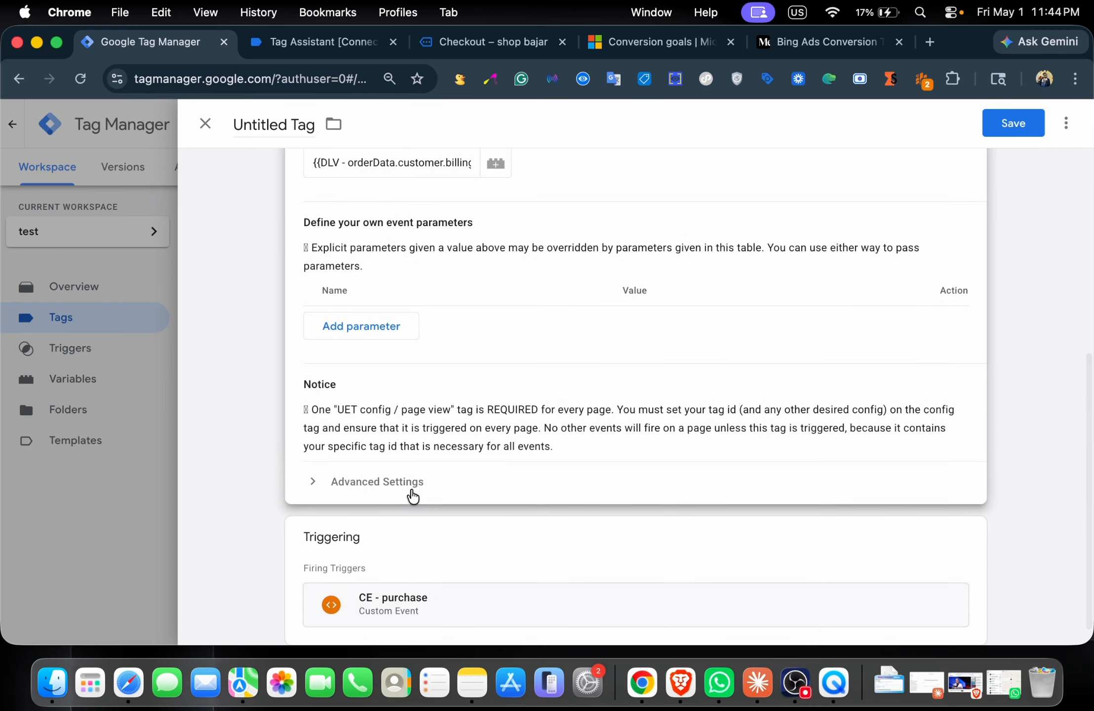
pyautogui.click(405, 494)
pyautogui.scroll(-5, 404, 494)
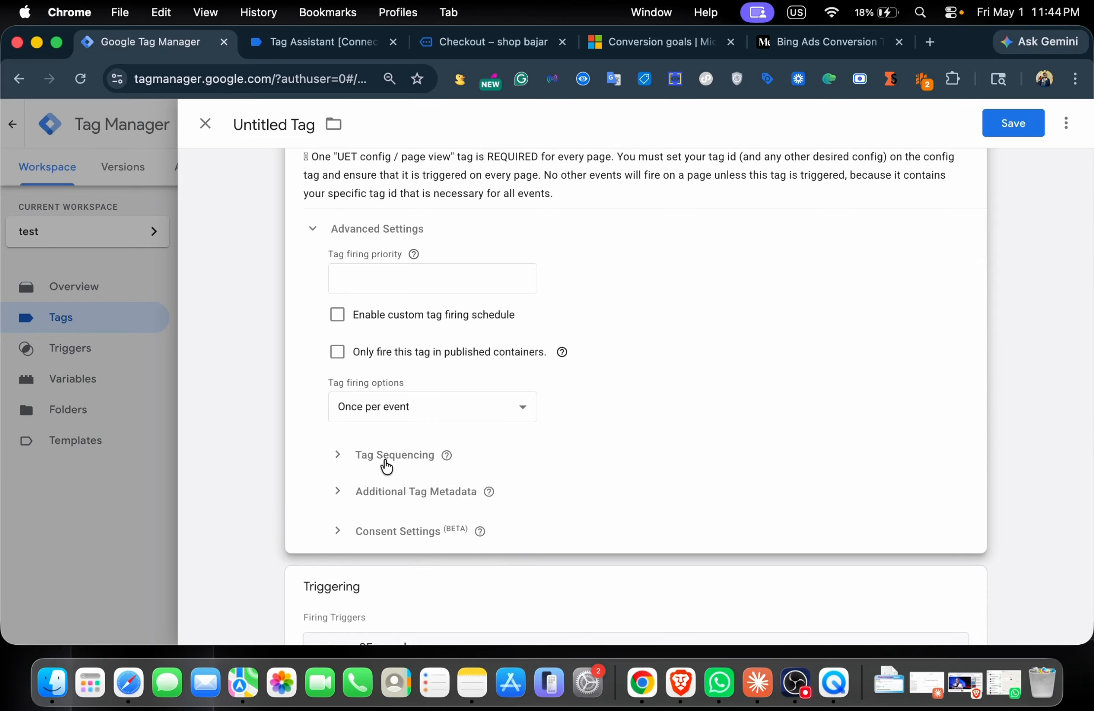
pyautogui.click(386, 466)
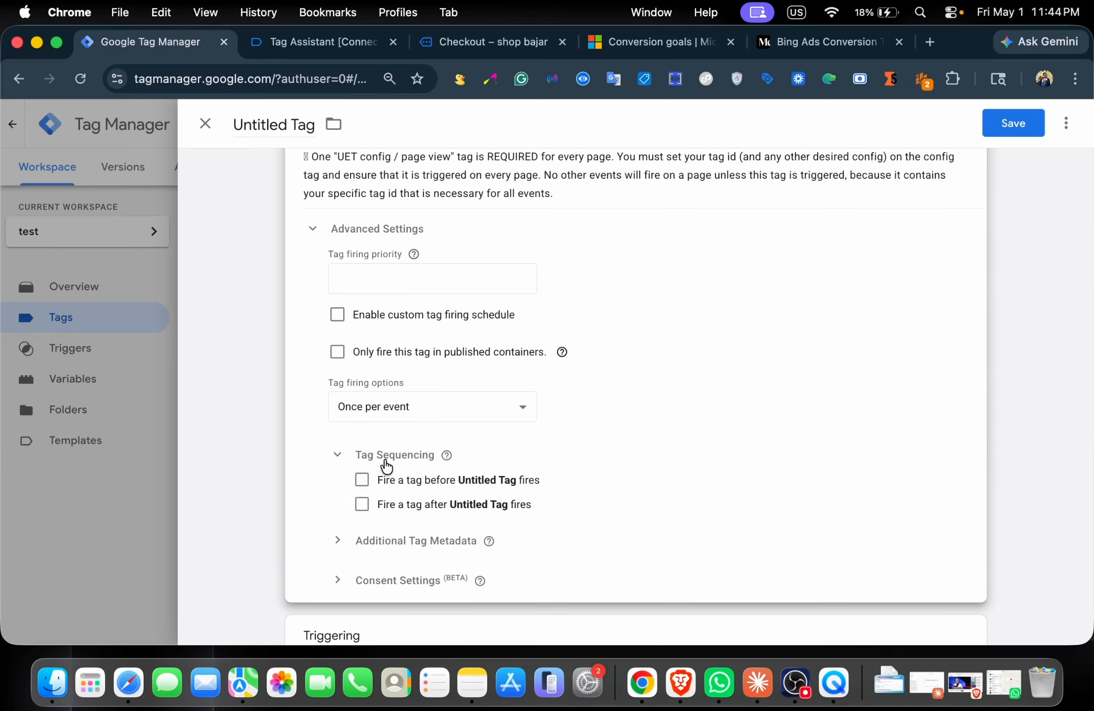
pyautogui.click(362, 480)
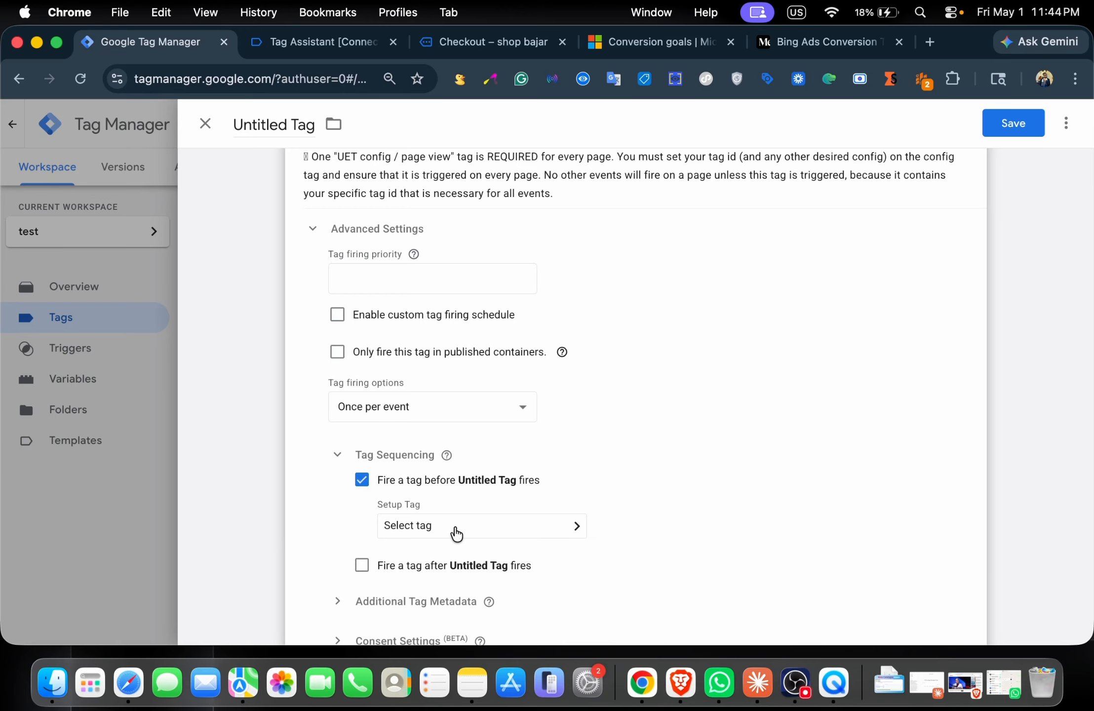
pyautogui.click(363, 481)
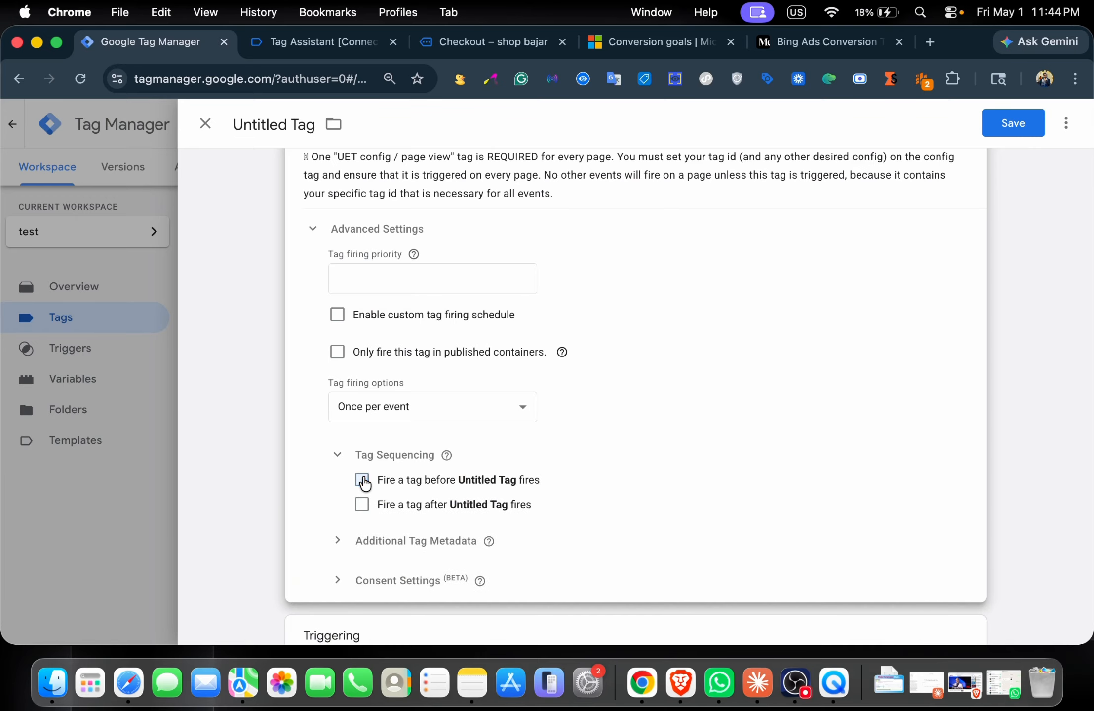
# Save the enhanced conversion tag under the suggested name Microsoft Advertising Universal Event Tracking
pyautogui.click(1028, 128)
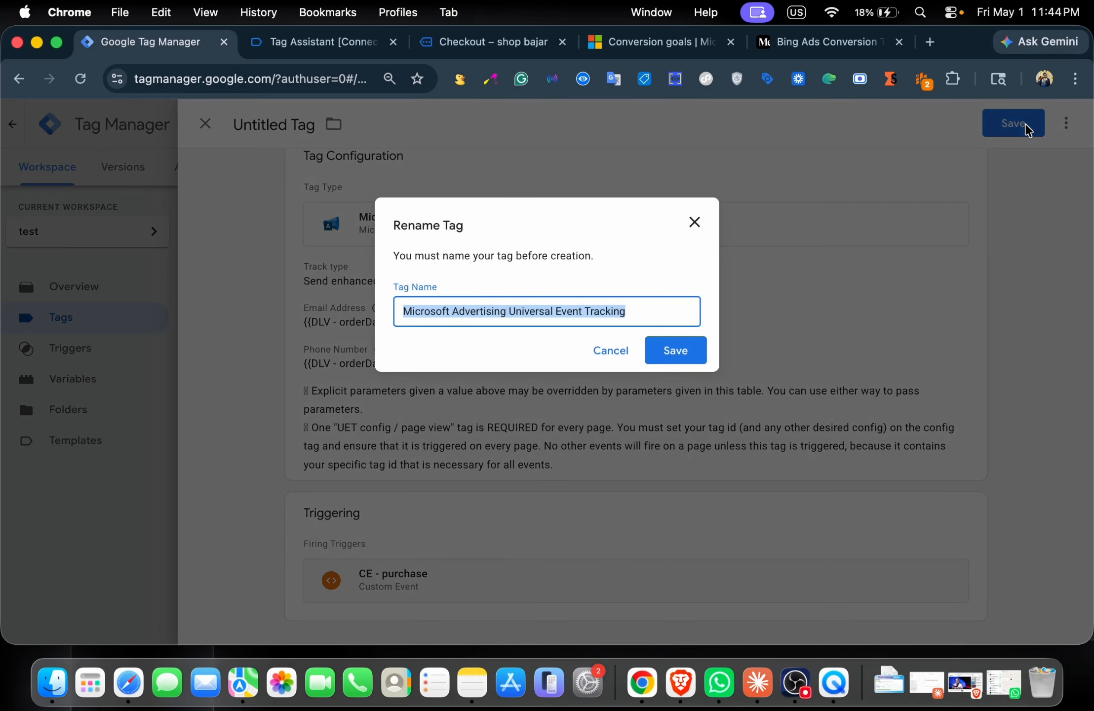
pyautogui.click(696, 358)
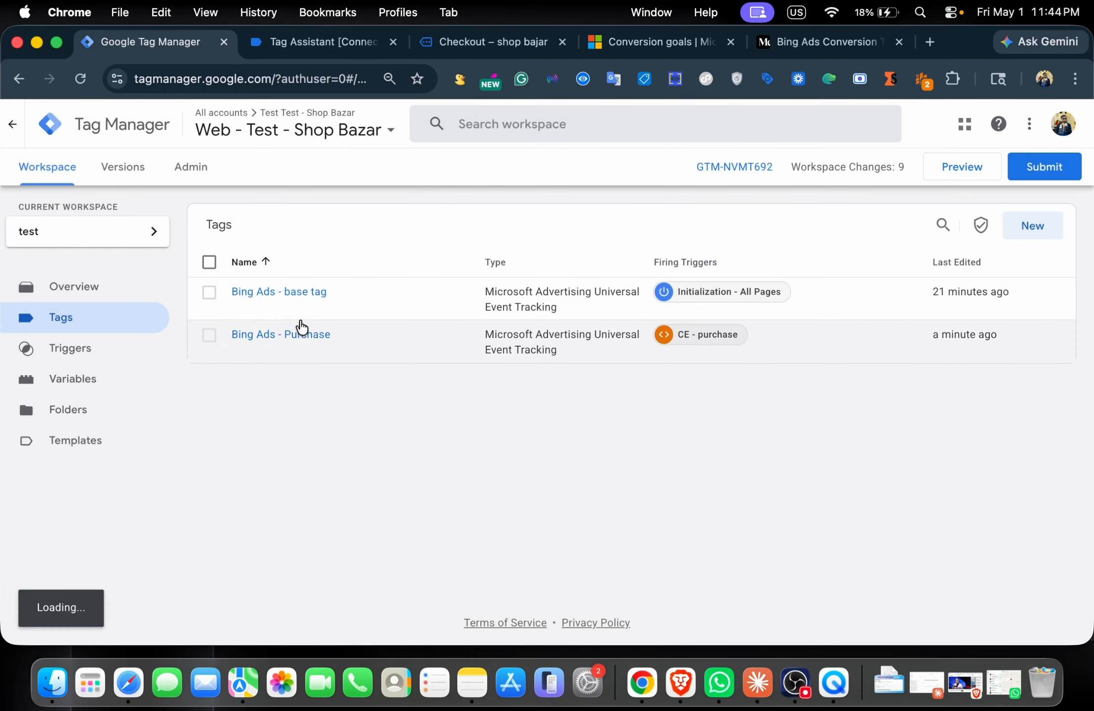
# Open the Bing Ads - Purchase tag's configuration for editing and expand the tag sequencing options in its advanced settings
pyautogui.click(302, 339)
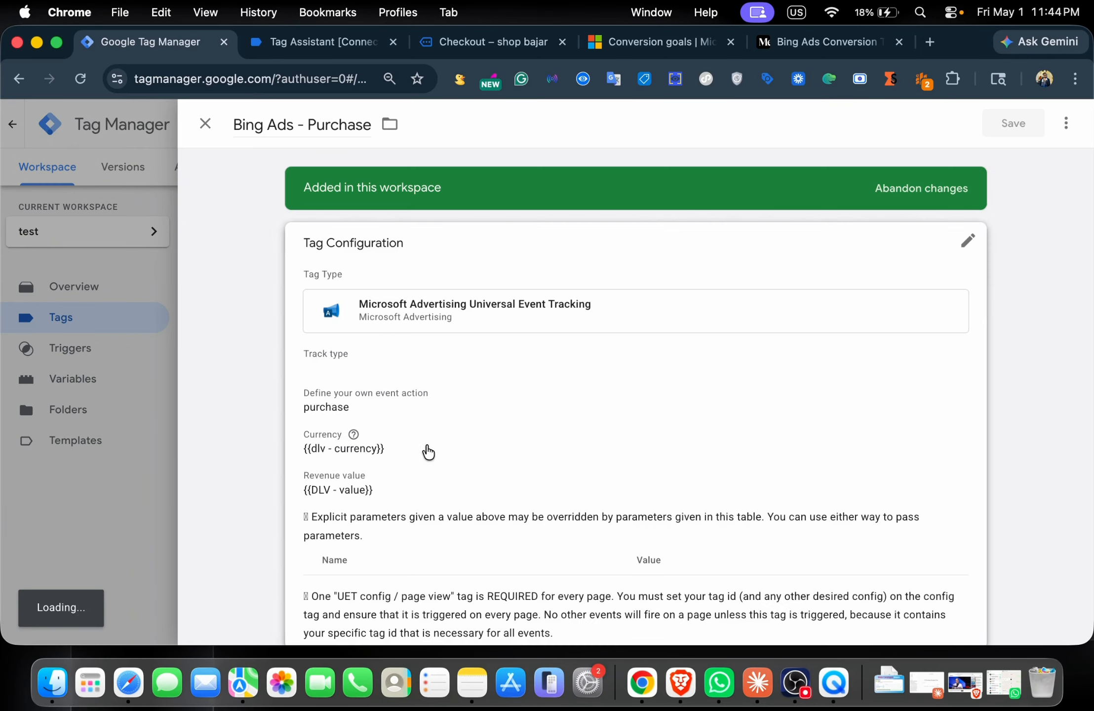
pyautogui.scroll(-5, 384, 429)
pyautogui.click(426, 431)
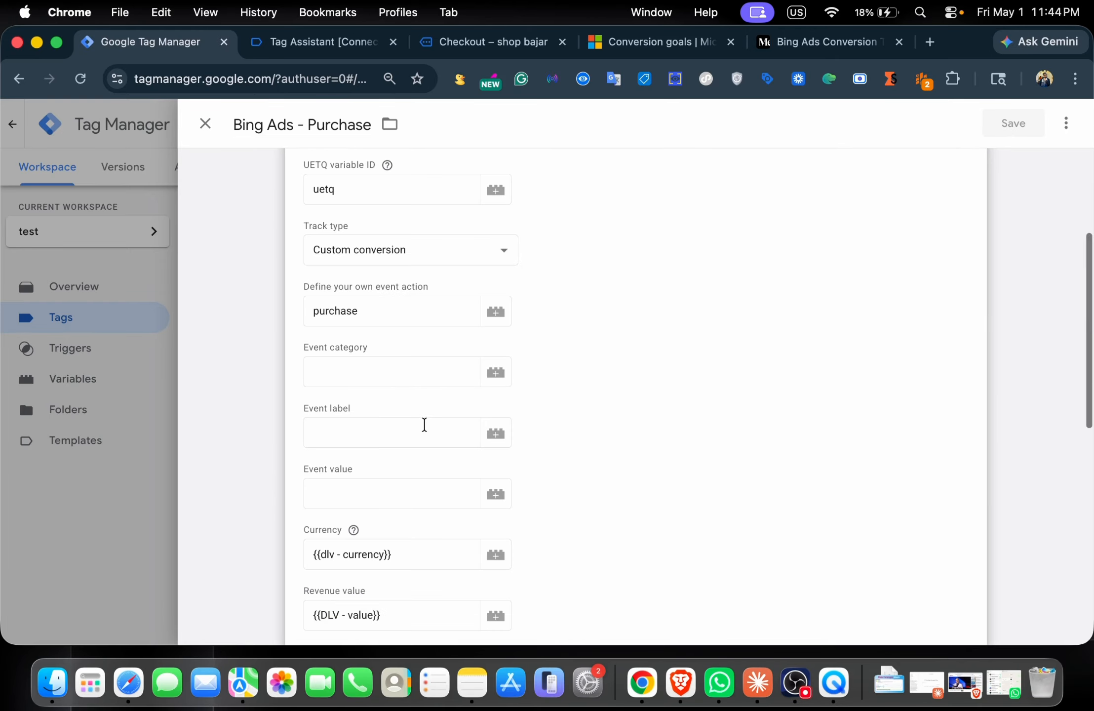
pyautogui.scroll(-5, 425, 424)
pyautogui.scroll(-3, 353, 321)
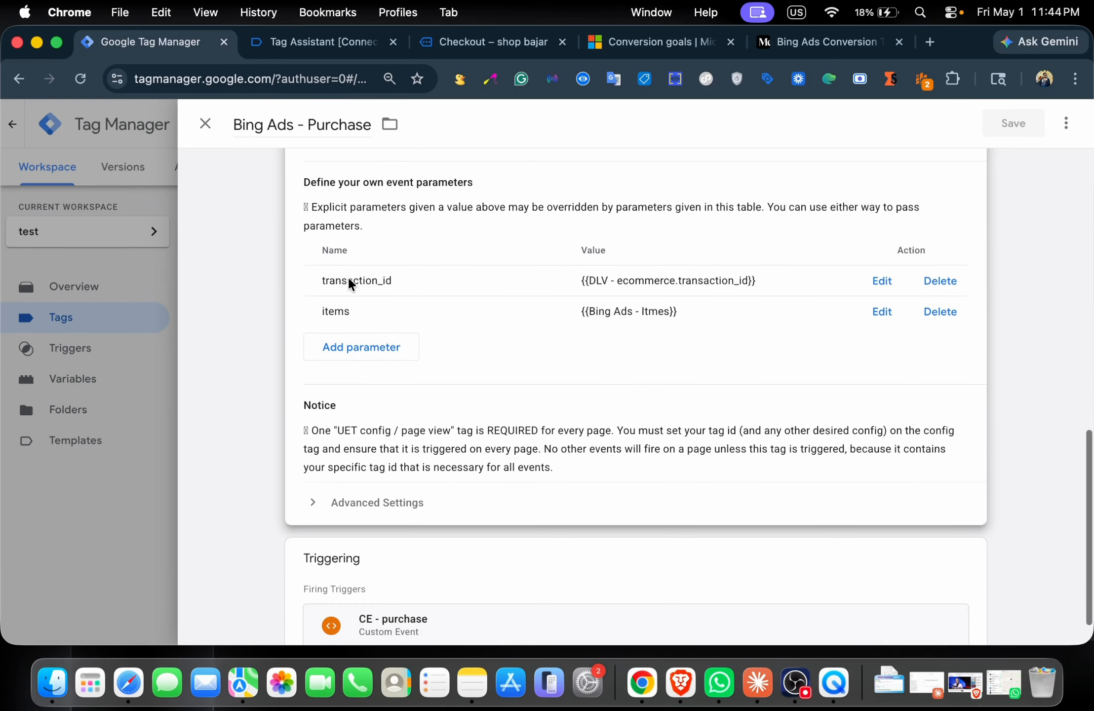
pyautogui.click(378, 504)
pyautogui.scroll(-2, 430, 316)
pyautogui.scroll(-3, 425, 336)
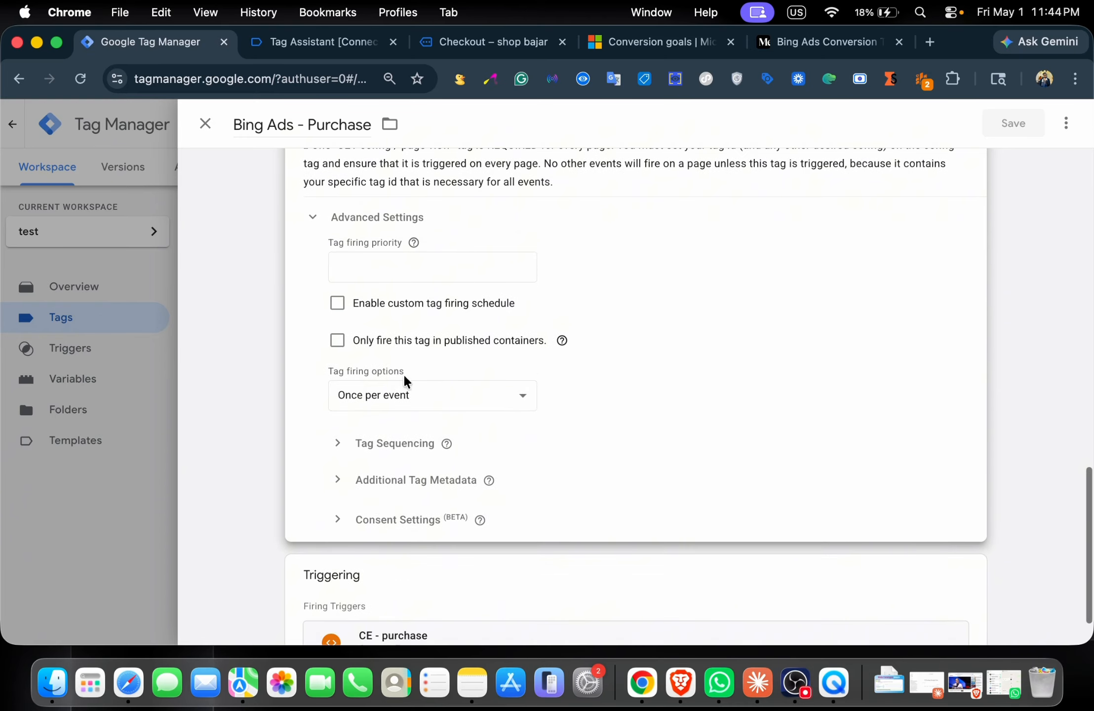
pyautogui.click(395, 444)
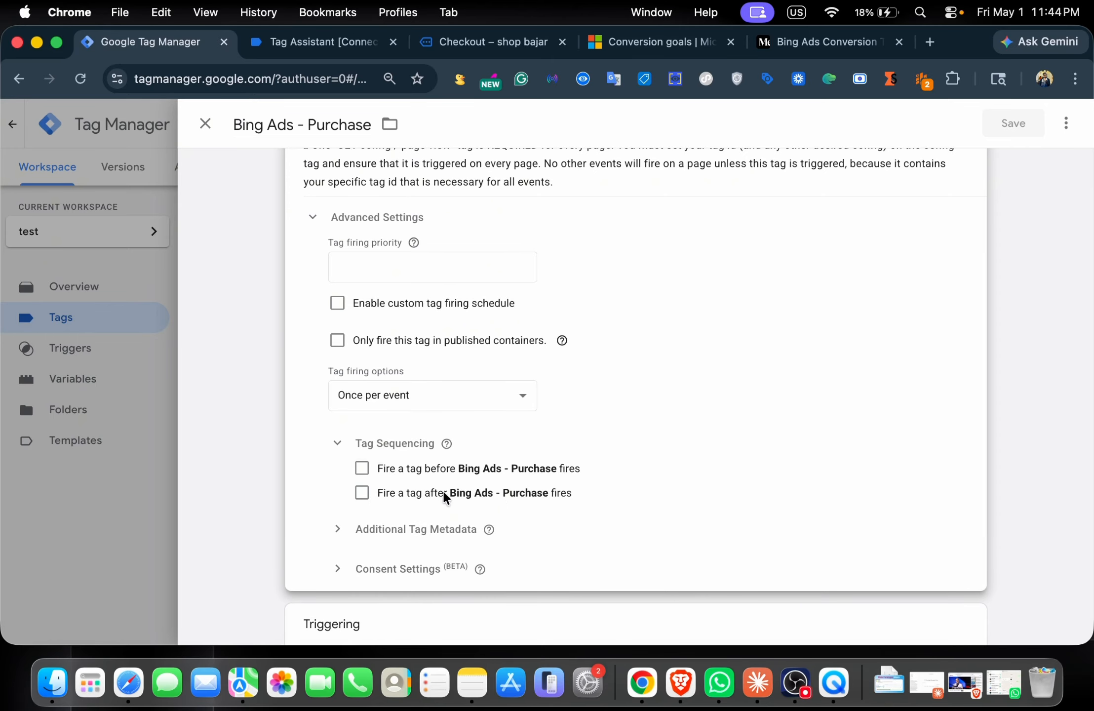
# Make Microsoft Advertising Universal Event Tracking fire after Bing Ads - Purchase as its cleanup tag, and save the purchase tag
pyautogui.click(362, 492)
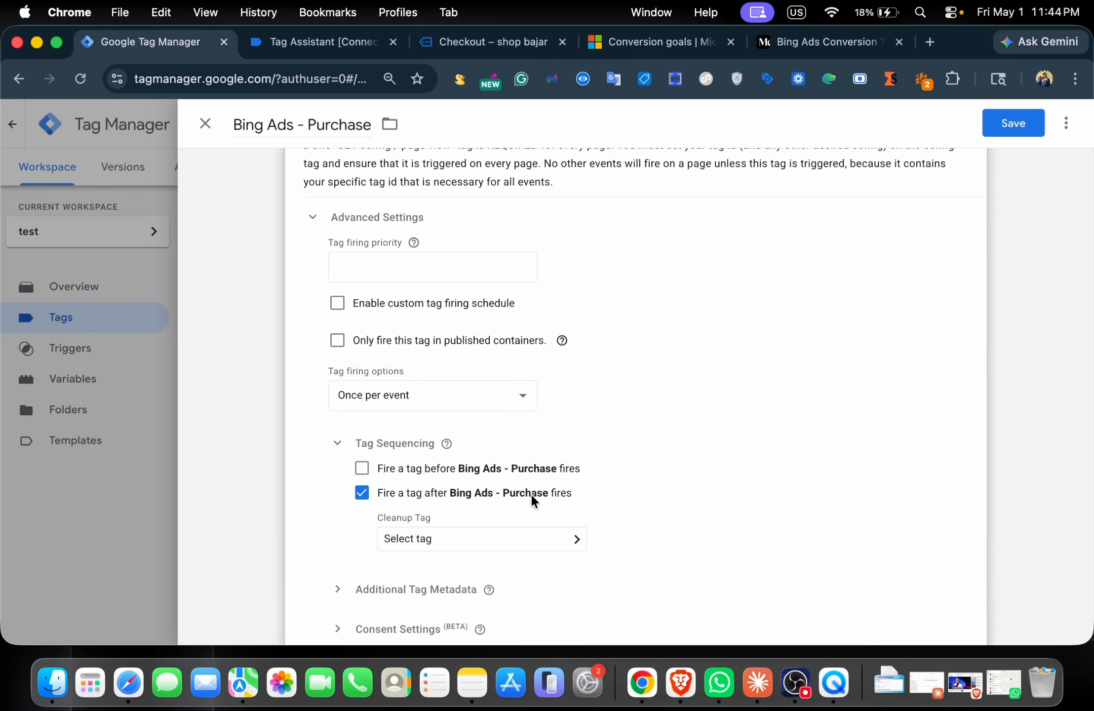
pyautogui.click(464, 541)
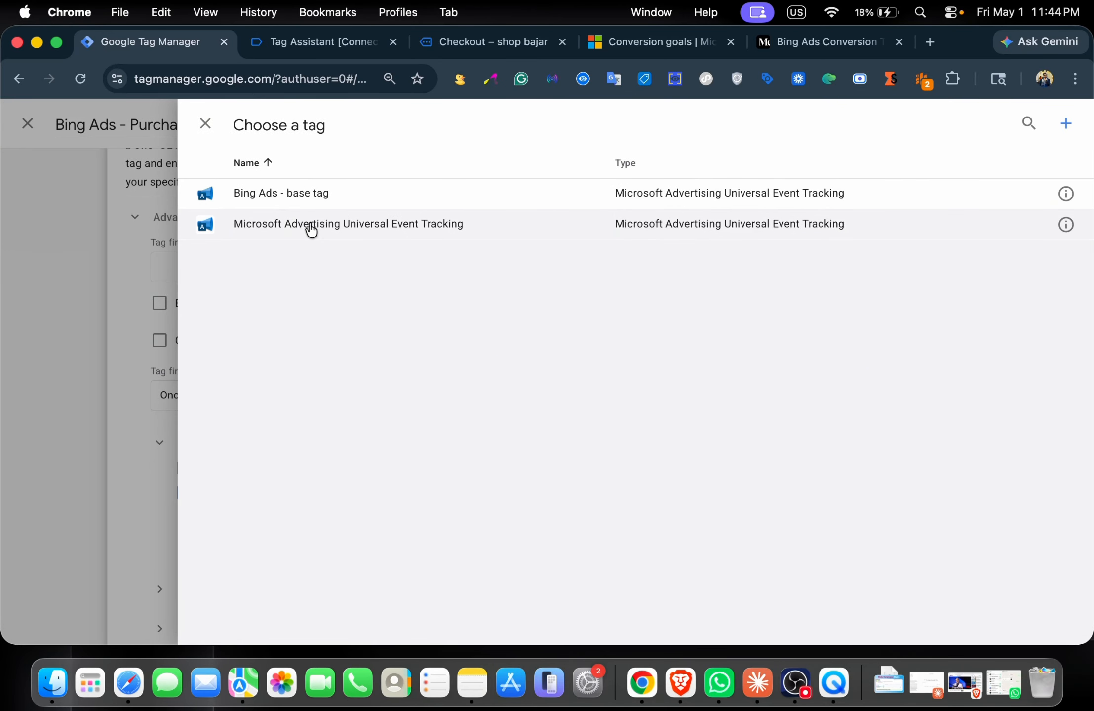
pyautogui.click(511, 241)
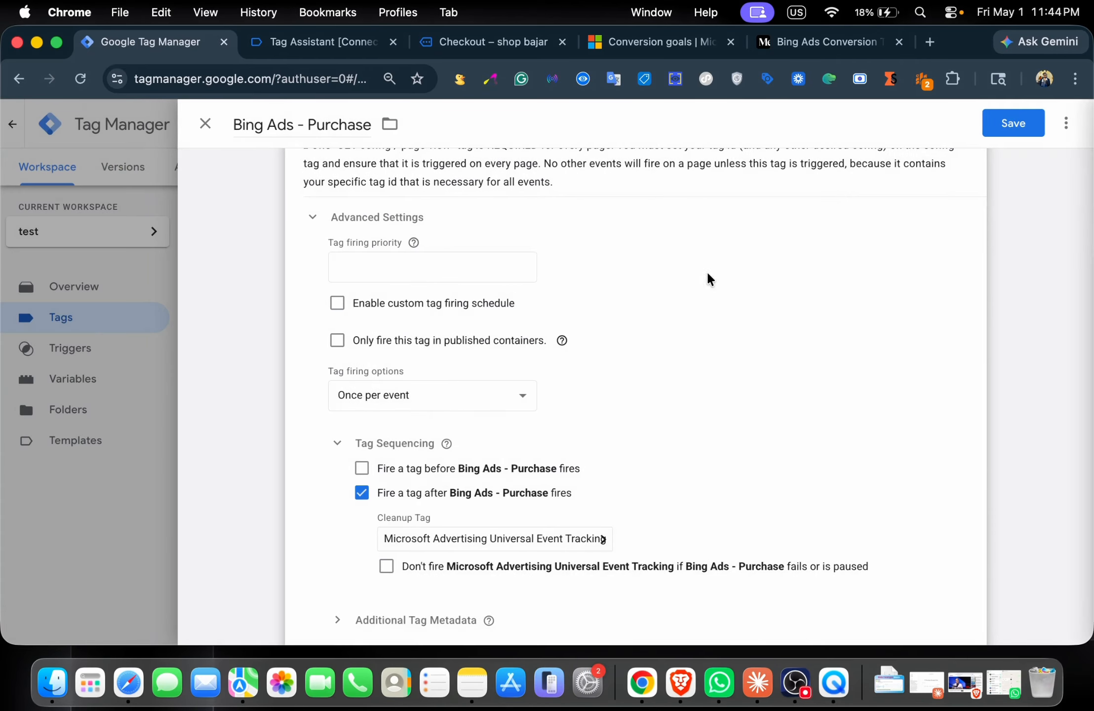
pyautogui.scroll(8, 740, 278)
pyautogui.scroll(-12, 740, 278)
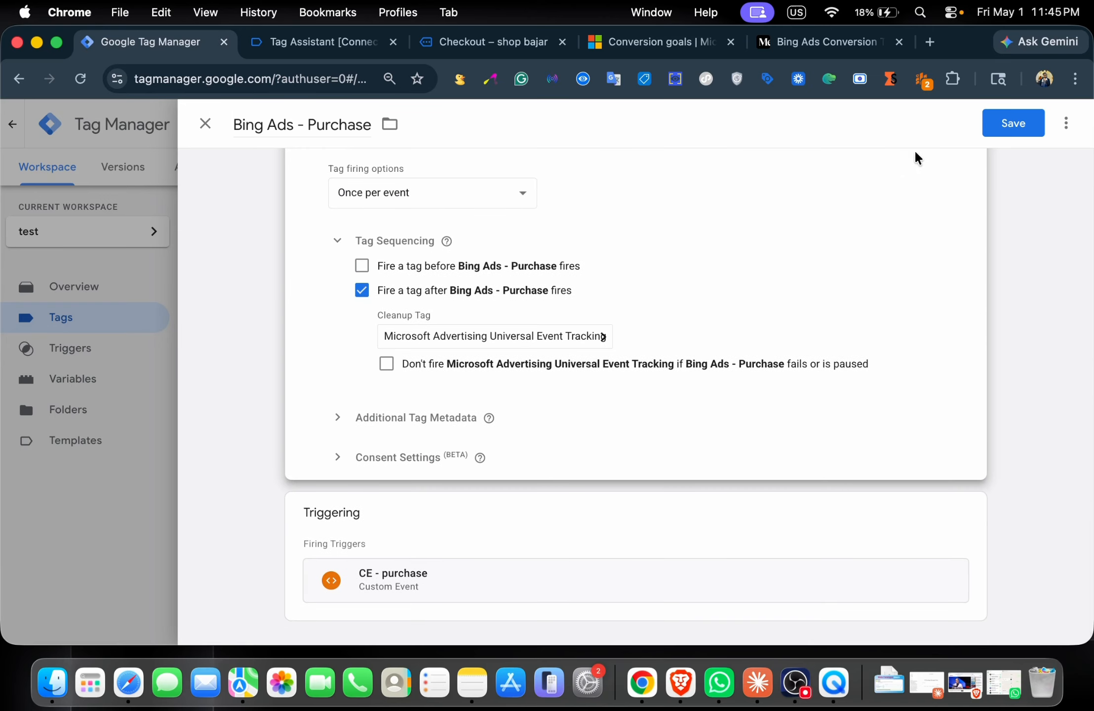
pyautogui.click(1011, 123)
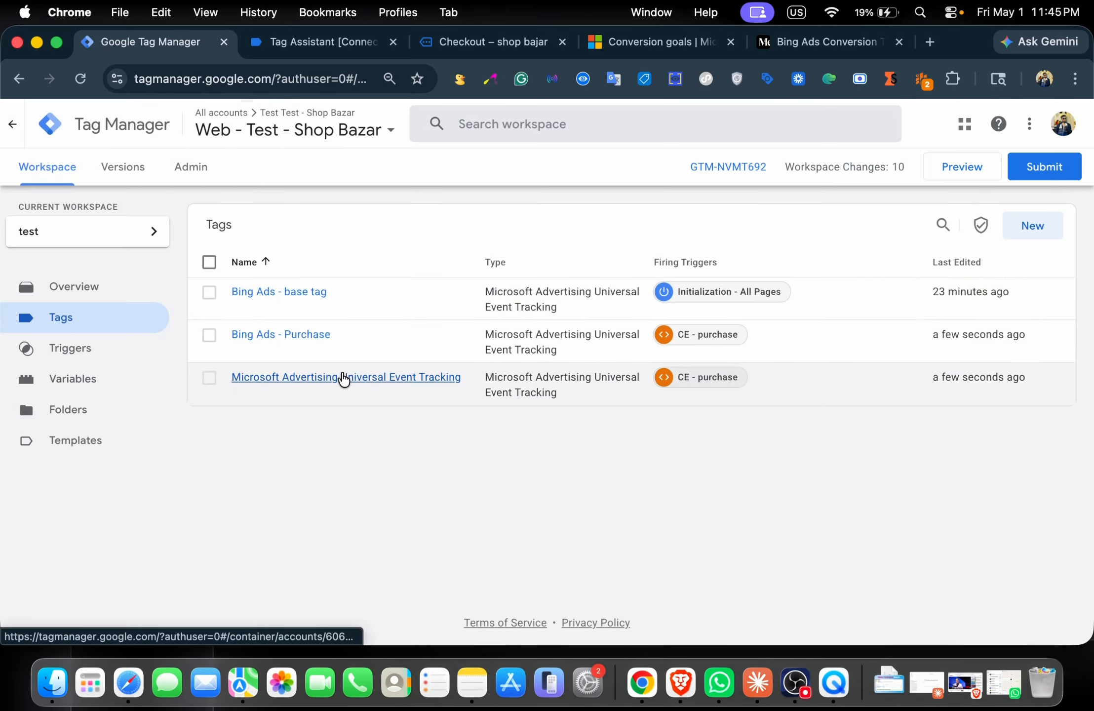
# Rename the Microsoft Advertising Universal Event Tracking tag as Bing Ads - Enahanced and save it
pyautogui.click(343, 376)
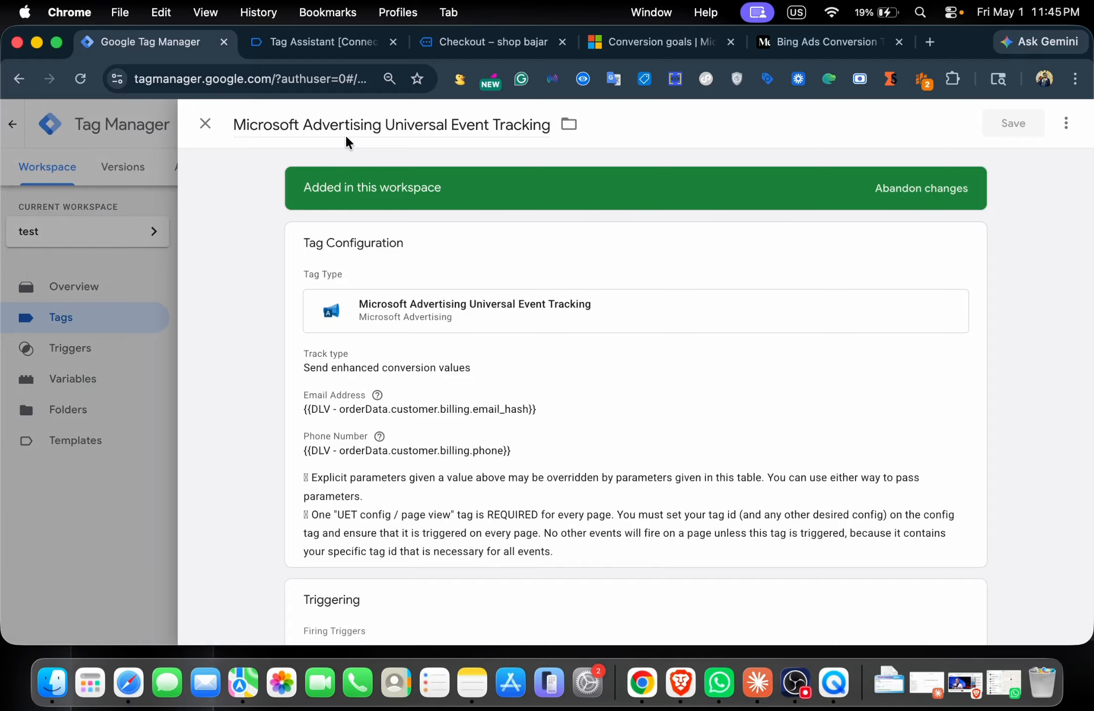
pyautogui.doubleClick(346, 139)
pyautogui.tripleClick(348, 122)
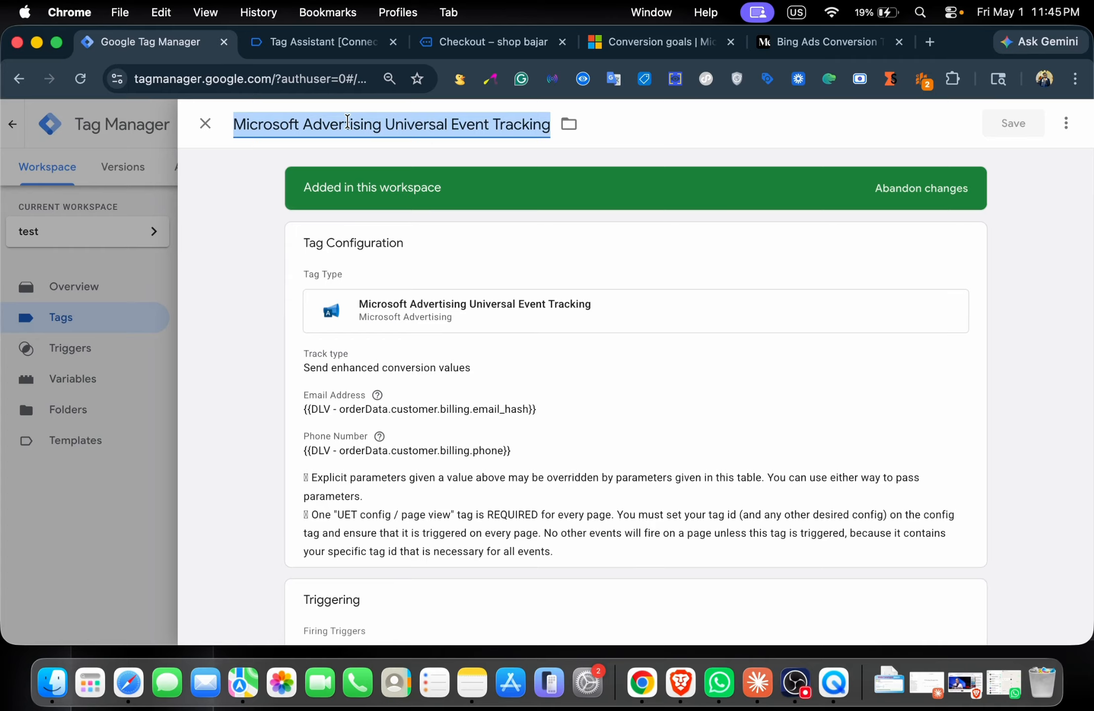
pyautogui.write('Bing Ad')
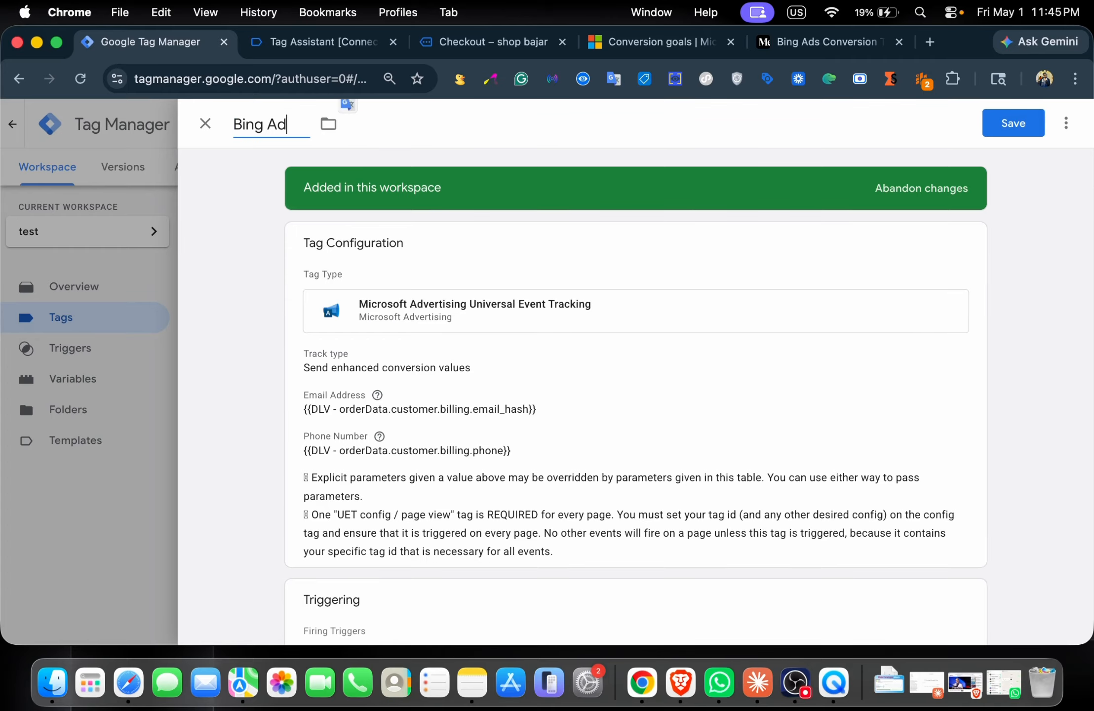
pyautogui.write('s - Enahnced')
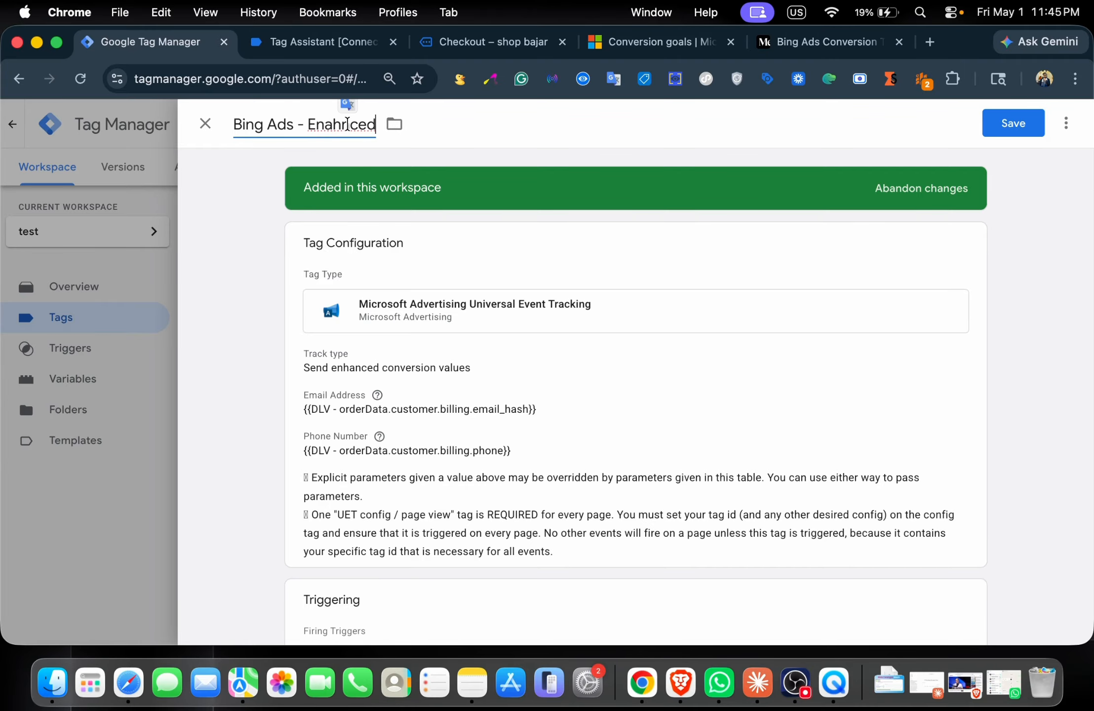
pyautogui.click(346, 122)
pyautogui.write('a')
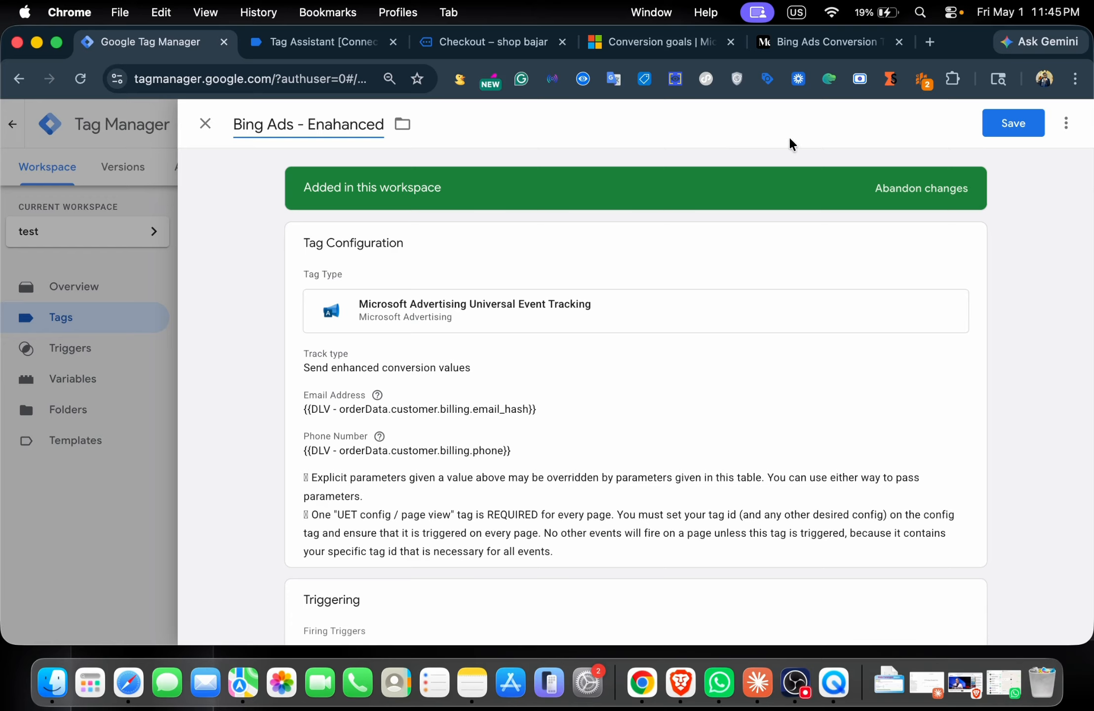
pyautogui.click(1004, 124)
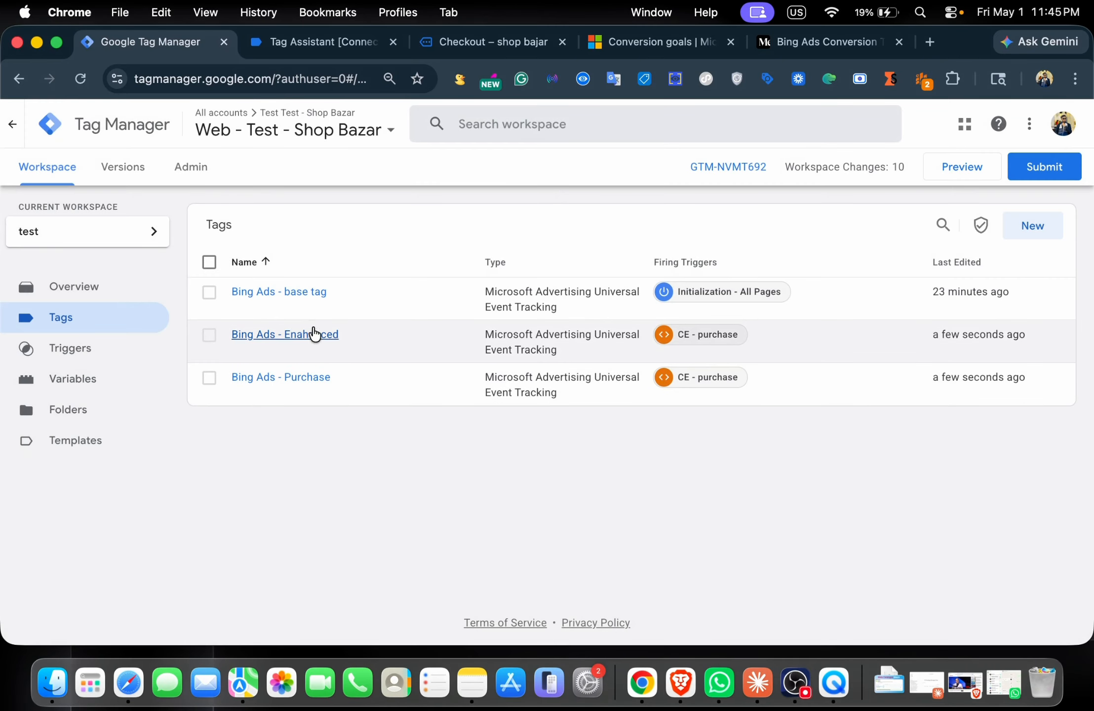
# Correct the misspelled name of the enhanced conversion tag to Bing Ads - Enhanced and save the tag
pyautogui.click(314, 334)
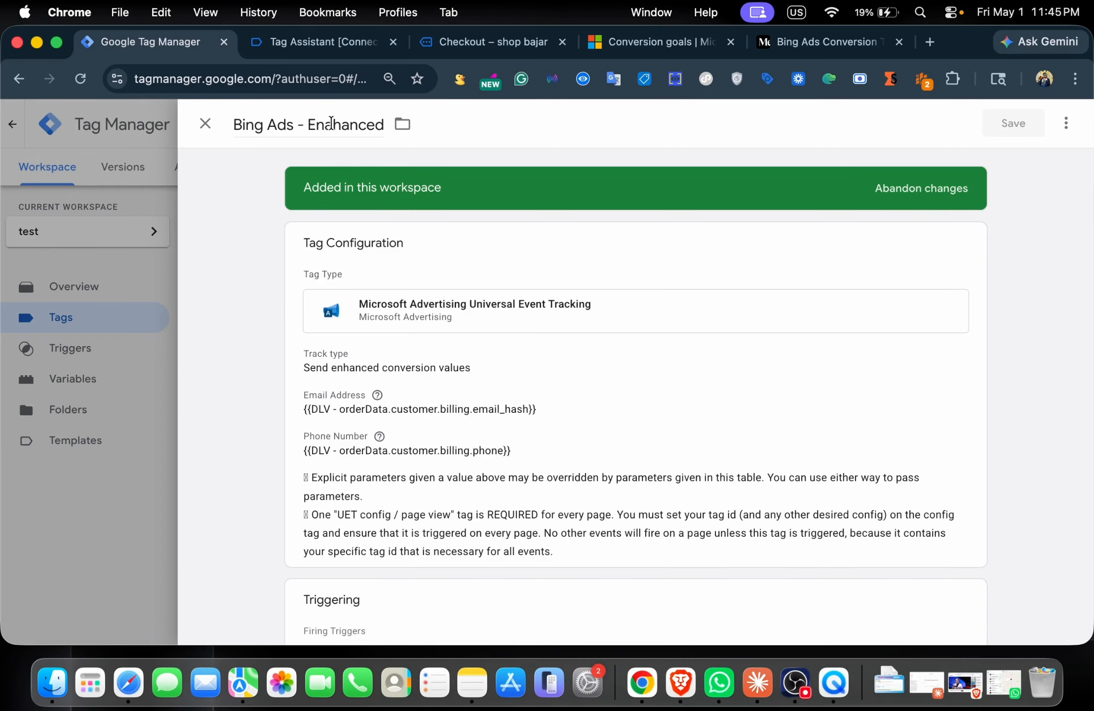
pyautogui.click(330, 124)
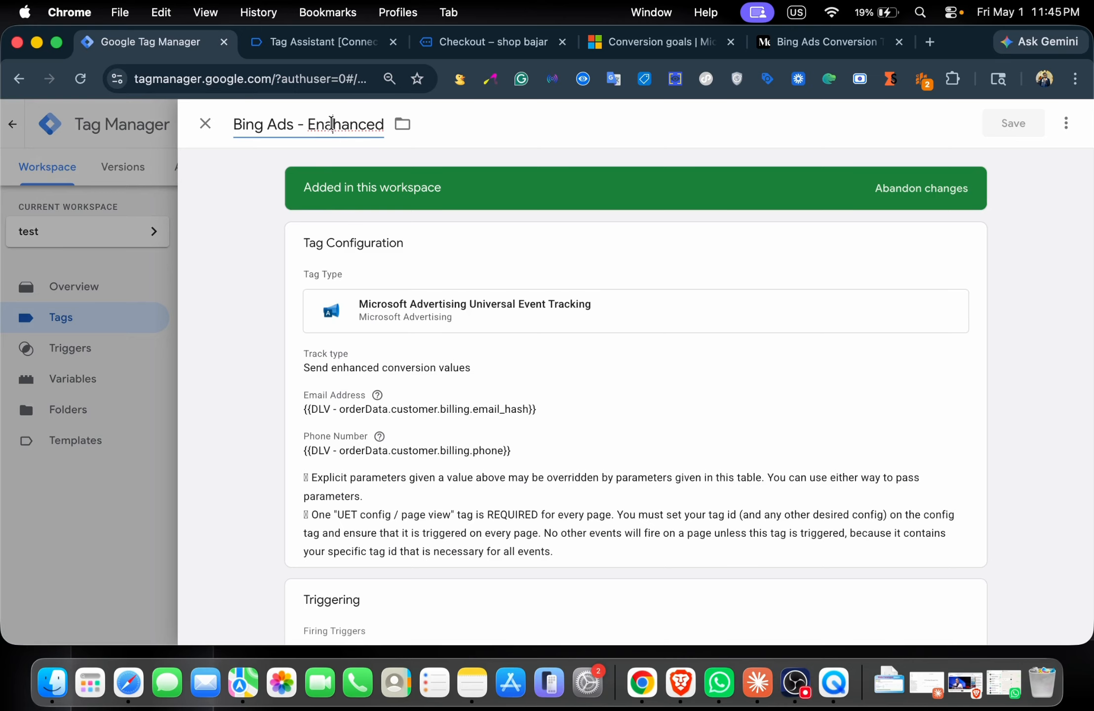
pyautogui.press('BackSpace')
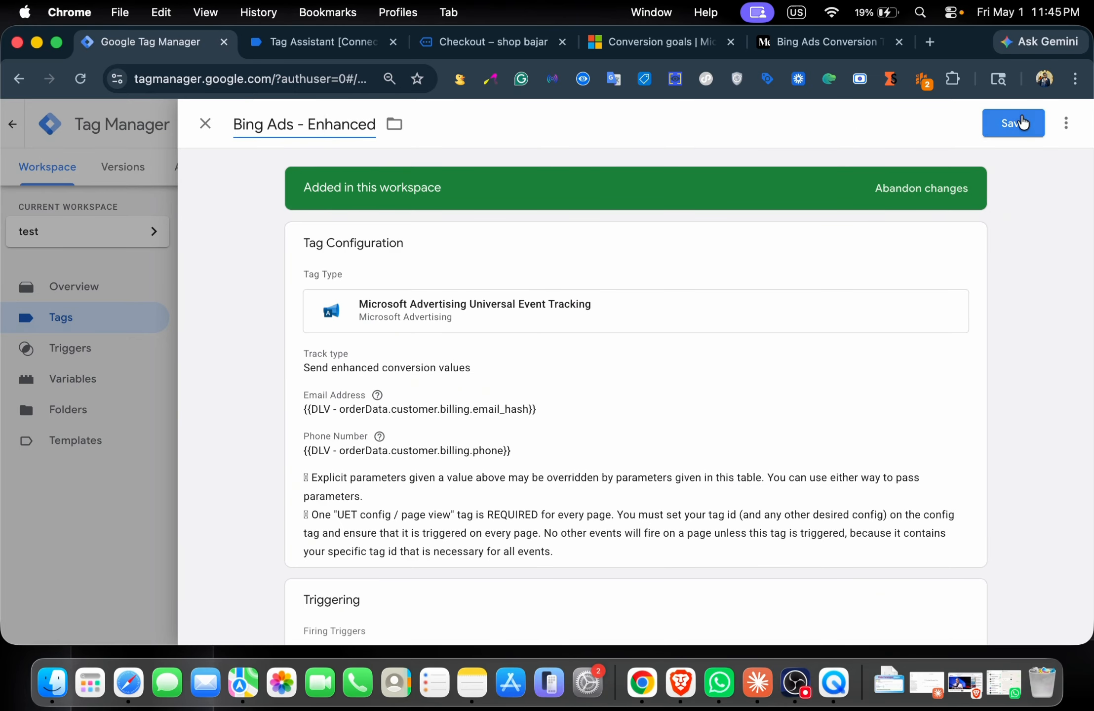
pyautogui.click(1023, 122)
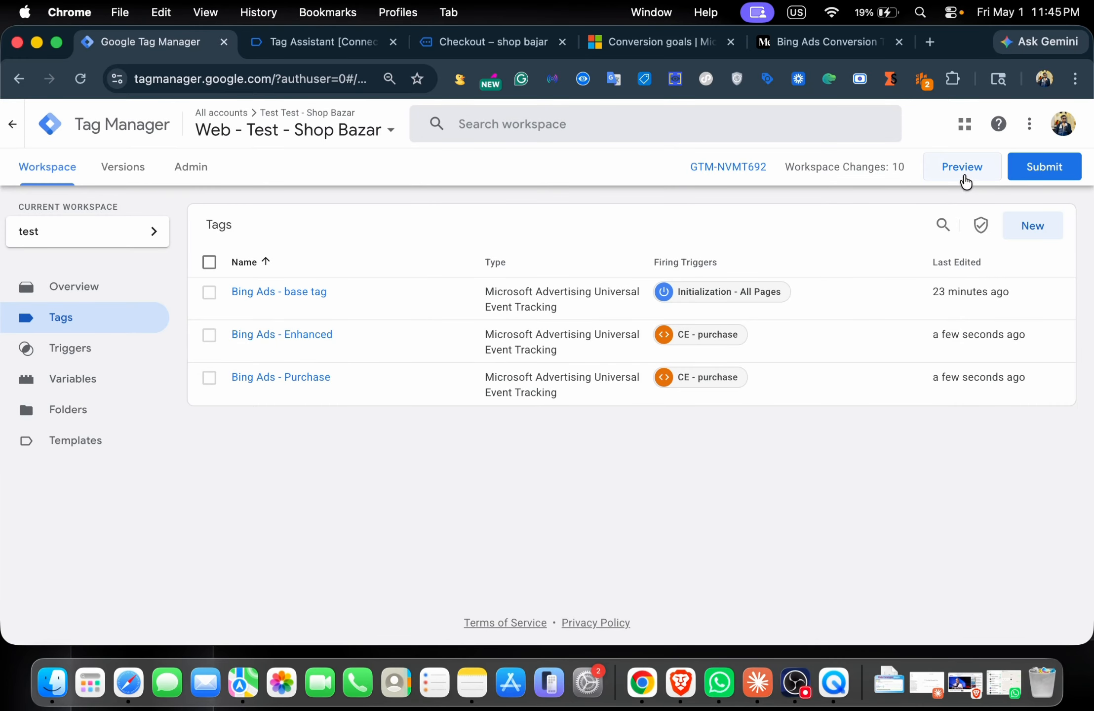
# Start a preview session for the workspace, continue past the connection notice, and switch to the connected shop page
pyautogui.click(965, 168)
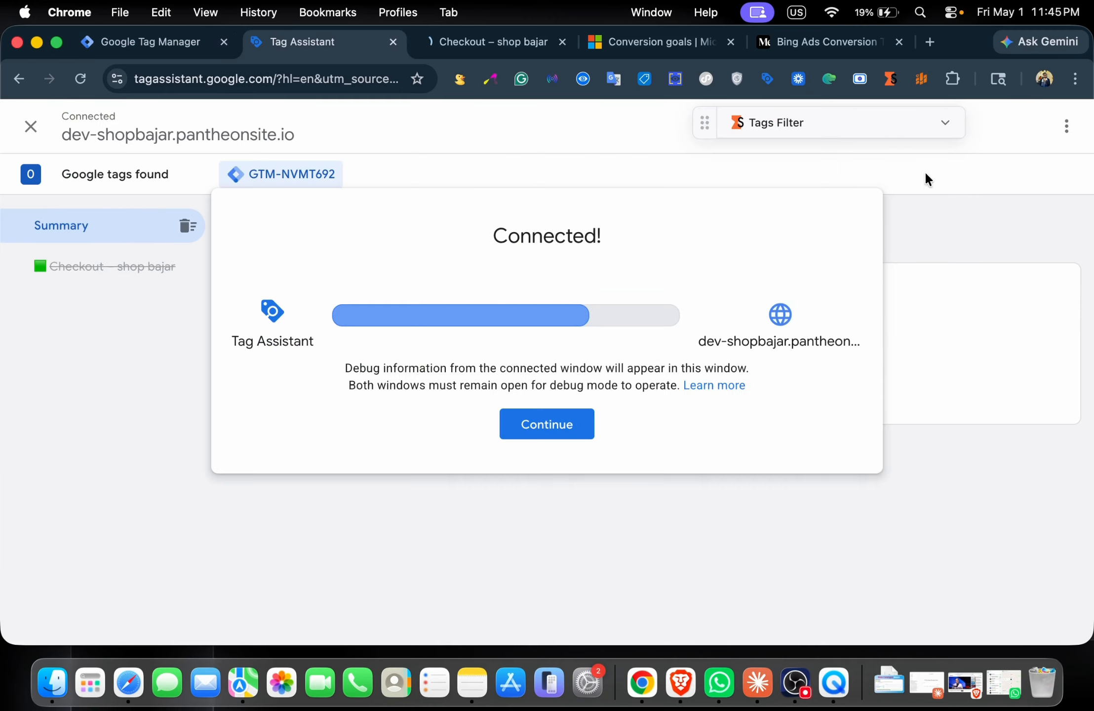
pyautogui.click(566, 423)
pyautogui.click(519, 48)
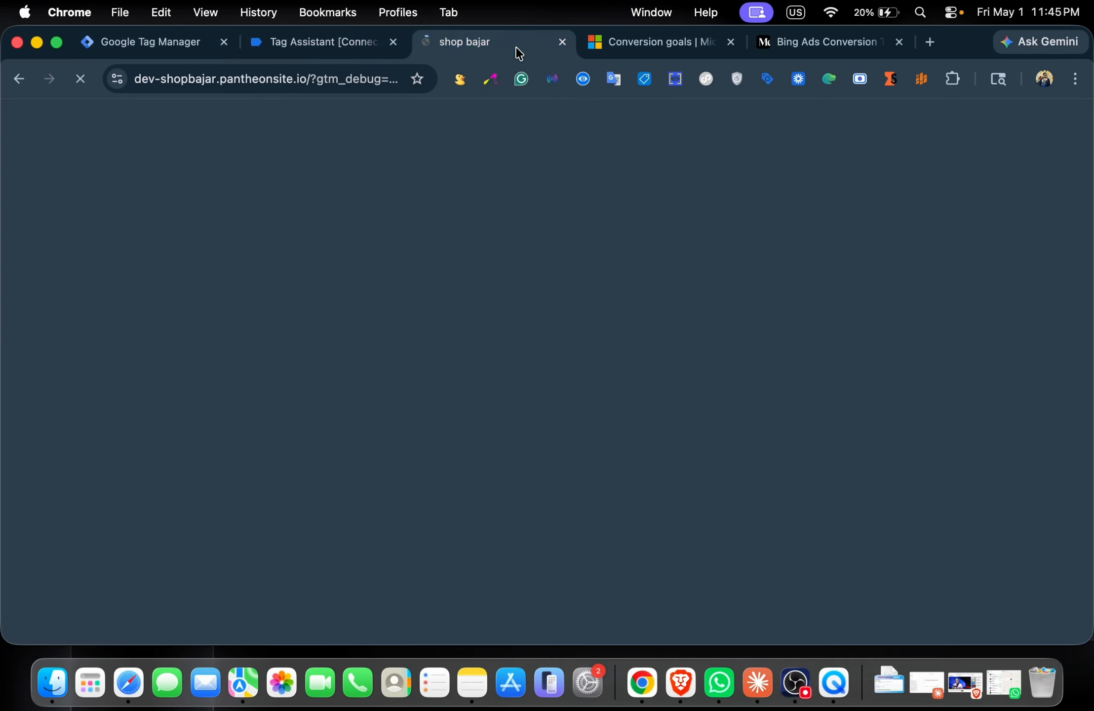
# Open the Handpicked Red Chillies product in the shop and add it to the cart twice
pyautogui.scroll(-10, 590, 344)
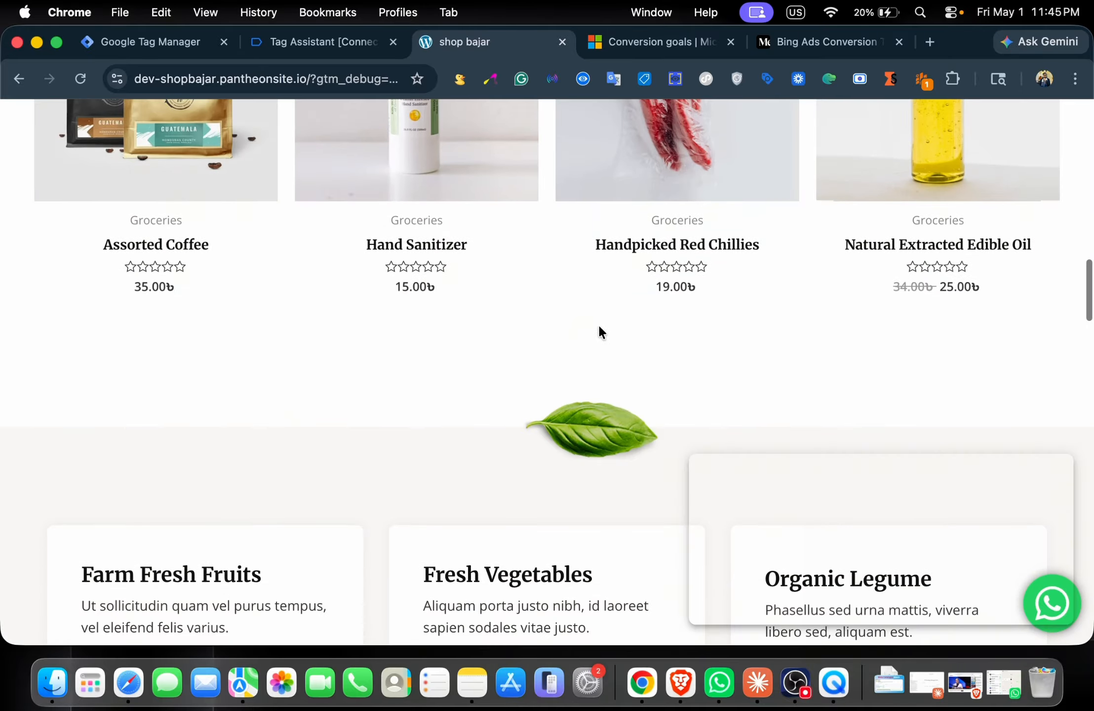
pyautogui.click(682, 234)
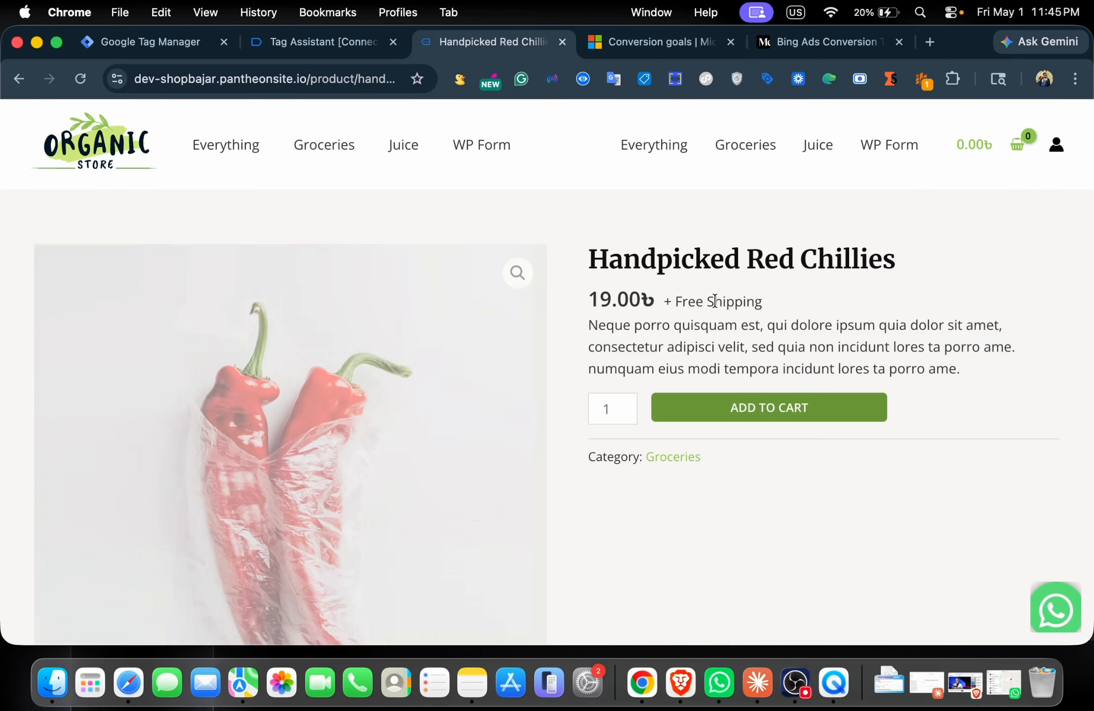
pyautogui.moveTo(751, 373); pyautogui.dragTo(276, 496)
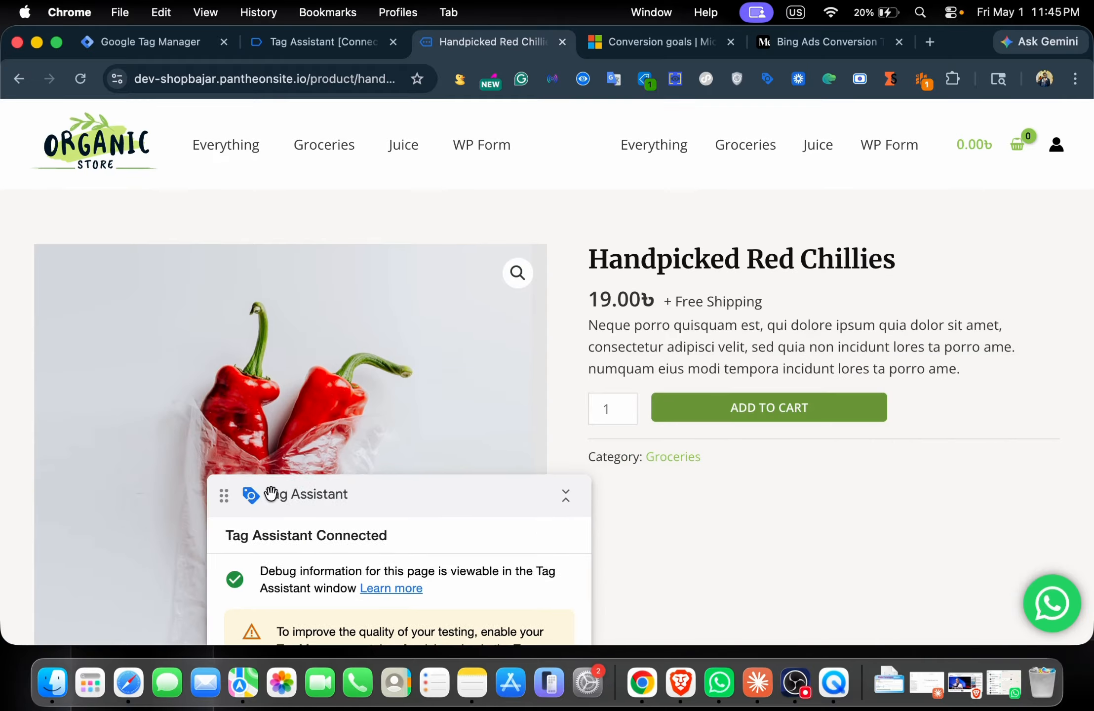
pyautogui.click(764, 423)
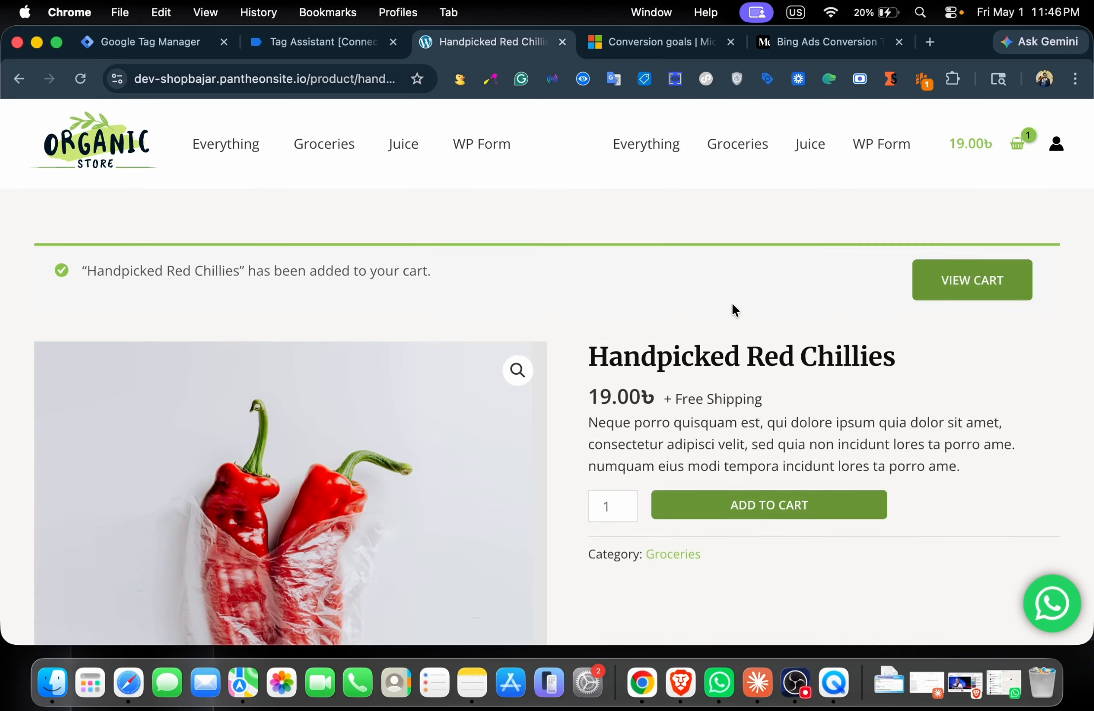
pyautogui.scroll(-2, 732, 304)
pyautogui.click(724, 402)
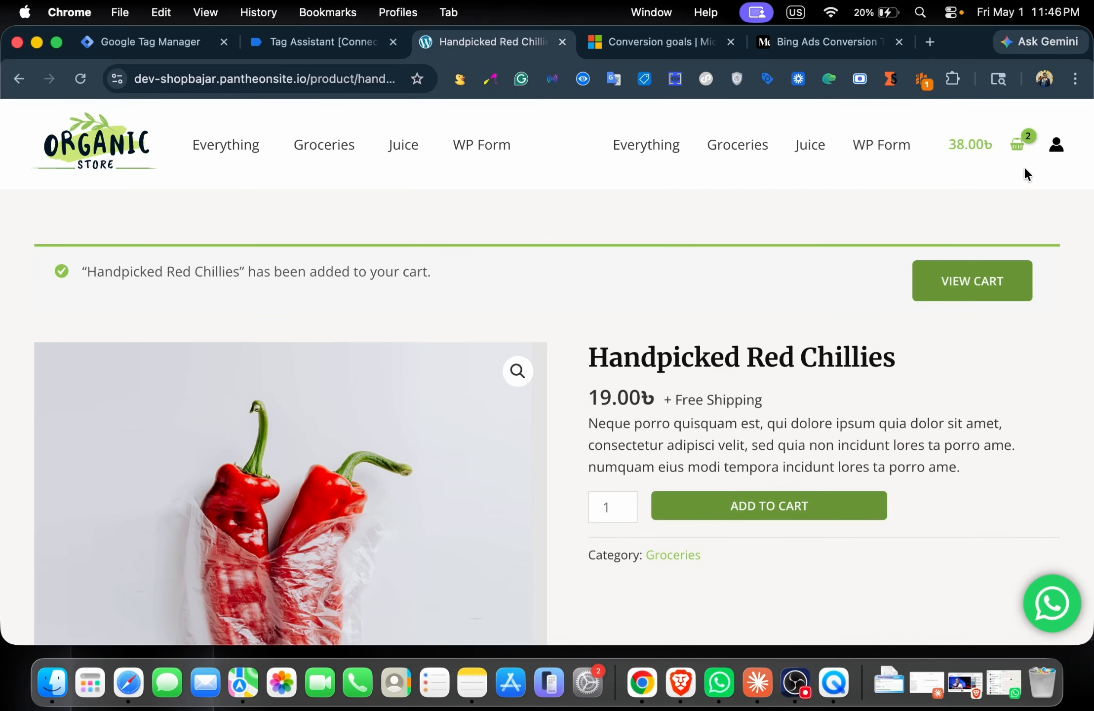
# Check out the cart and place the order with the prefilled billing details and cash on delivery
pyautogui.click(1015, 147)
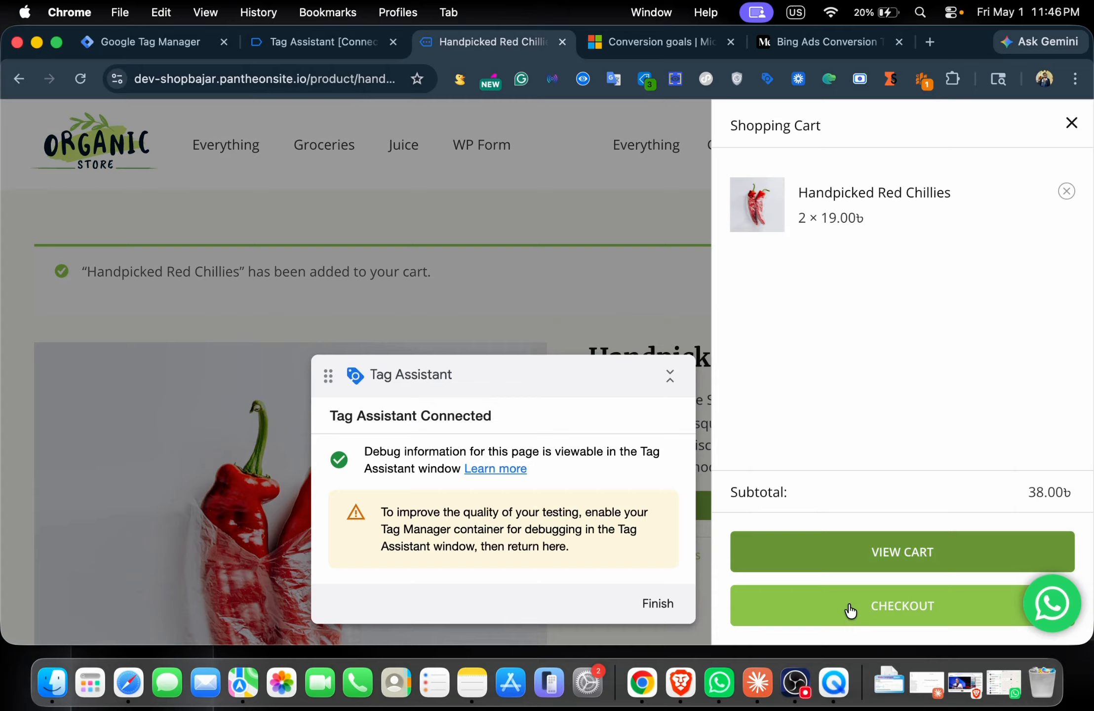
pyautogui.click(849, 612)
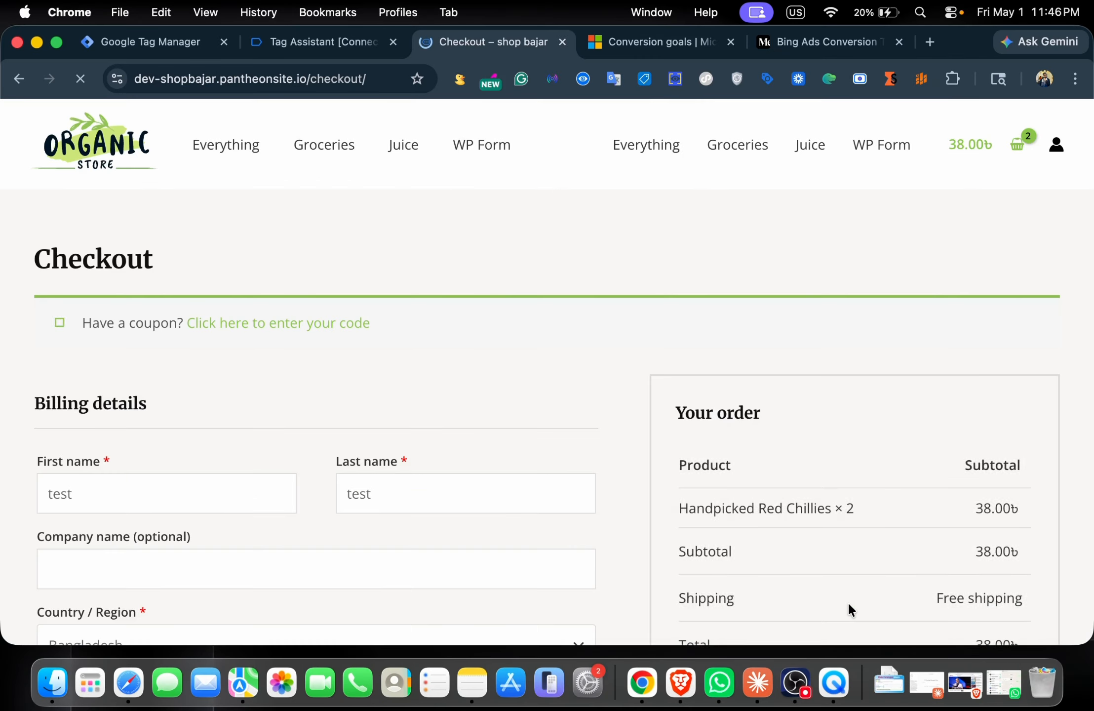
pyautogui.scroll(-12, 567, 501)
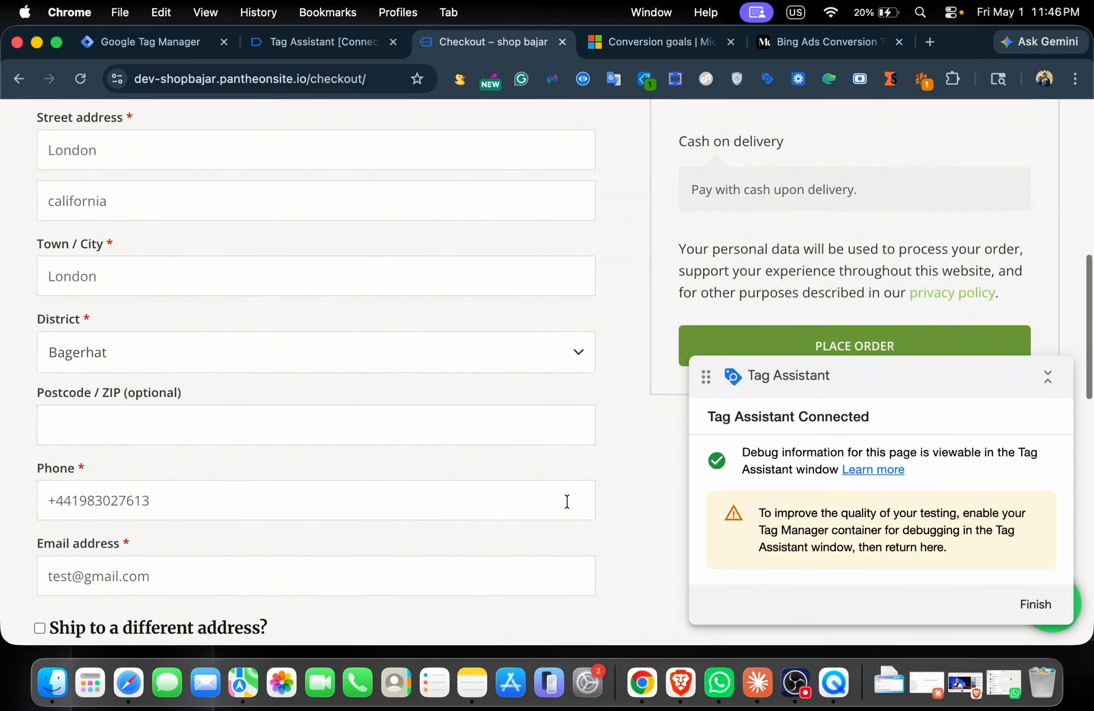
pyautogui.scroll(-1, 625, 316)
pyautogui.click(764, 251)
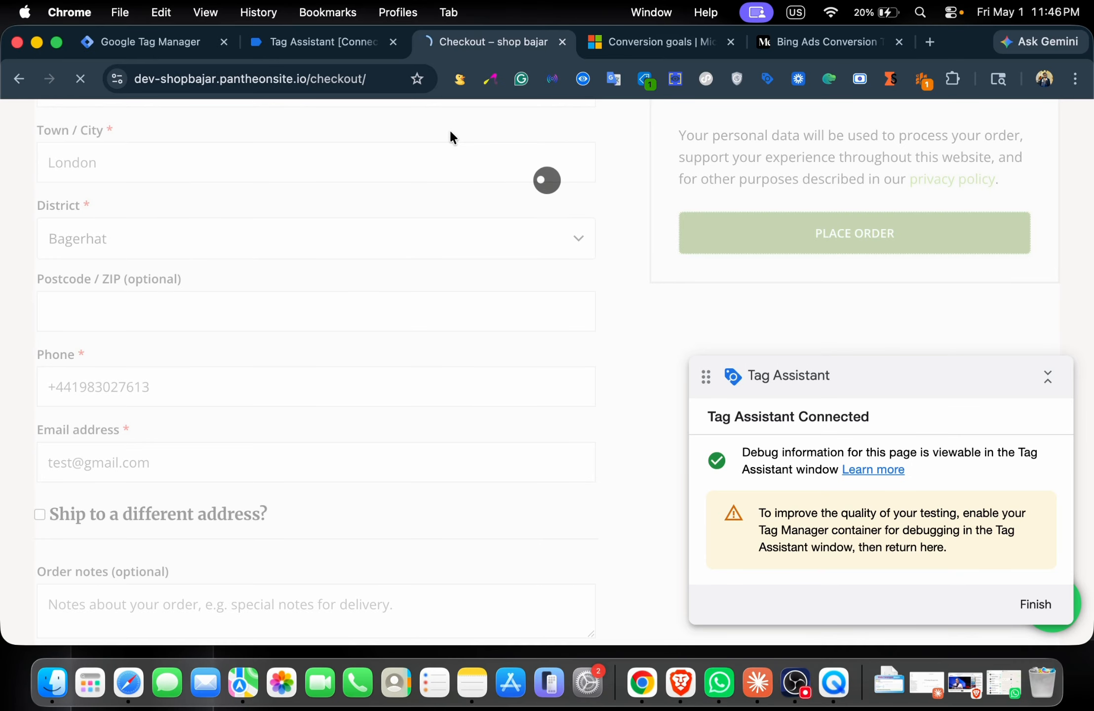
# Review the order details, then switch to Tag Assistant and inspect which tags fired on the purchase event
pyautogui.scroll(-6, 450, 132)
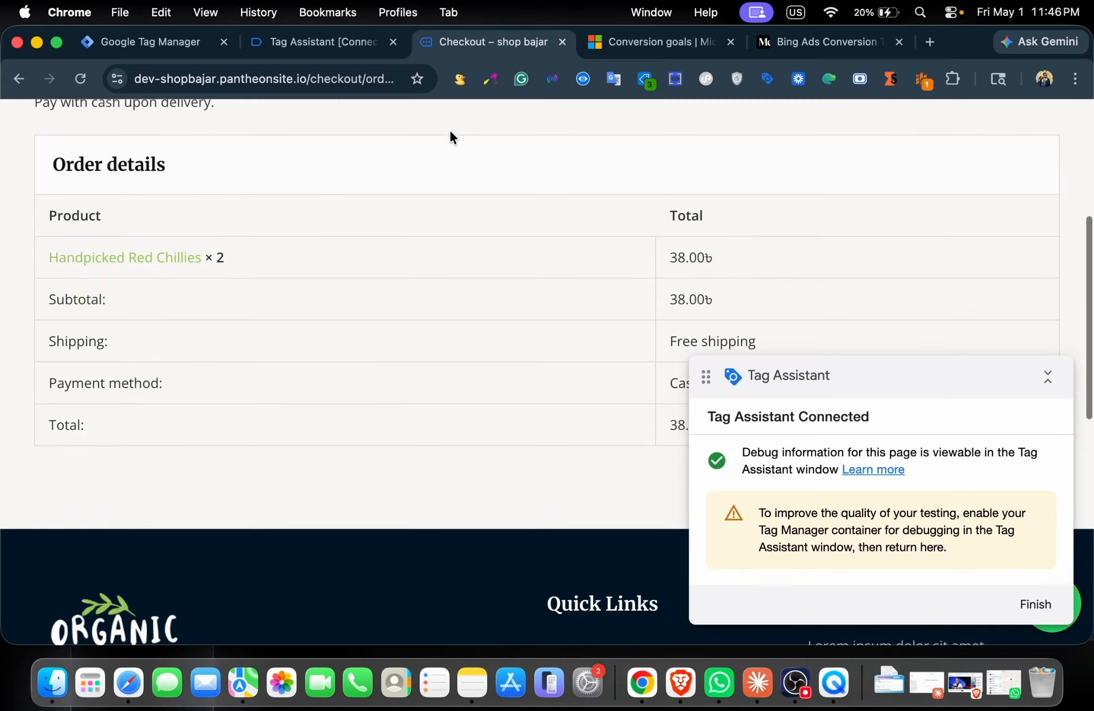
pyautogui.scroll(1, 449, 128)
pyautogui.click(316, 45)
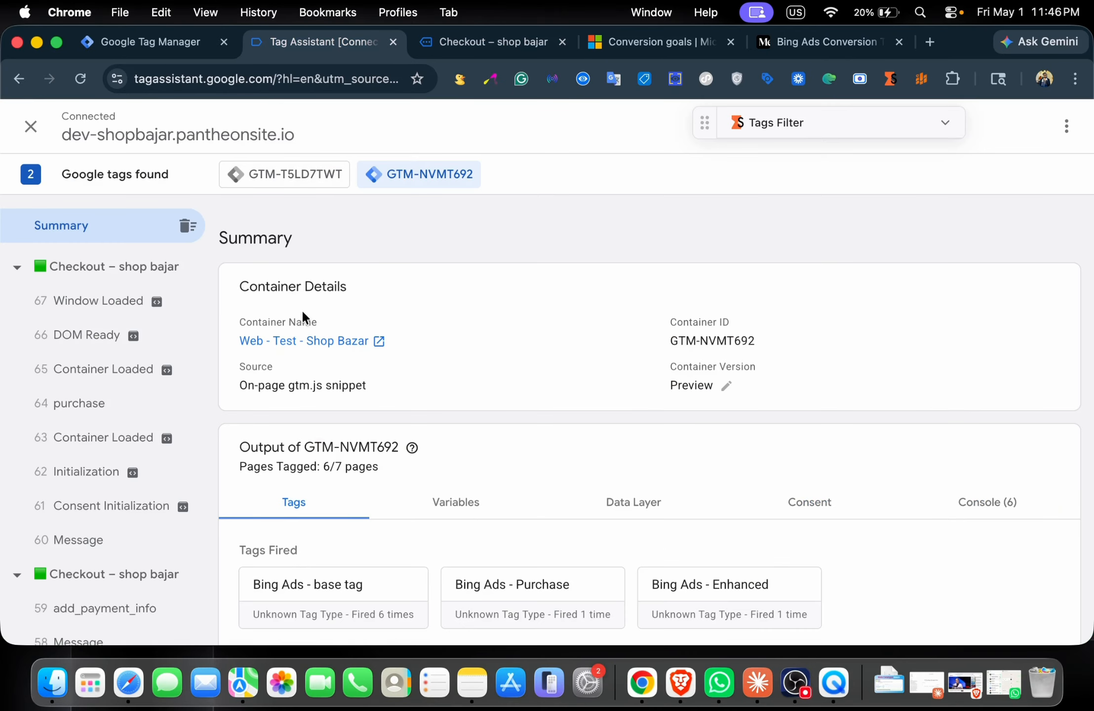
pyautogui.click(85, 406)
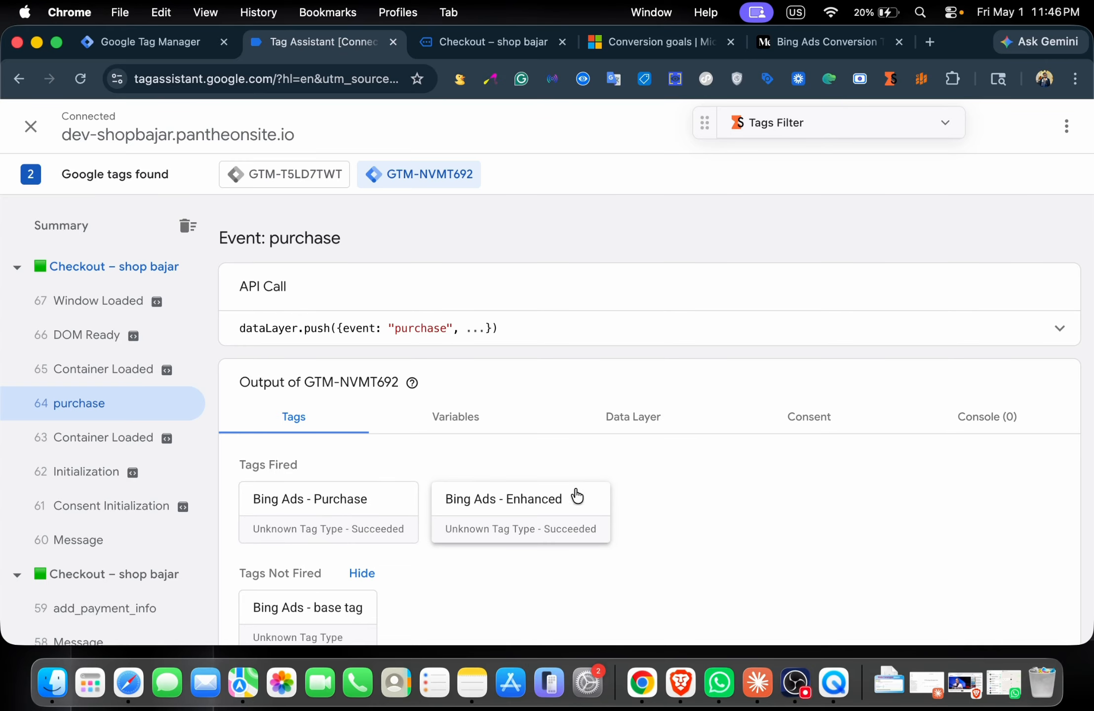
# On the order confirmation page, examine the Page Load Event's parameter details in UET Tag Helper, including the hashed pid values
pyautogui.click(501, 44)
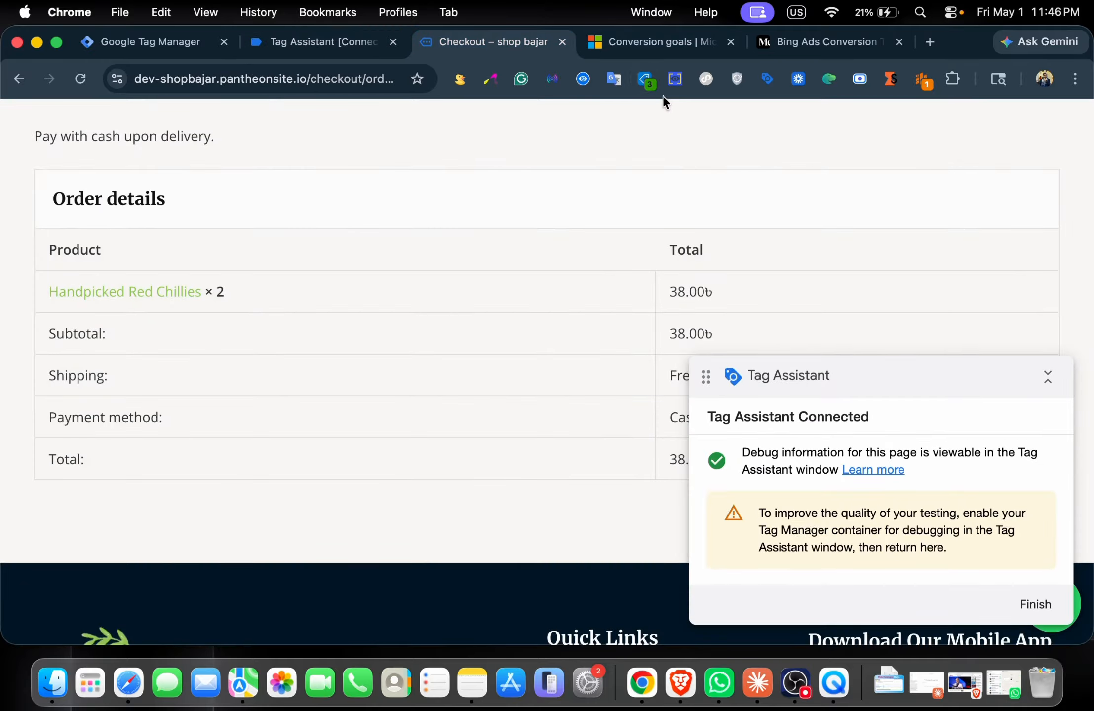
pyautogui.click(648, 85)
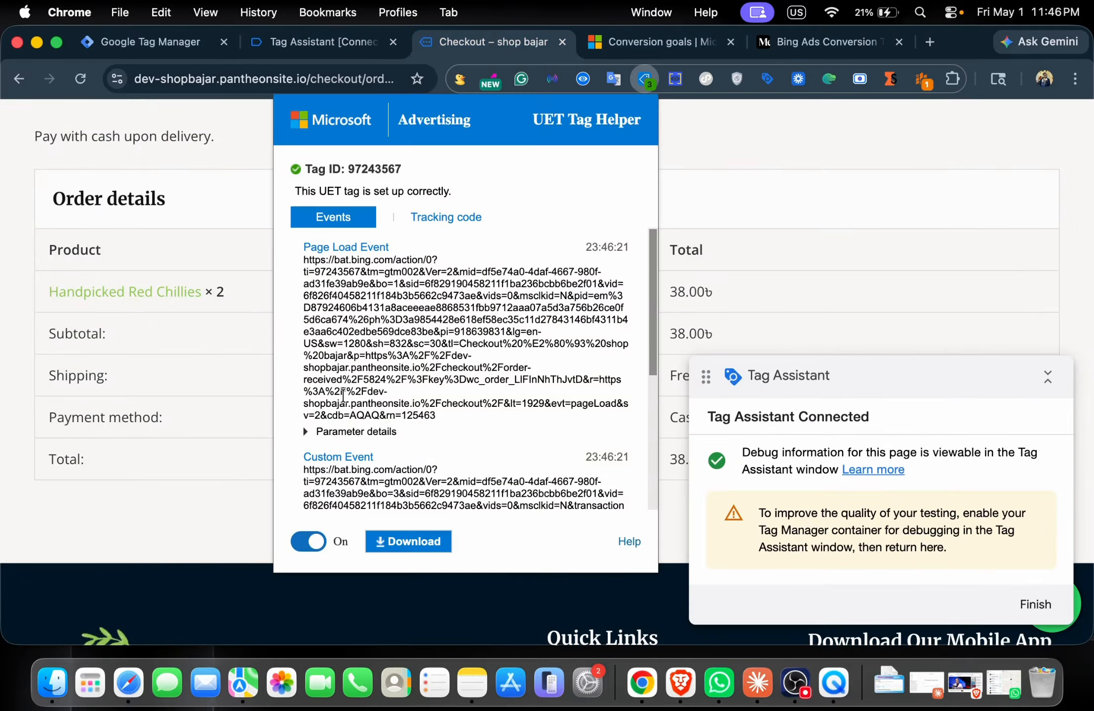
pyautogui.click(378, 431)
pyautogui.scroll(-5, 379, 418)
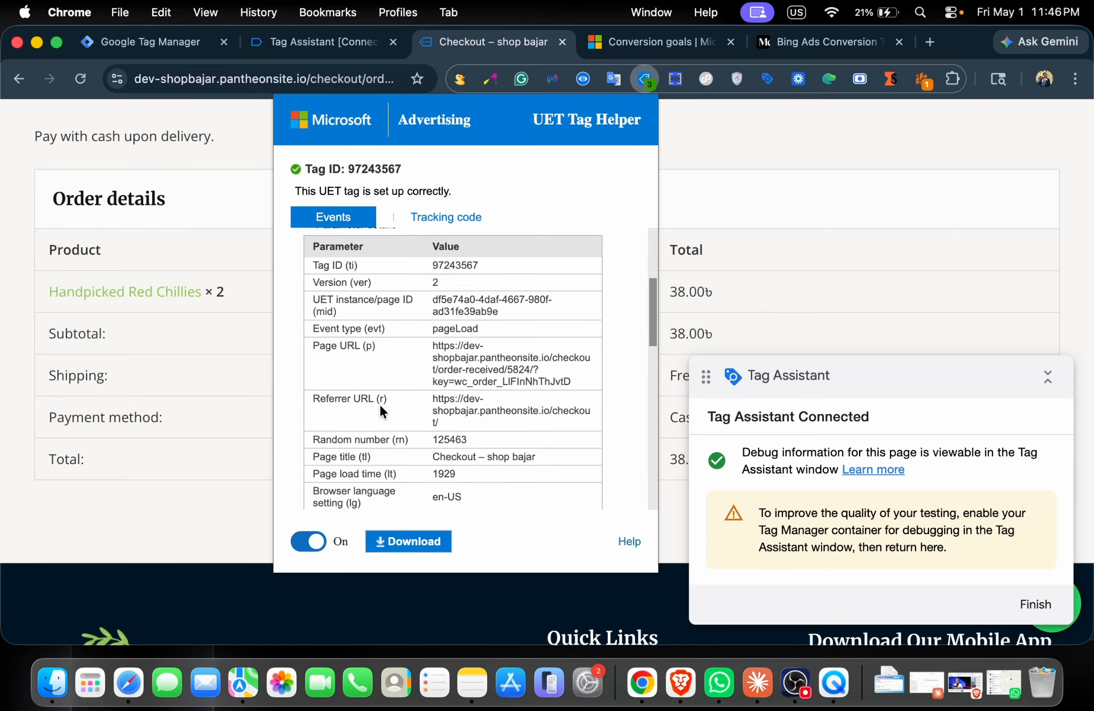
pyautogui.scroll(-8, 380, 402)
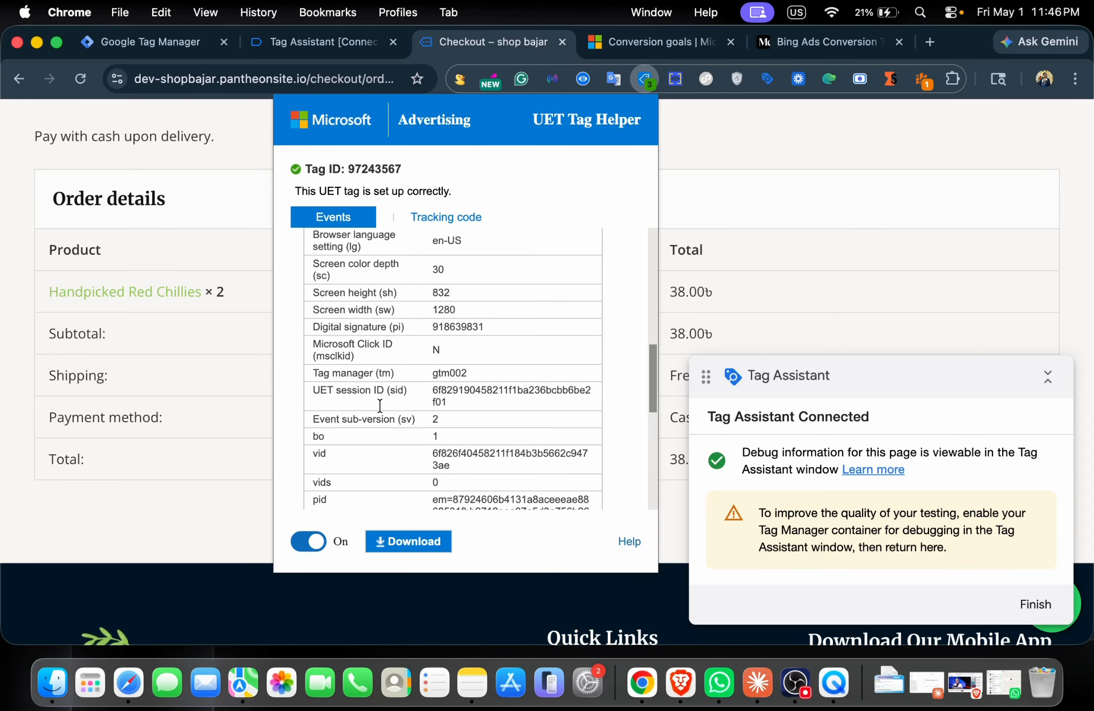
pyautogui.scroll(-5, 380, 405)
pyautogui.scroll(3, 381, 409)
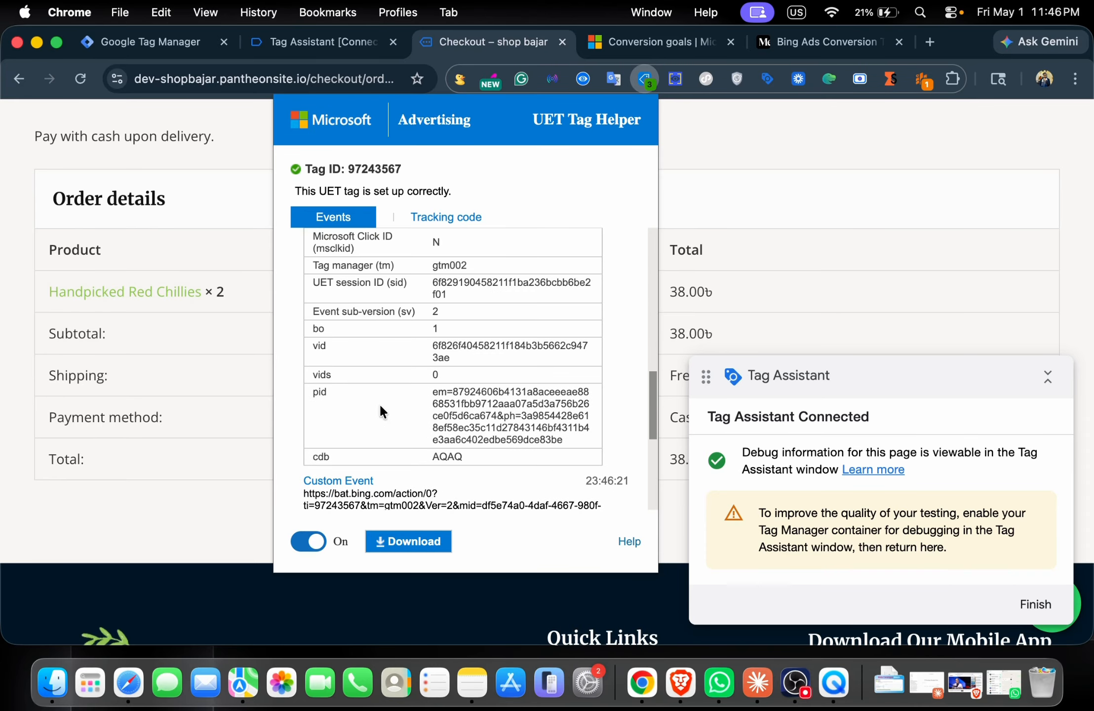
pyautogui.scroll(10, 380, 406)
pyautogui.scroll(-9, 380, 346)
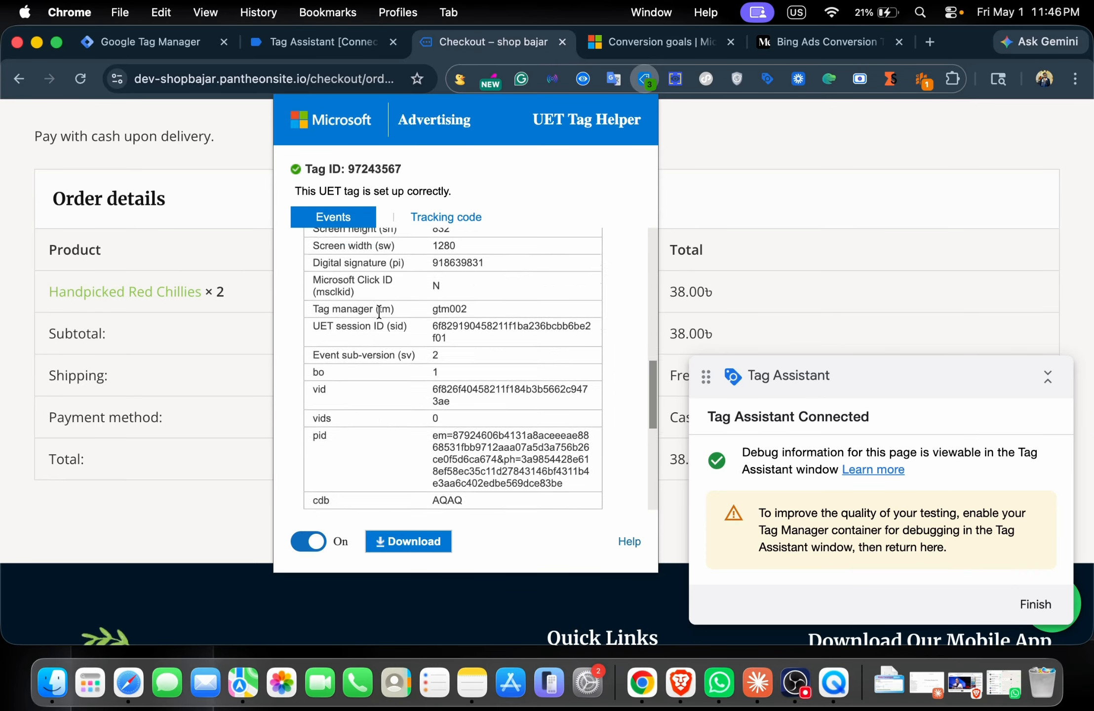
pyautogui.scroll(-5, 379, 312)
# Expand the Custom Event's parameter details and compare its revenue value with the total in the order details
pyautogui.click(358, 393)
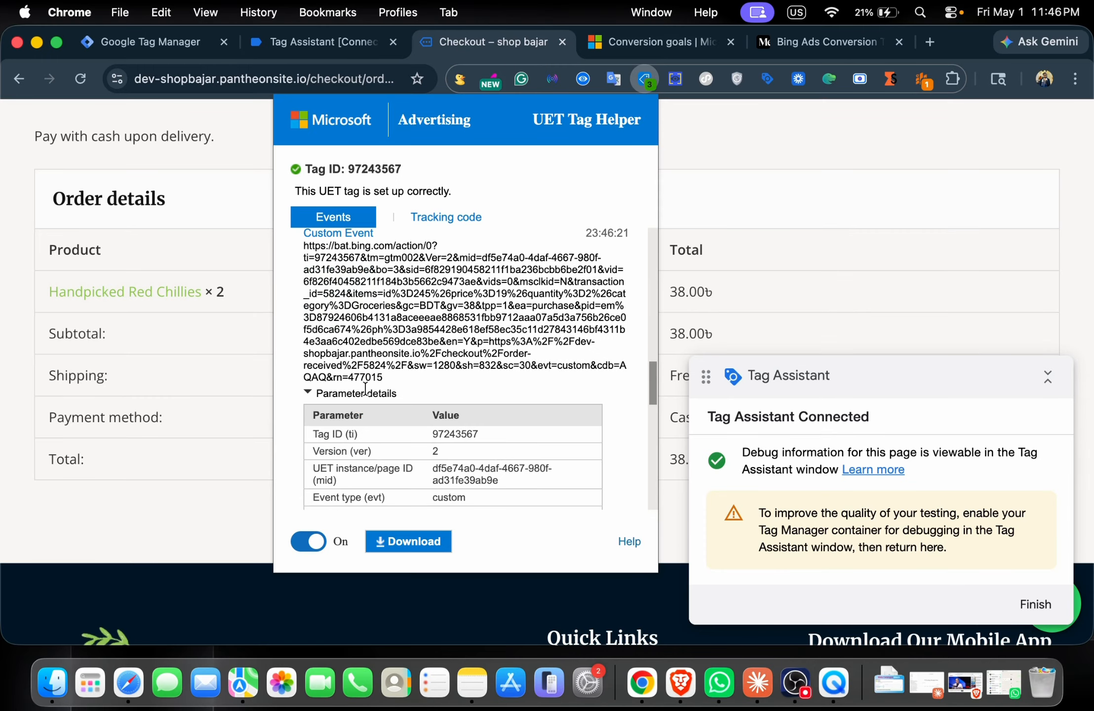
pyautogui.scroll(-4, 365, 389)
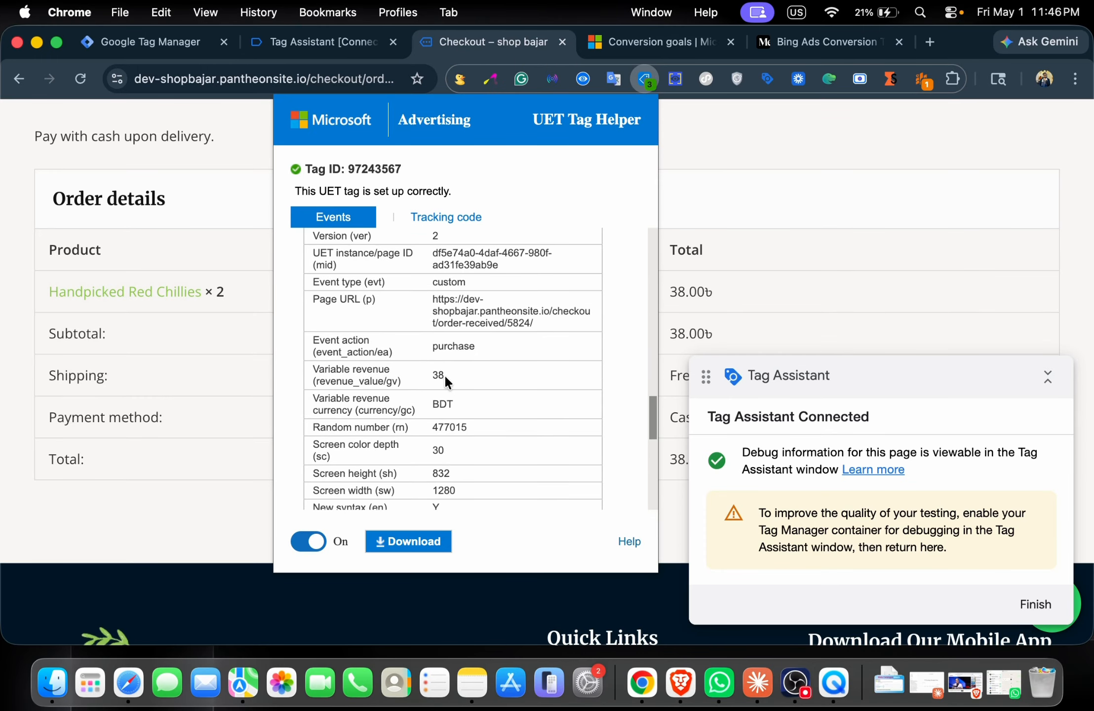
pyautogui.click(685, 288)
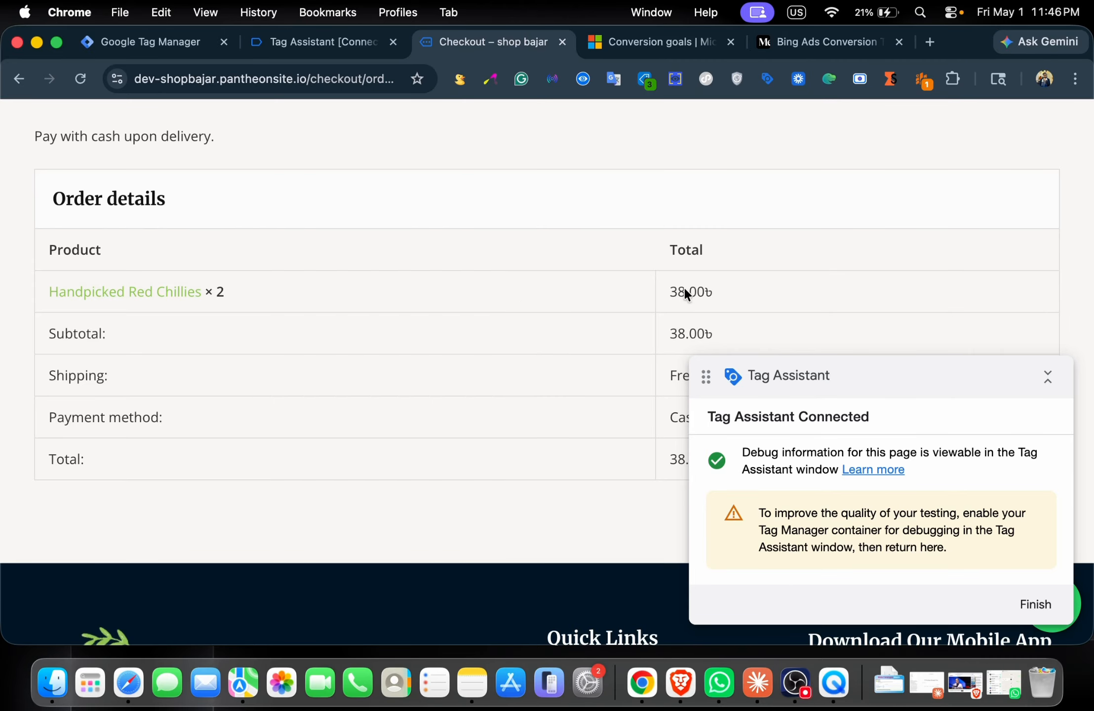
# Reopen UET Tag Helper and examine the Custom Event's action, revenue, currency and products parameters
pyautogui.click(646, 79)
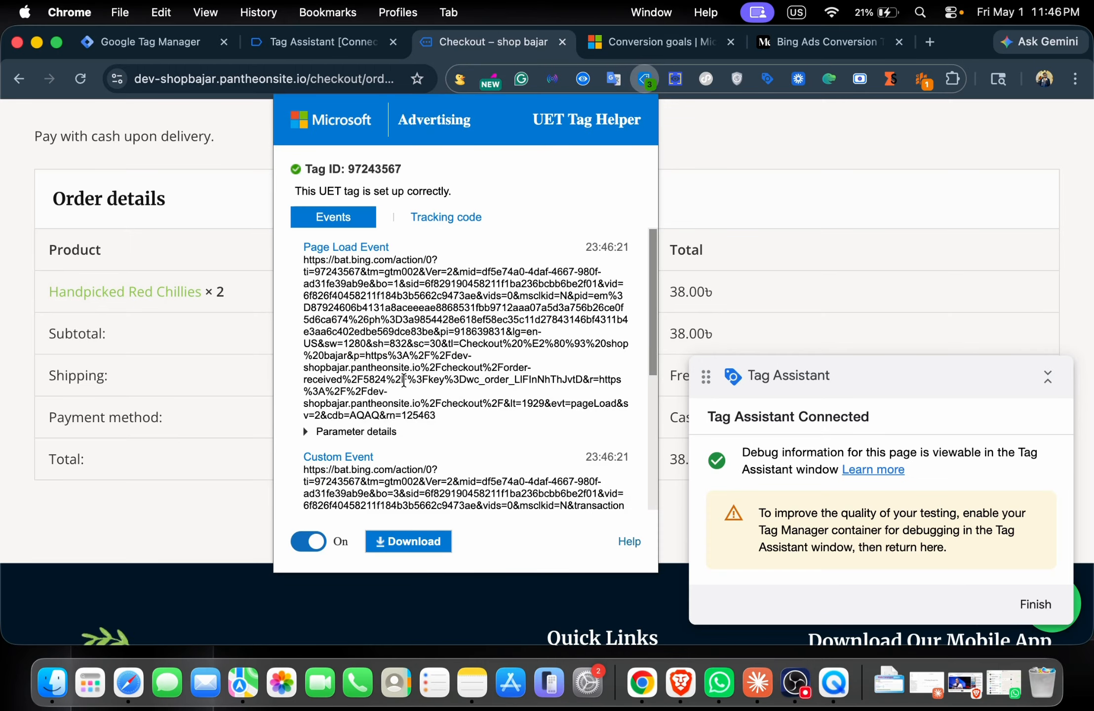
pyautogui.scroll(-3, 404, 381)
pyautogui.click(348, 463)
pyautogui.scroll(-6, 348, 467)
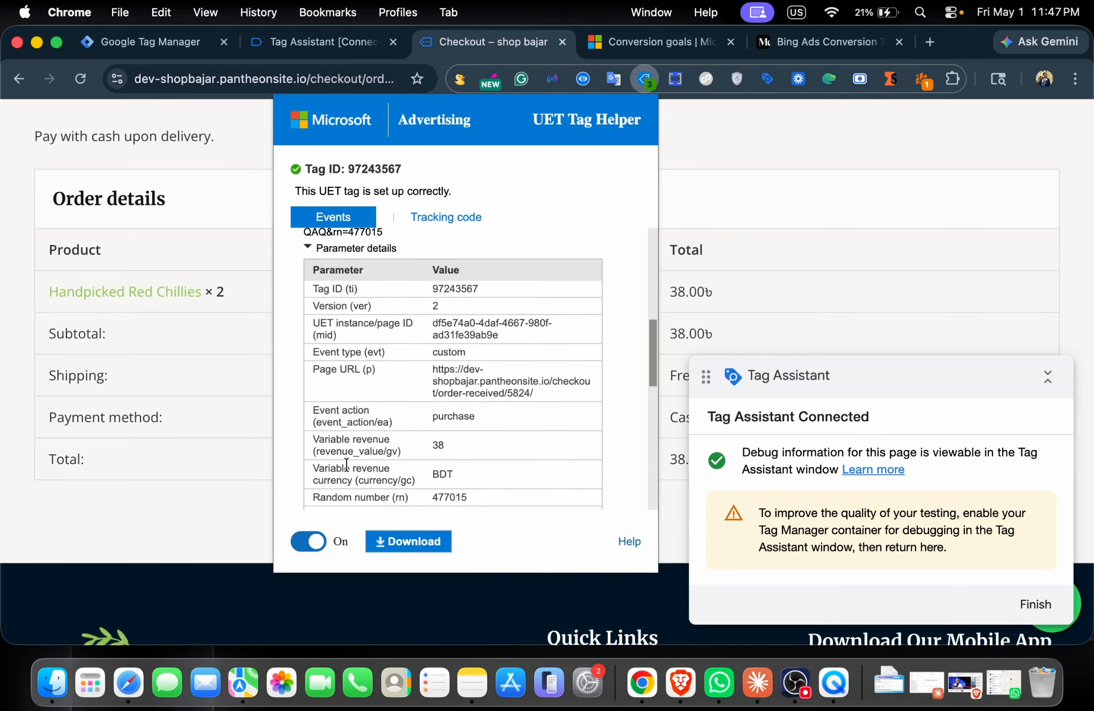
pyautogui.scroll(-2, 406, 388)
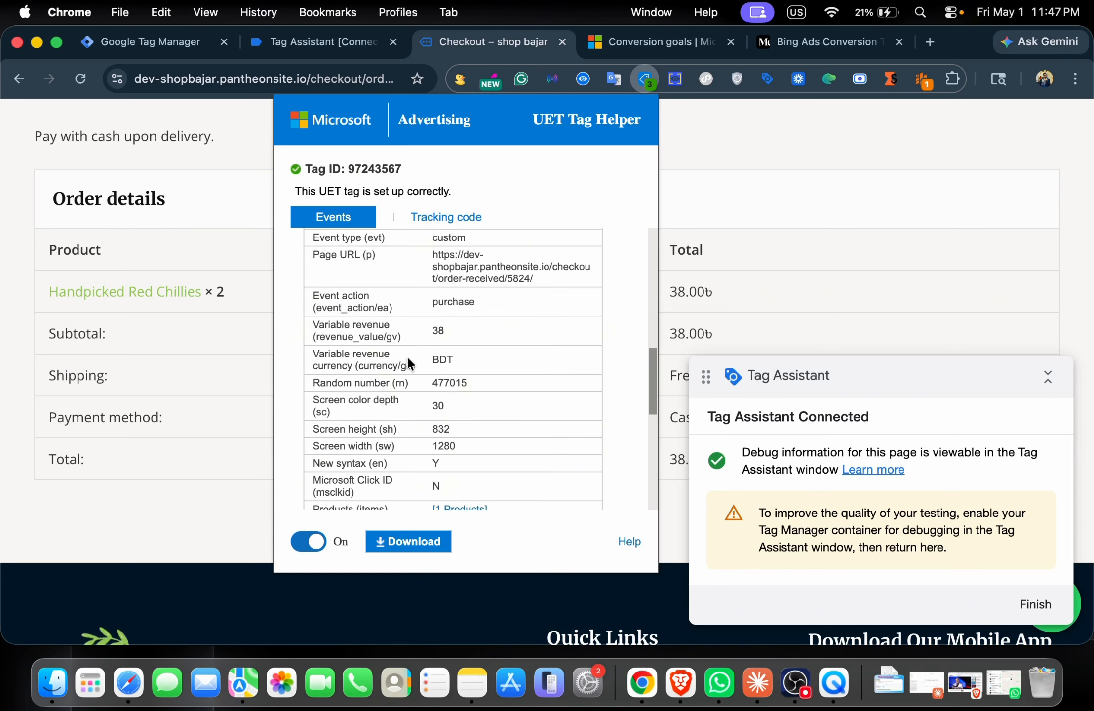
pyautogui.scroll(-6, 421, 375)
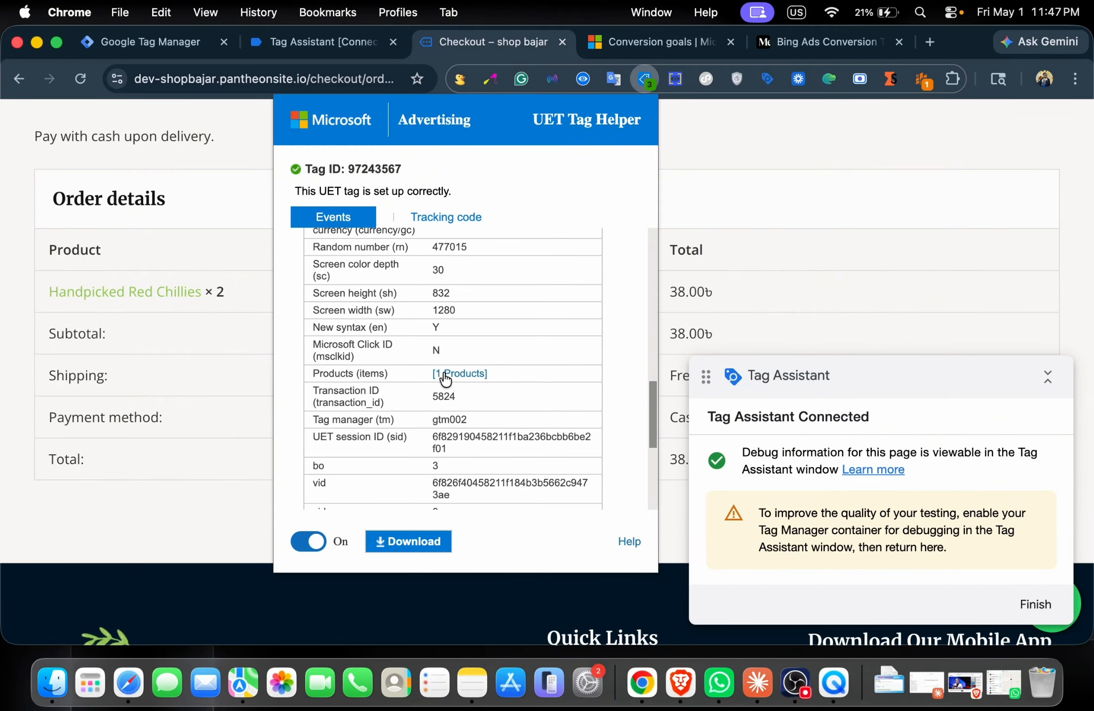
# Expand the purchased product item and check its ID, price, quantity and category, plus the transaction ID and pid parameters
pyautogui.click(447, 373)
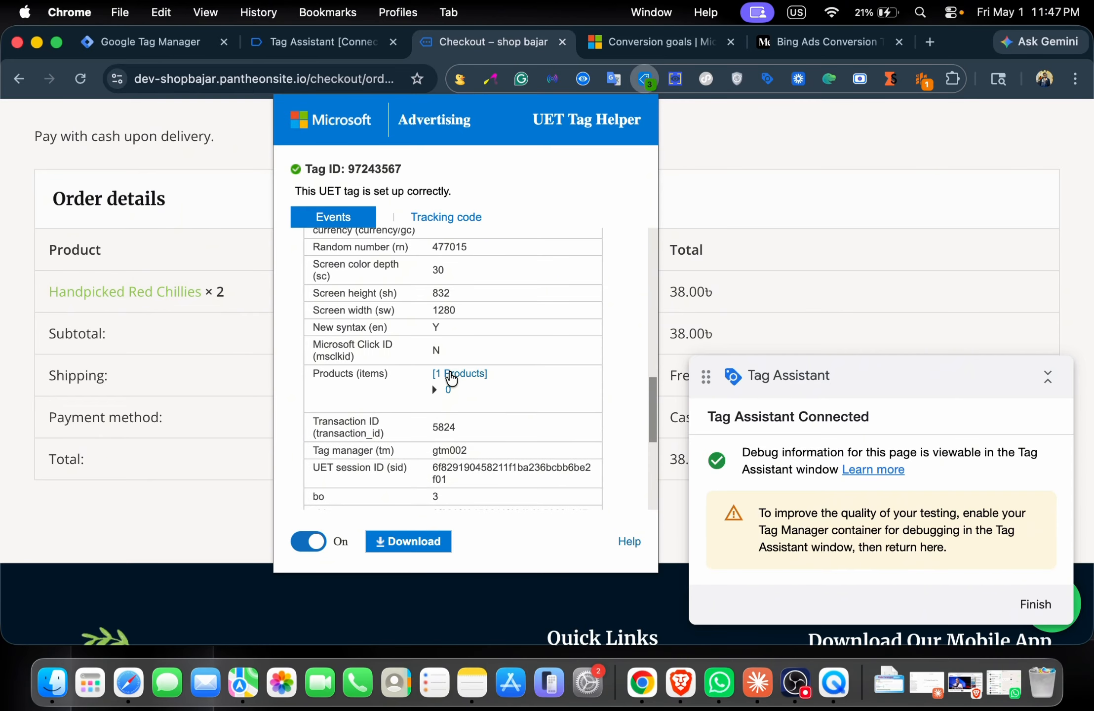
pyautogui.click(434, 391)
pyautogui.scroll(-4, 450, 396)
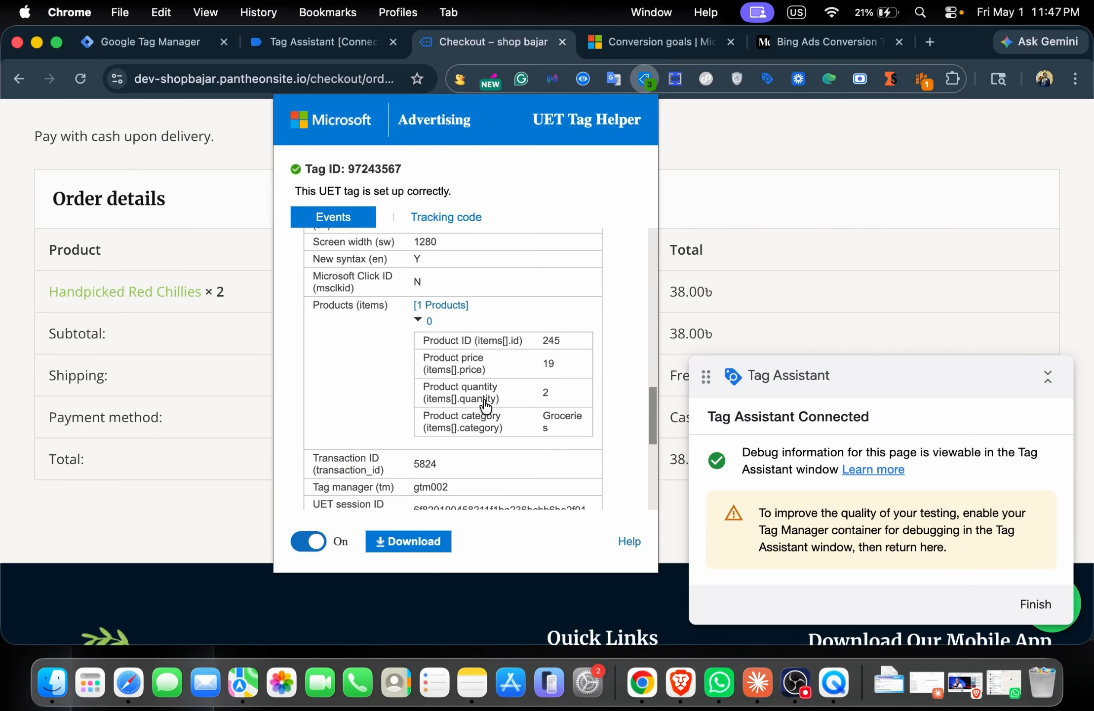
pyautogui.scroll(-2, 466, 409)
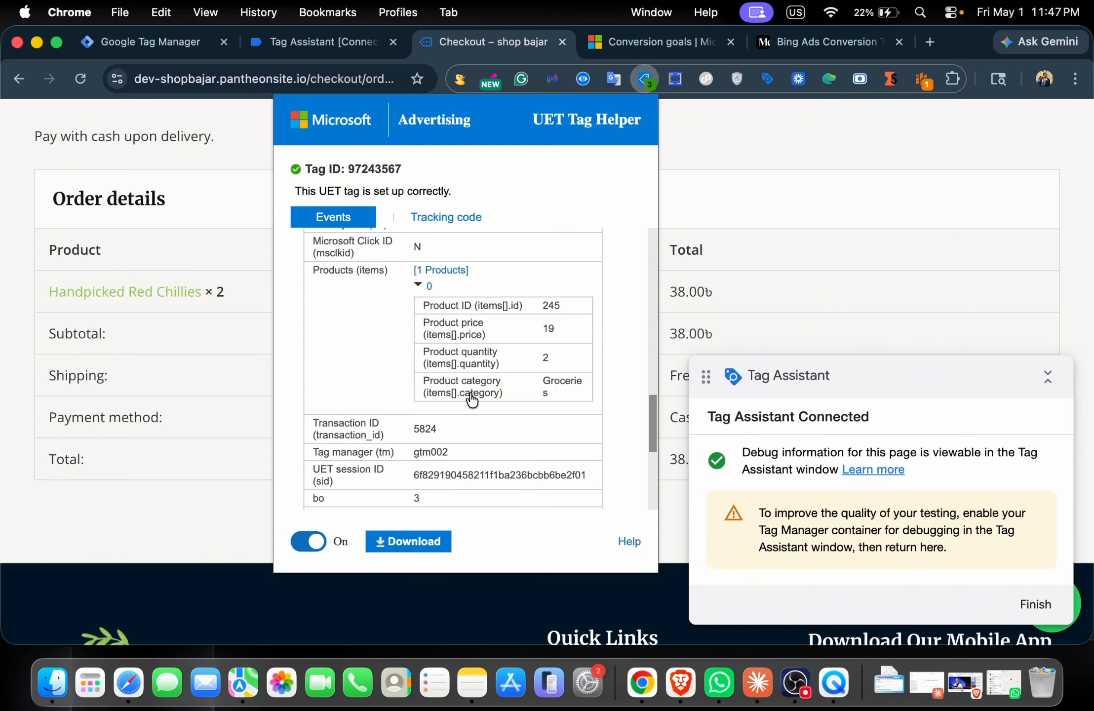
pyautogui.scroll(-4, 422, 405)
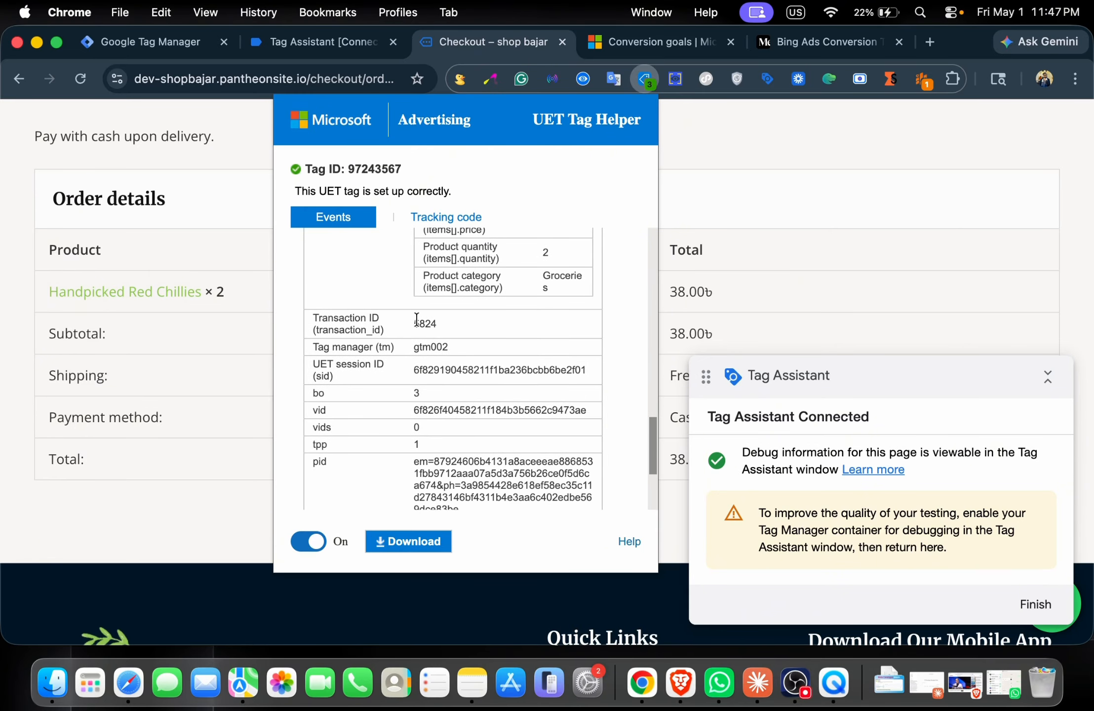
# Expand the last Custom Event's parameter details in UET Tag Helper and examine its pid event type and hashed user data
pyautogui.scroll(-5, 391, 364)
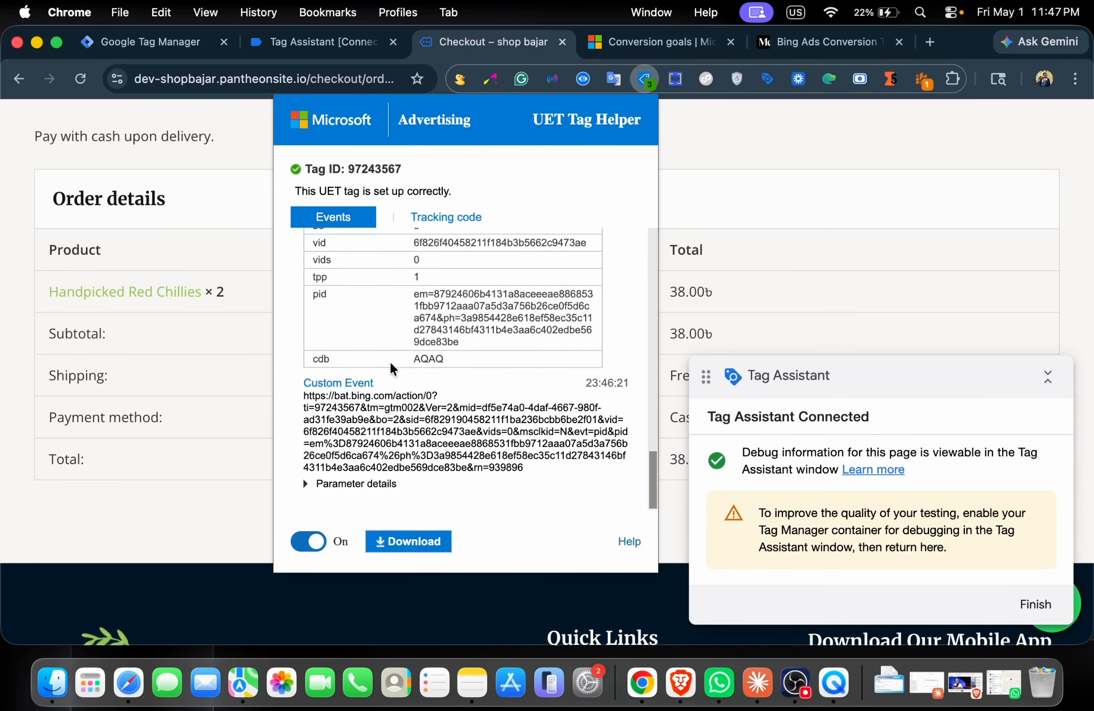
pyautogui.click(339, 489)
pyautogui.scroll(-8, 340, 489)
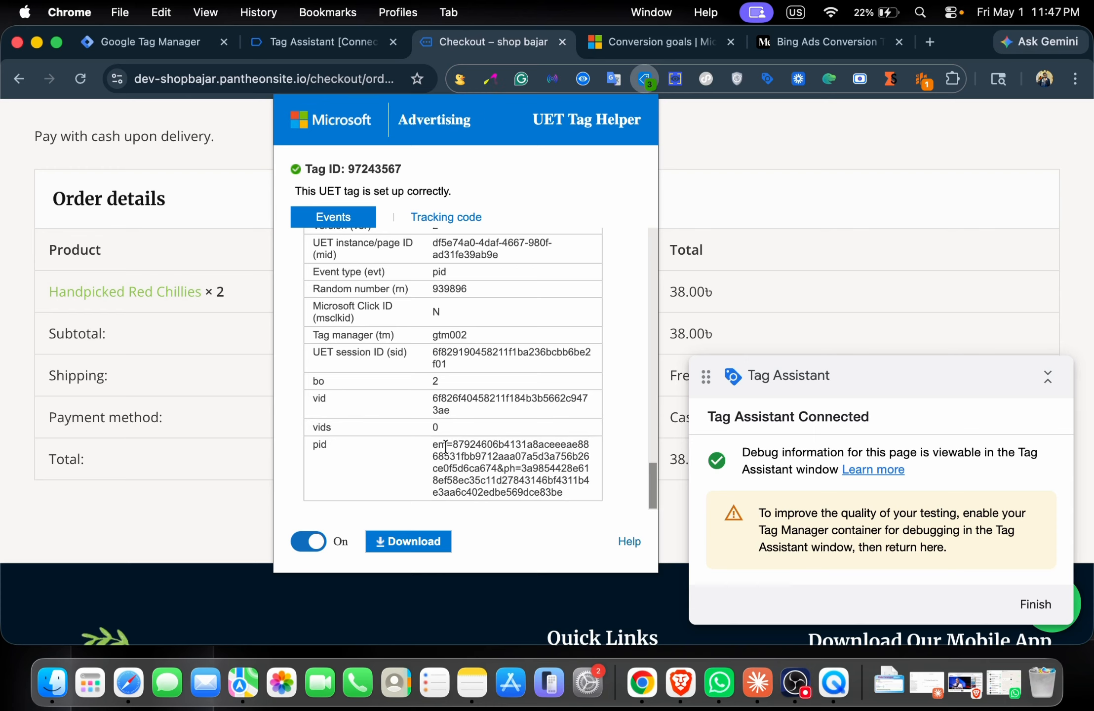
pyautogui.scroll(15, 445, 447)
pyautogui.scroll(-15, 446, 447)
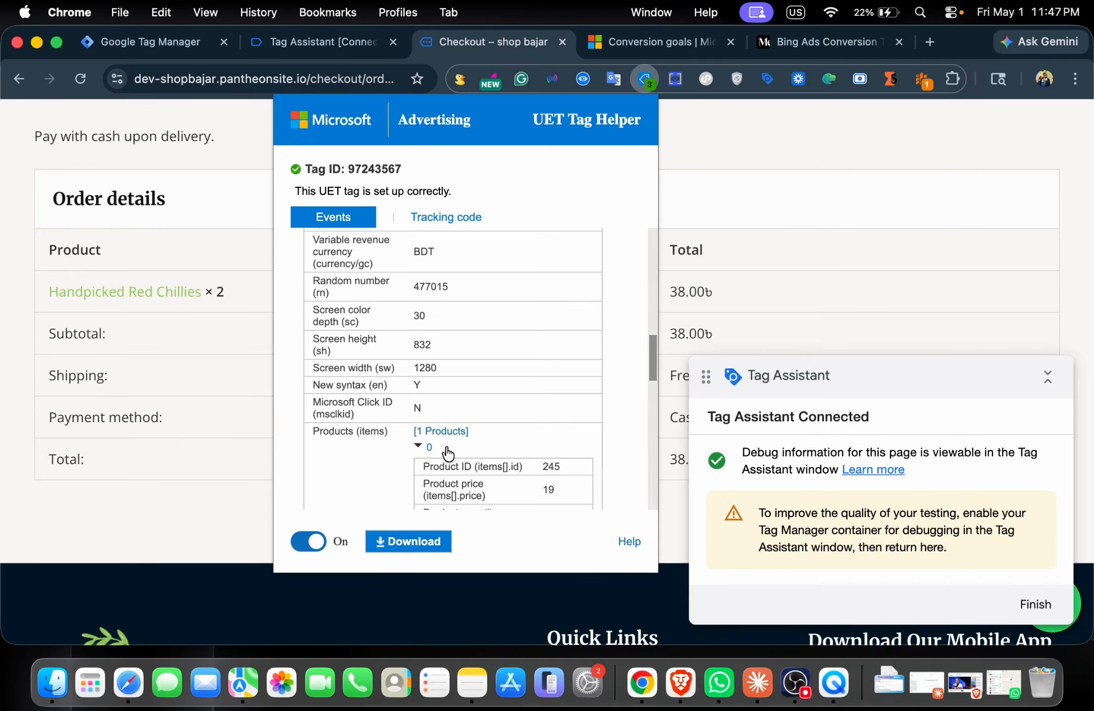
# Close UET Tag Helper and review the order summary on the confirmation page
pyautogui.click(235, 433)
pyautogui.scroll(-7, 481, 367)
pyautogui.scroll(10, 481, 368)
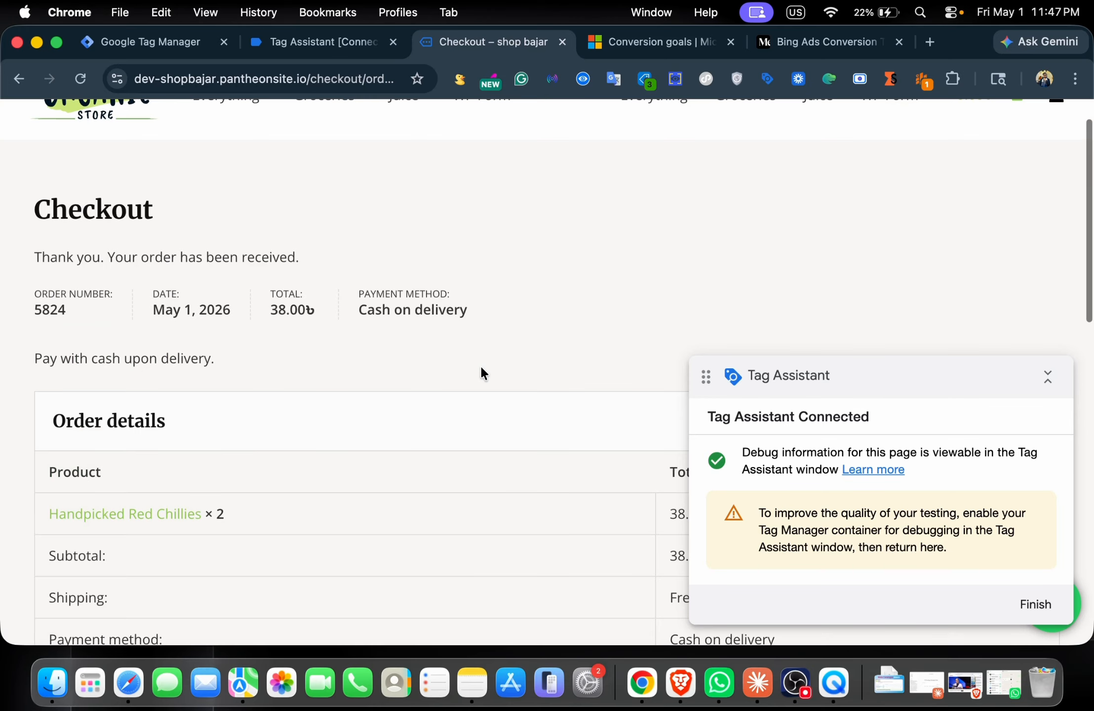
# Switch to the Medium article on Bing Ads conversion tracking and review its purchase tag parameters and Enhanced Conversion Tracking section
pyautogui.click(794, 55)
pyautogui.scroll(-5, 592, 353)
pyautogui.scroll(-3, 592, 352)
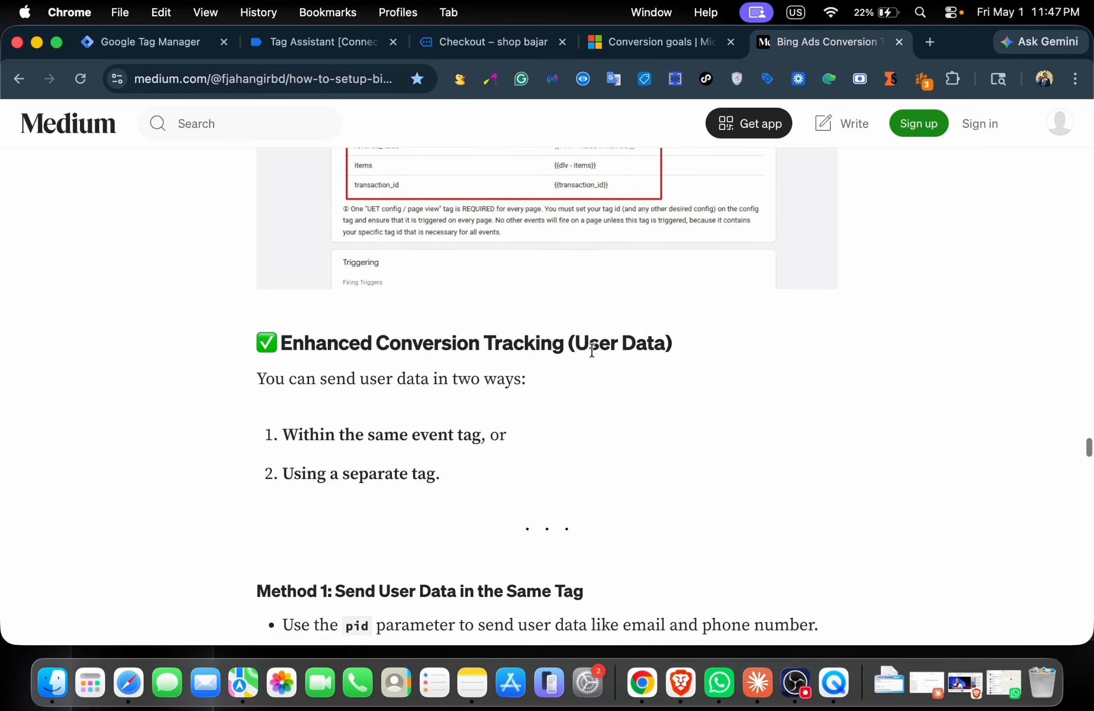
pyautogui.scroll(3, 592, 351)
pyautogui.scroll(-6, 592, 352)
pyautogui.scroll(-10, 592, 350)
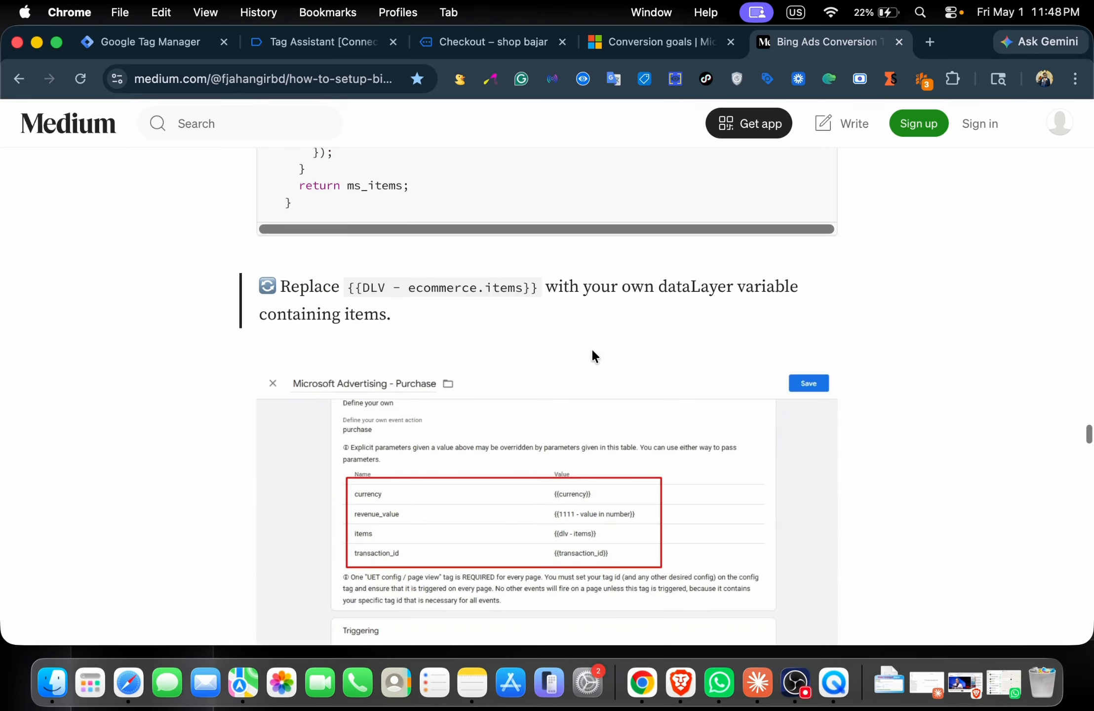